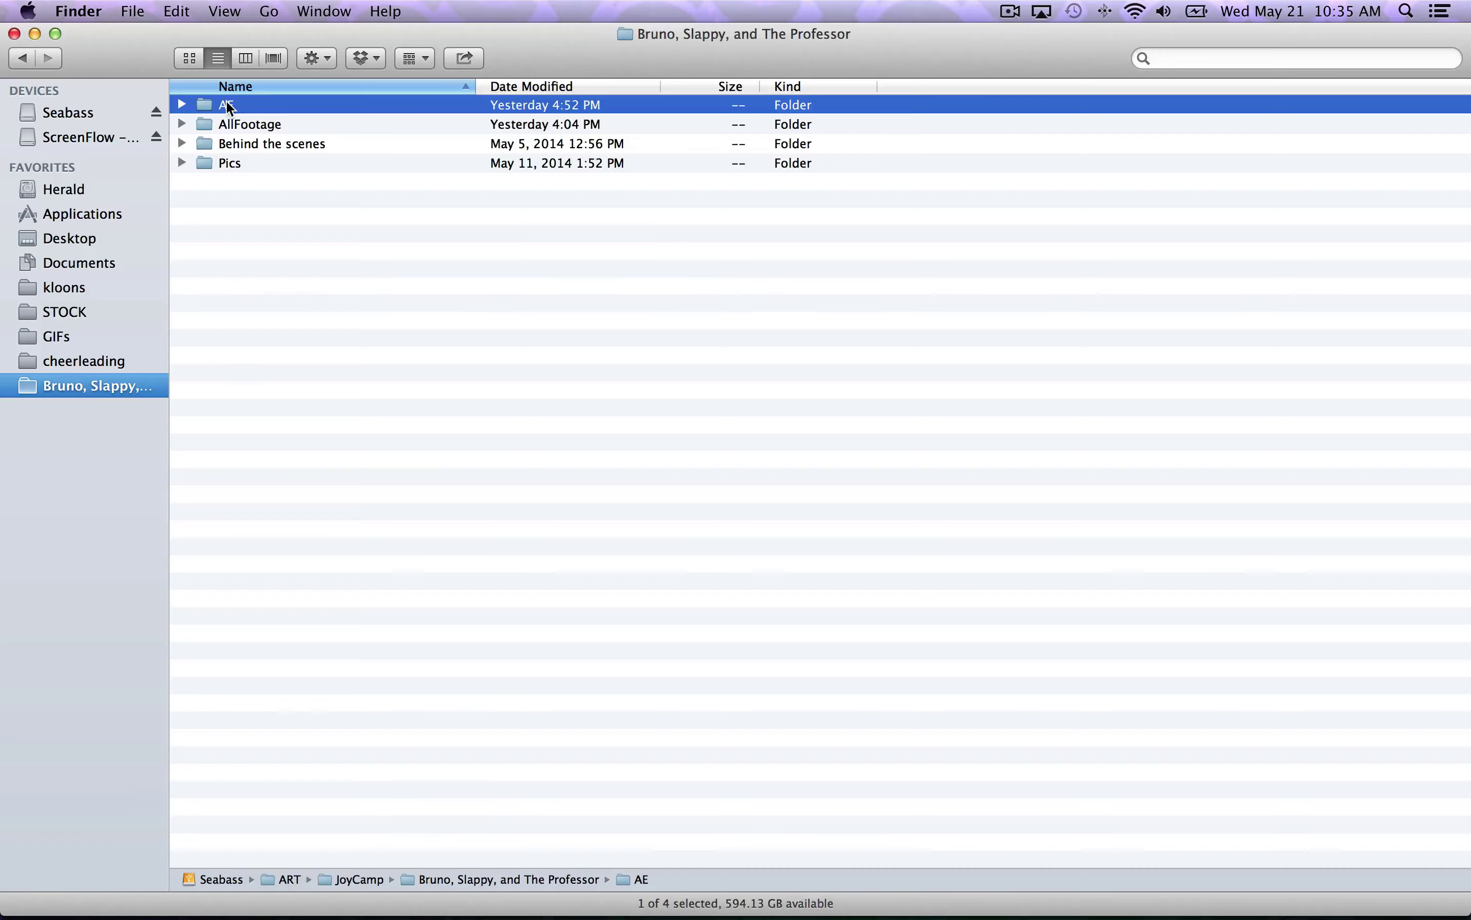
# - Preview BW_Test1.mov and BW_test2.mov from the AE folder, then close the preview
pyautogui.doubleClick(230, 108)
pyautogui.click(237, 165)
pyautogui.click(240, 128)
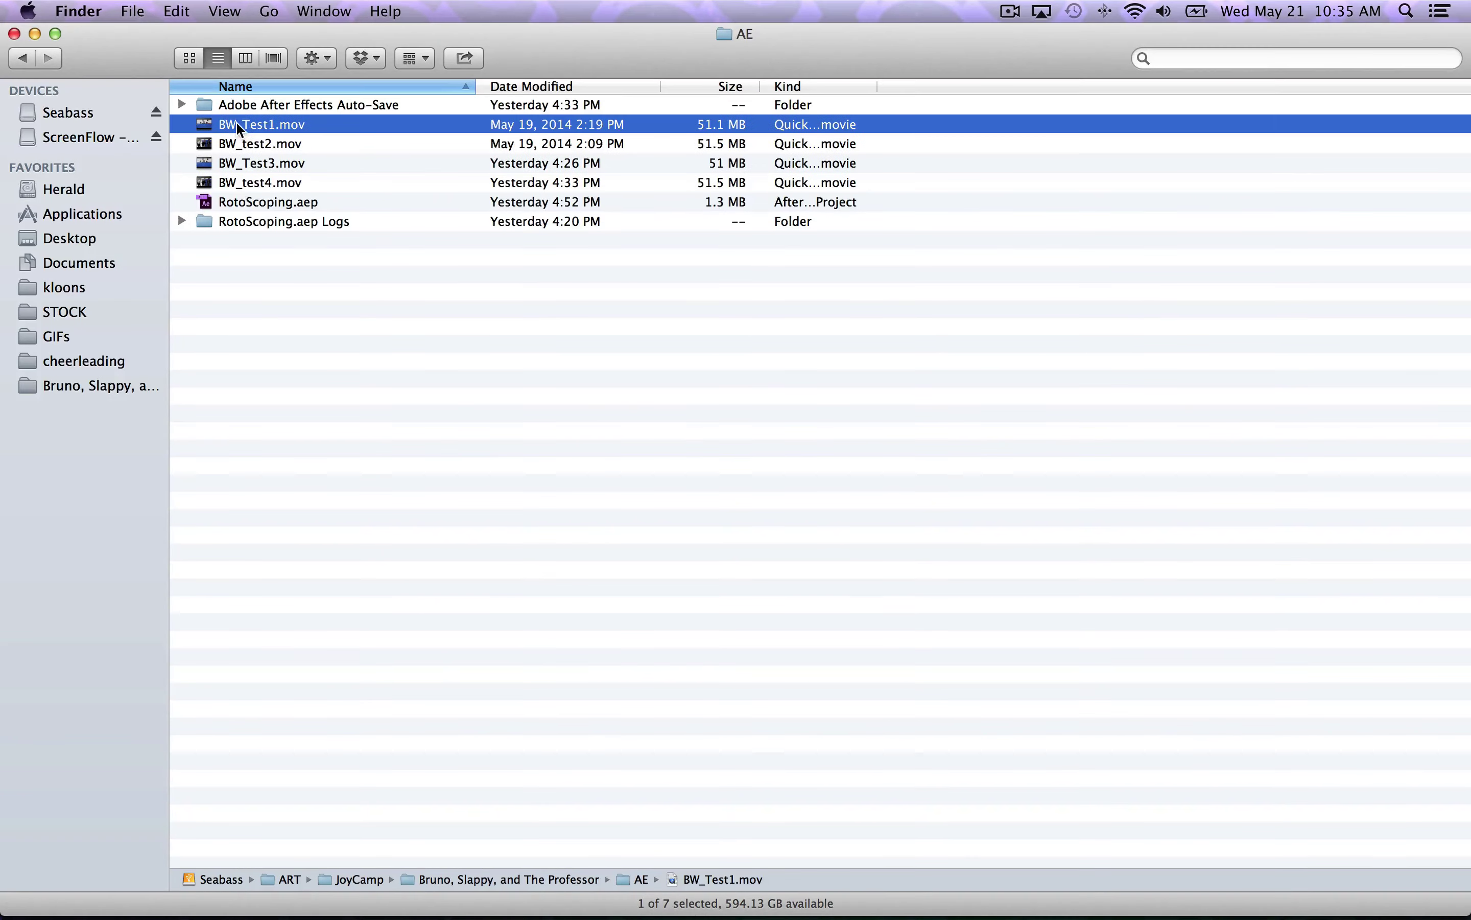
pyautogui.press('space')
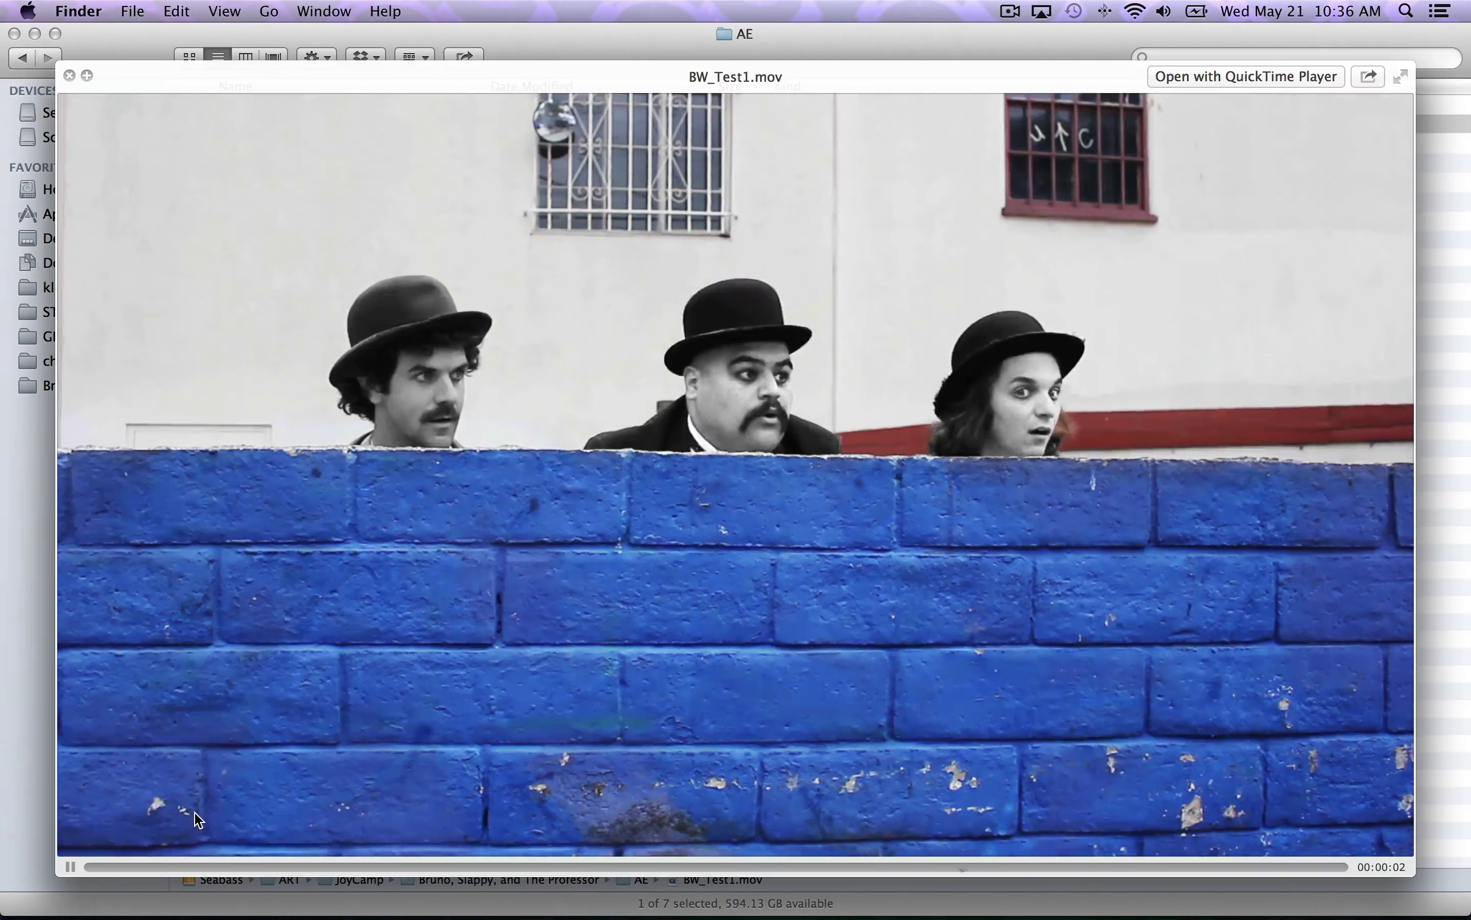
pyautogui.press('Down')
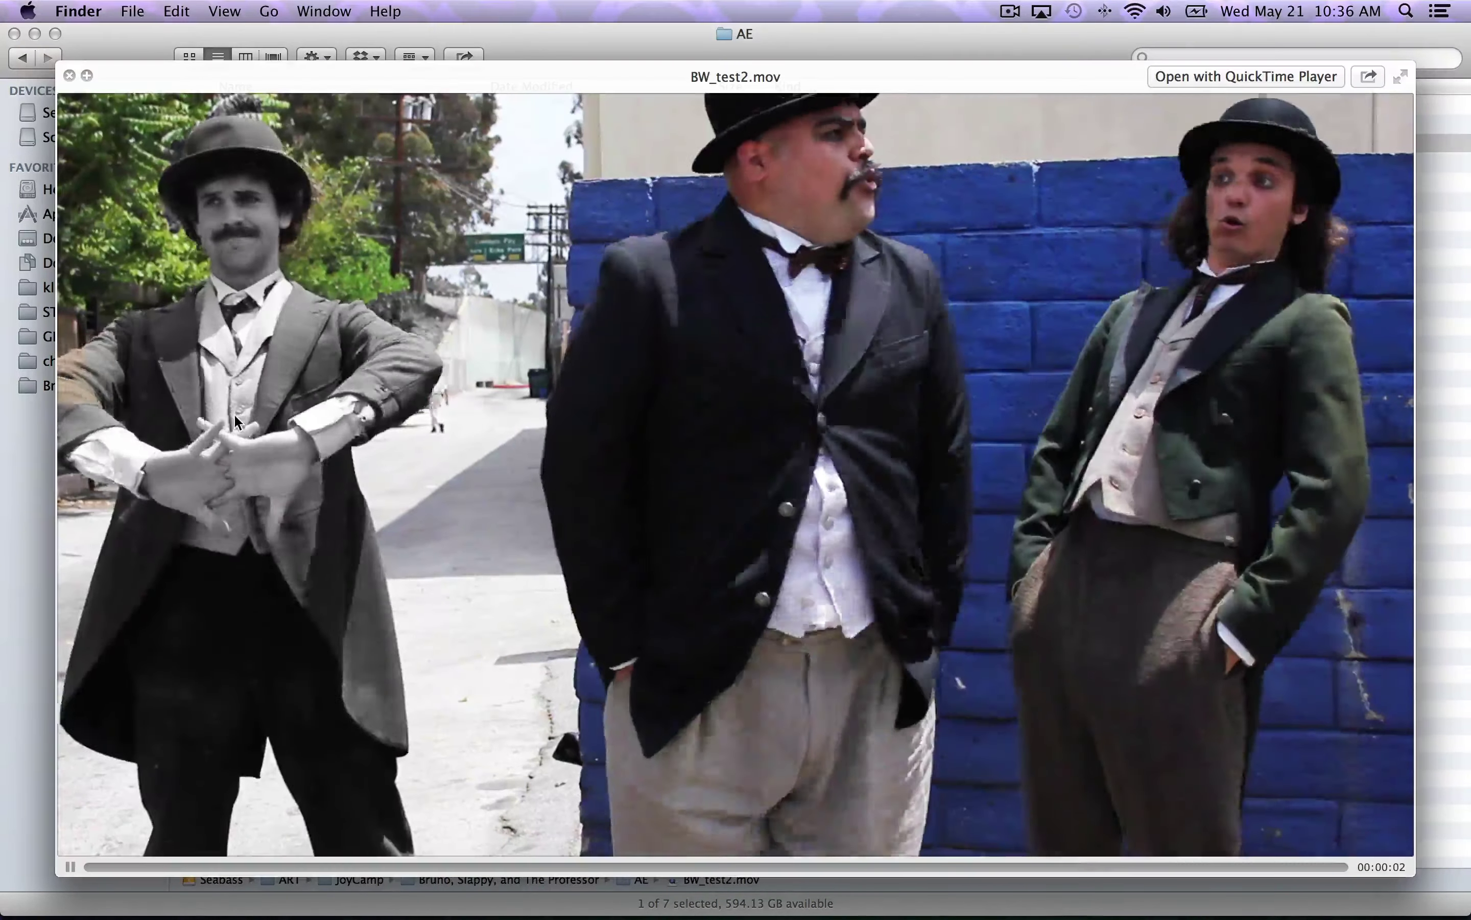
pyautogui.press('space')
pyautogui.click(359, 373)
# - Switch to Premiere Pro, replace the MVI_8440.MOV timeline clip with an After Effects composition, and save the new project as BW
pyautogui.press('super+Tab')
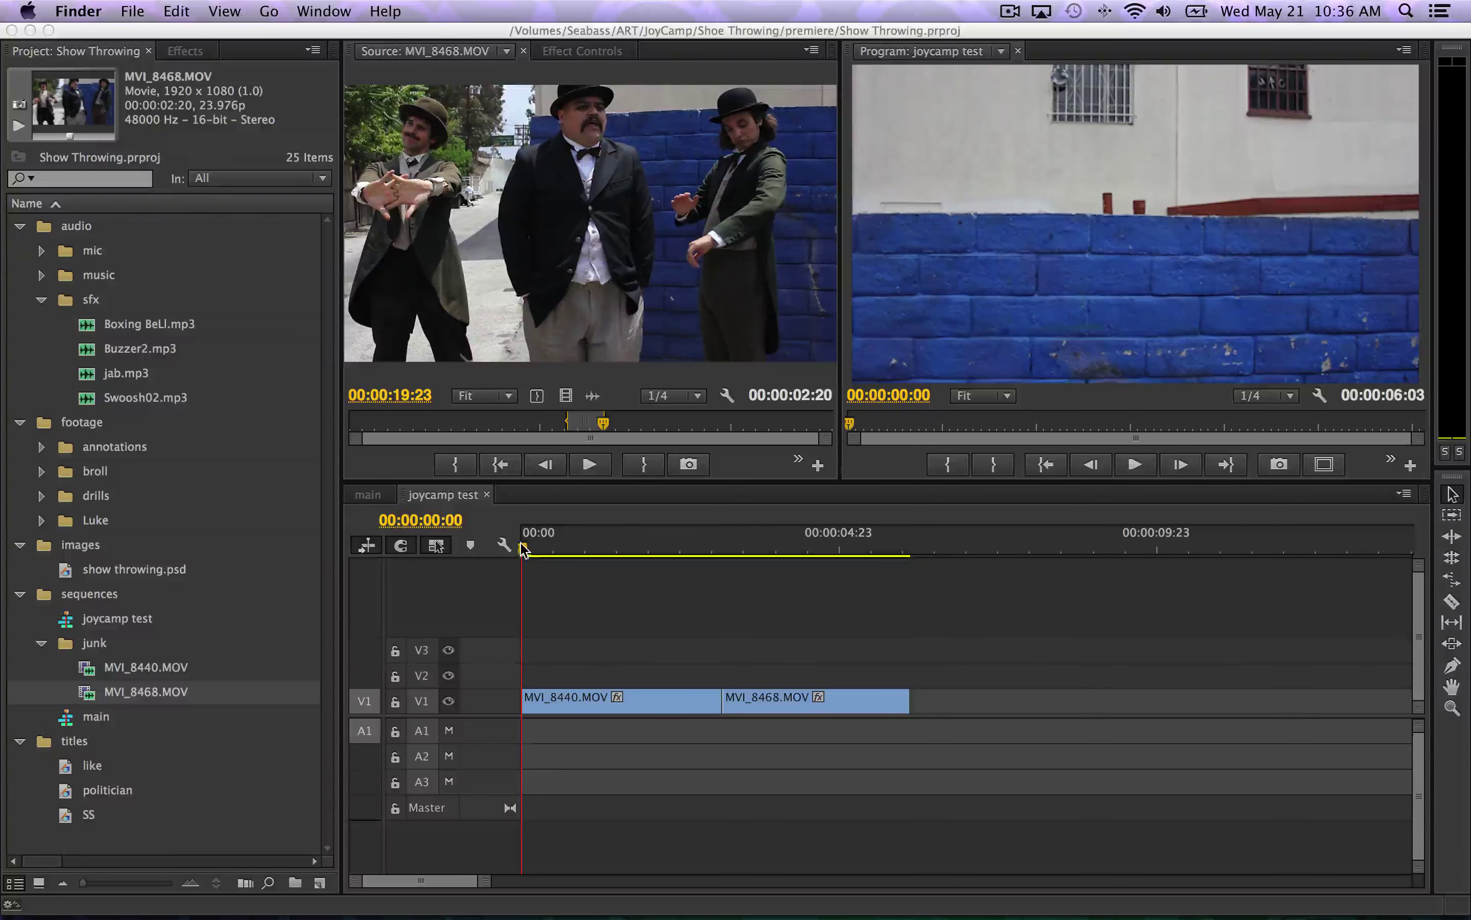
pyautogui.rightClick(554, 709)
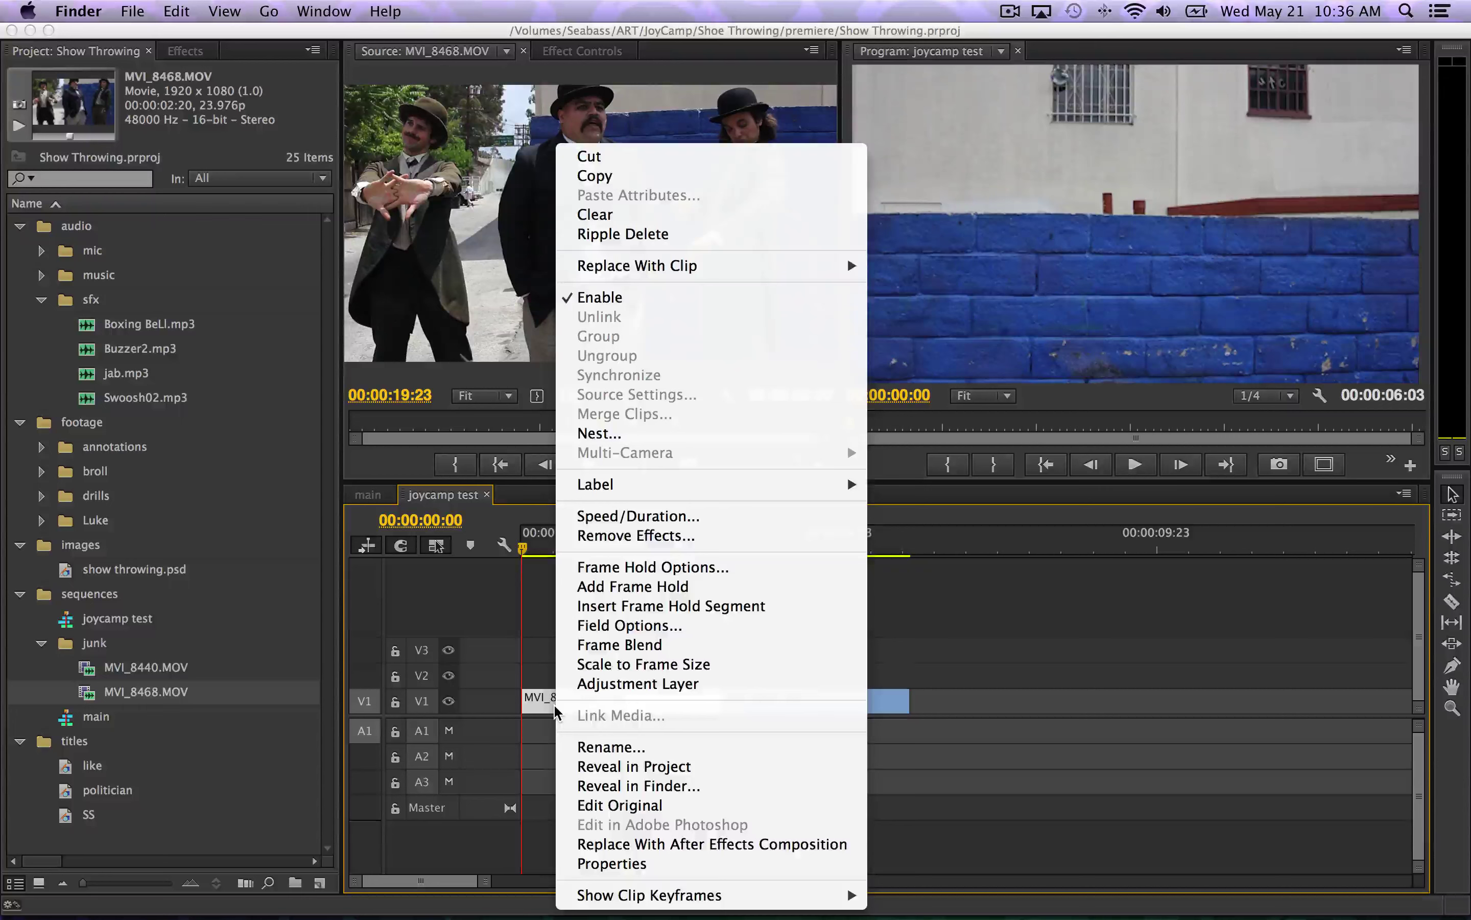
pyautogui.click(656, 843)
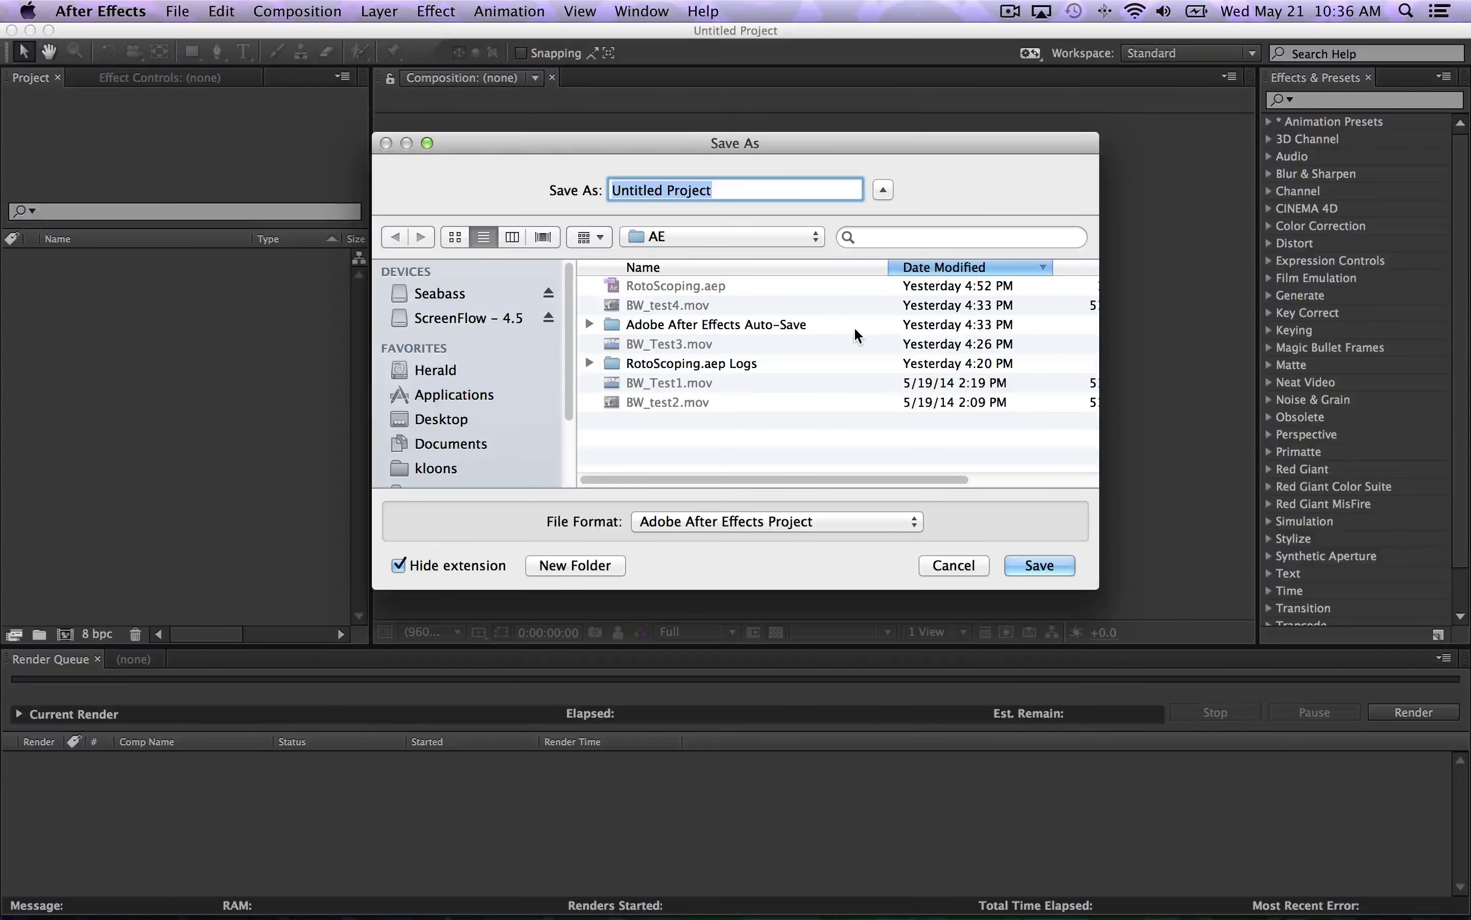
pyautogui.write('BW')
pyautogui.press('Return')
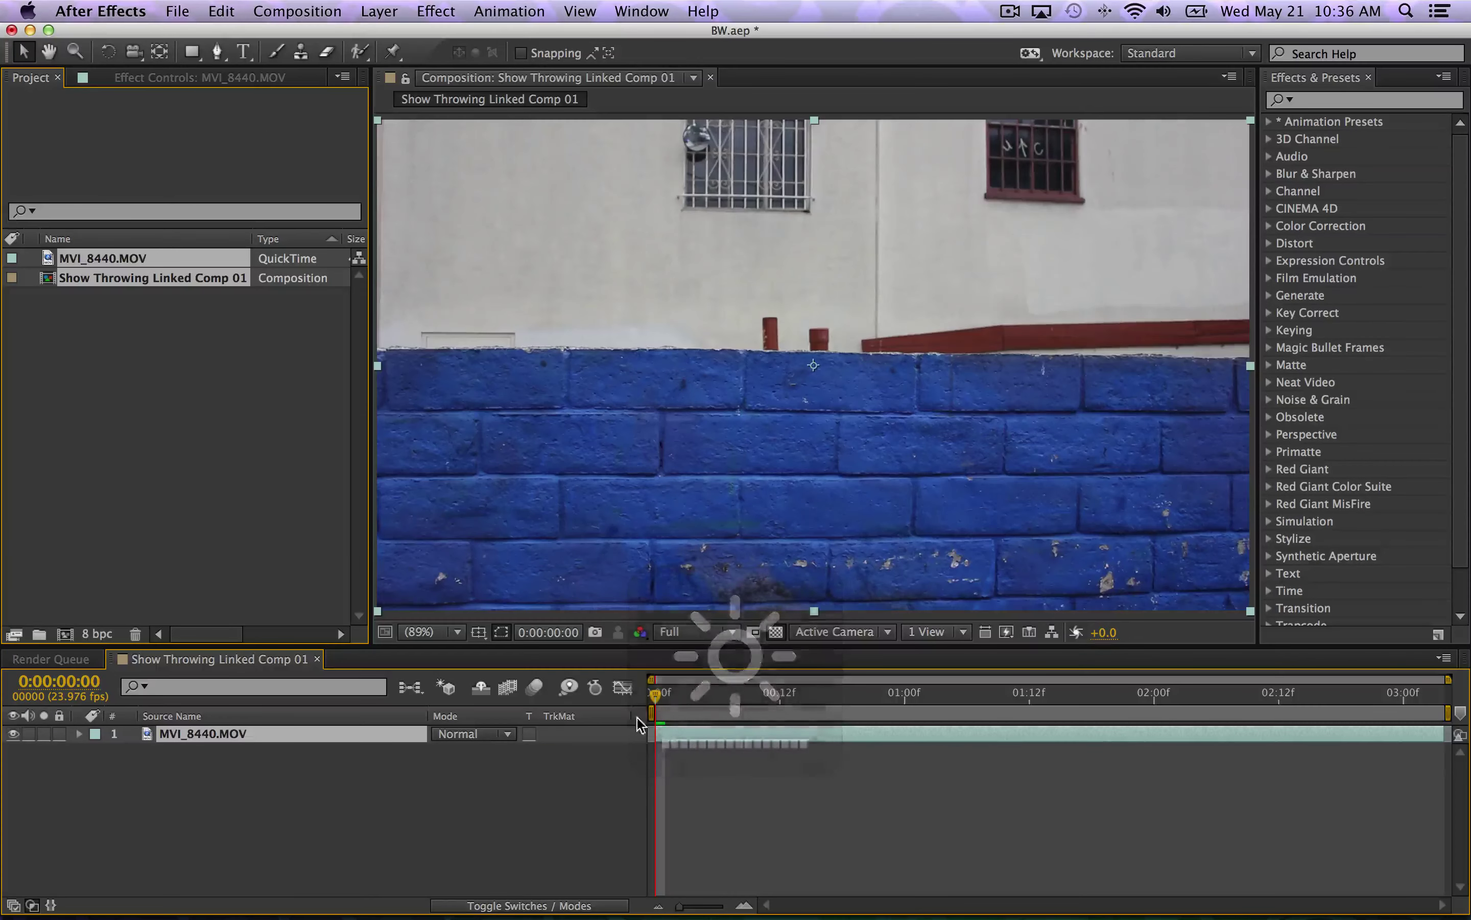
# - Play through the linked composition and rename its MVI_8440.MOV layer to "Bacgkround"
pyautogui.press('space')
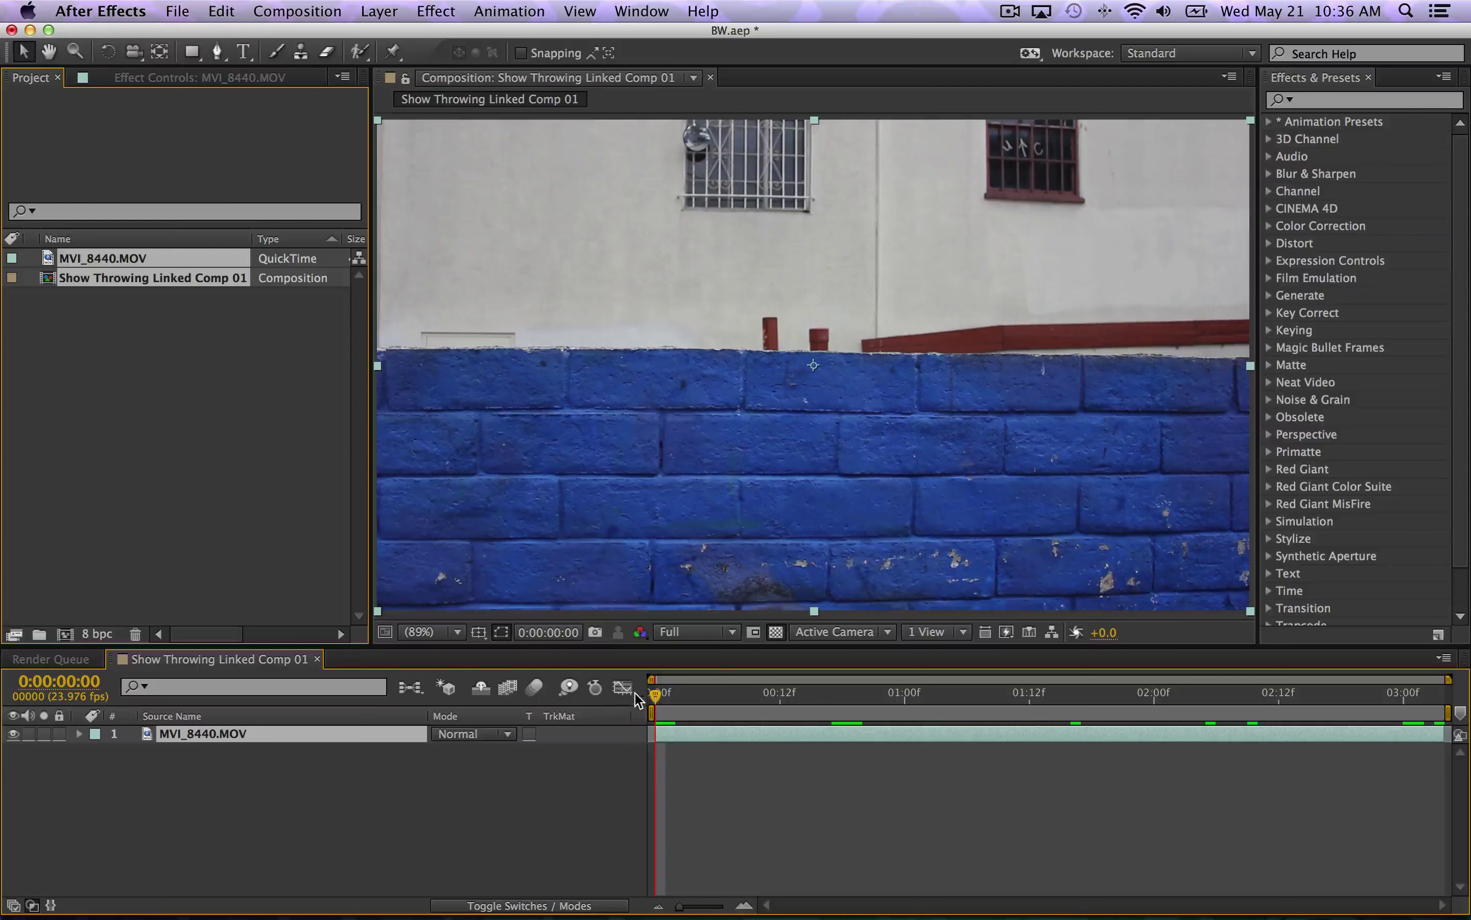
pyautogui.click(326, 833)
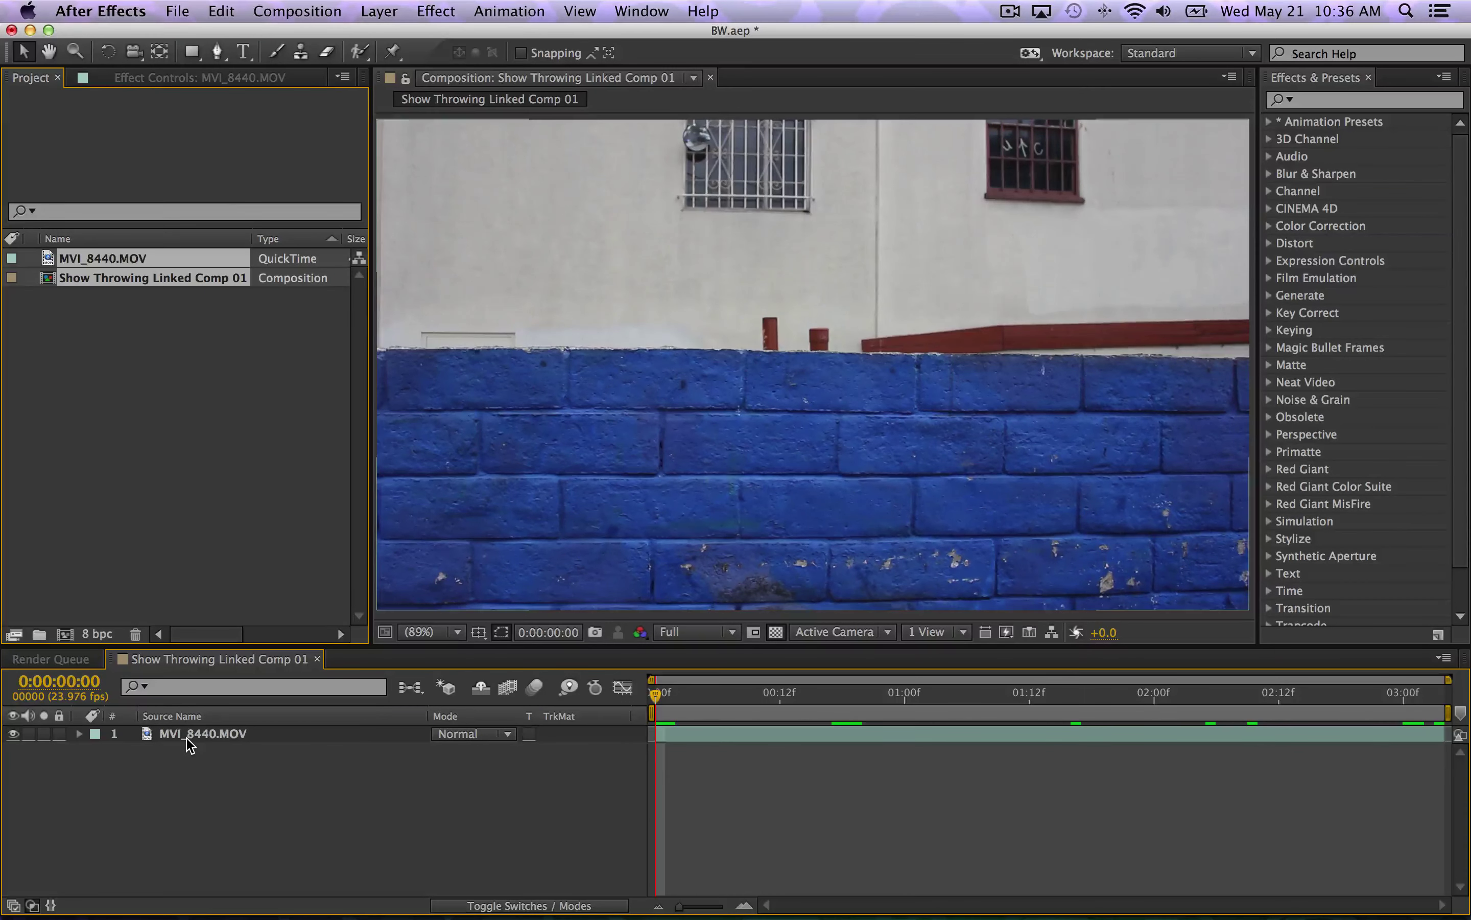
pyautogui.click(190, 736)
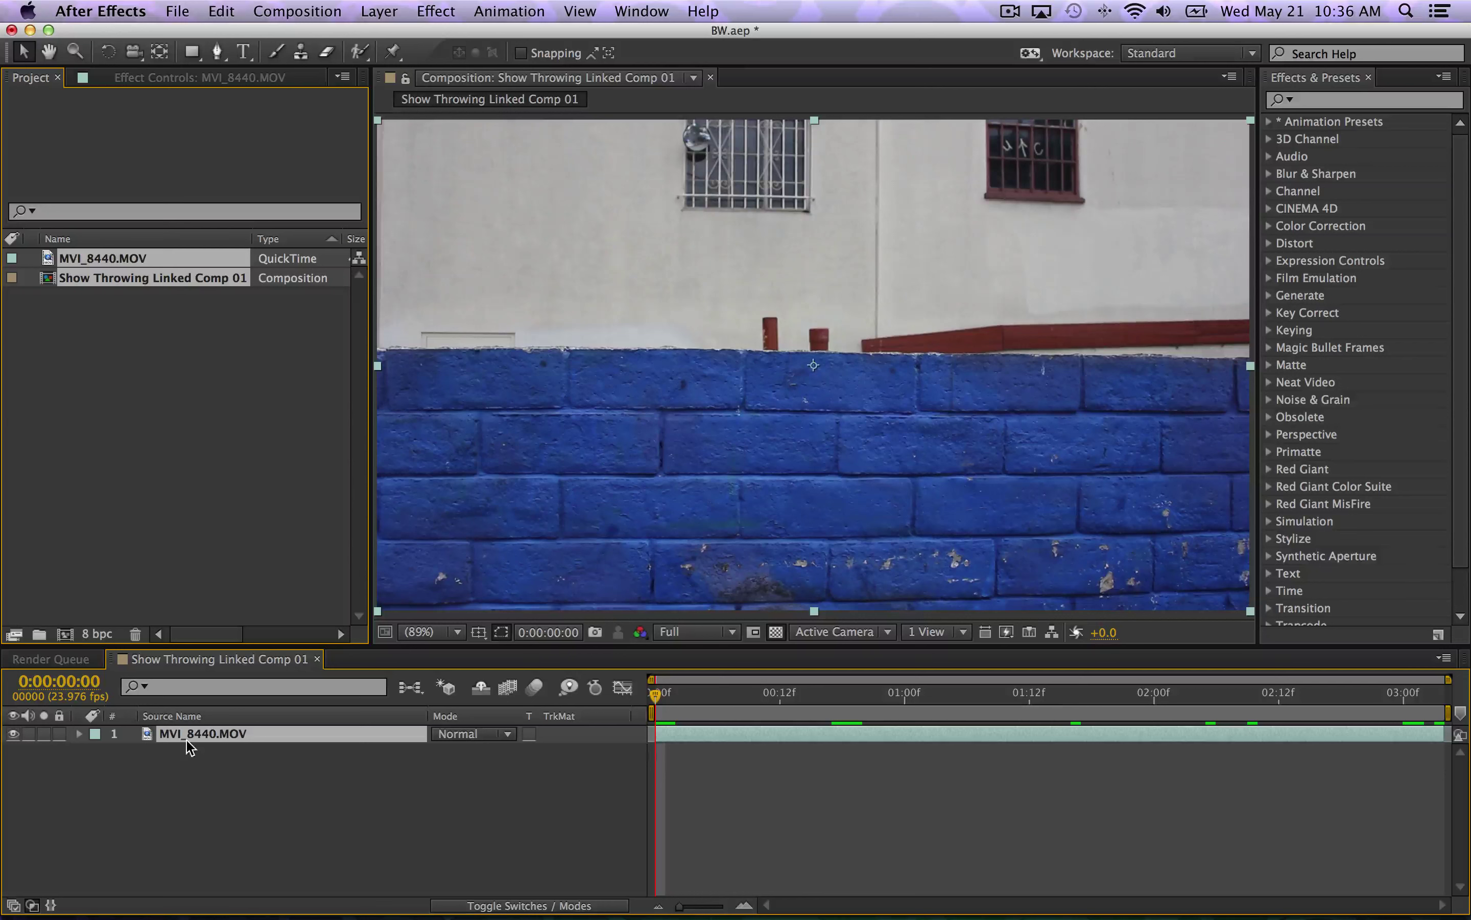
pyautogui.press('Return')
pyautogui.write('Bacg')
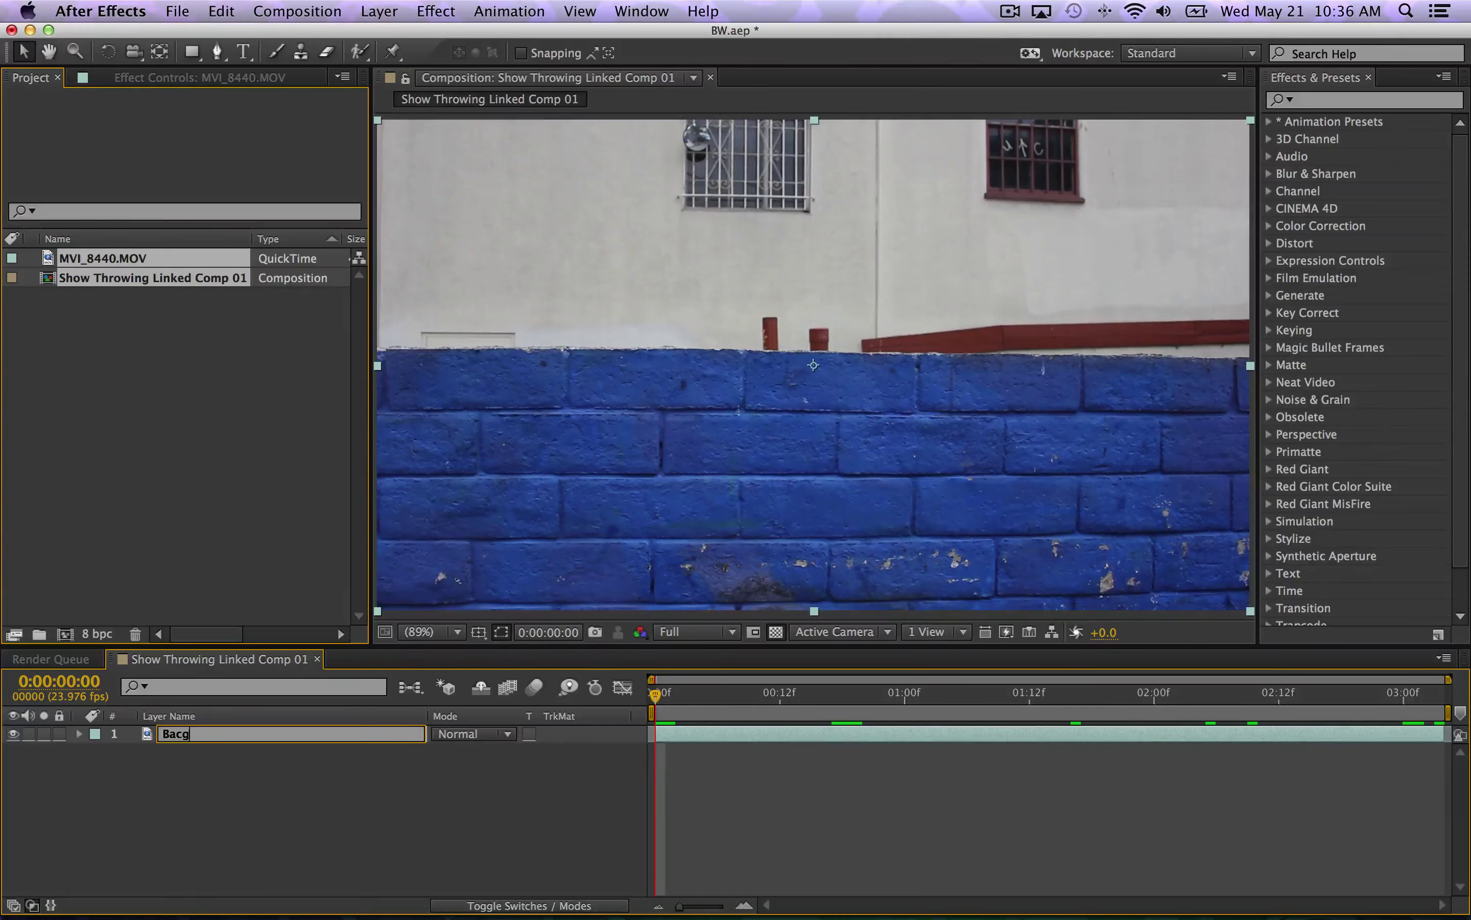
pyautogui.write('kround')
pyautogui.press('Return')
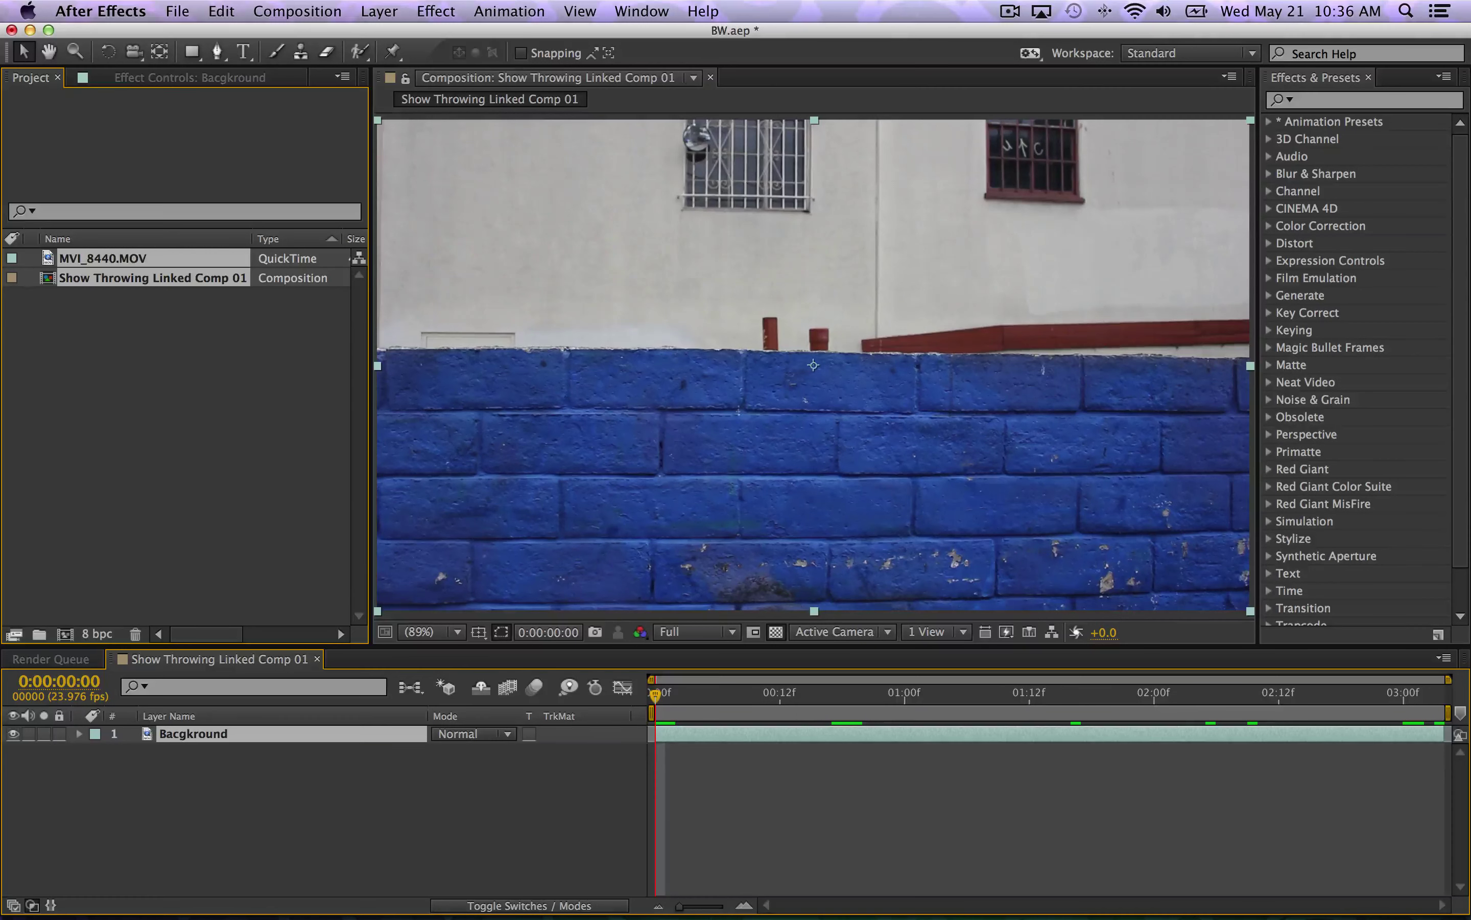
# - Duplicate the background footage layer and rename the upper copy with the performer's first name
pyautogui.press('Return')
pyautogui.click(243, 829)
pyautogui.click(209, 744)
pyautogui.press('super+d')
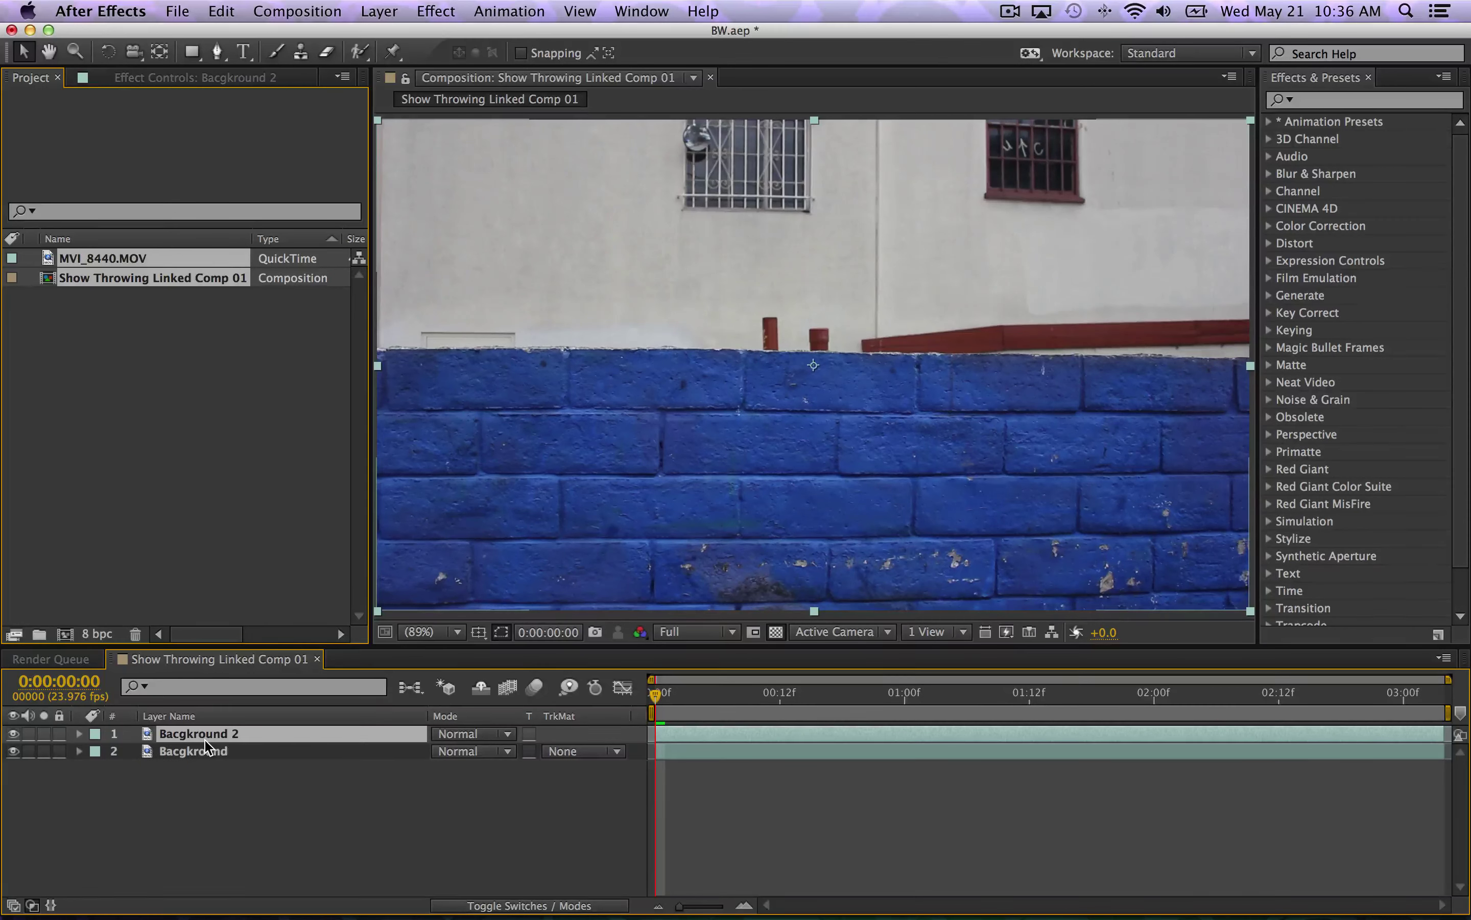
pyautogui.press('Return')
pyautogui.write('Be')
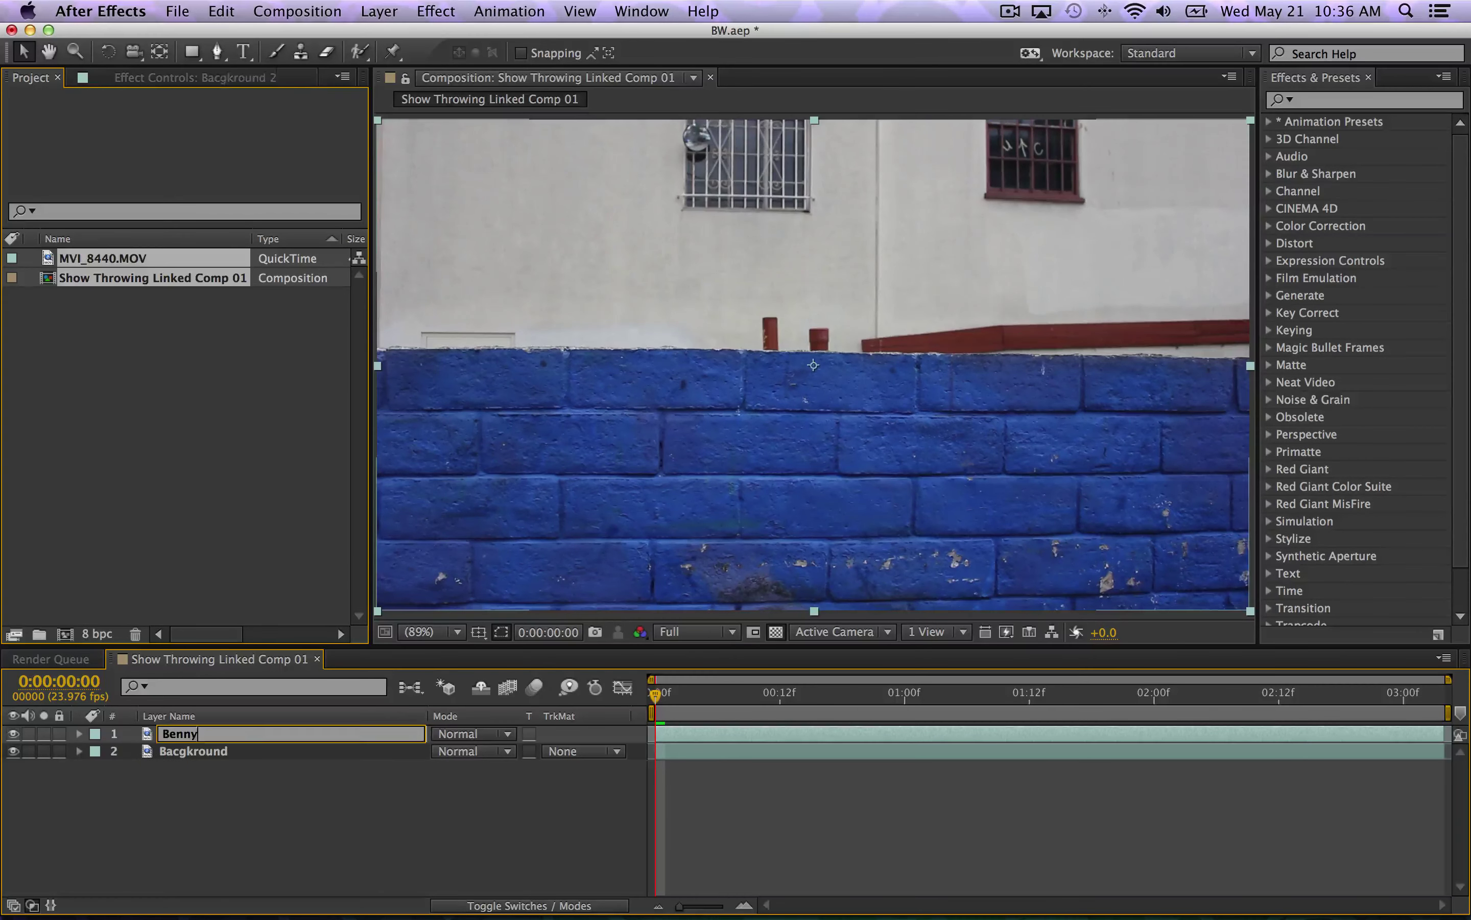
pyautogui.write('nny')
pyautogui.press('Return')
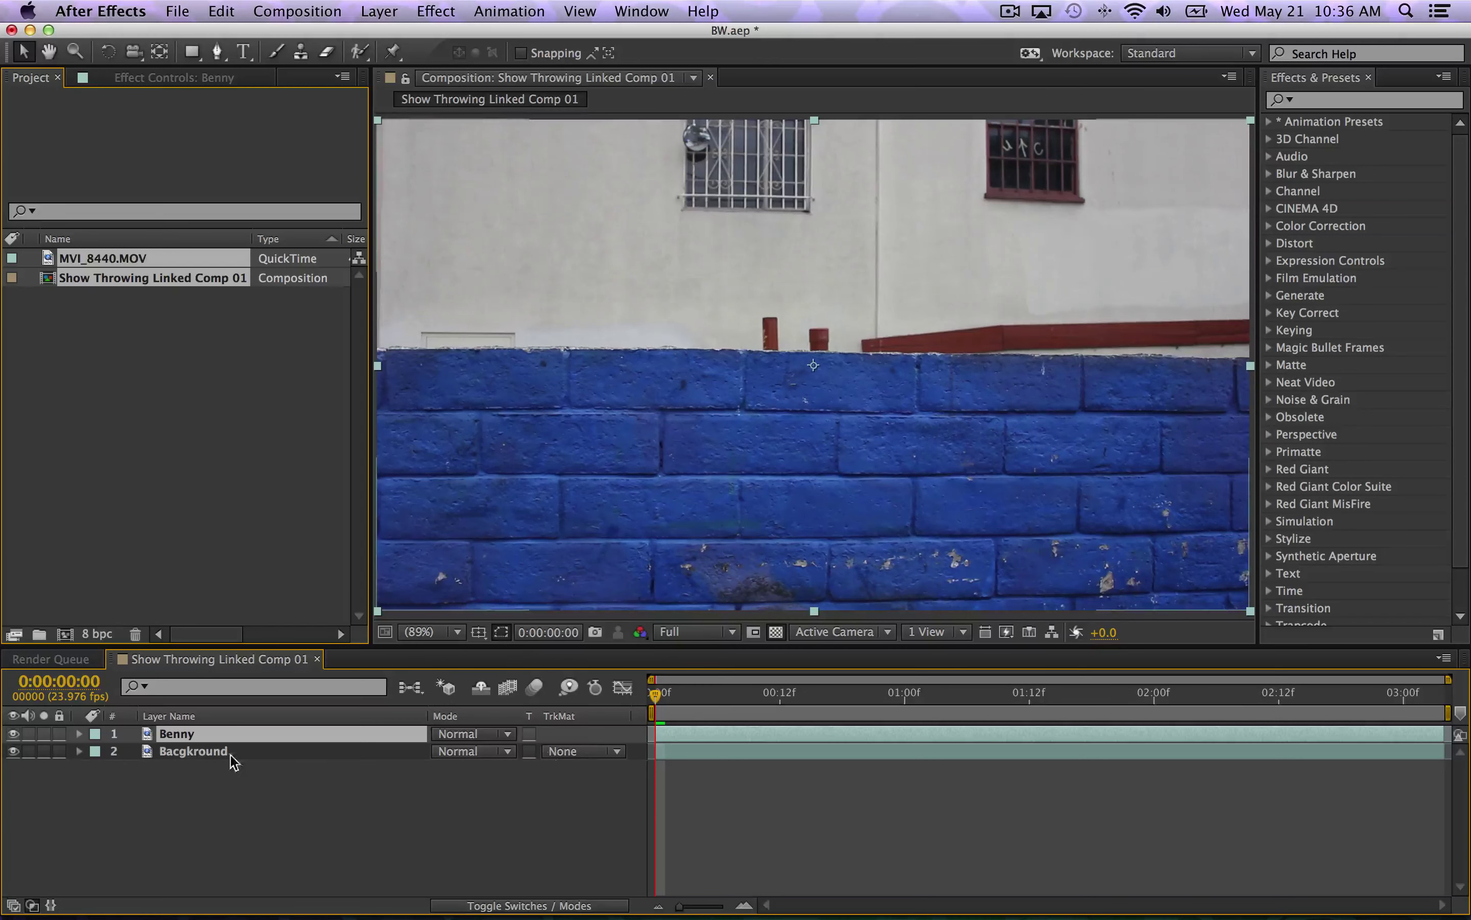
# - At composition time 0:00:00:22, open the upper layer and paint a Roto Brush foreground stroke over the man in the olive bowler hat
pyautogui.click(170, 753)
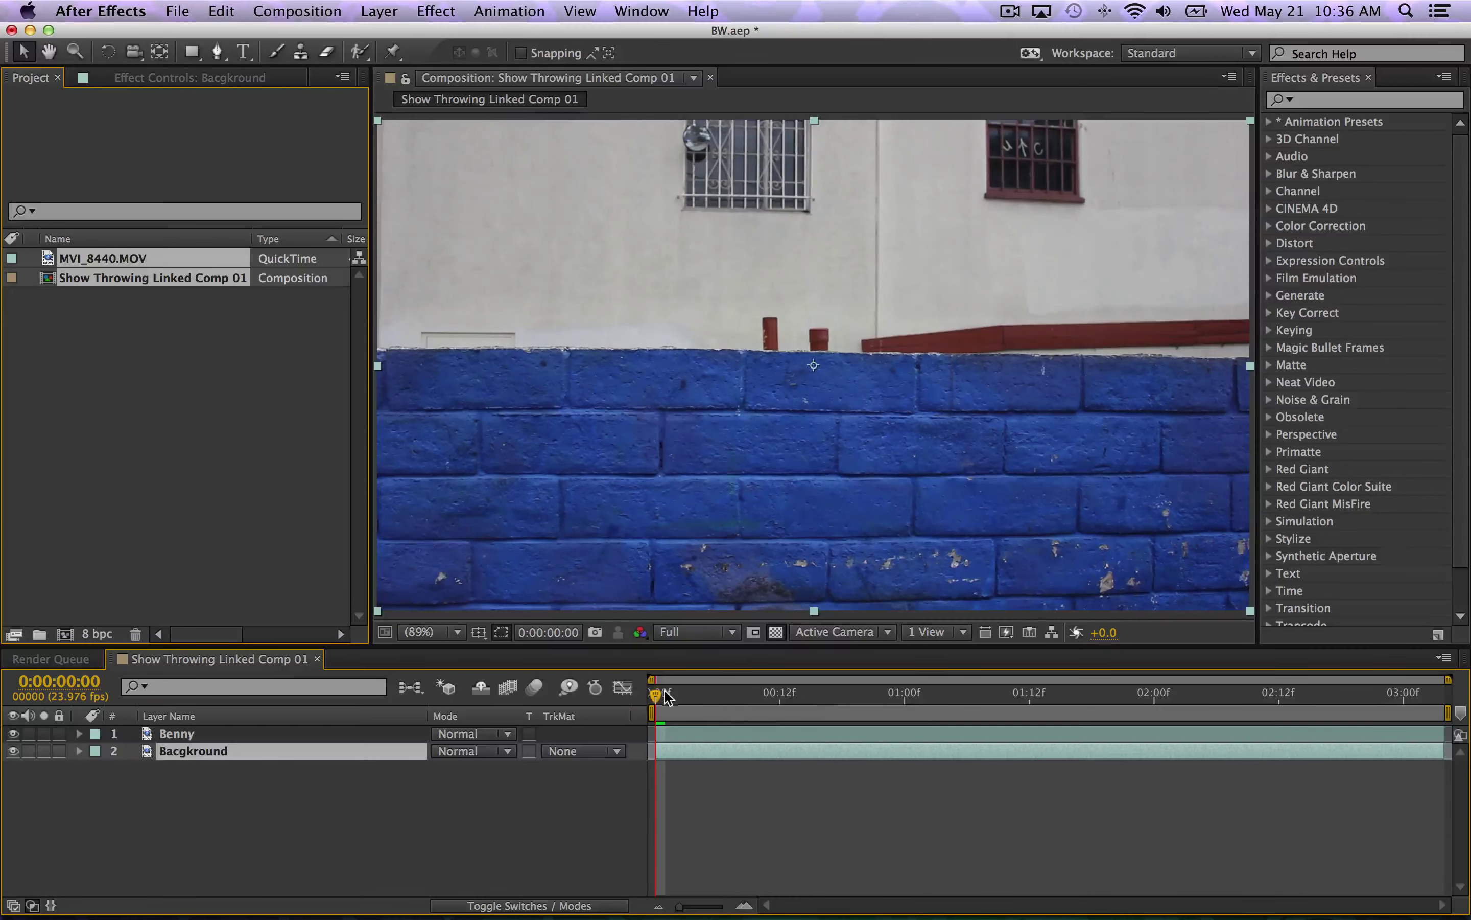
pyautogui.moveTo(667, 695); pyautogui.dragTo(885, 704)
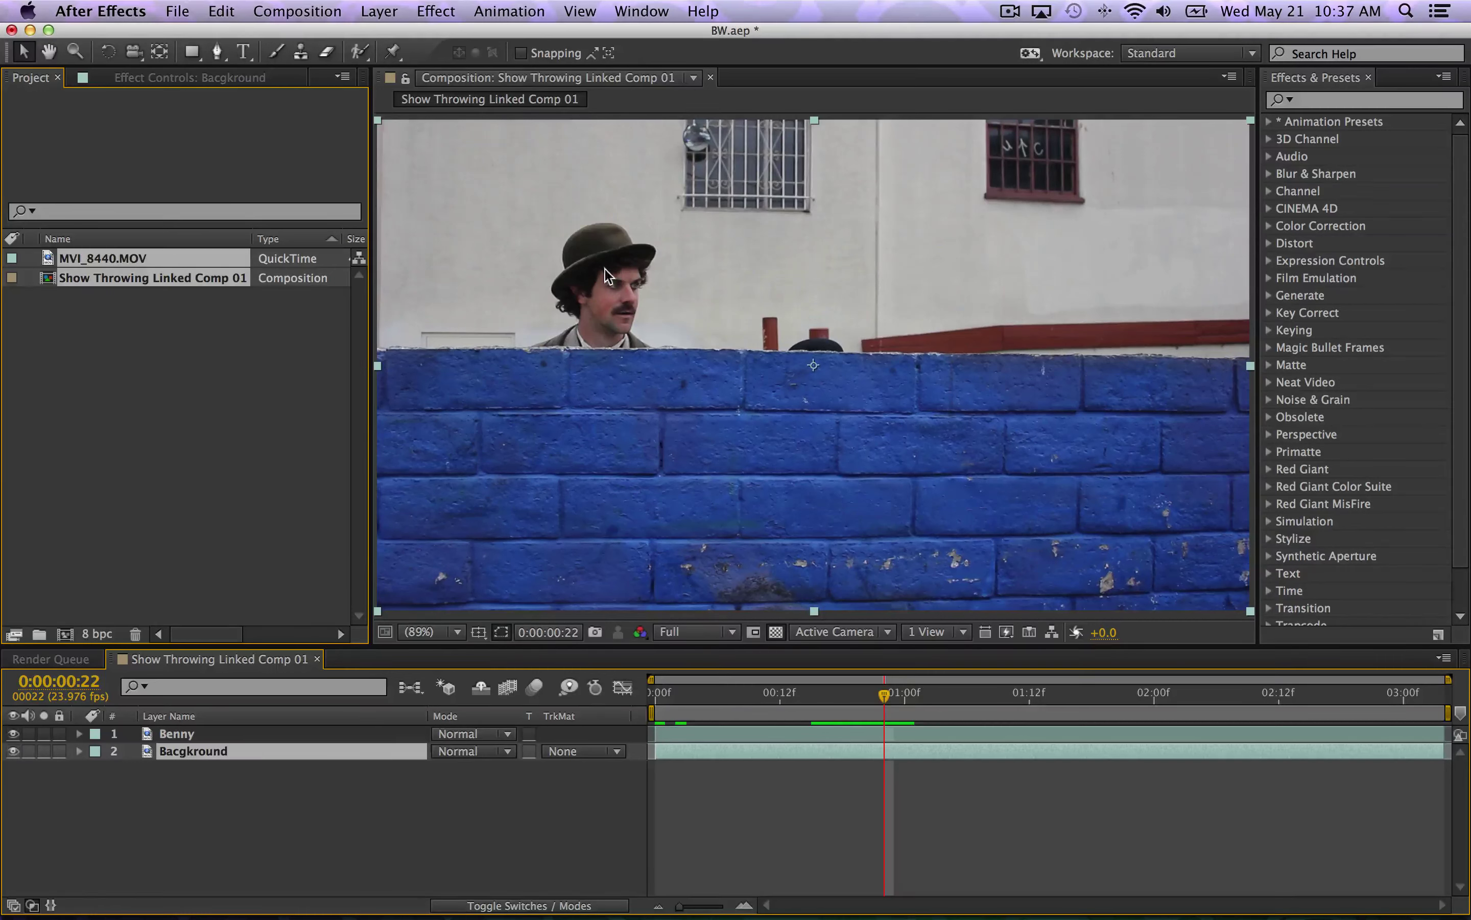
pyautogui.click(153, 738)
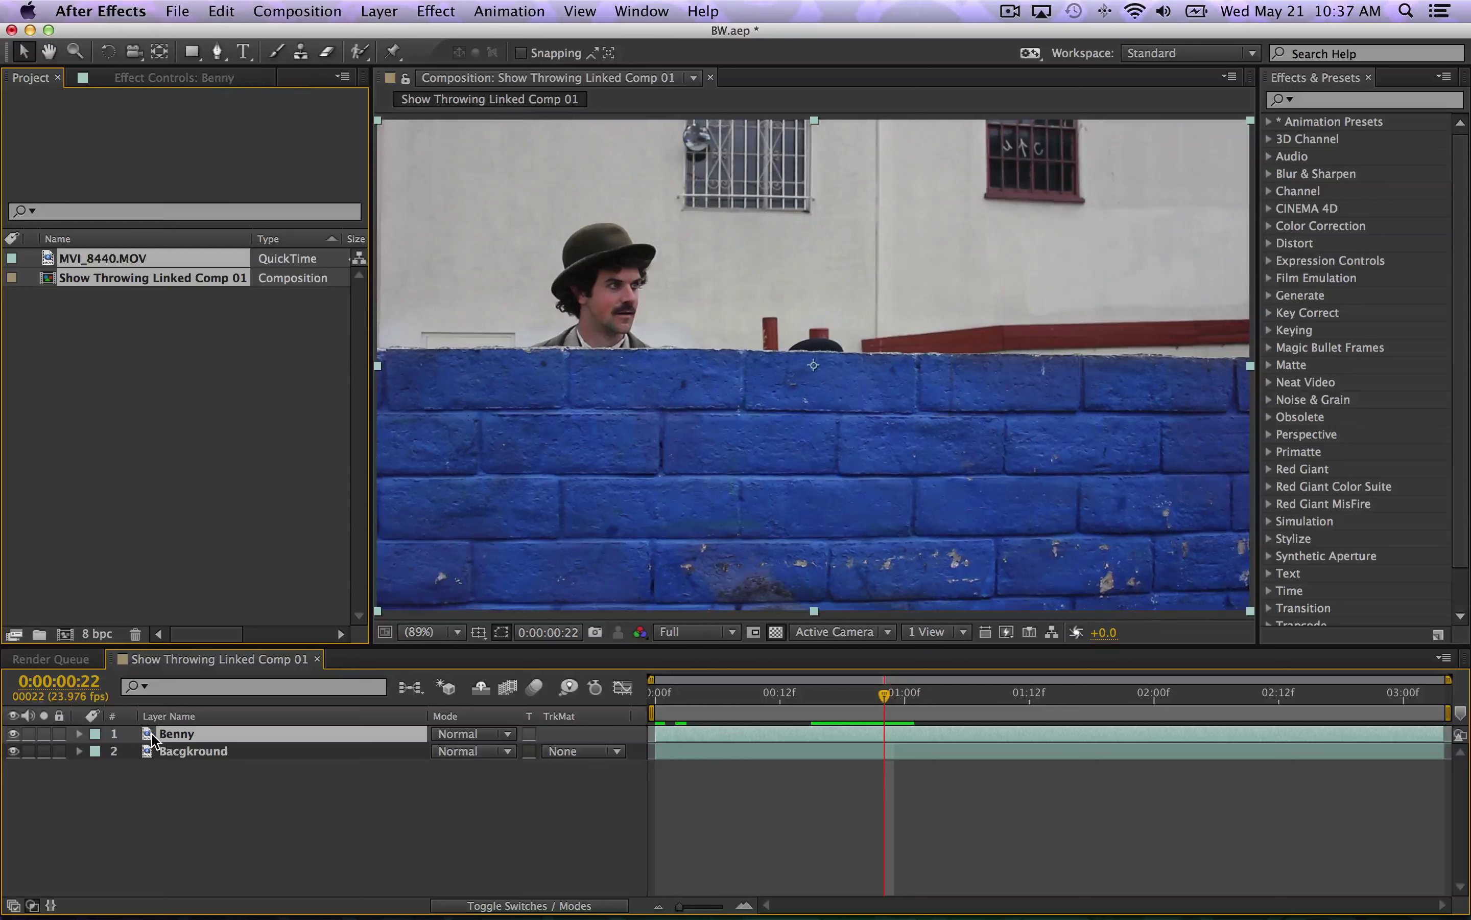
pyautogui.click(361, 54)
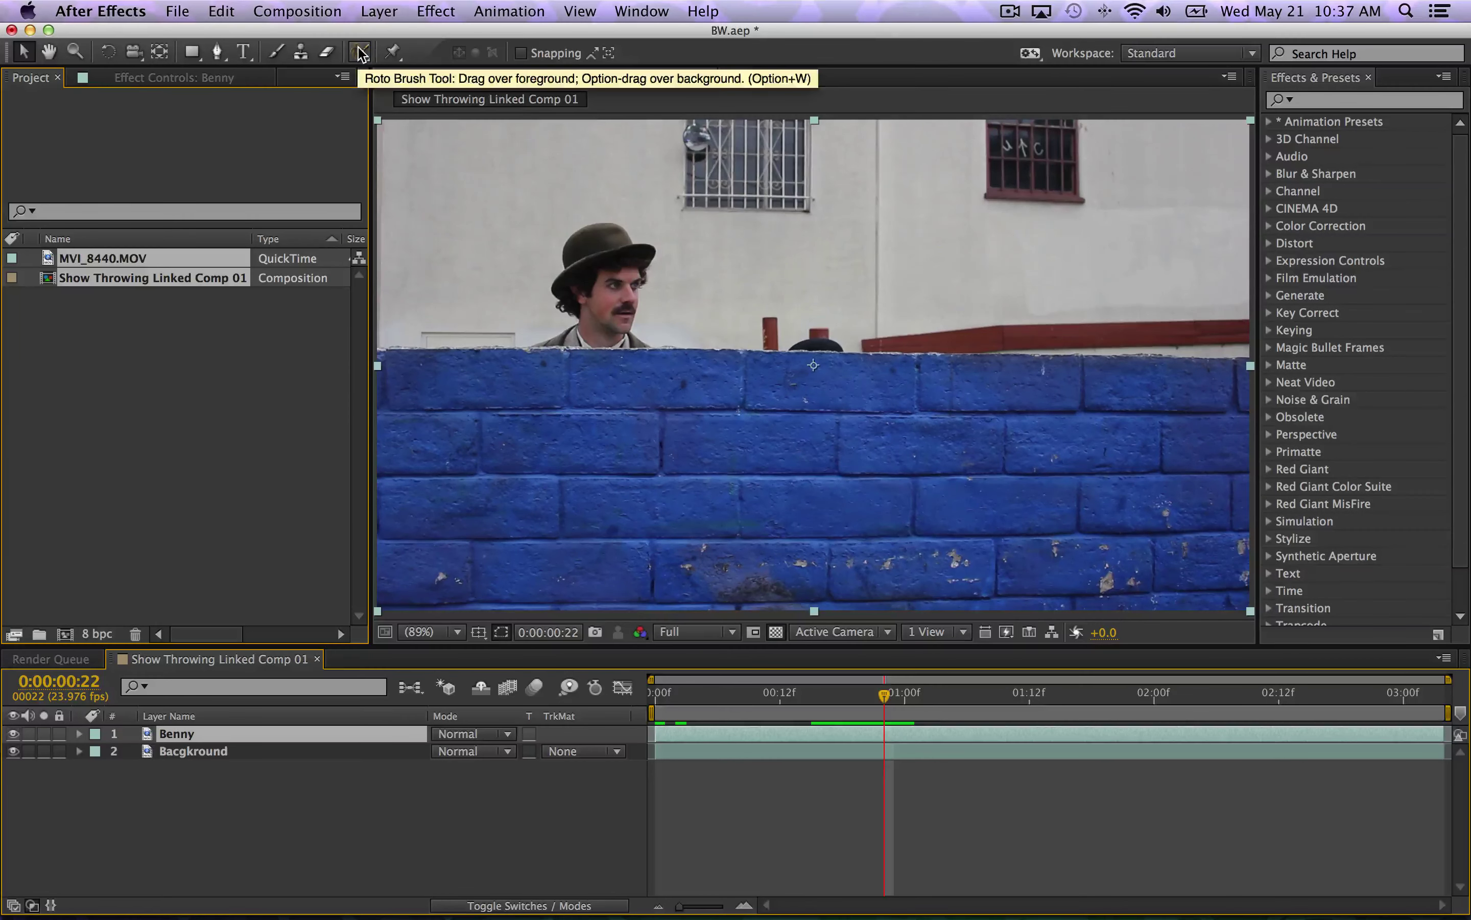
pyautogui.click(361, 53)
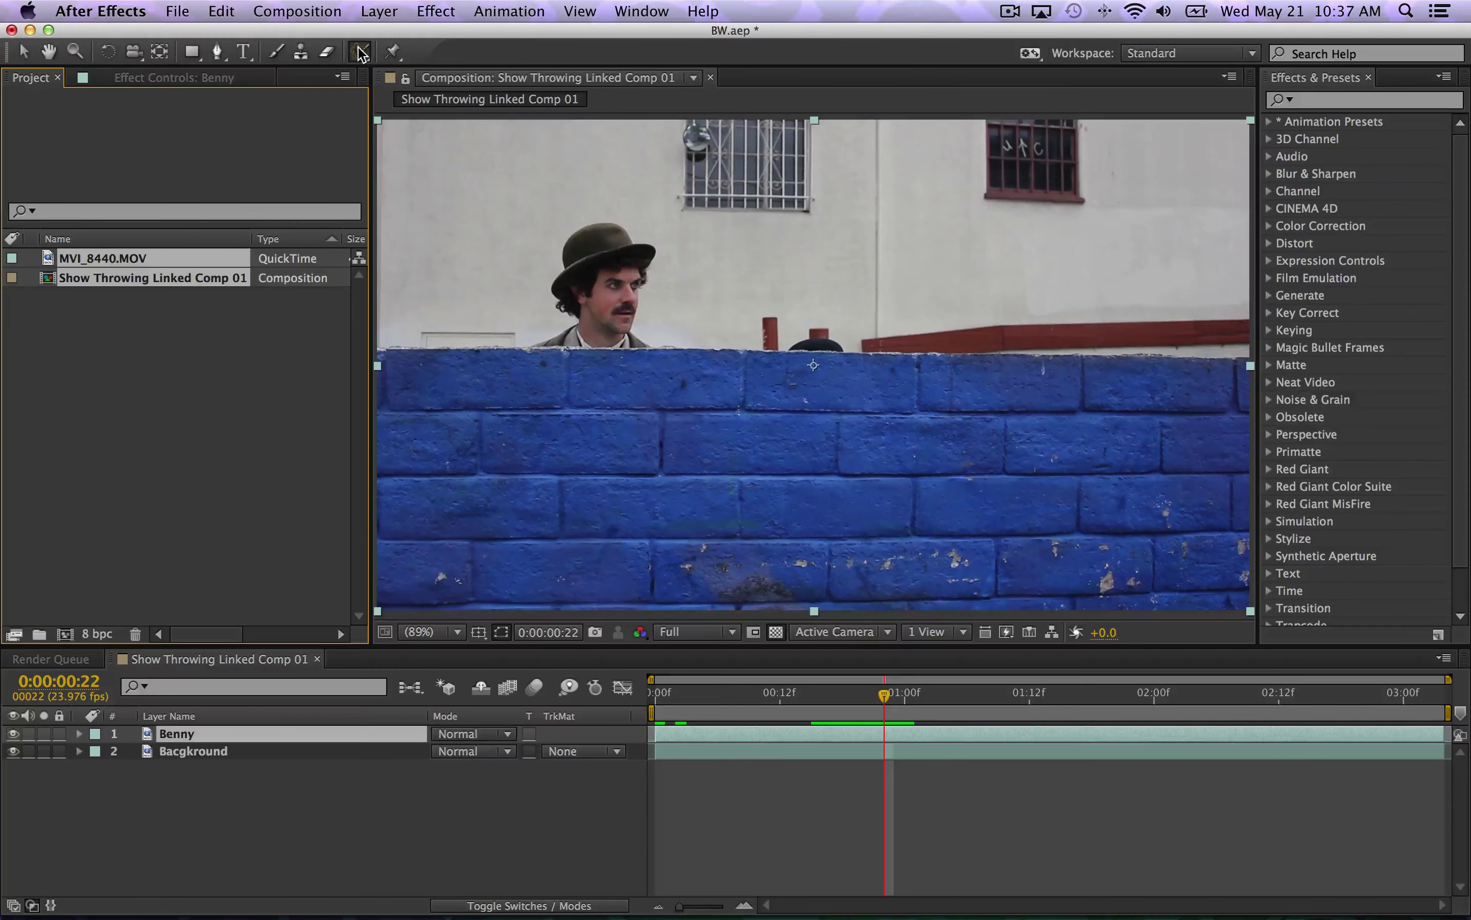
pyautogui.doubleClick(149, 736)
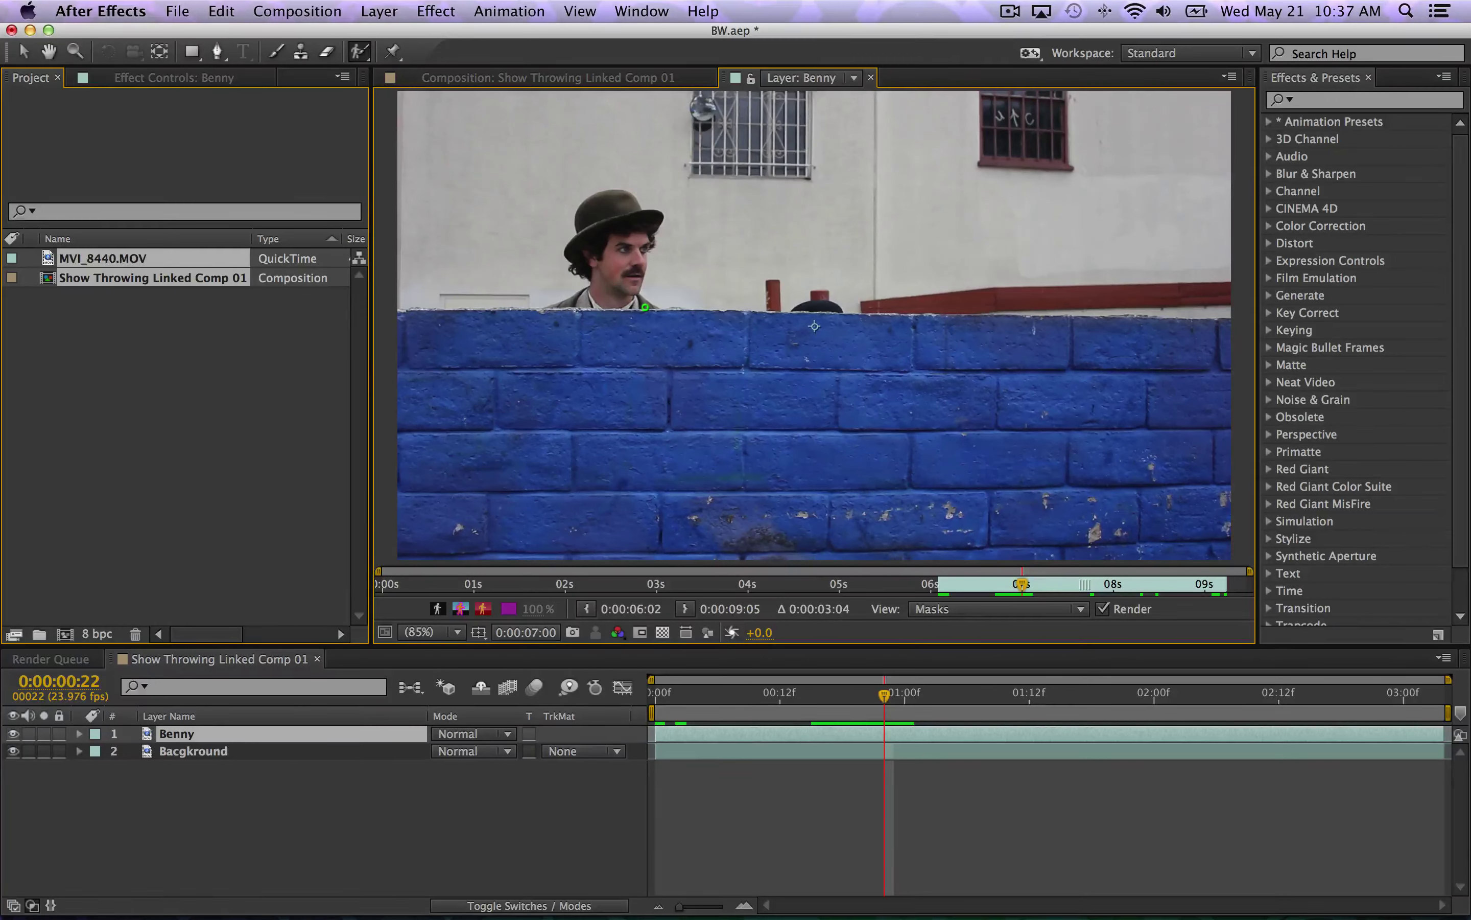
pyautogui.moveTo(645, 307)
pyautogui.mouseDown()
pyautogui.moveTo(563, 307)
pyautogui.moveTo(600, 293)
pyautogui.moveTo(571, 260)
pyautogui.moveTo(582, 219)
pyautogui.moveTo(612, 195)
pyautogui.moveTo(653, 219)
pyautogui.moveTo(632, 278)
pyautogui.mouseUp()
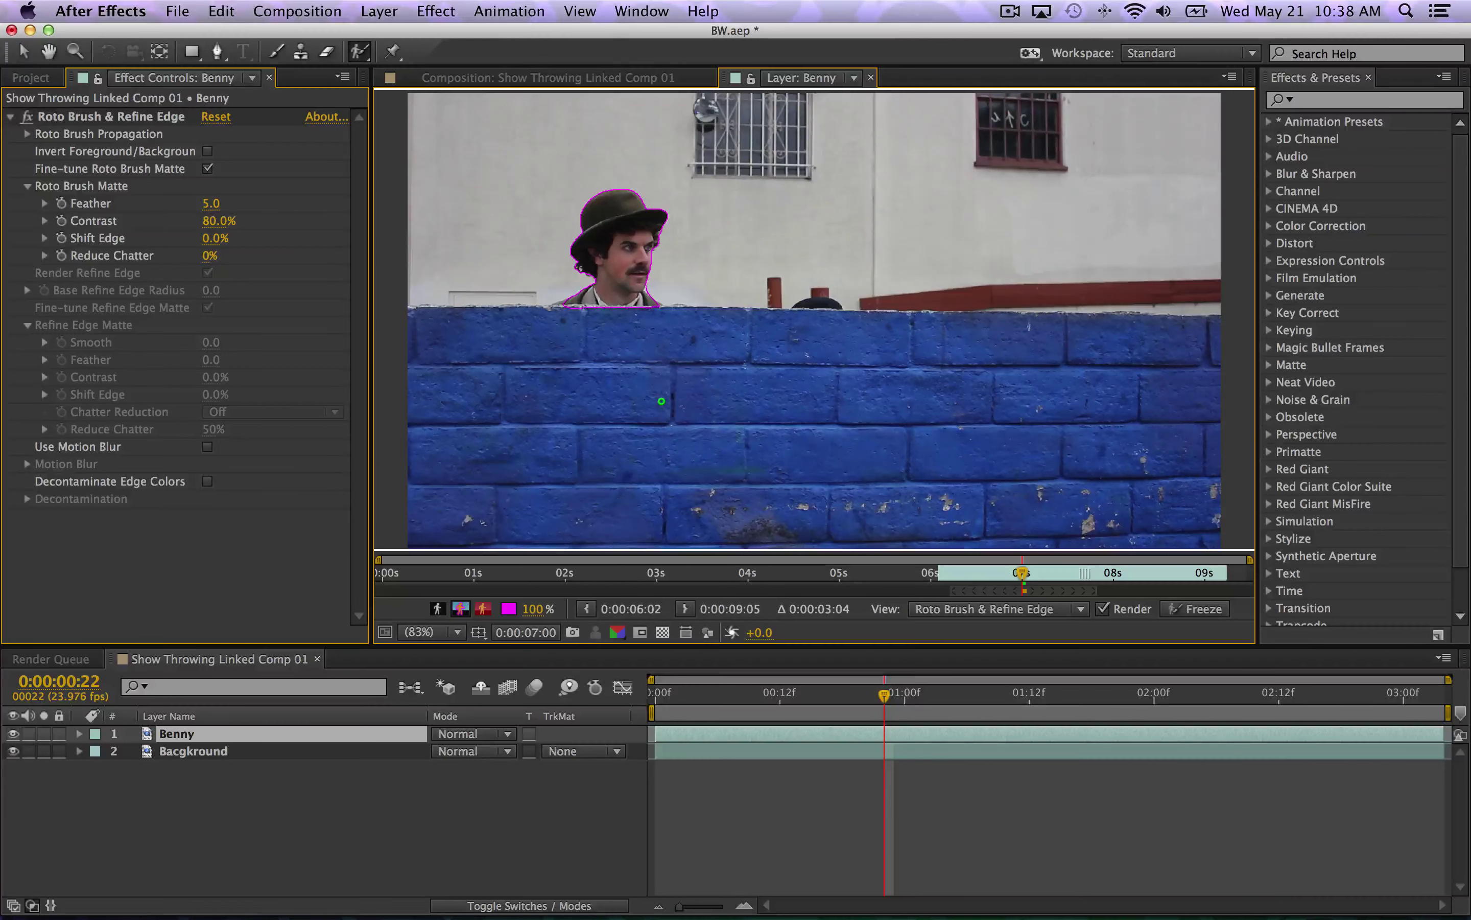
# - Step through the layer frame by frame from 0:00:07:00 and play it on, checking how the Roto Brush outline follows the man
pyautogui.press('pagedown')
pyautogui.press('pagedown')
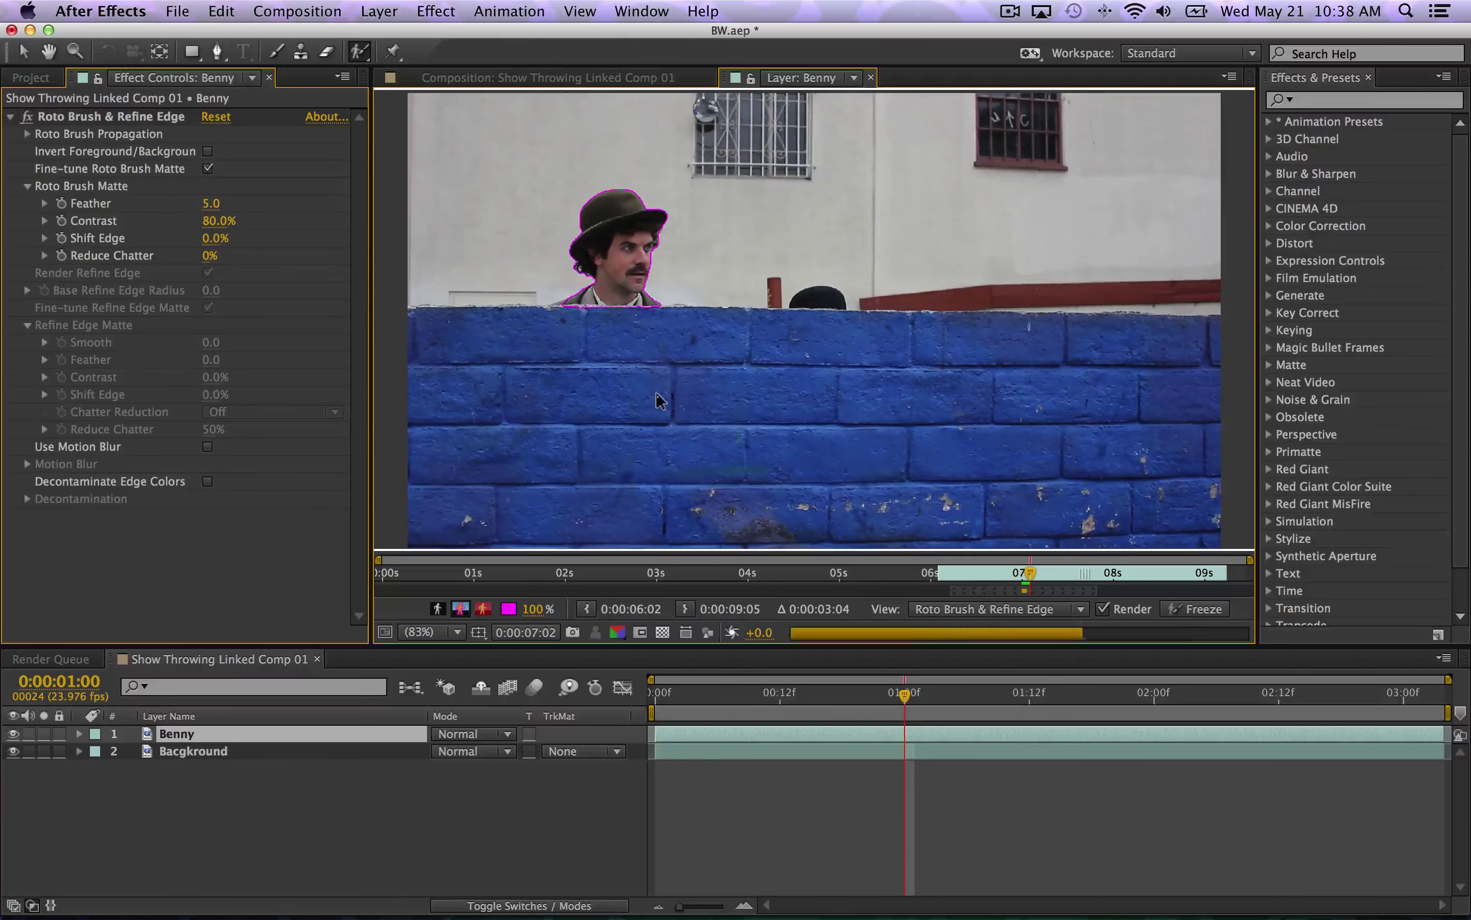
pyautogui.press('pagedown')
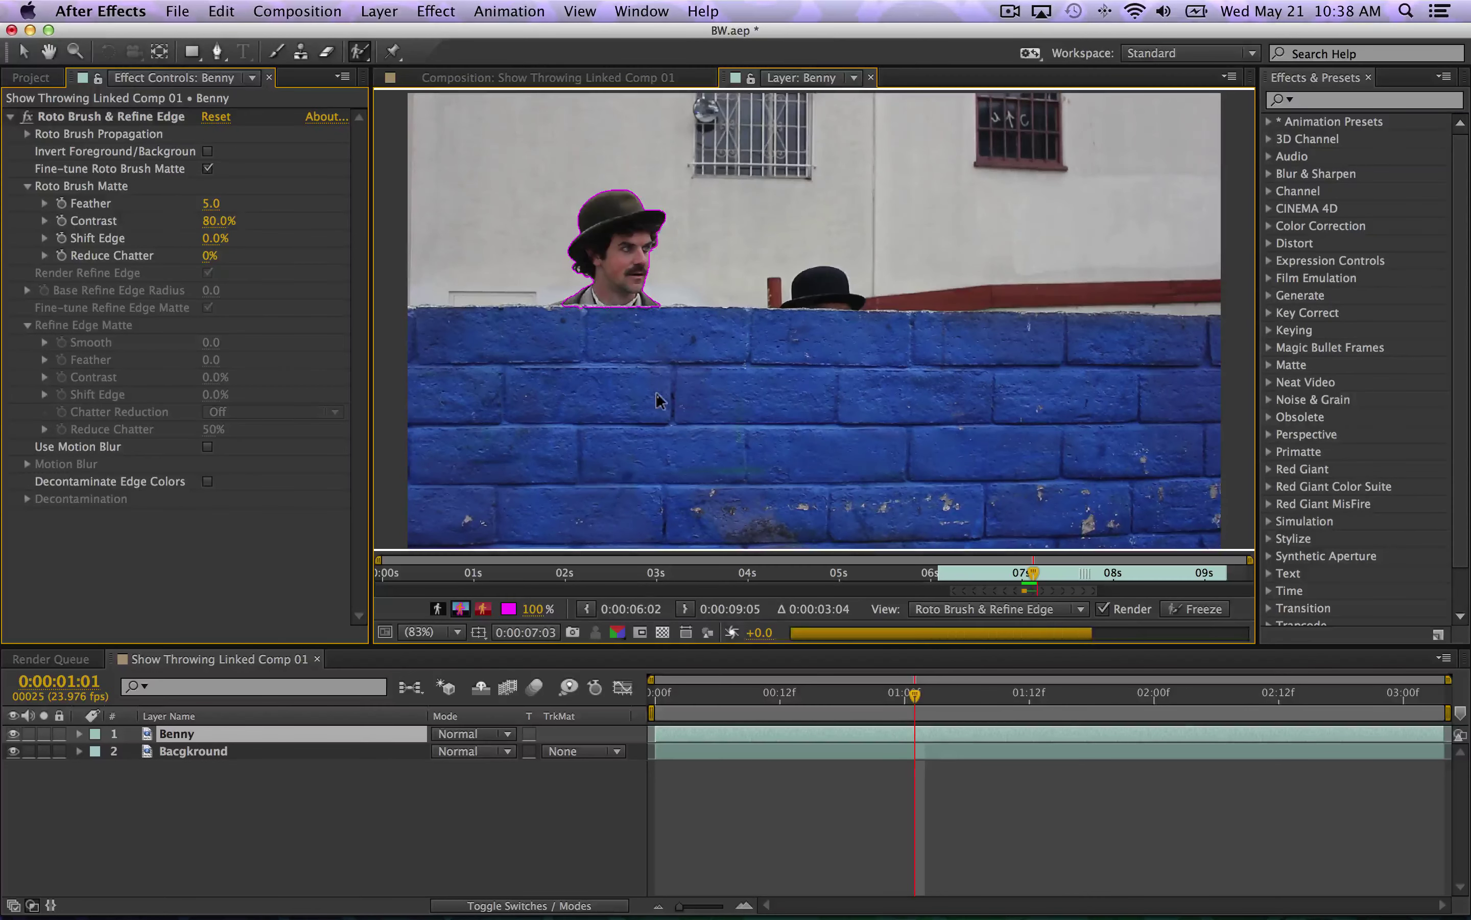
pyautogui.press('pagedown')
pyautogui.press('pagedown')
pyautogui.press('pagedown')
pyautogui.press('pagedown')
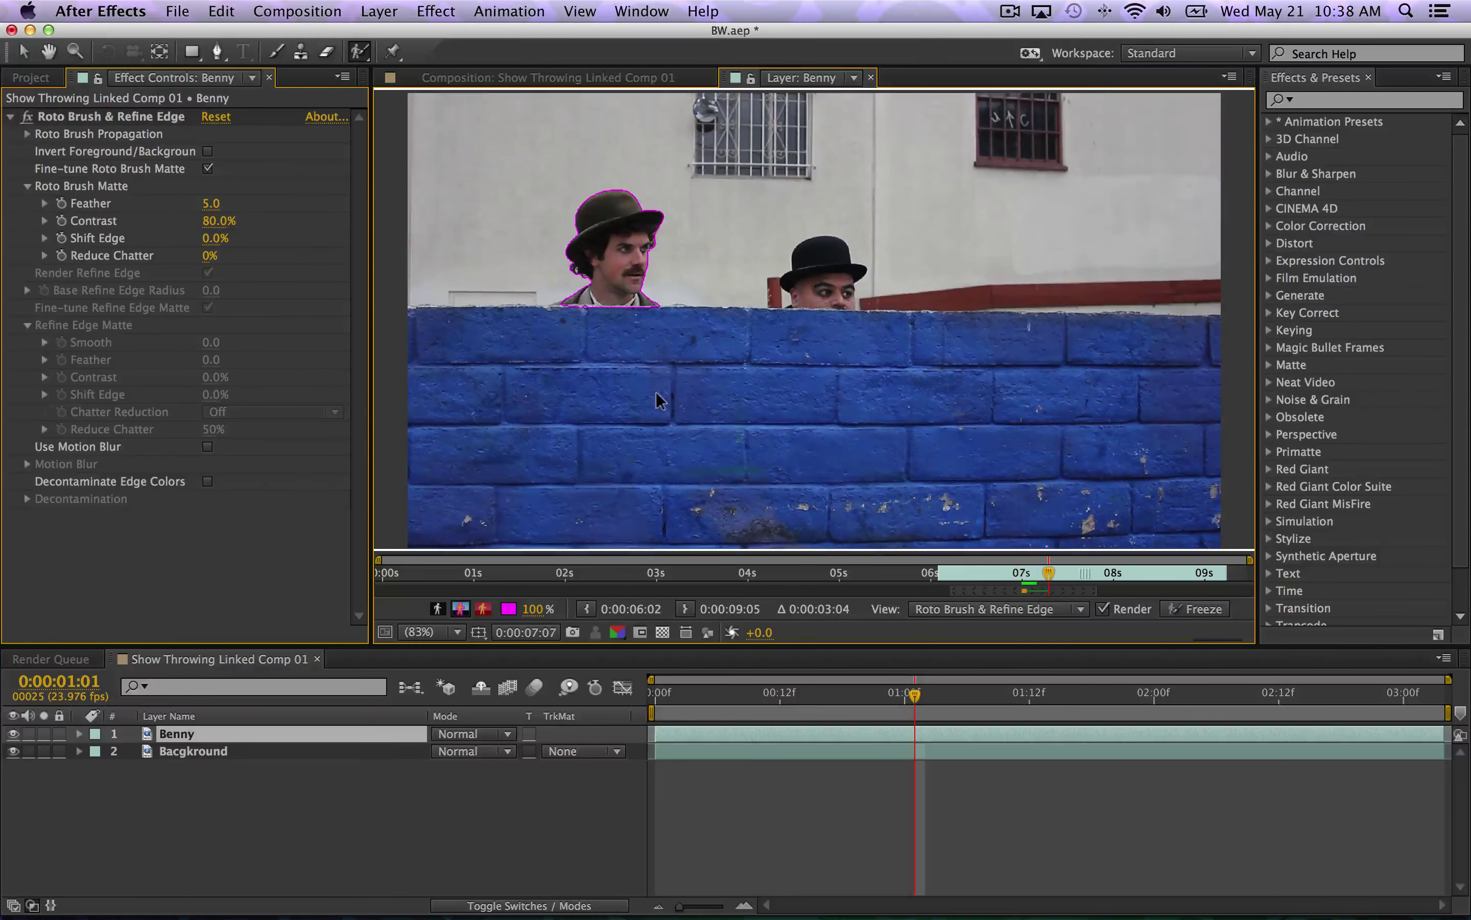
pyautogui.press('pagedown')
pyautogui.press('pagedown')
pyautogui.press('pagedown')
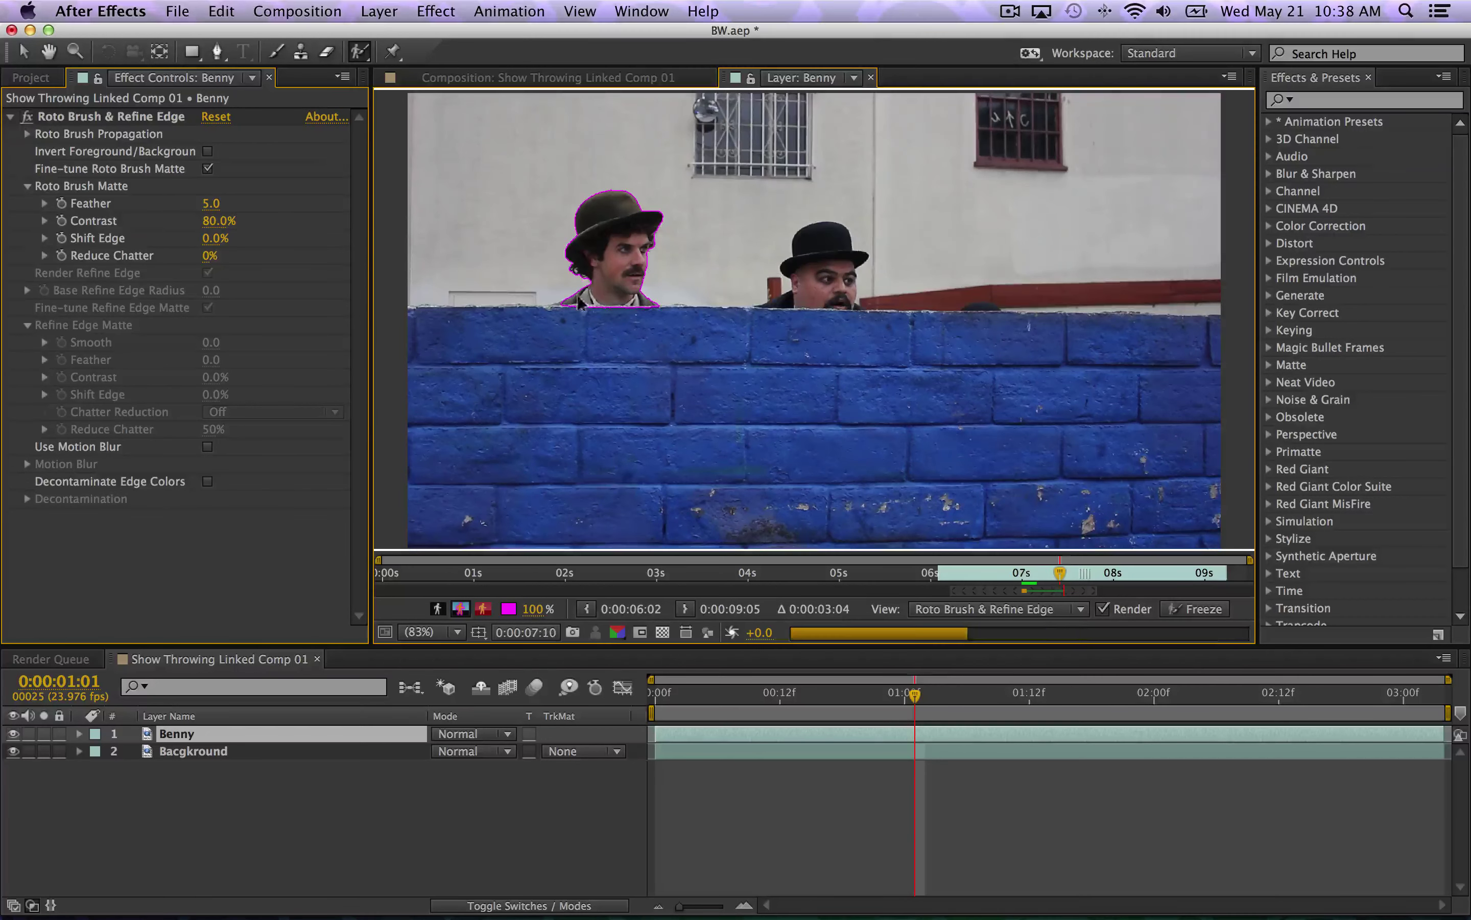
pyautogui.press('pagedown')
pyautogui.press('pagedown')
pyautogui.press('pagedown')
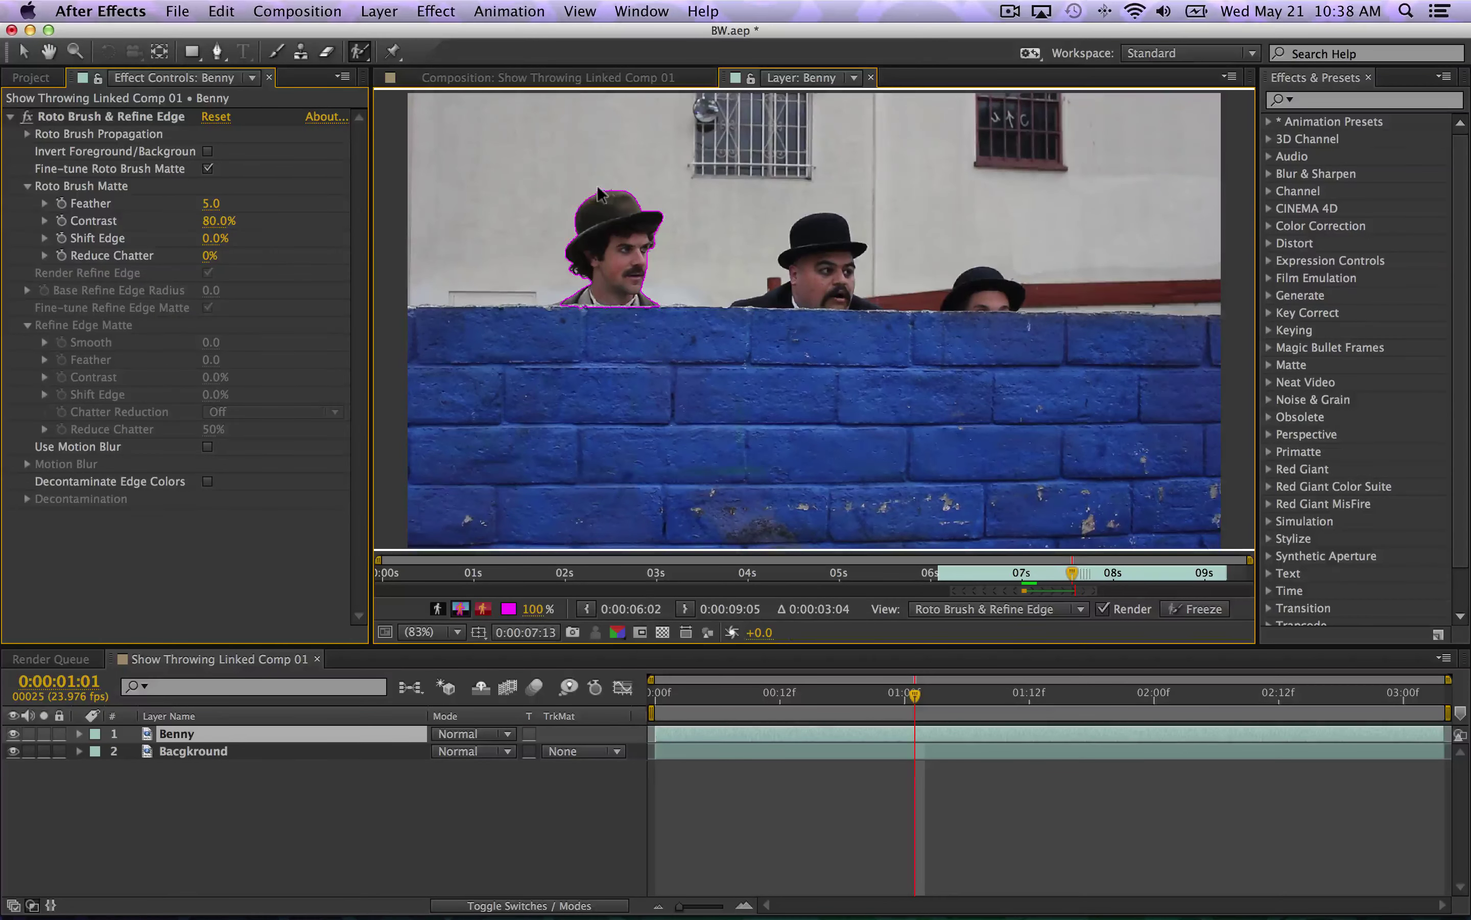
pyautogui.press('pagedown')
pyautogui.press('pagedown')
pyautogui.press('pagedown')
pyautogui.press('pagedown')
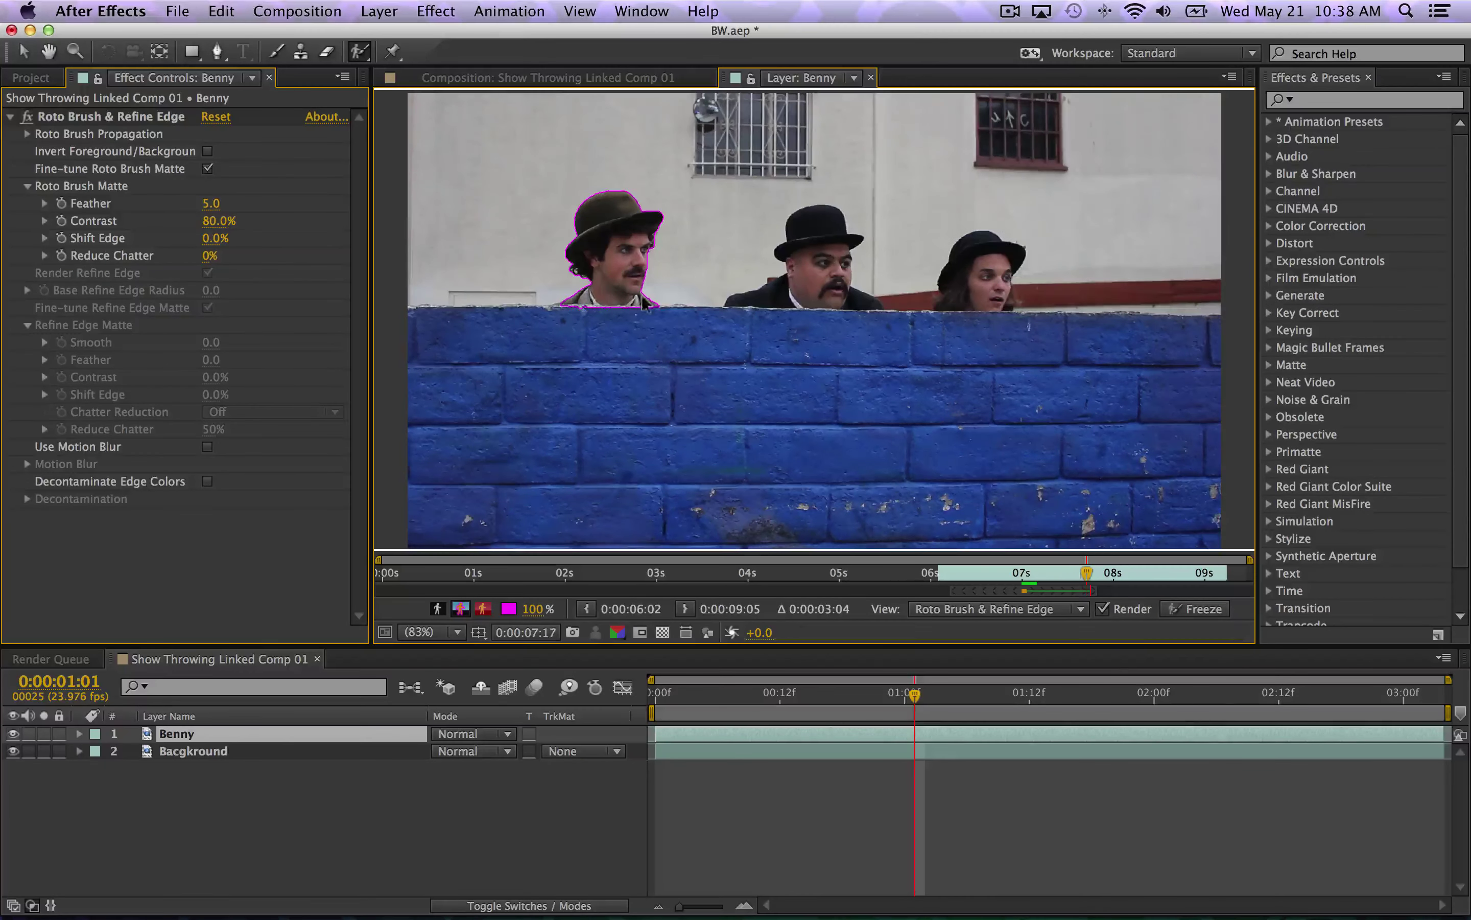
pyautogui.press('space')
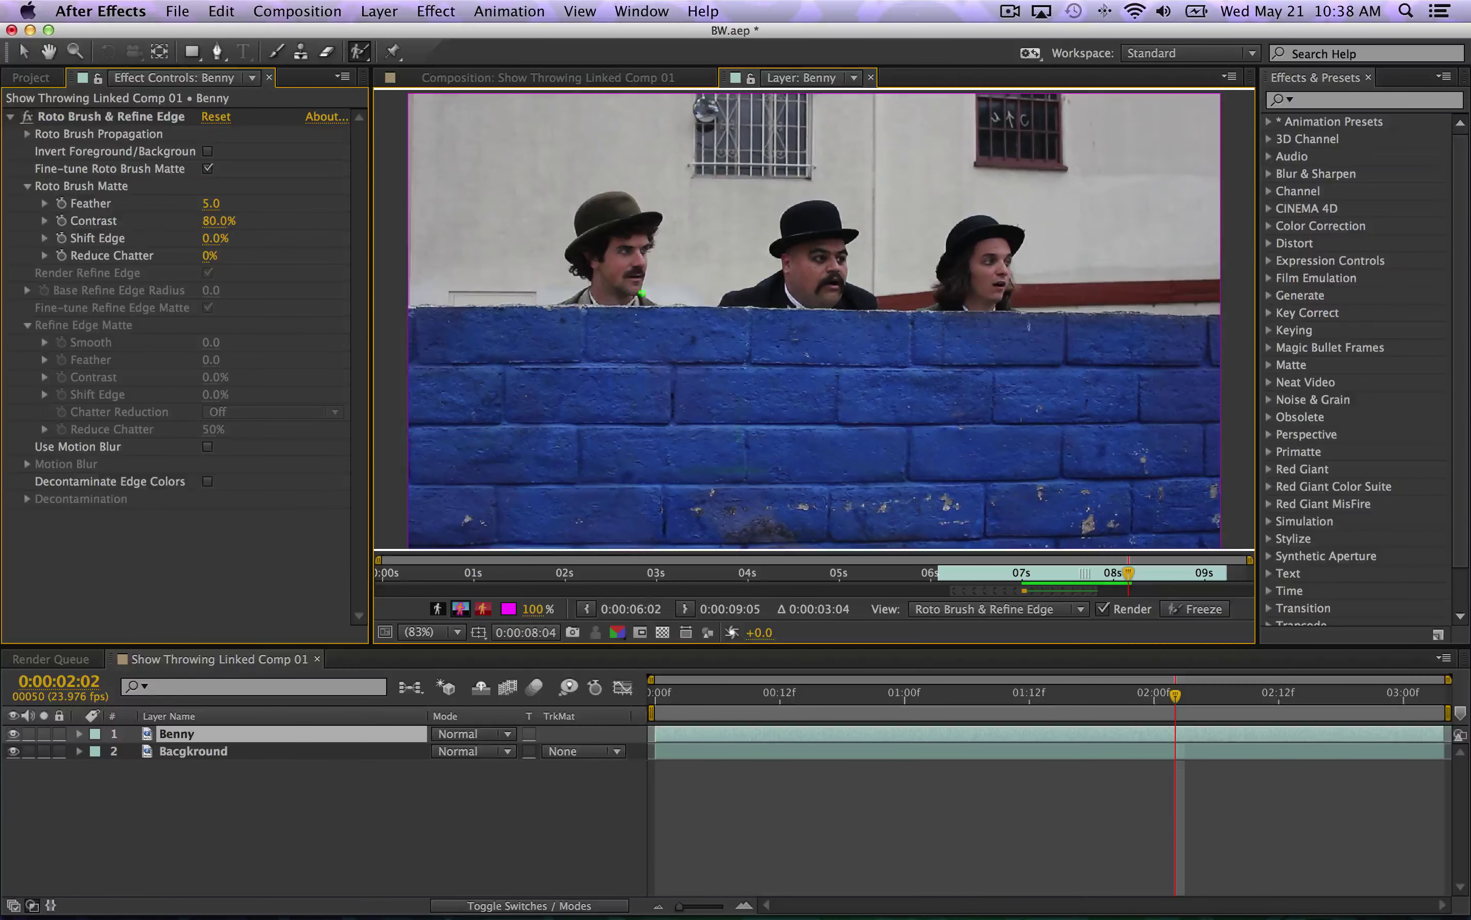
# - Return to layer time 0:00:07:20 and paint new Roto Brush foreground strokes over the man's jacket, hat and face
pyautogui.moveTo(1129, 573); pyautogui.dragTo(1097, 580)
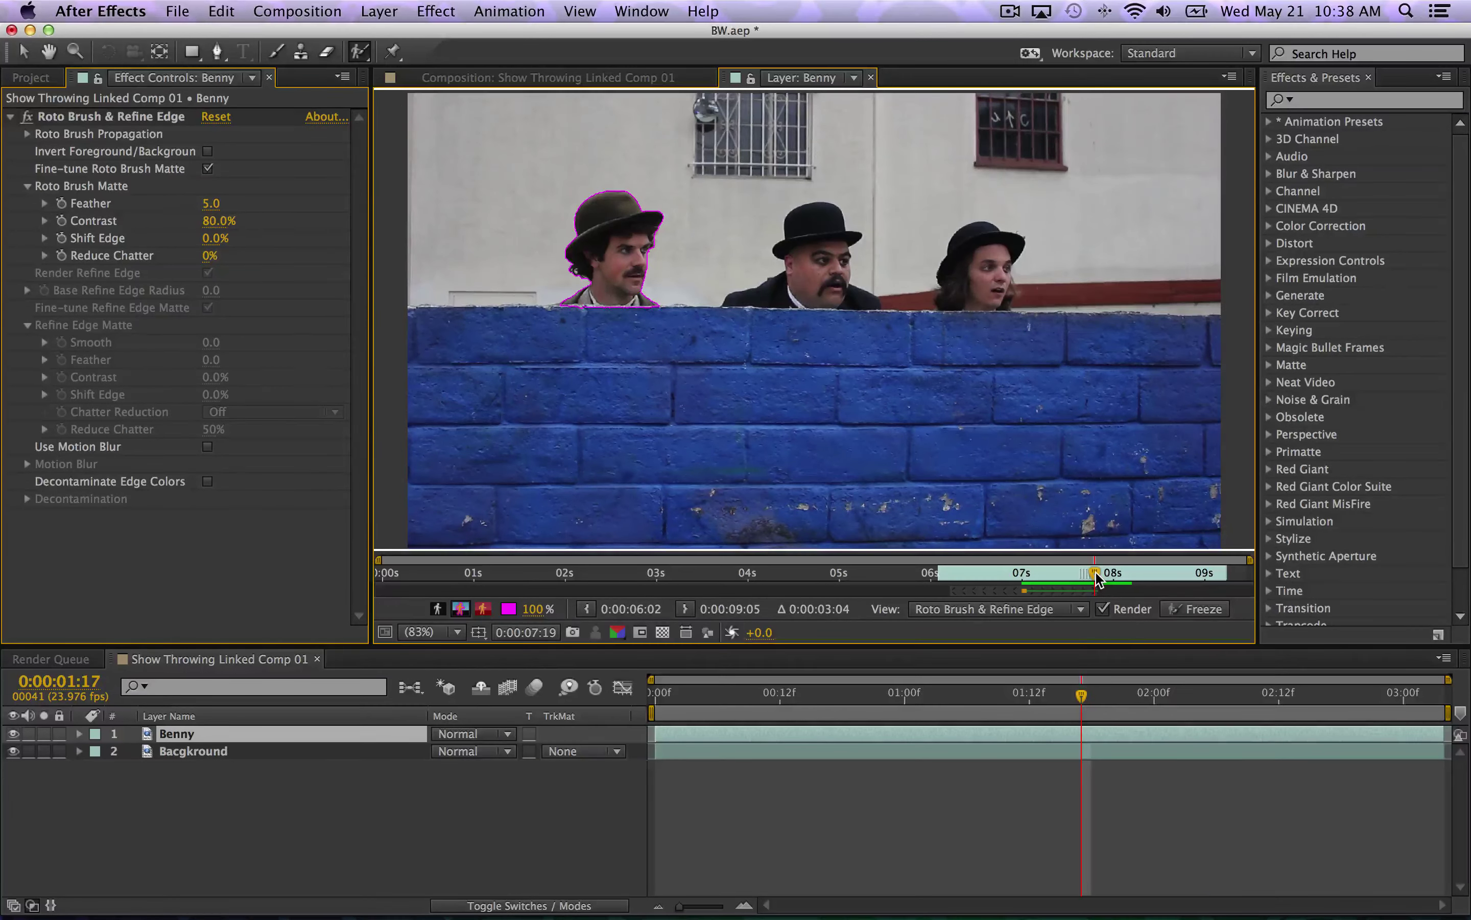
pyautogui.press('pagedown')
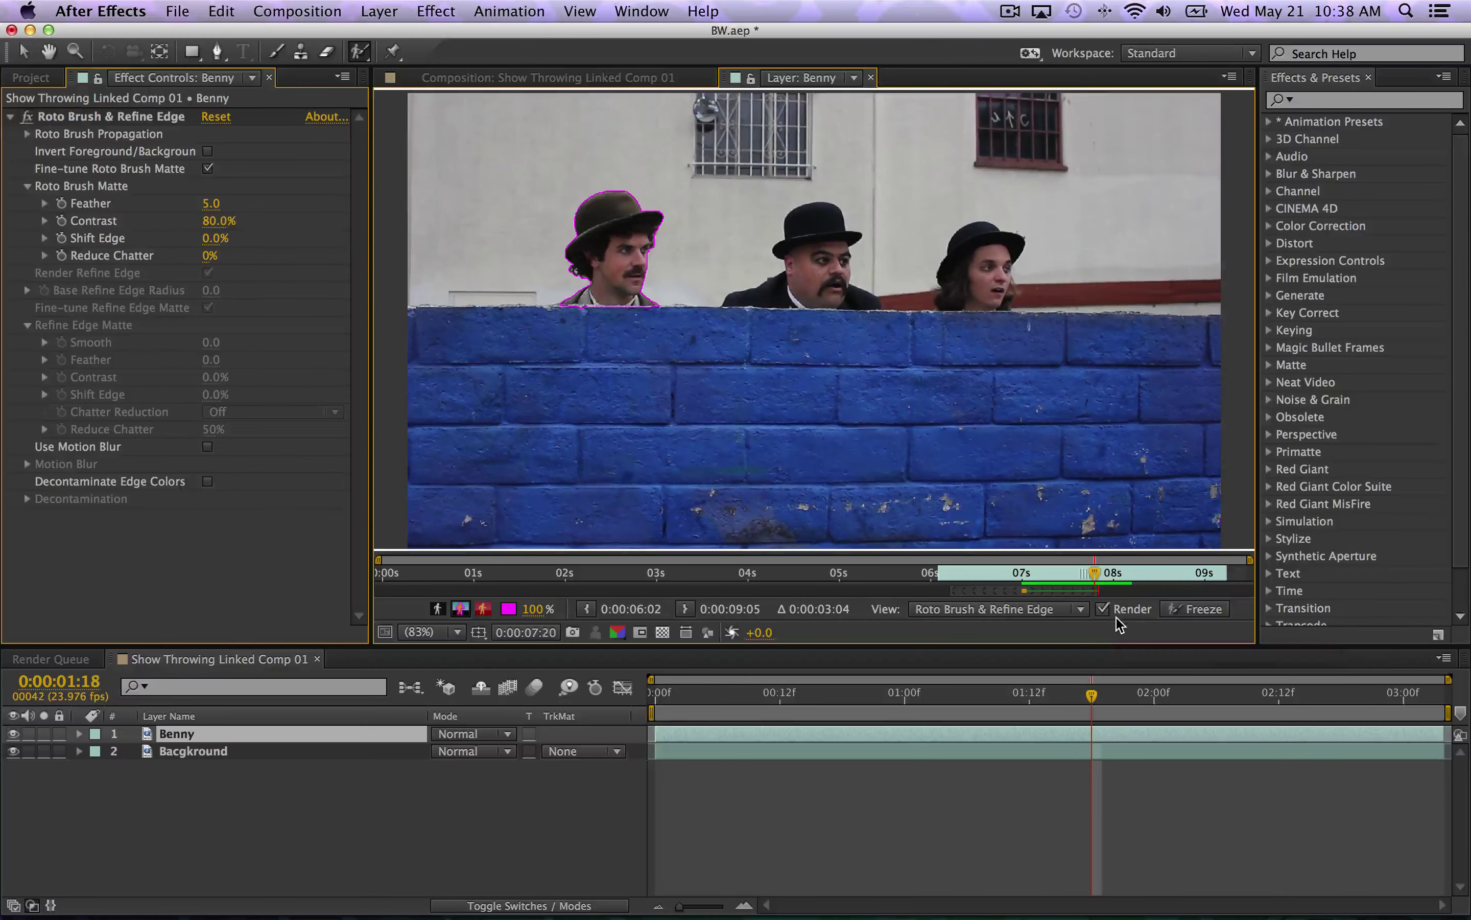
pyautogui.press('pagedown')
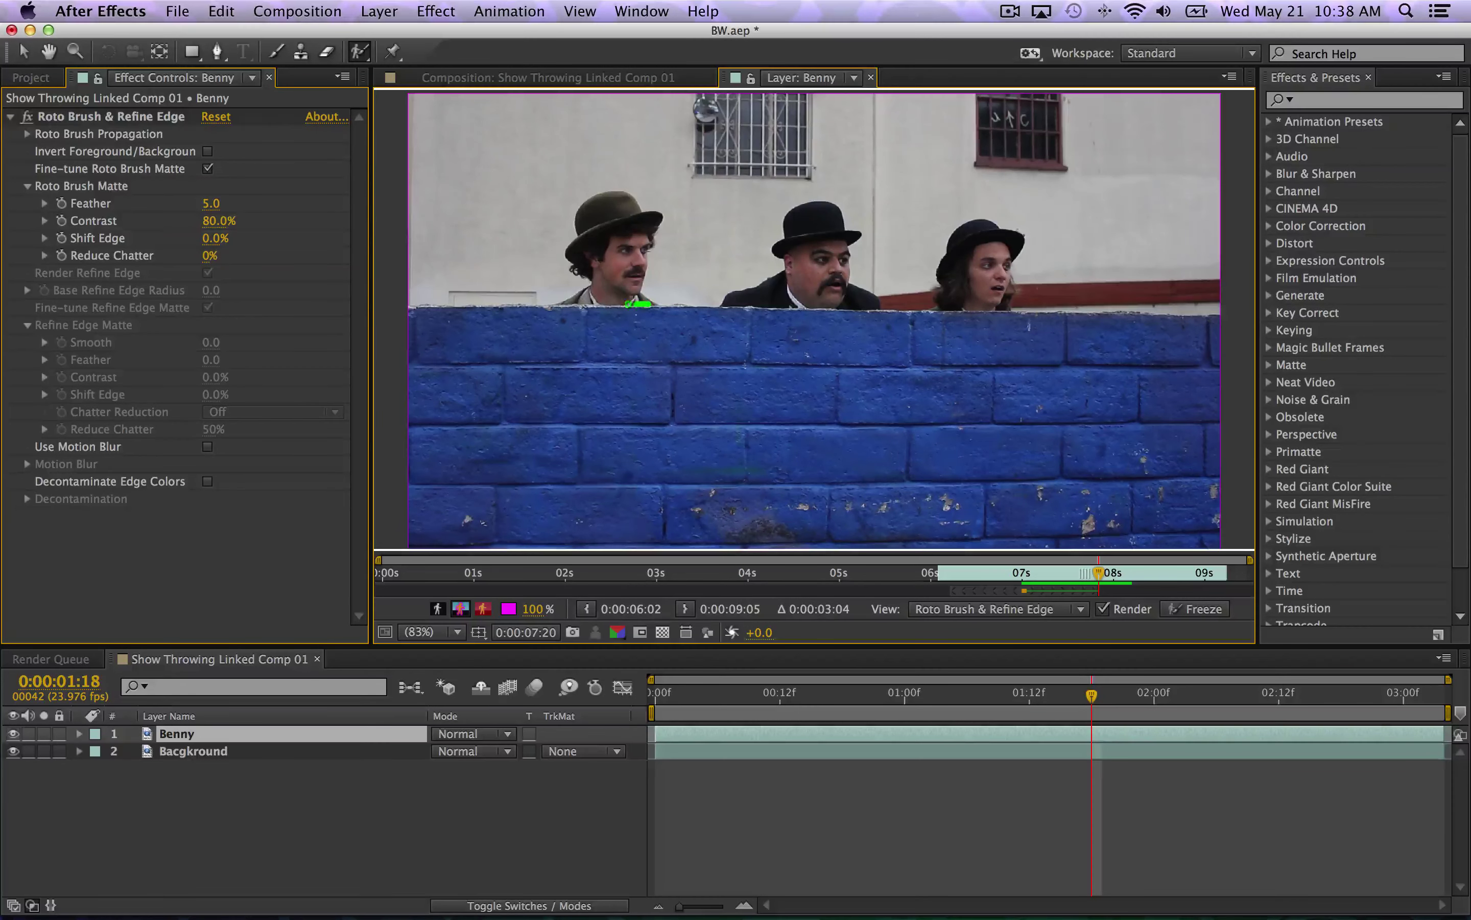
pyautogui.moveTo(628, 304); pyautogui.dragTo(592, 306)
pyautogui.moveTo(576, 250)
pyautogui.mouseDown()
pyautogui.moveTo(579, 210)
pyautogui.moveTo(622, 196)
pyautogui.moveTo(631, 219)
pyautogui.moveTo(654, 216)
pyautogui.moveTo(630, 287)
pyautogui.mouseUp()
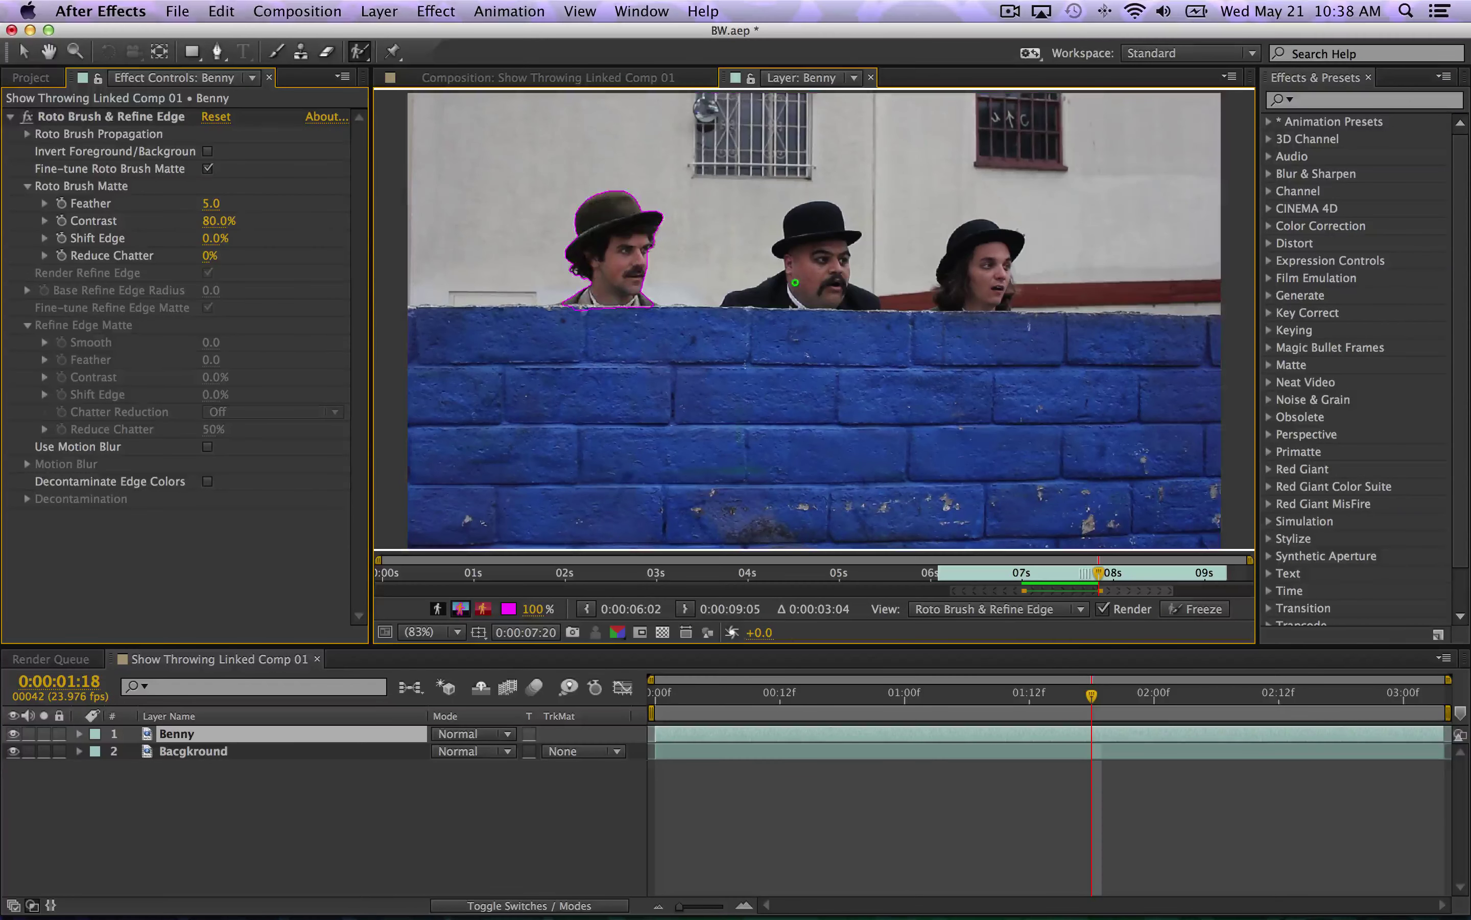
# - Advance the layer frame by frame to 0:00:08:00 and check the man's Roto Brush outline
pyautogui.press('pagedown')
pyautogui.press('pagedown')
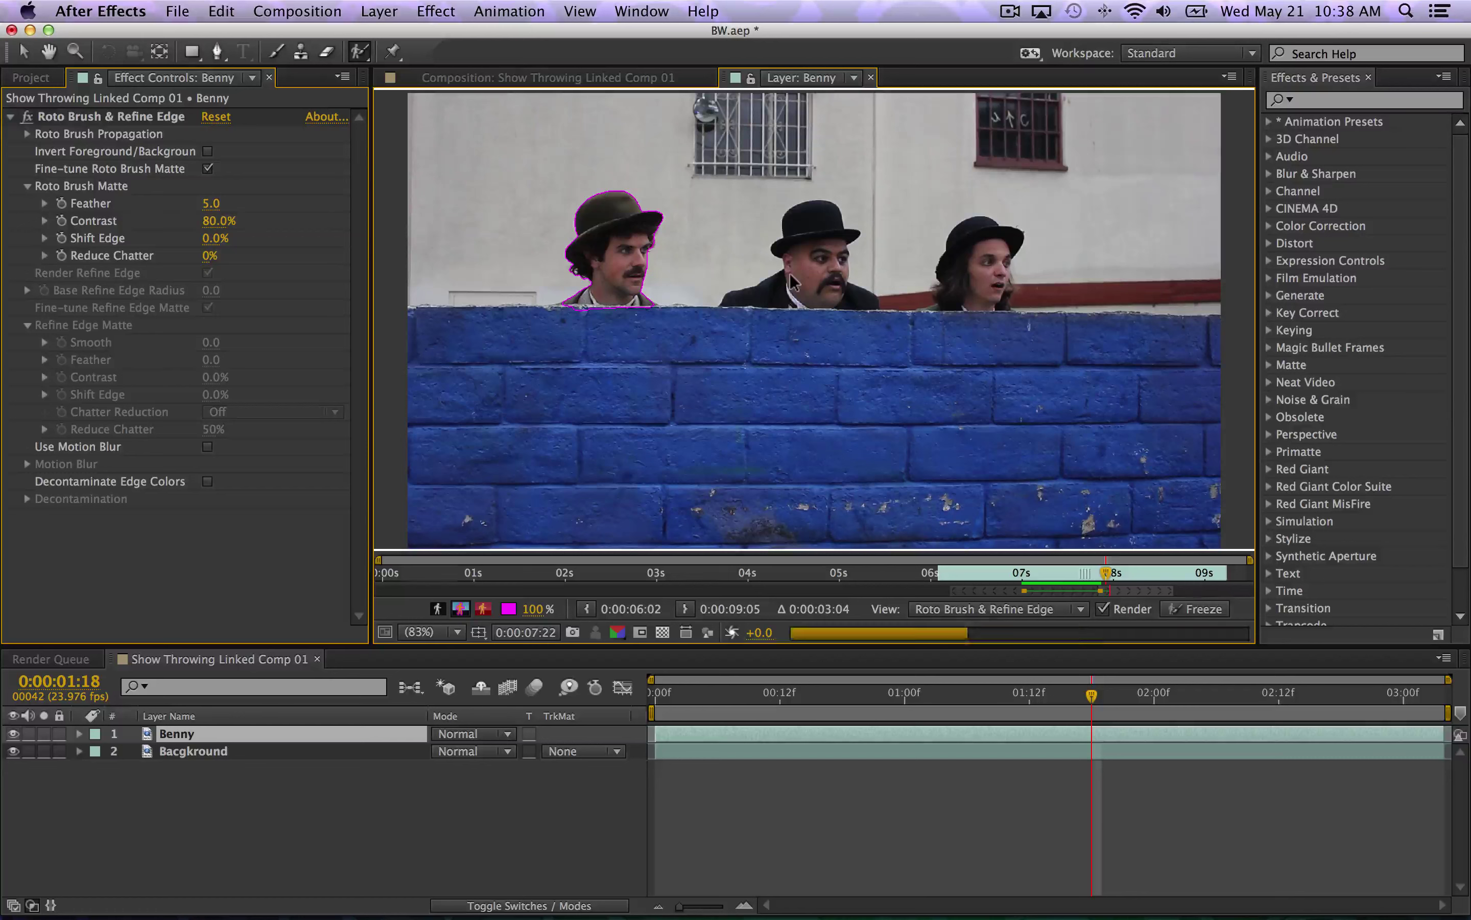
pyautogui.press('pagedown')
pyautogui.press('pagedown')
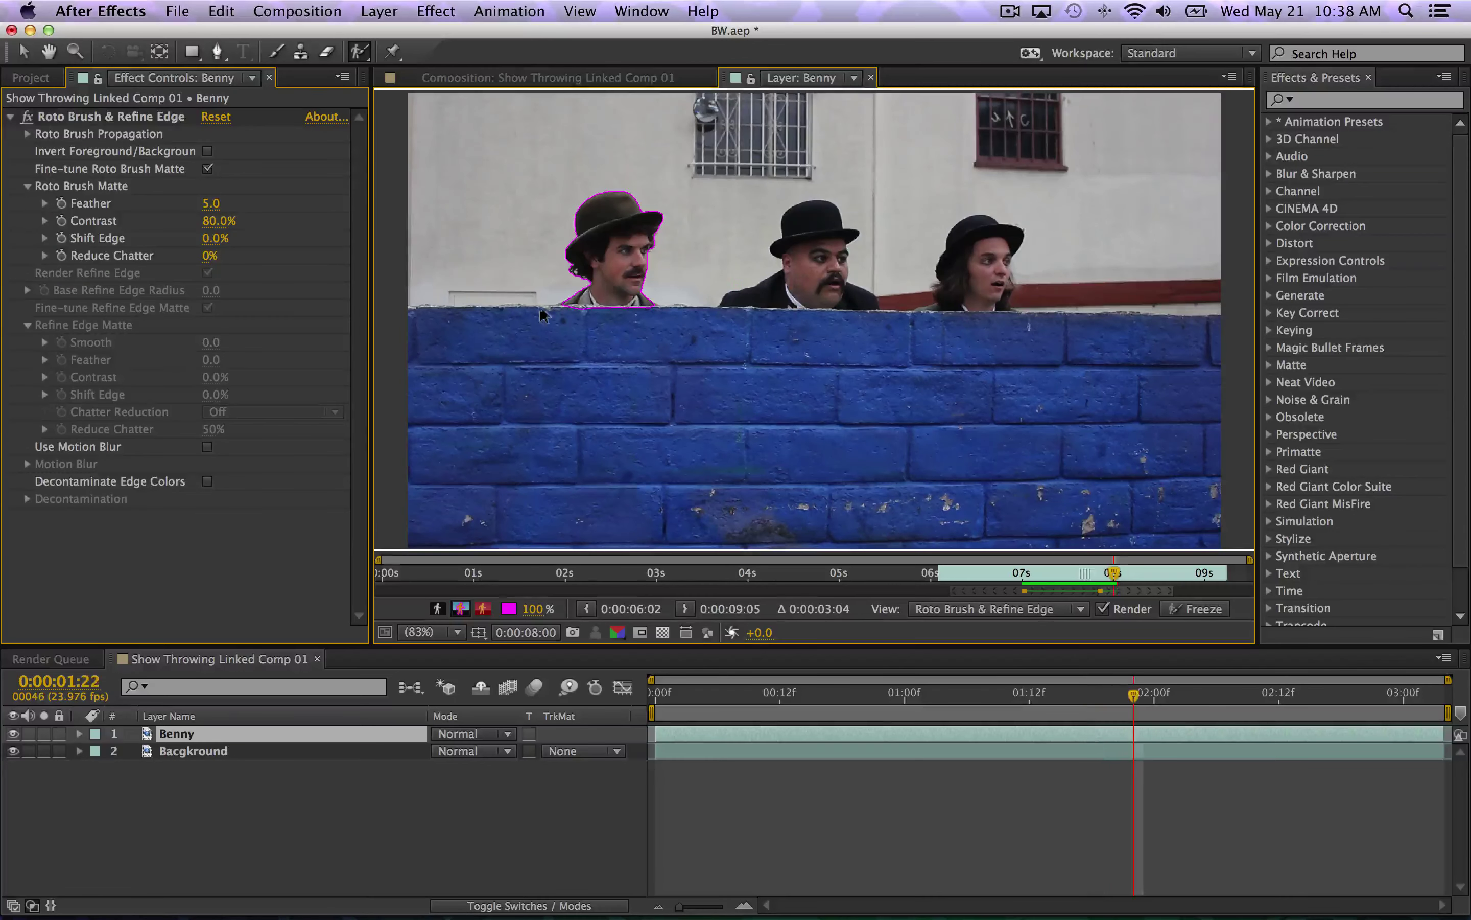
# - Advance the layer frame by frame from 0:00:08:00 to 0:00:08:21, checking how the Roto Brush outline follows the man in the olive hat
pyautogui.press('pagedown')
pyautogui.press('pagedown')
pyautogui.press('pagedown')
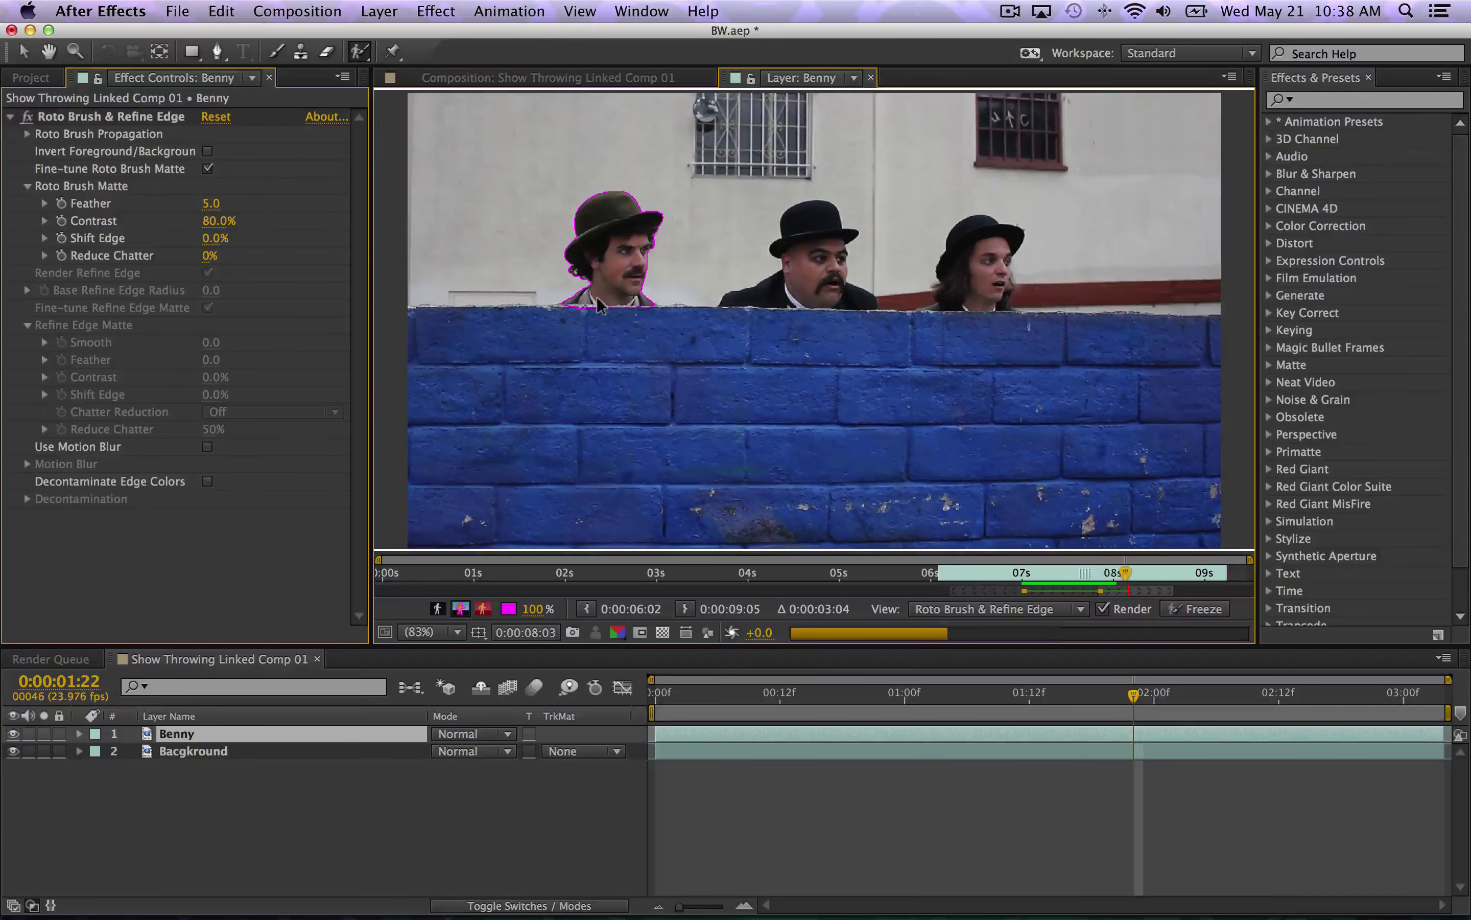
pyautogui.press('pagedown')
pyautogui.press('pagedown')
pyautogui.press('pagedown')
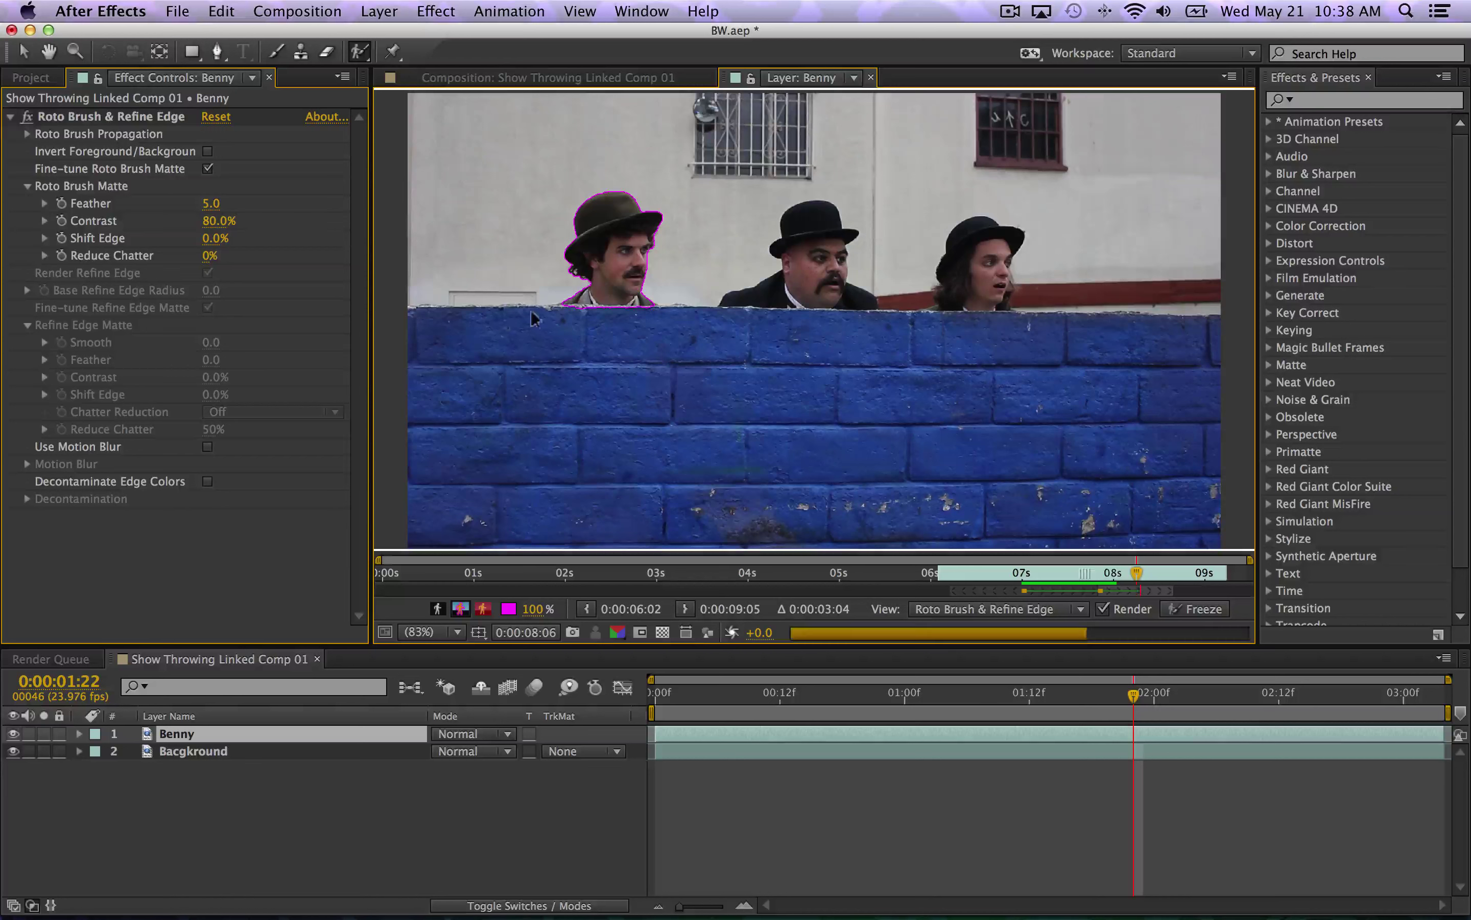
pyautogui.press('pagedown')
pyautogui.press('pagedown')
pyautogui.press('pagedown')
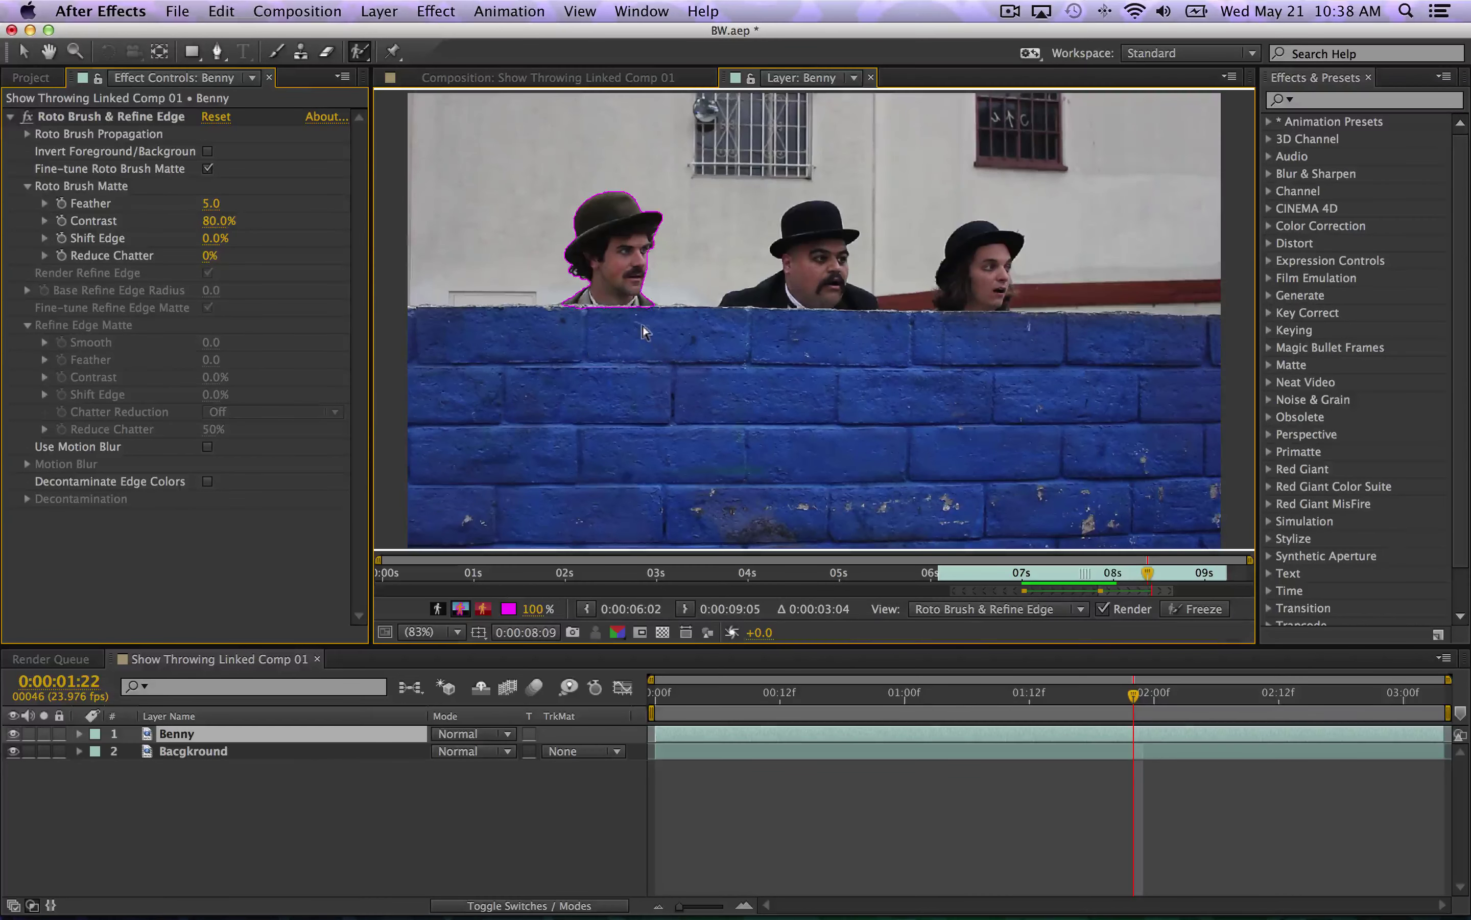
pyautogui.press('pagedown')
pyautogui.press('pagedown')
pyautogui.press('pagedown')
pyautogui.press('pagedown')
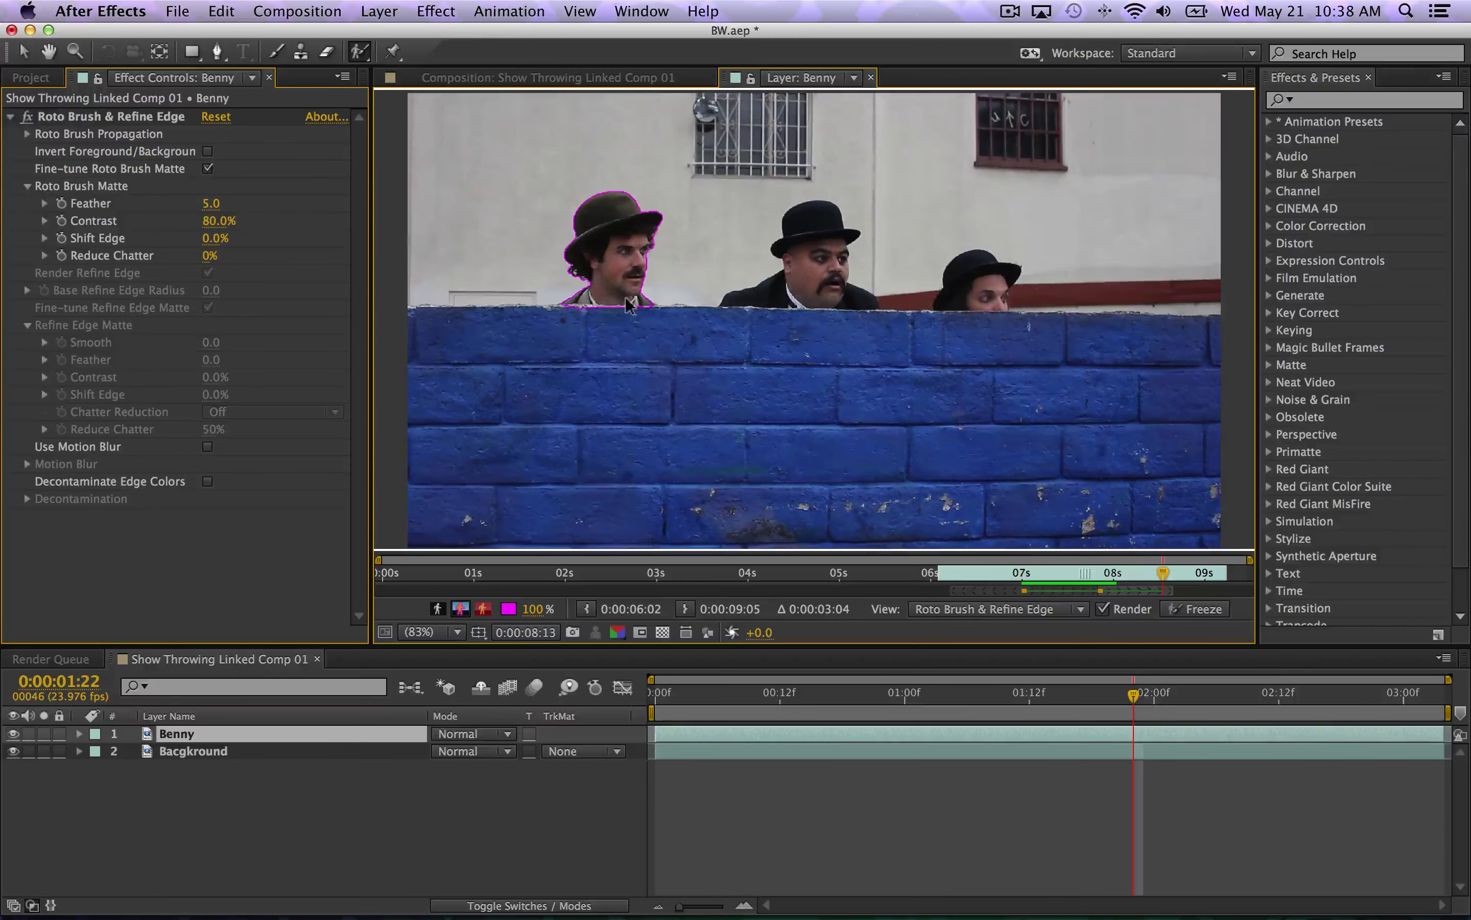
pyautogui.press('pagedown')
pyautogui.press('pagedown')
pyautogui.press('pagedown')
pyautogui.press('pagedown')
pyautogui.press('pagedown')
pyautogui.press('pagedown')
pyautogui.press('pagedown')
pyautogui.press('pagedown')
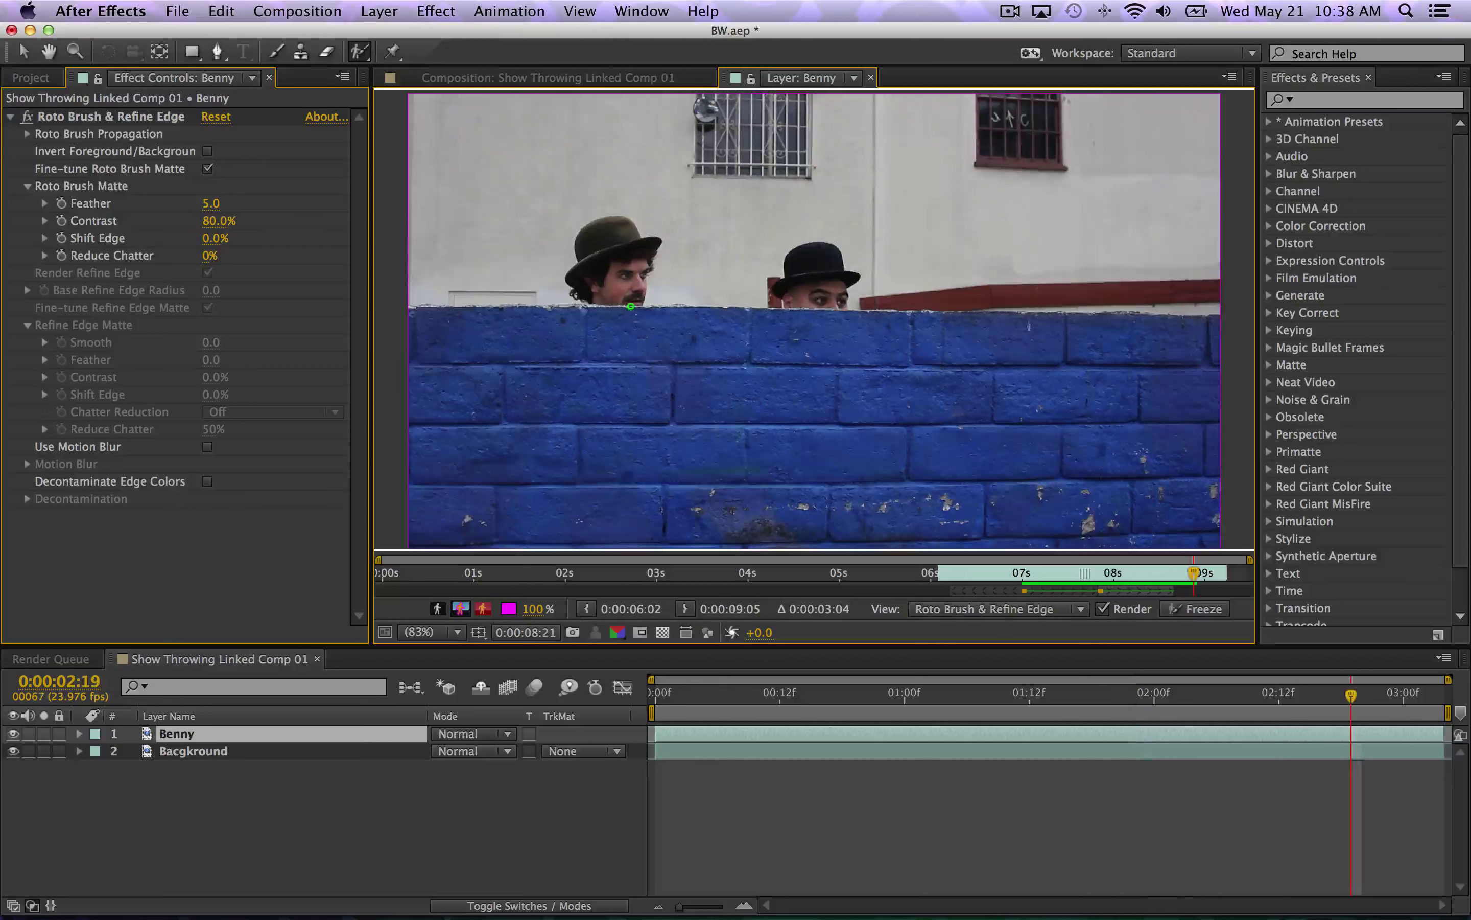
# - Step back to layer time 0:00:08:16 and paint a small Roto Brush foreground stroke on the man's jacket just above the wall
pyautogui.press('pageup')
pyautogui.press('pageup')
pyautogui.press('pageup')
pyautogui.press('pageup')
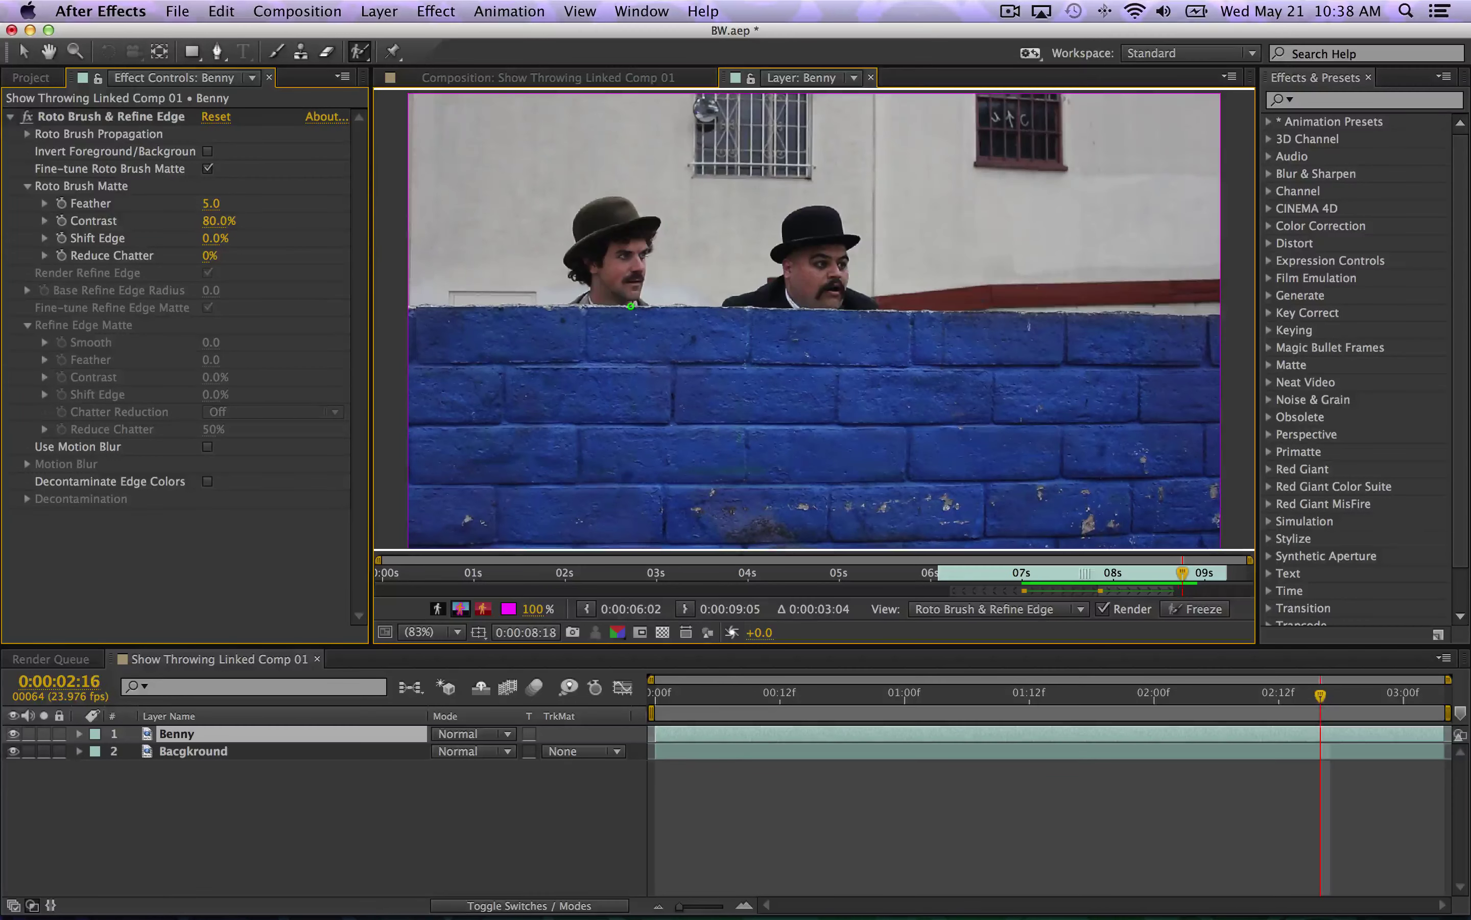
pyautogui.press('pageup')
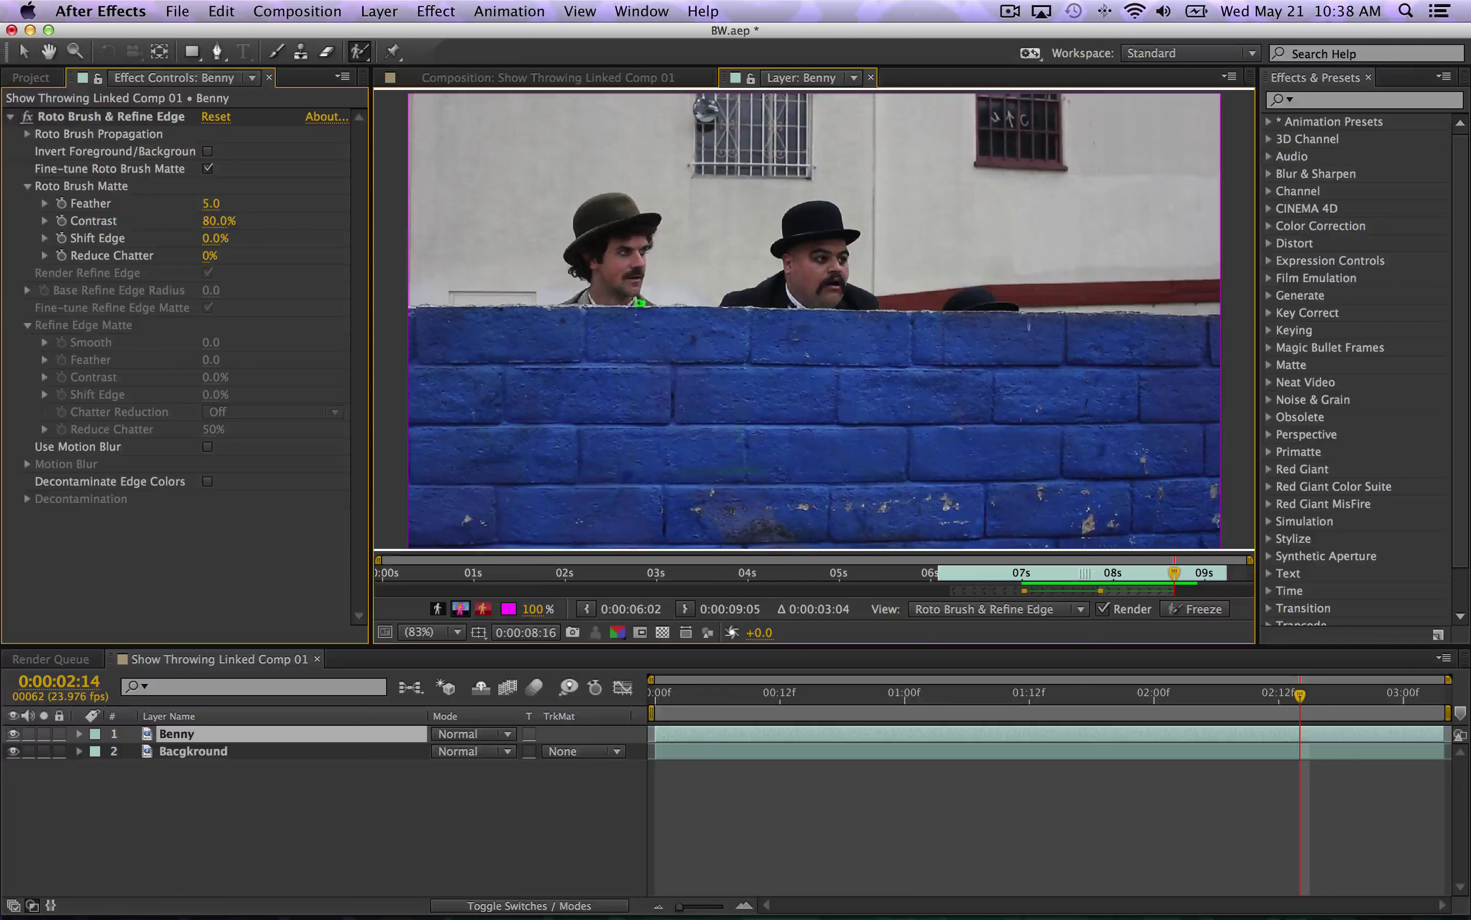
pyautogui.moveTo(641, 302)
pyautogui.mouseDown()
pyautogui.moveTo(574, 298)
pyautogui.moveTo(595, 276)
pyautogui.moveTo(572, 254)
pyautogui.moveTo(582, 216)
pyautogui.moveTo(613, 198)
pyautogui.moveTo(648, 222)
pyautogui.moveTo(643, 302)
pyautogui.mouseUp()
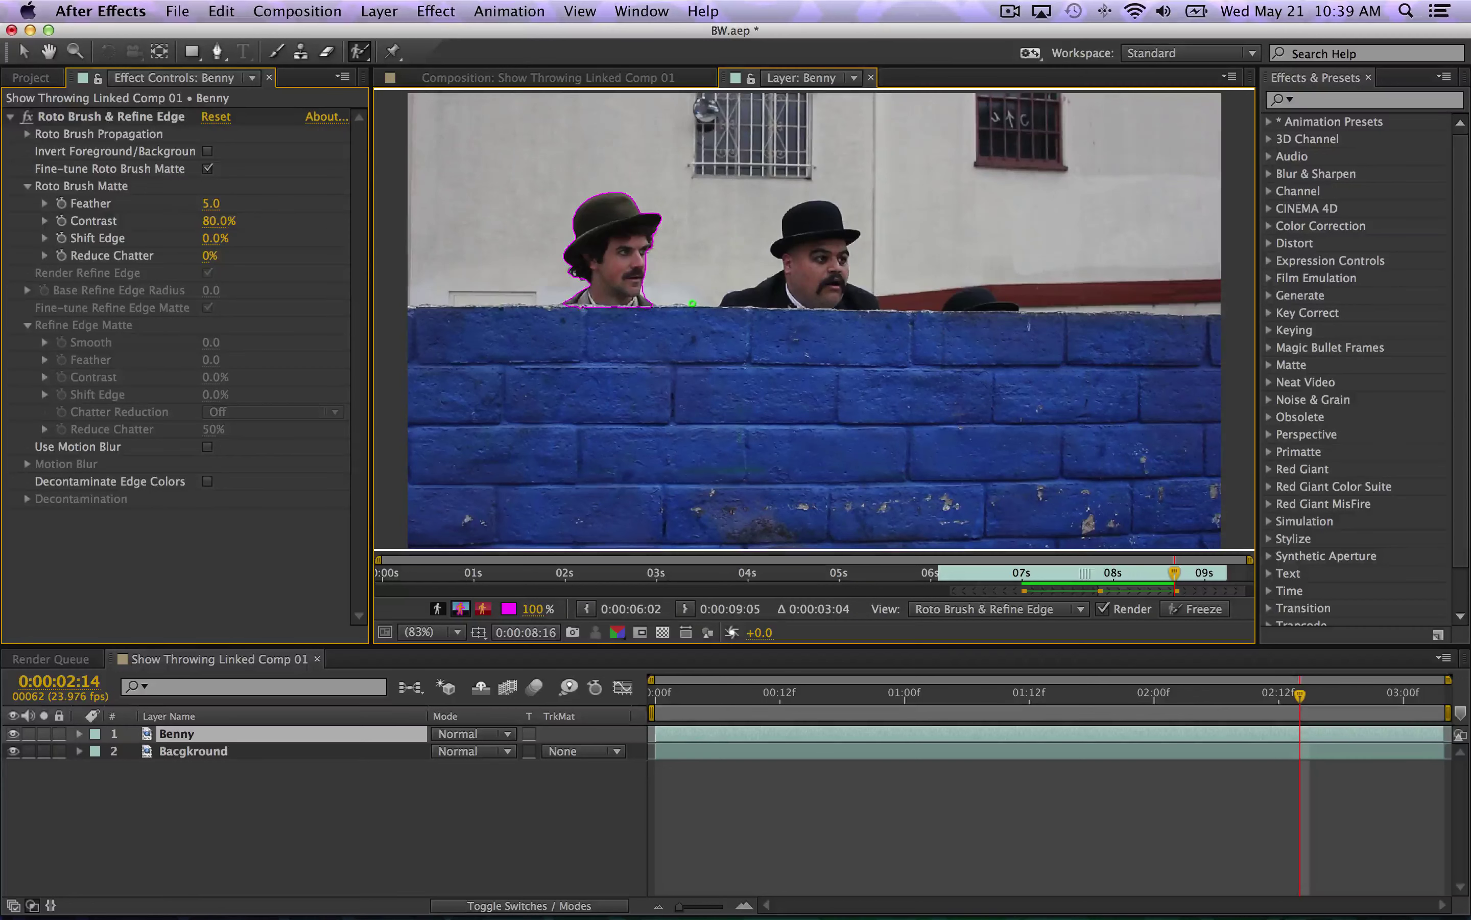
# - Step the layer forward to 0:00:09:04, checking the Roto Brush outline as the man sinks behind the wall
pyautogui.press('pagedown')
pyautogui.press('pagedown')
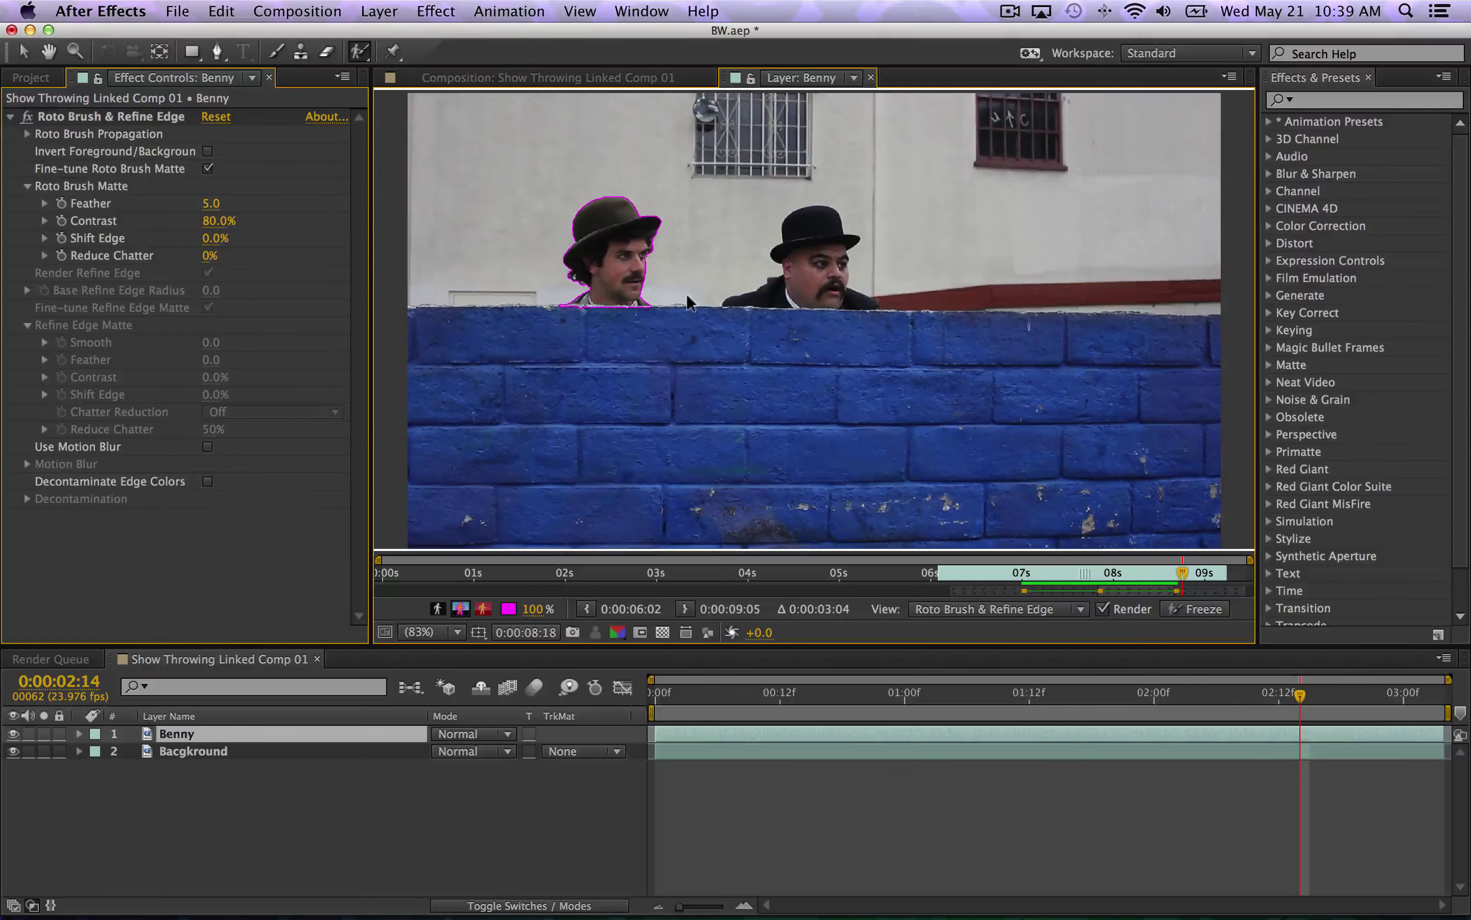
pyautogui.press('pagedown')
pyautogui.press('pagedown')
pyautogui.press('pagedown')
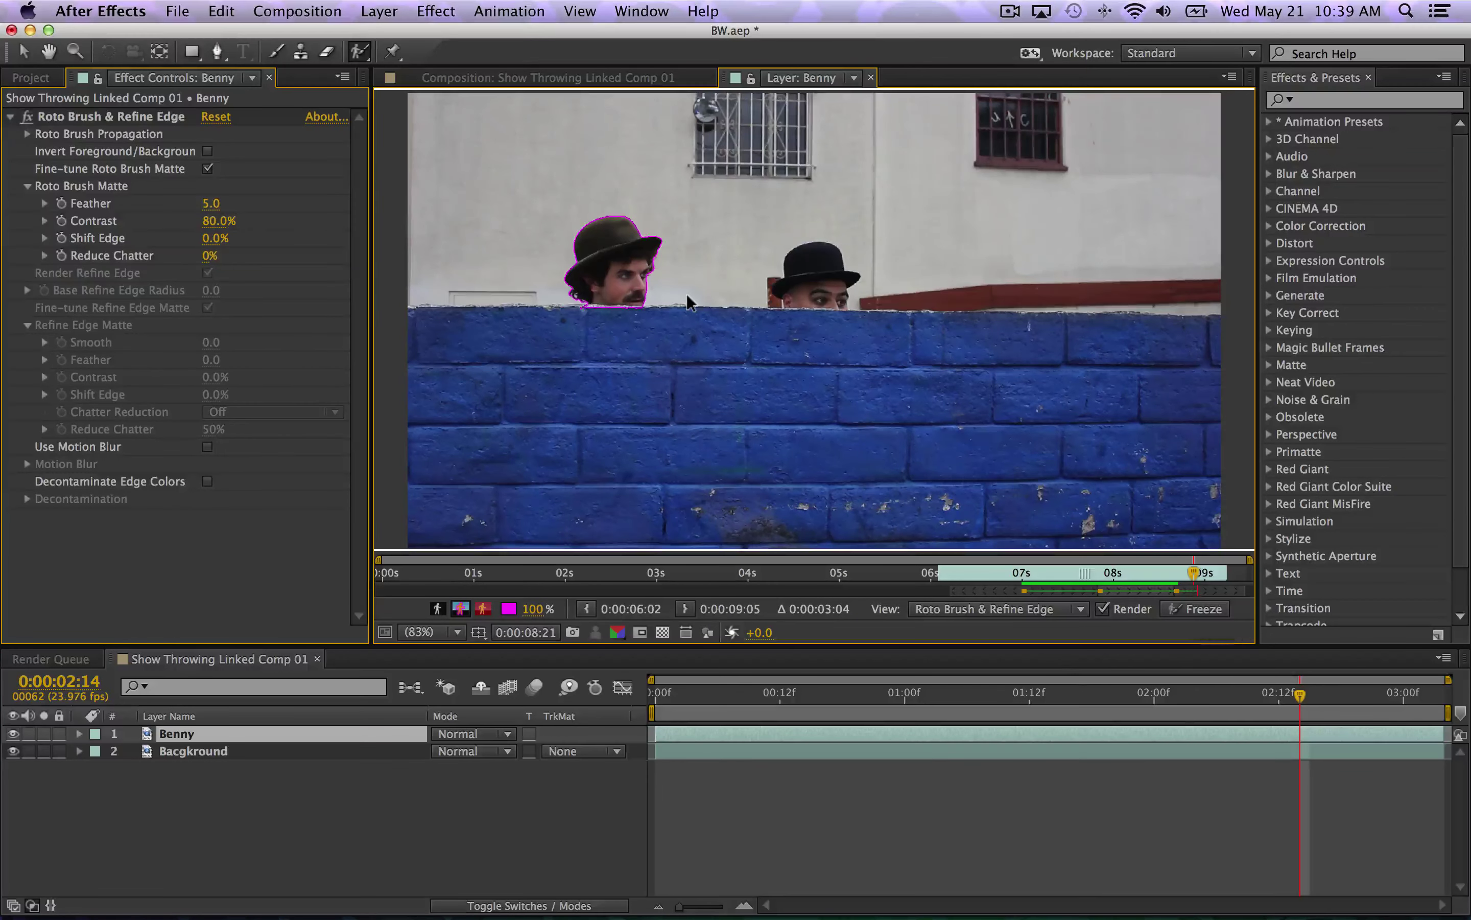
pyautogui.press('pagedown')
pyautogui.press('pagedown')
pyautogui.press('pagedown')
pyautogui.press('pagedown')
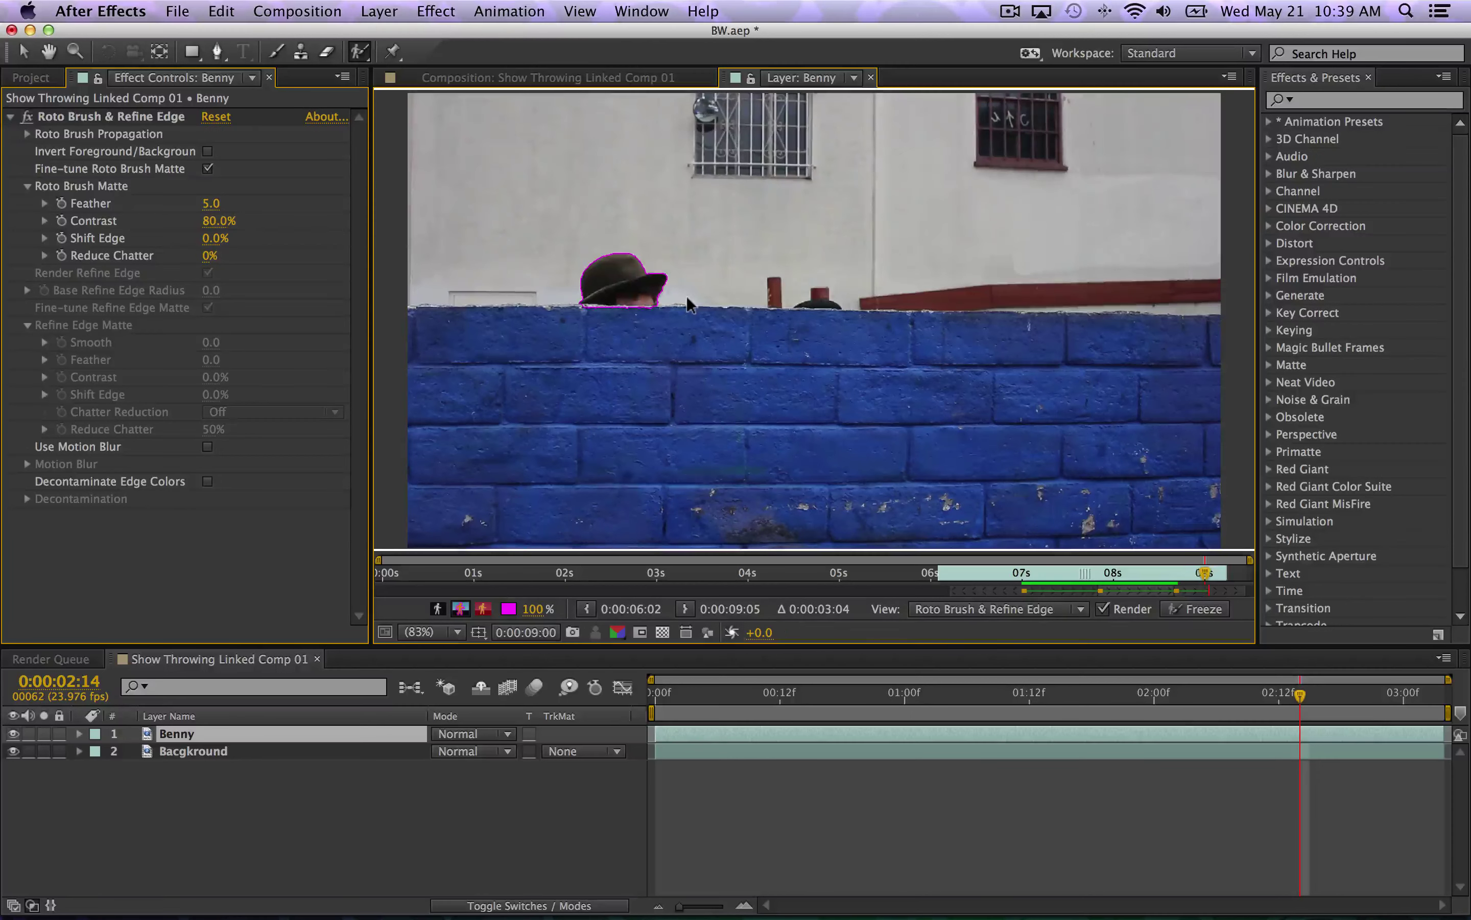
pyautogui.press('pagedown')
pyautogui.press('pagedown')
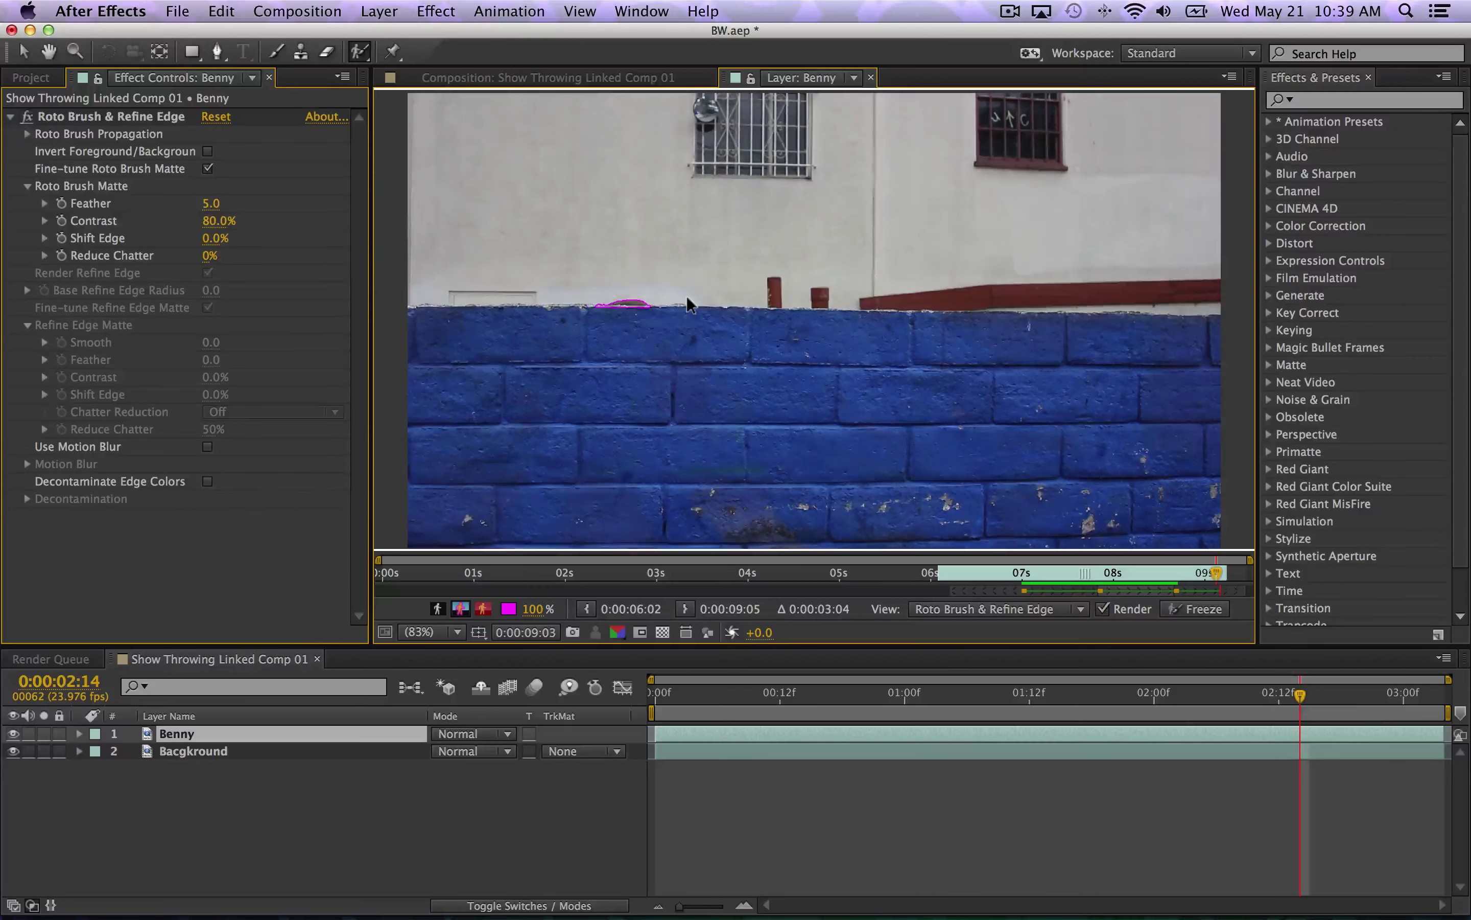
pyautogui.press('pagedown')
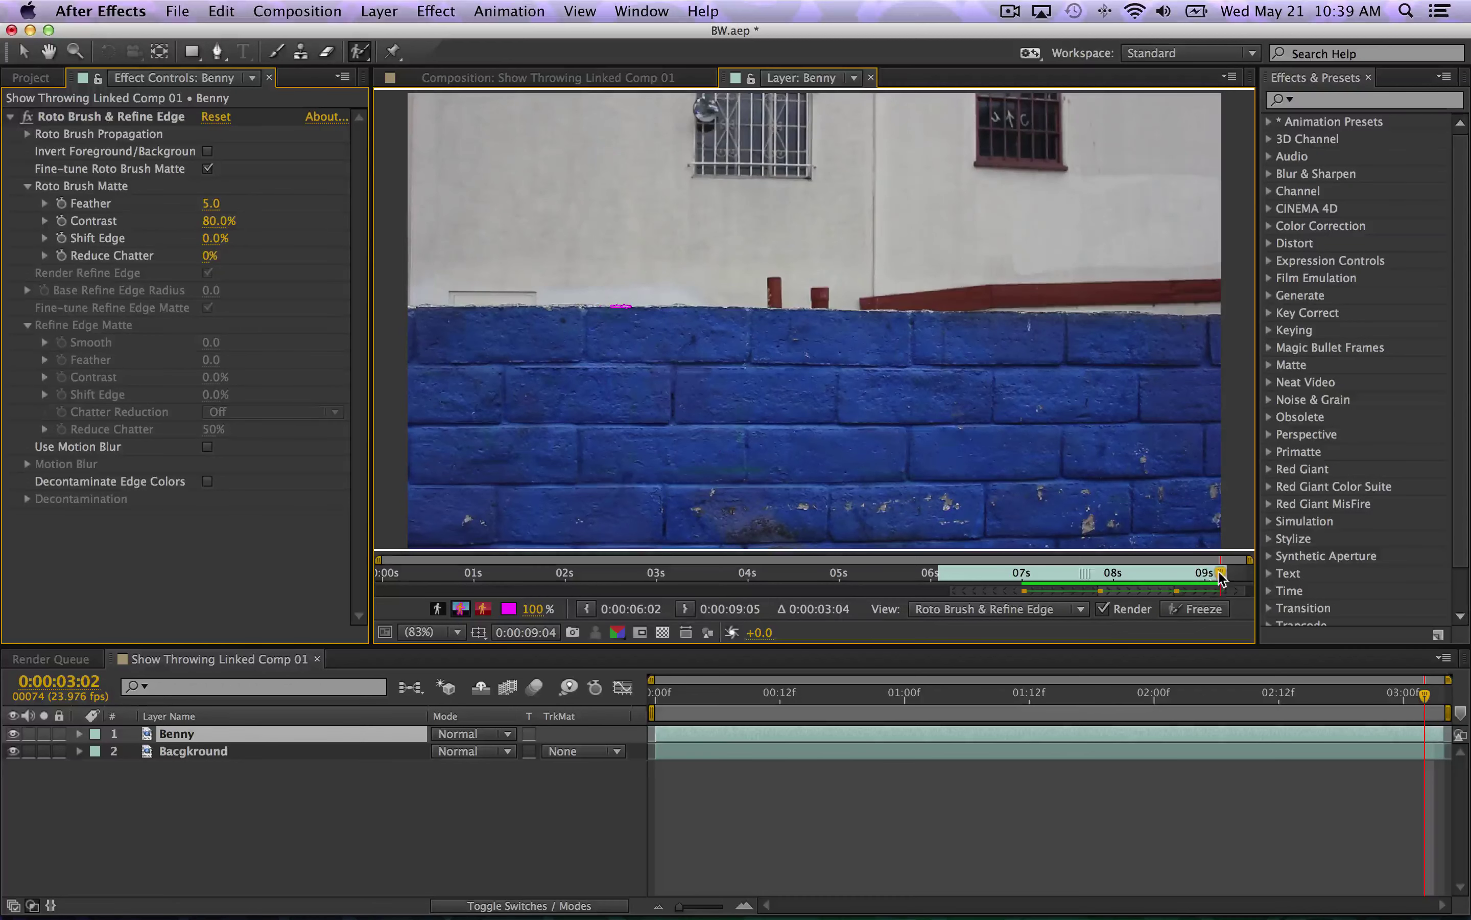
# - Return to layer time 0:00:07:00 and step backward frame by frame to 0:00:06:09, checking the man's Roto Brush outline
pyautogui.moveTo(1219, 574)
pyautogui.mouseDown()
pyautogui.moveTo(1182, 573)
pyautogui.moveTo(1200, 573)
pyautogui.mouseUp()
pyautogui.moveTo(1222, 575); pyautogui.dragTo(1021, 571)
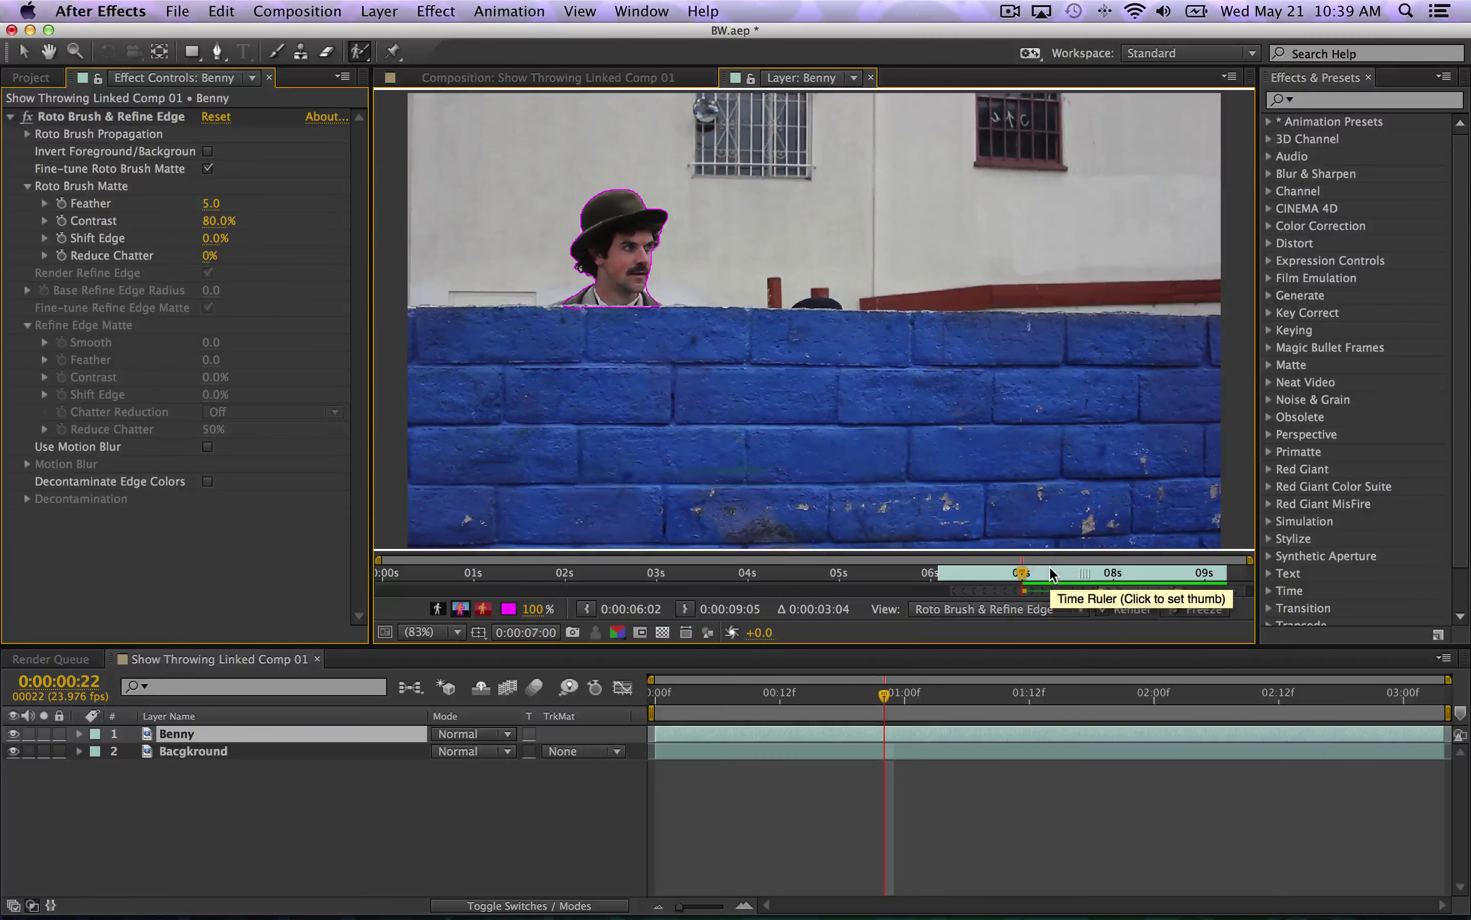
pyautogui.press('pageup')
pyautogui.press('pageup')
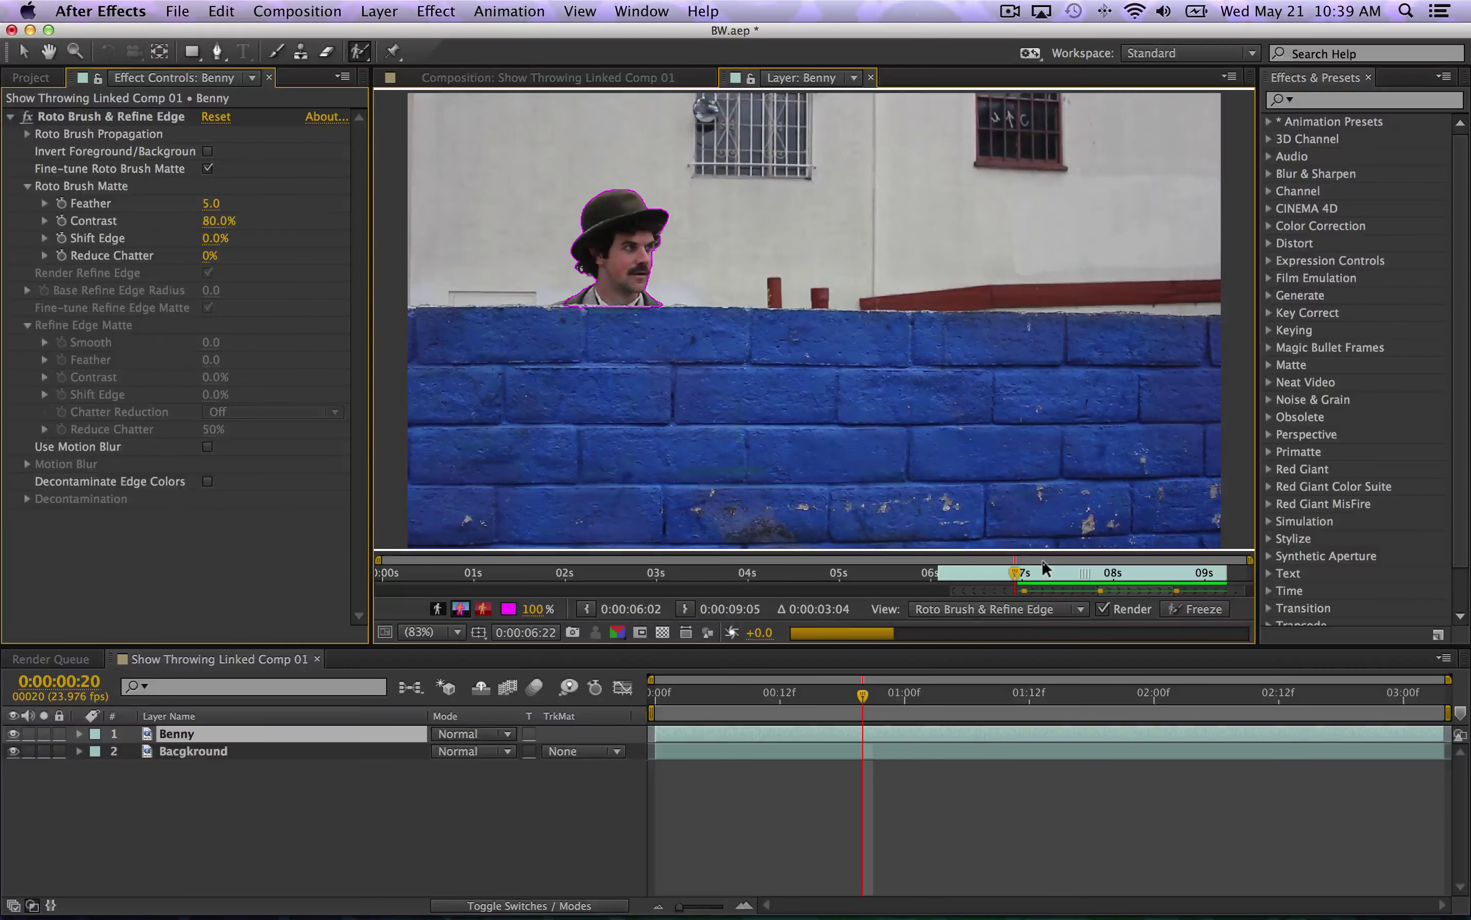
pyautogui.press('pageup')
pyautogui.press('pageup')
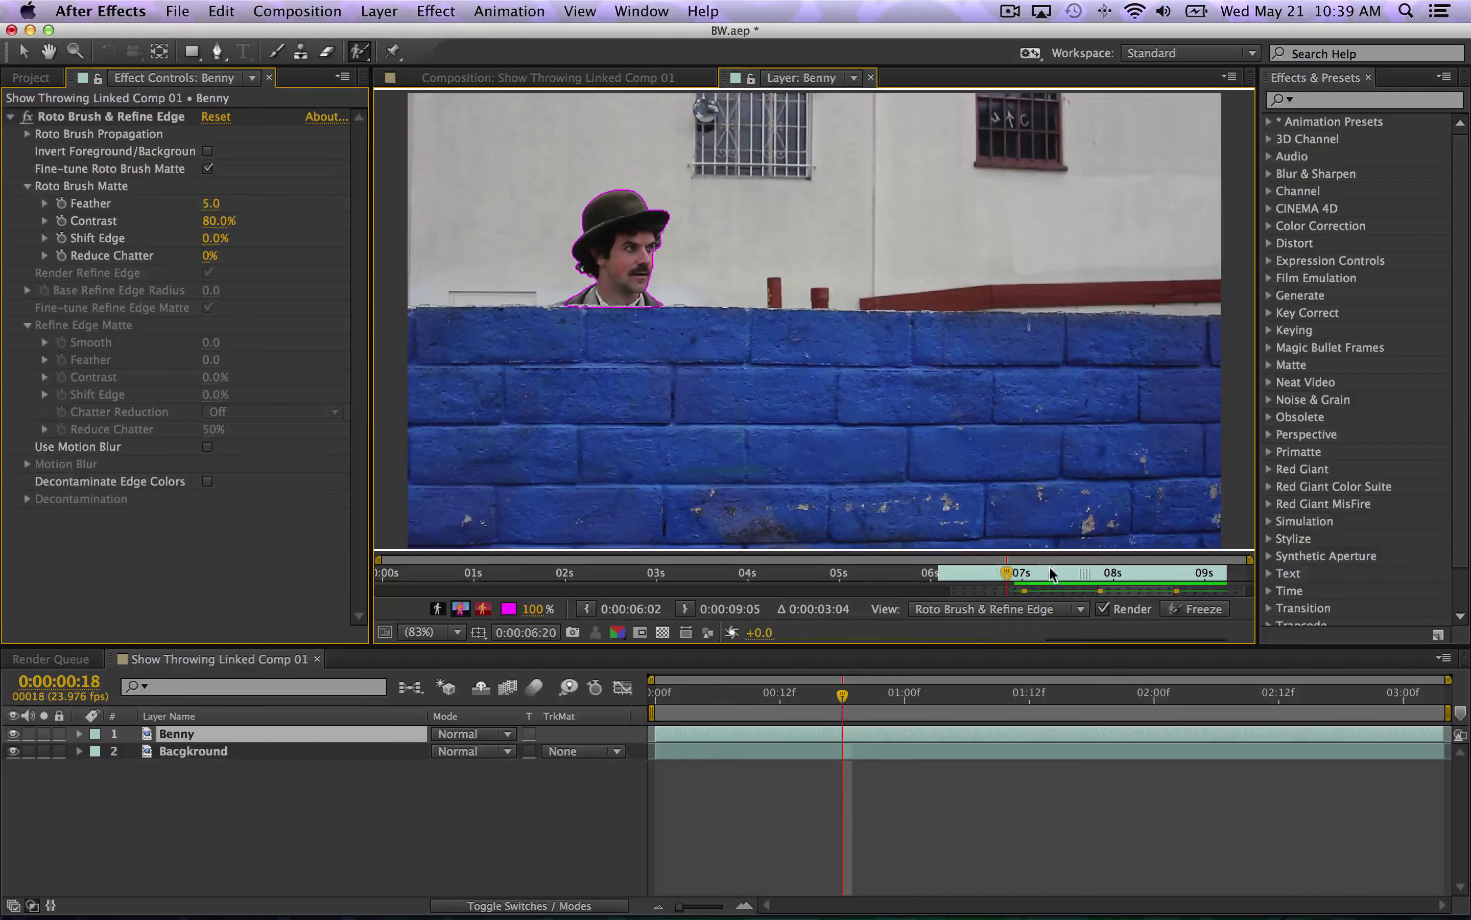
pyautogui.press('pageup')
pyautogui.press('pageup')
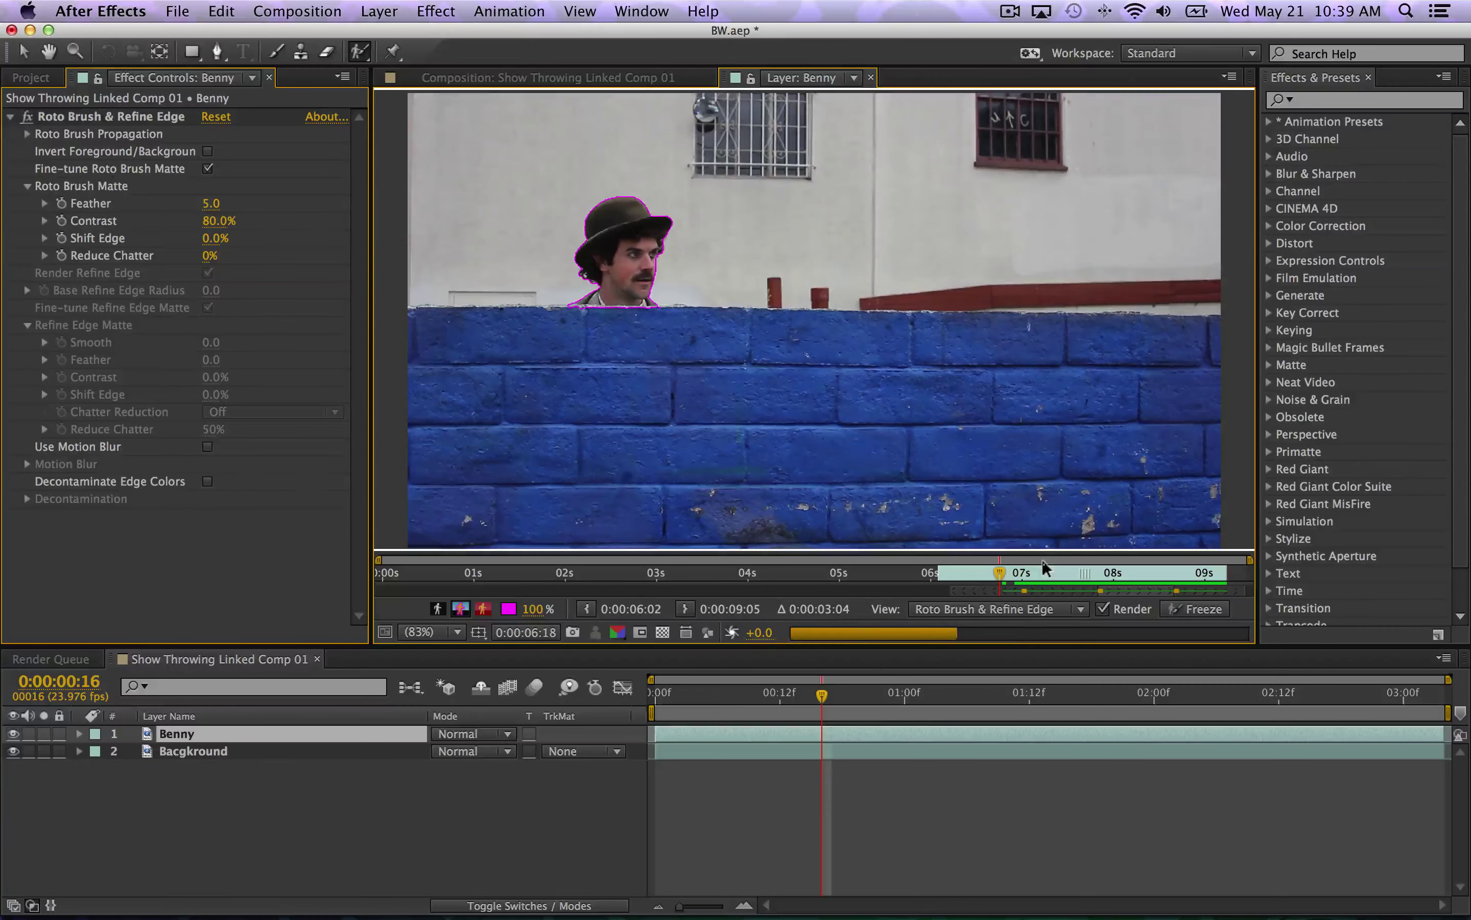
pyautogui.press('pageup')
pyautogui.press('pageup')
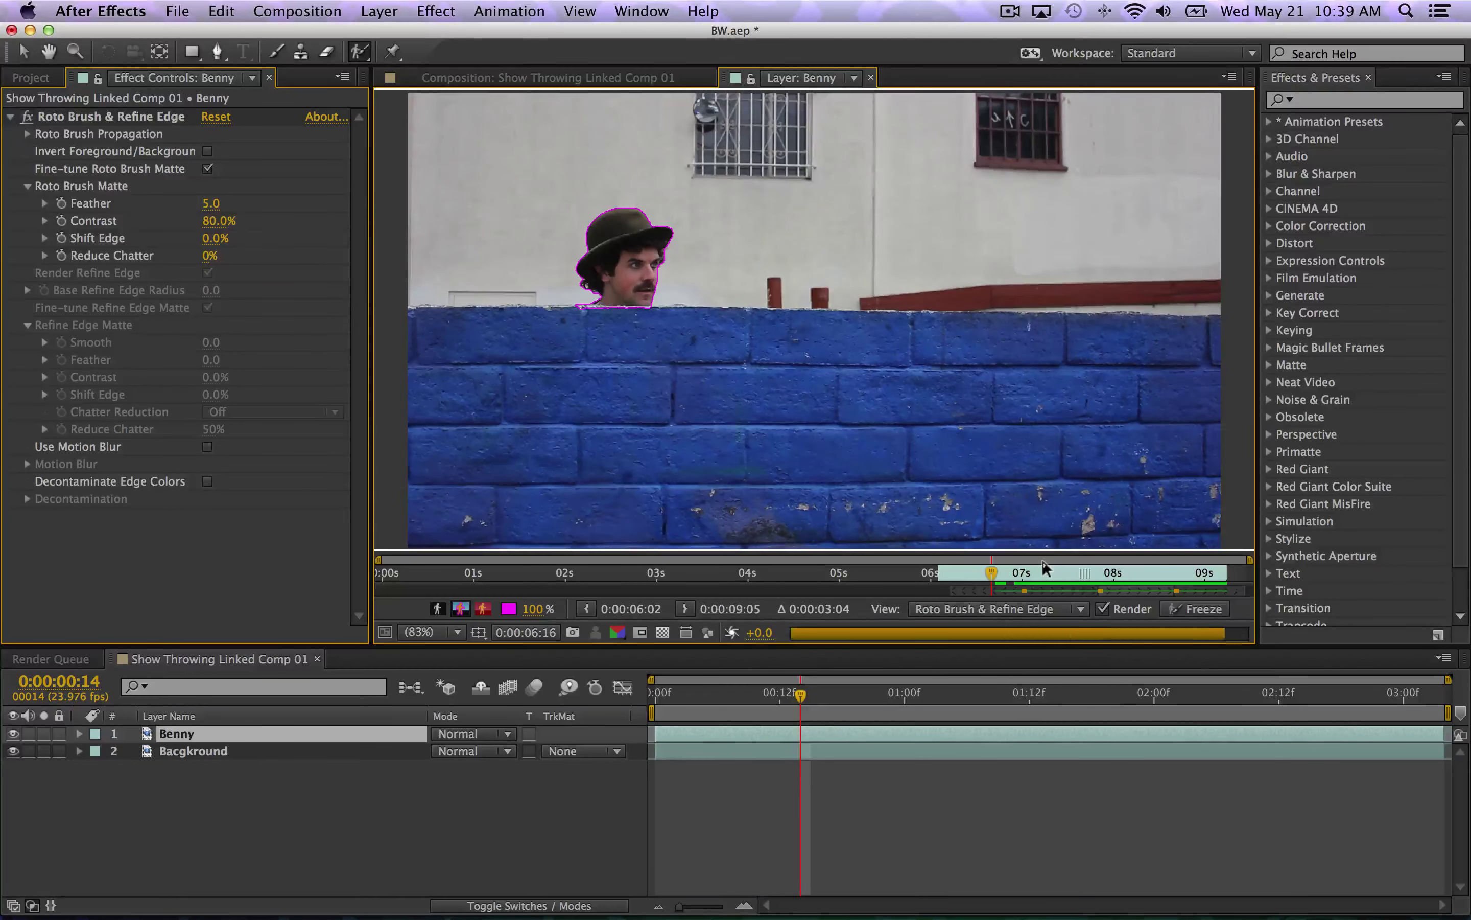
pyautogui.press('pageup')
pyautogui.press('pageup')
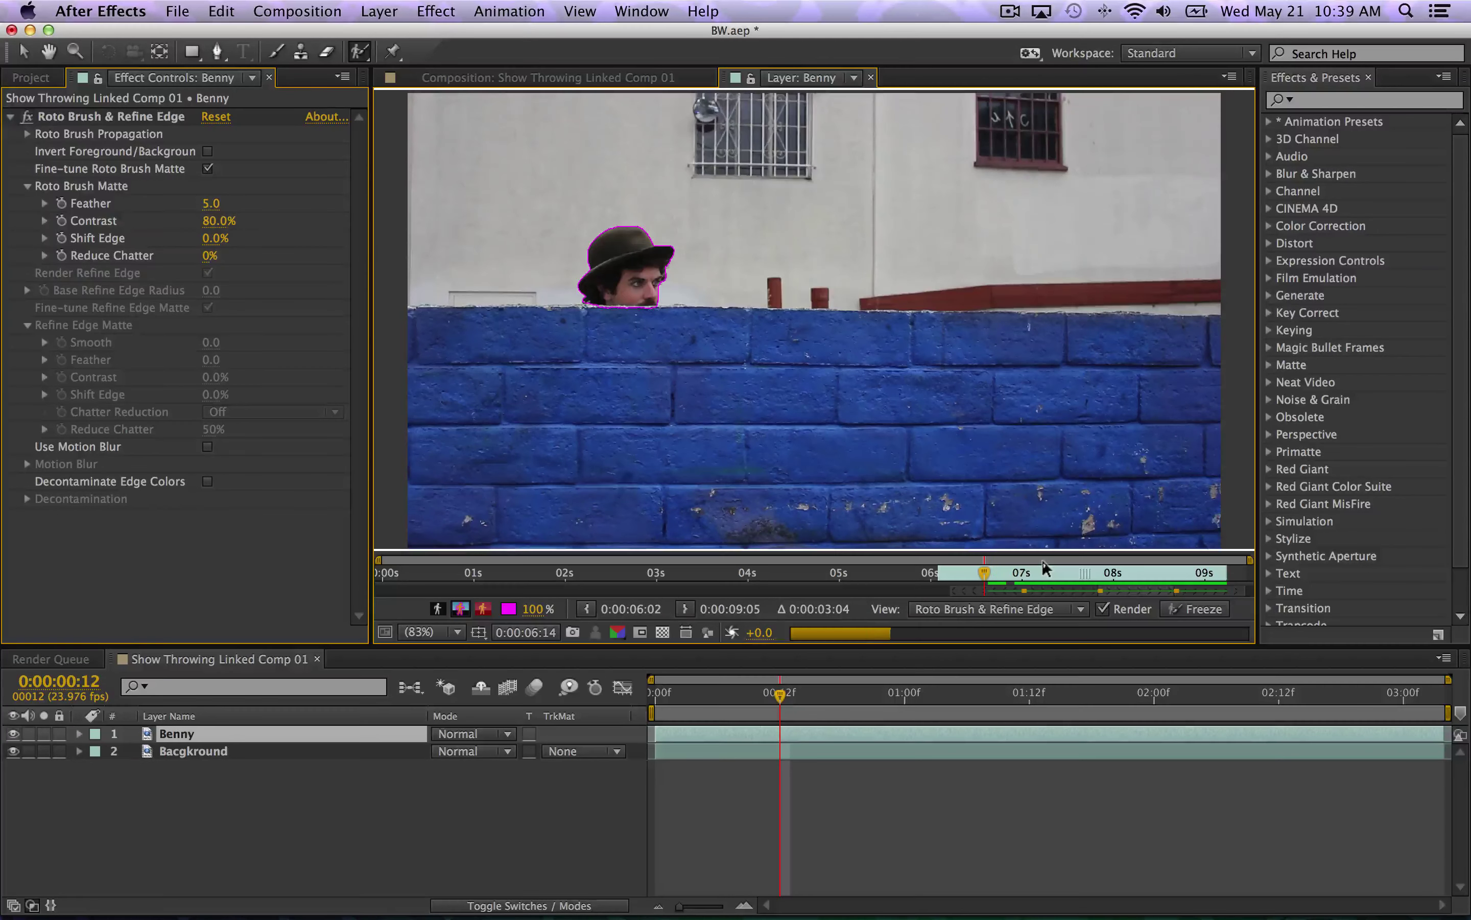
pyautogui.press('pageup')
pyautogui.press('pageup')
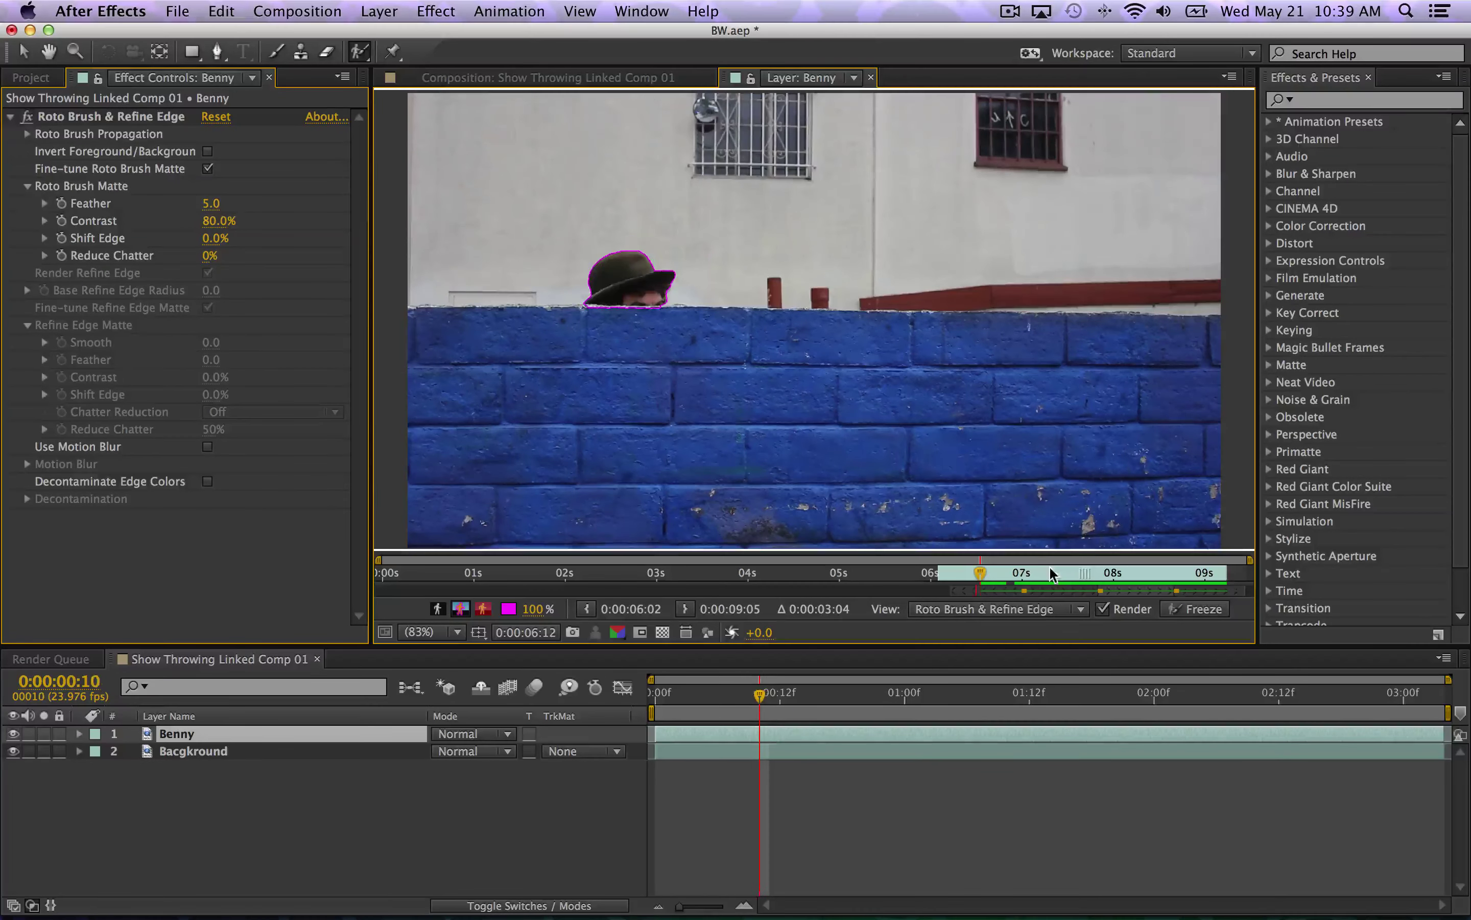
pyautogui.press('pageup')
pyautogui.press('pageup')
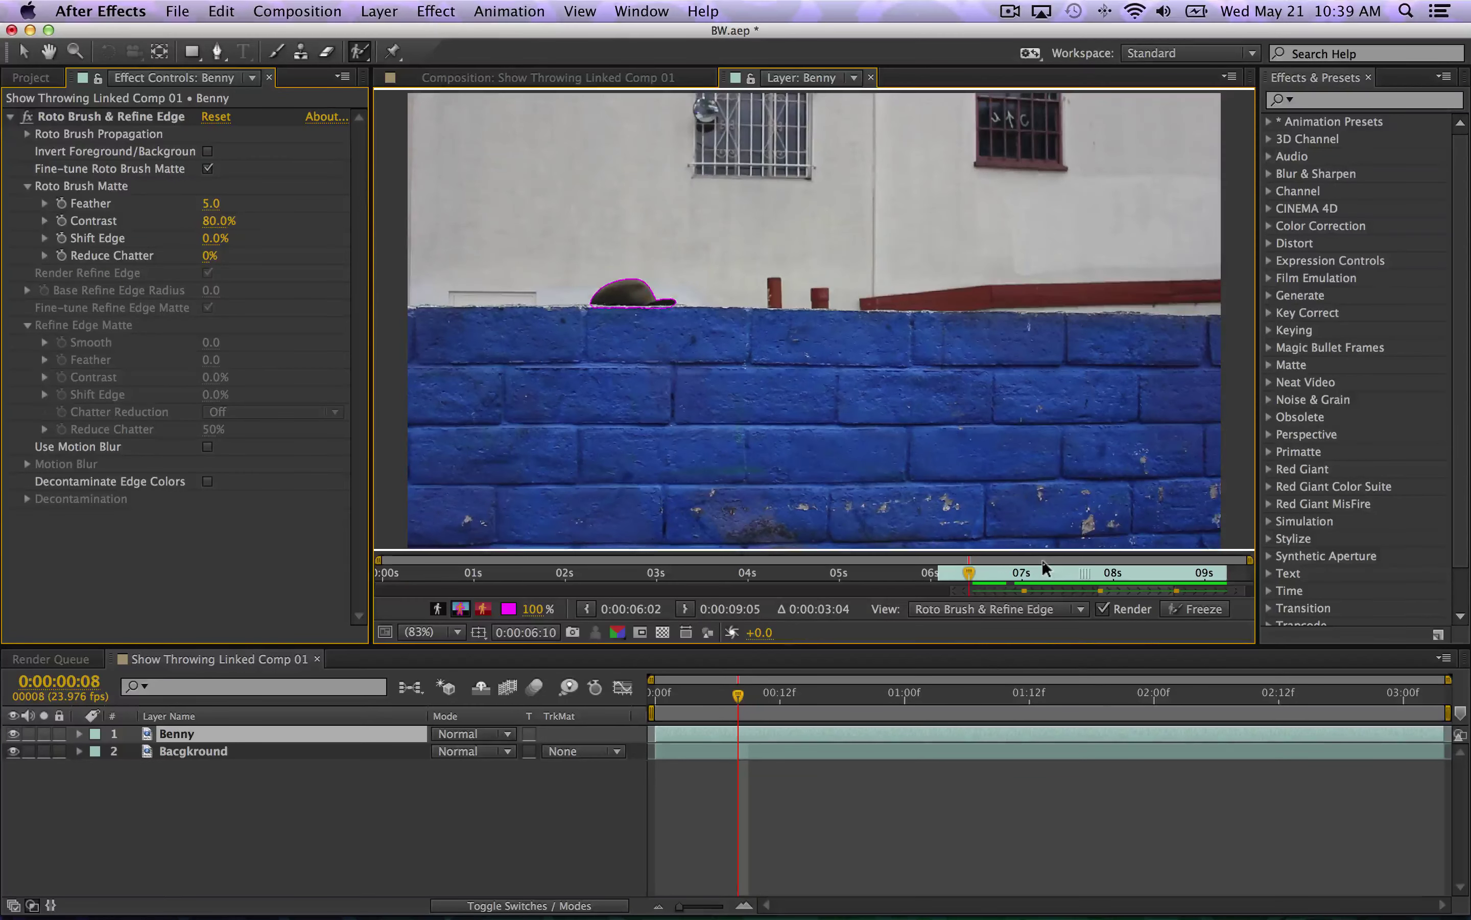
pyautogui.press('pageup')
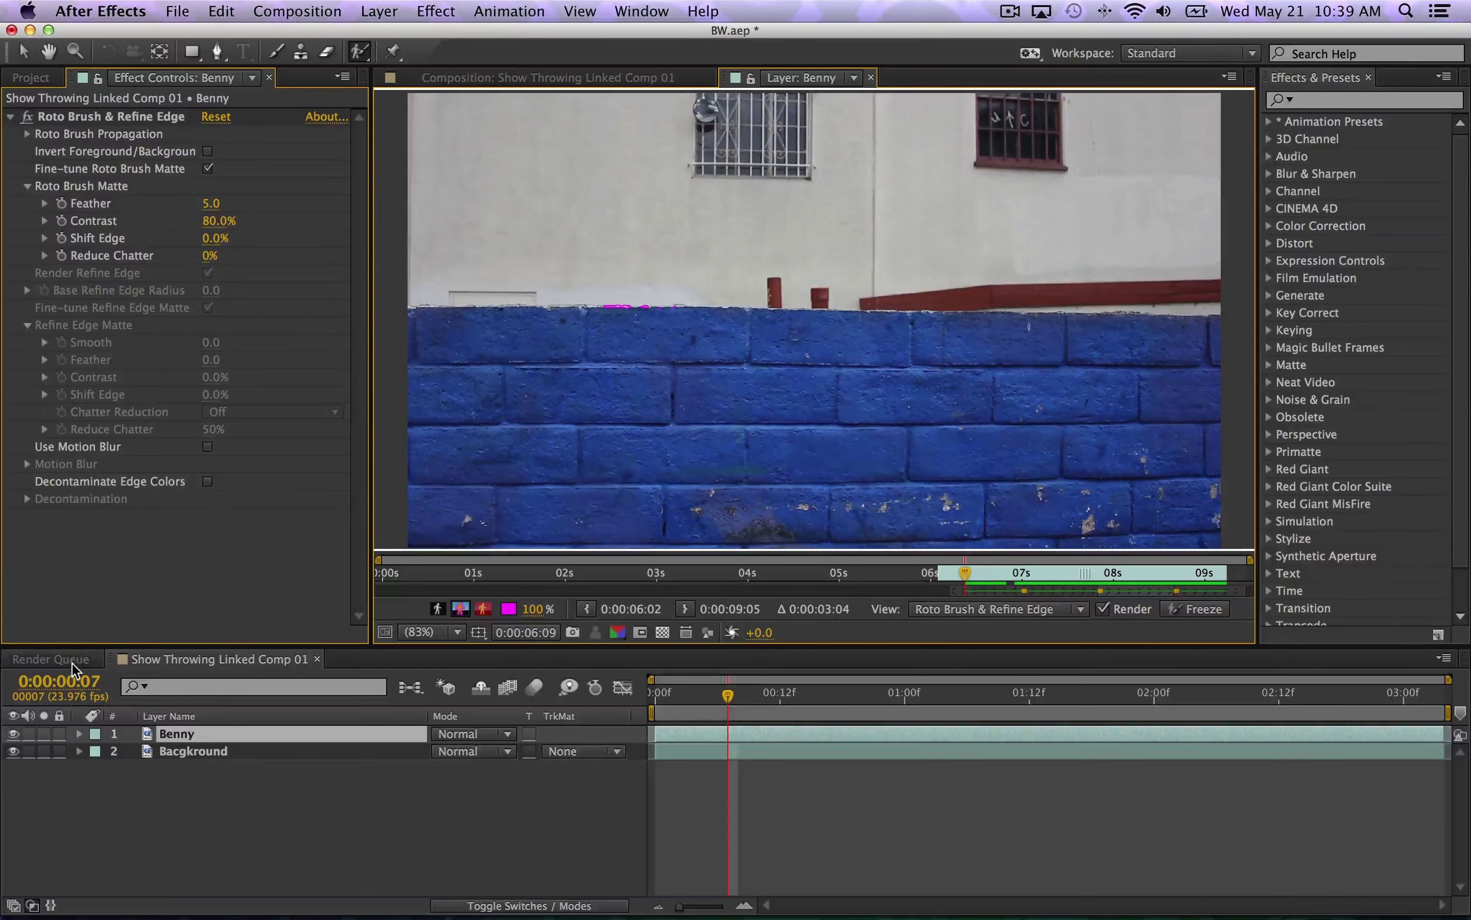
# - Show the composition with the Bacground layer hidden and scrub to 0:00:03:03 and back to 0:00:00:05, checking the man's cutout
pyautogui.click(572, 79)
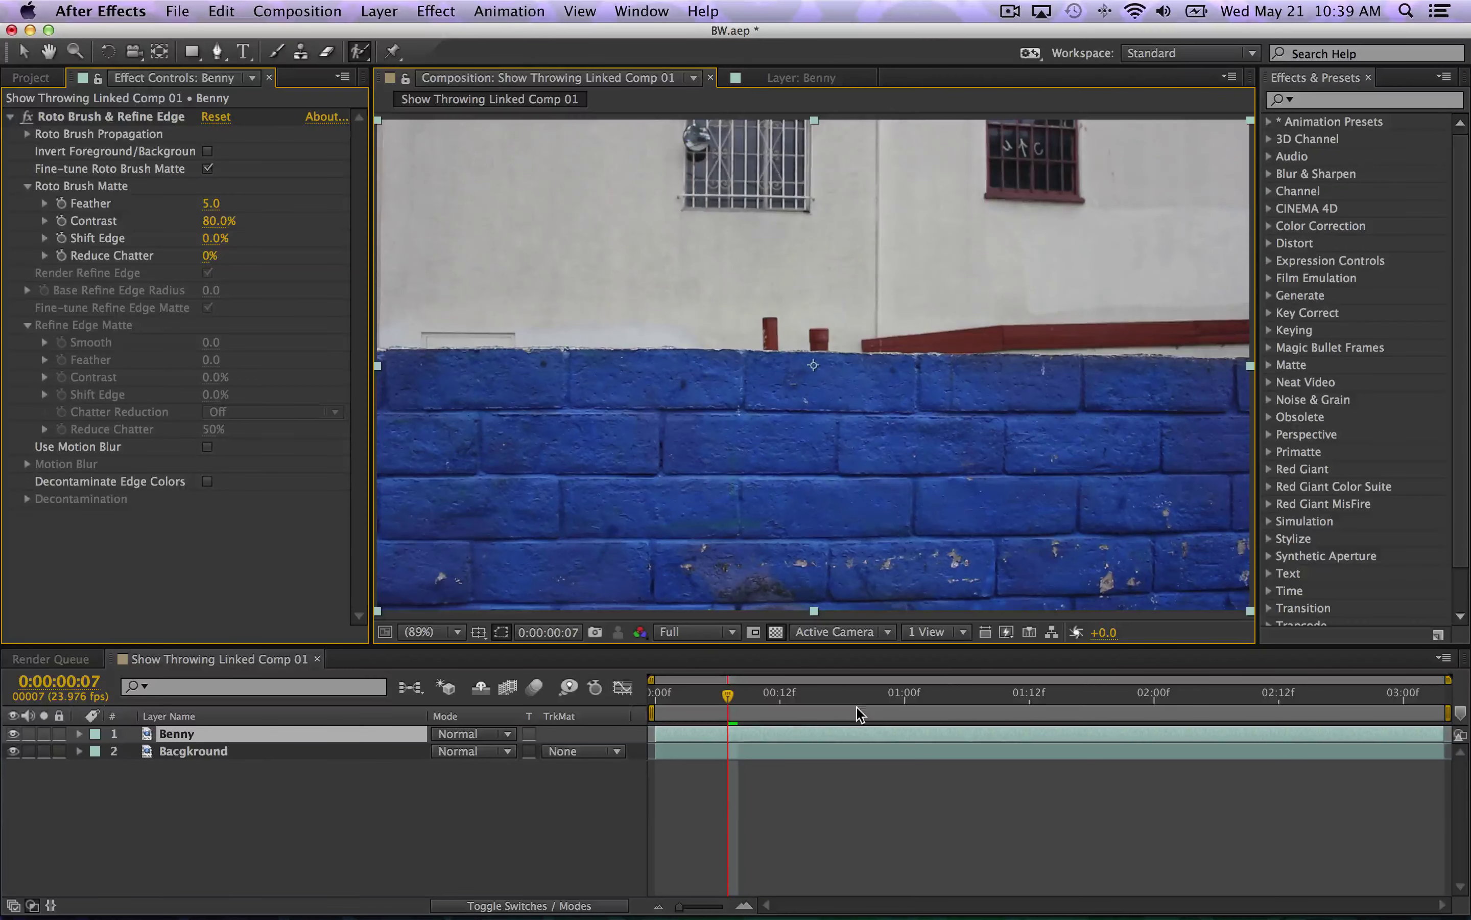
pyautogui.click(13, 751)
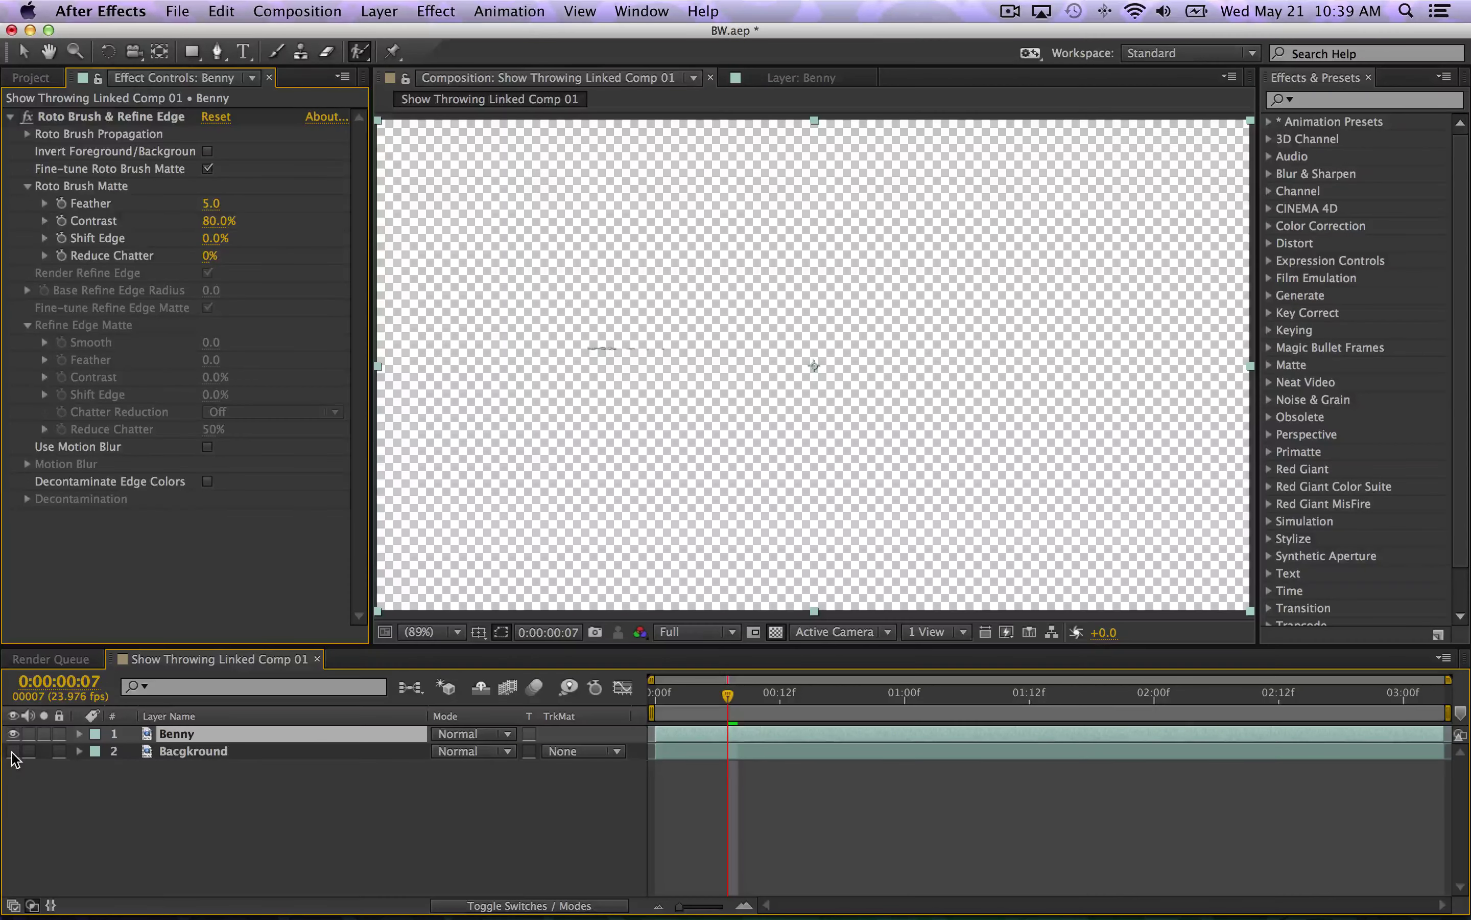
pyautogui.moveTo(728, 695); pyautogui.dragTo(1430, 690)
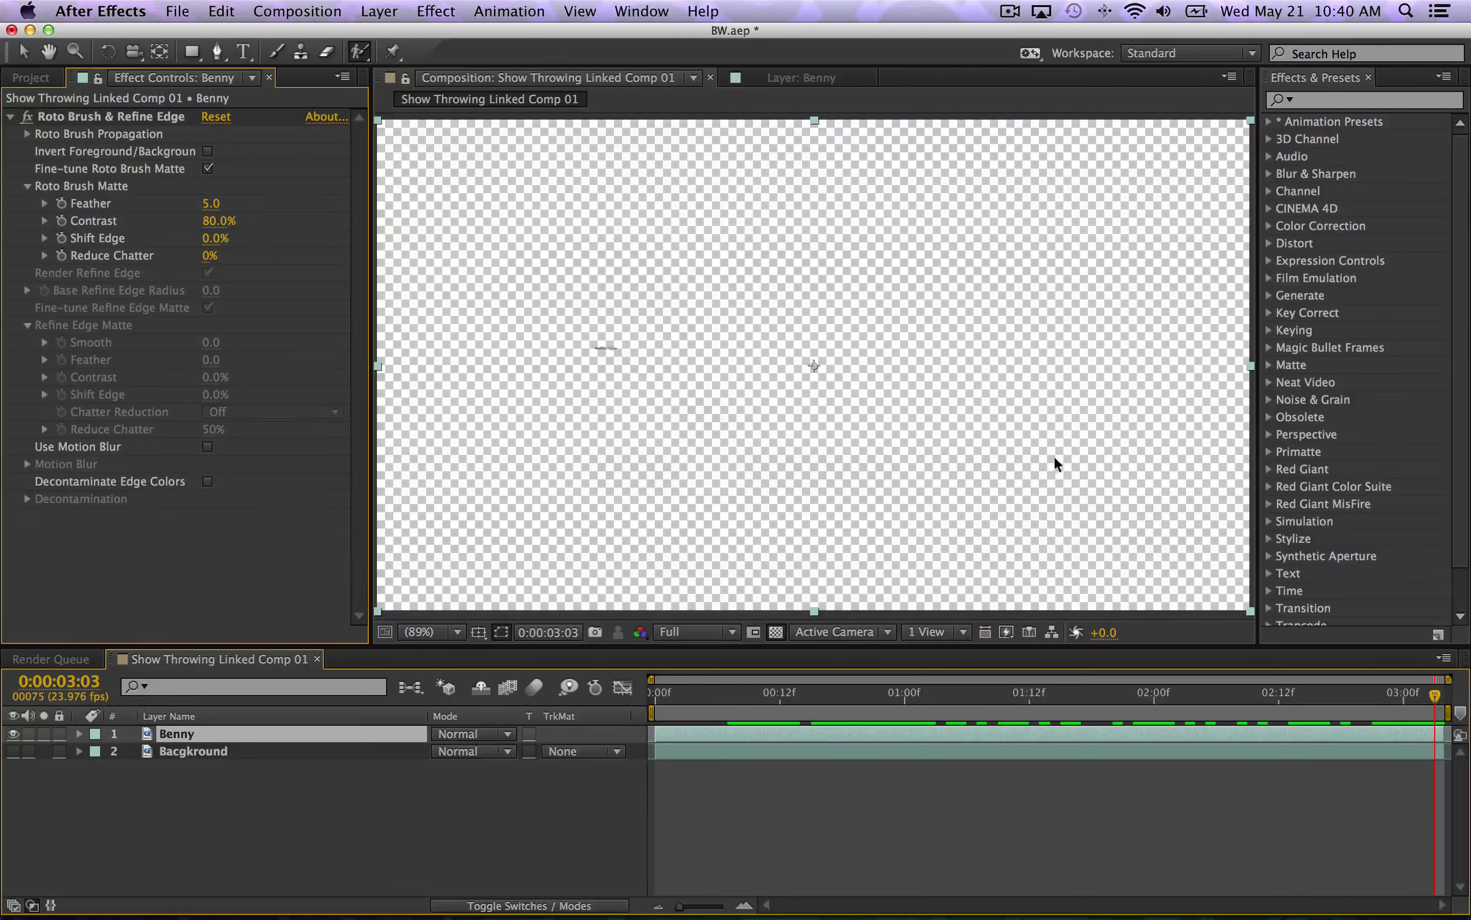
pyautogui.moveTo(1392, 682); pyautogui.dragTo(741, 692)
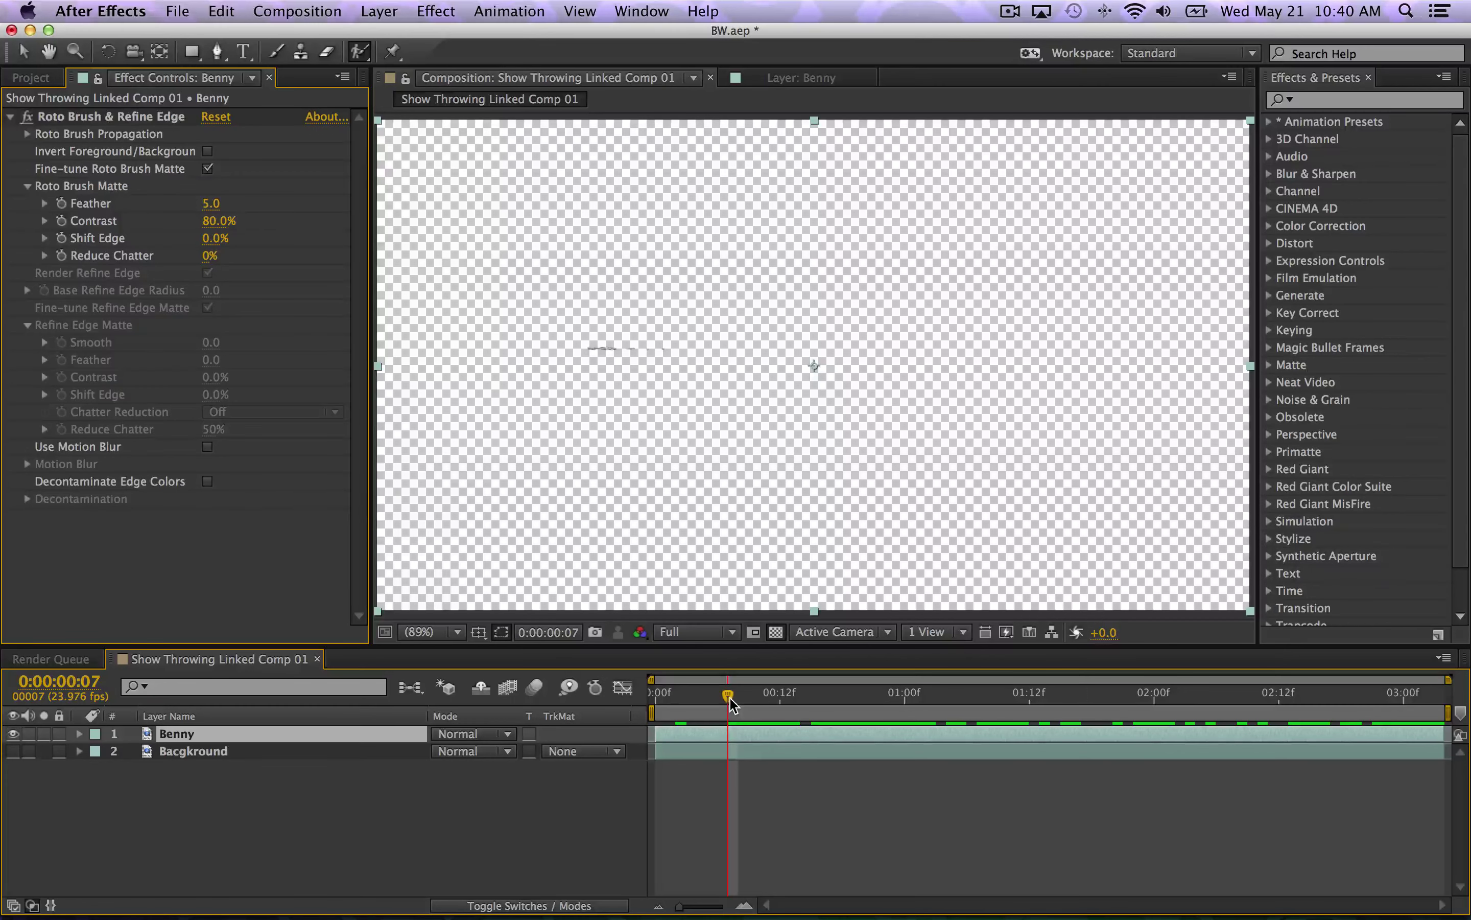
pyautogui.moveTo(731, 697); pyautogui.dragTo(709, 697)
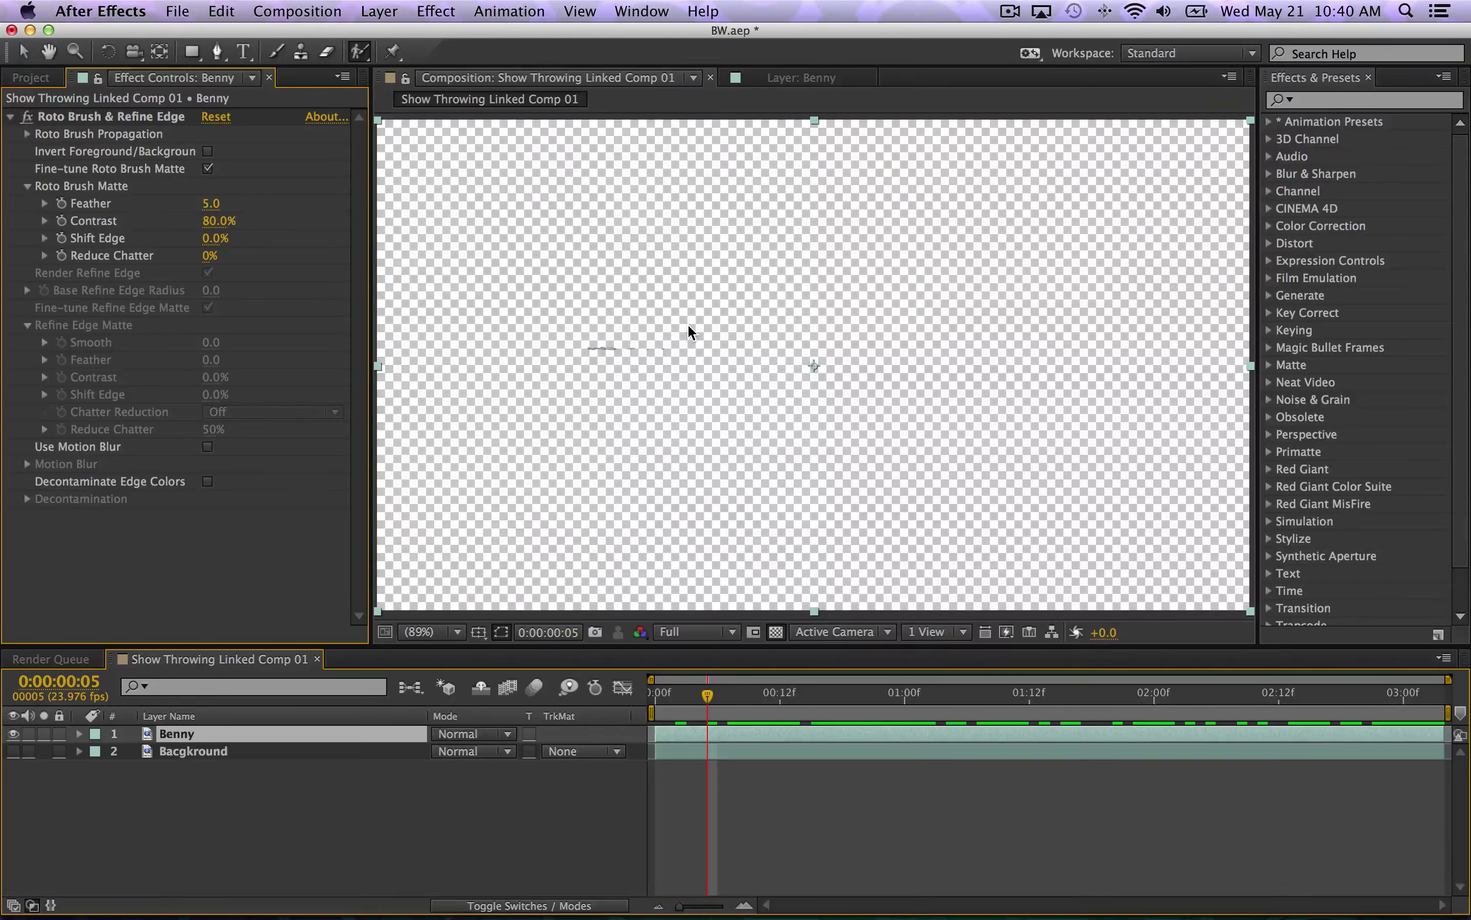
# - Return to composition time 0:00:00:07 and set the preview resolution to Quarter
pyautogui.moveTo(702, 699); pyautogui.dragTo(728, 697)
pyautogui.click(694, 632)
pyautogui.click(704, 739)
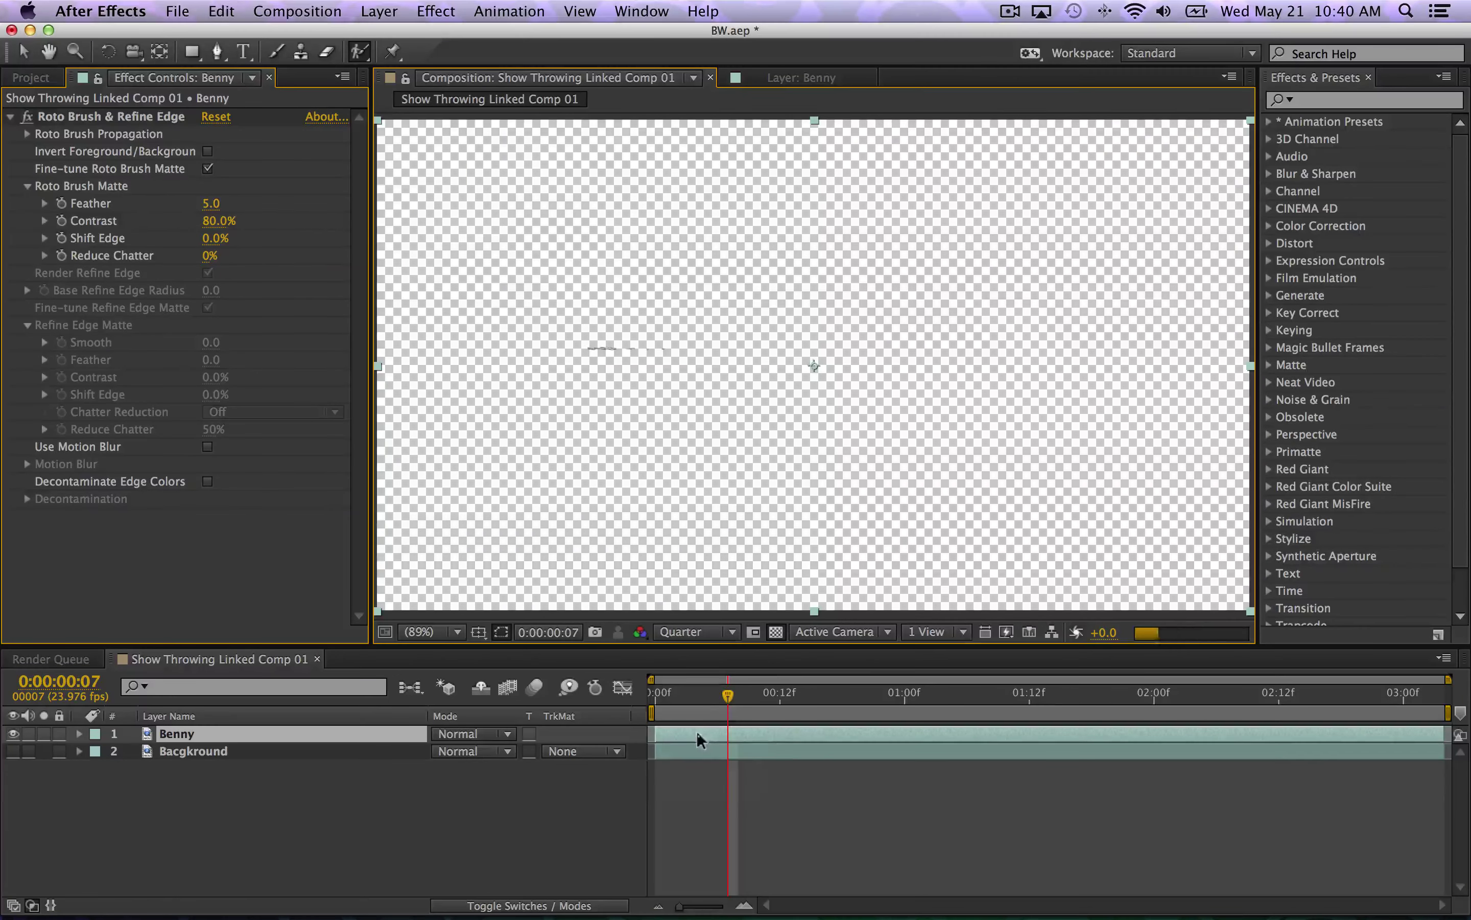
# - Trim the upper layer to start at 0:00:00:07 and end at about 0:00:03:03, then return to 0:00:00:07
pyautogui.moveTo(728, 695); pyautogui.dragTo(672, 699)
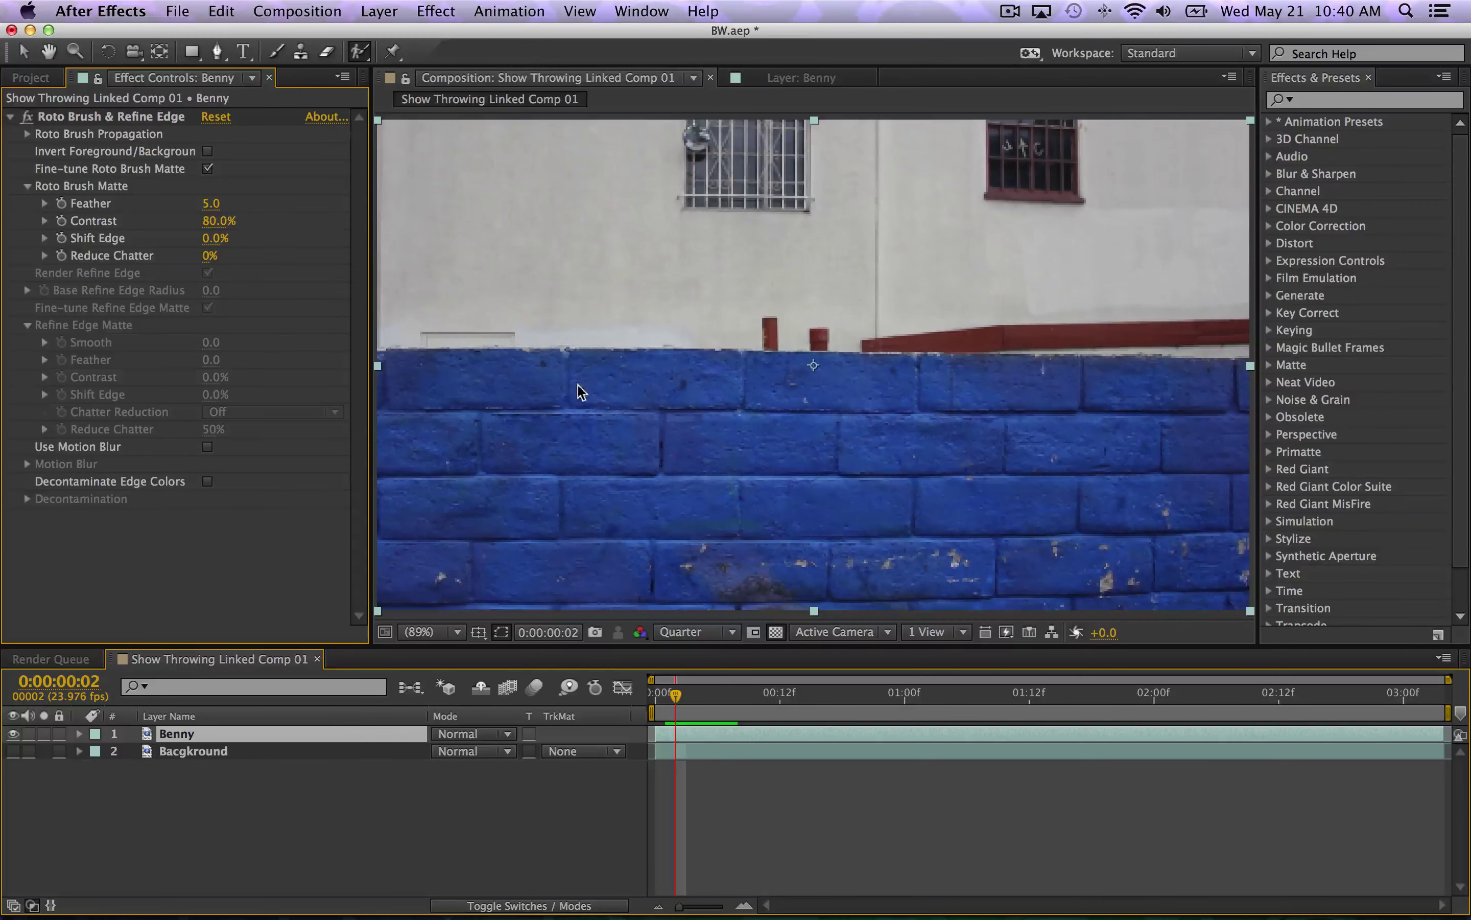
pyautogui.moveTo(676, 696); pyautogui.dragTo(729, 696)
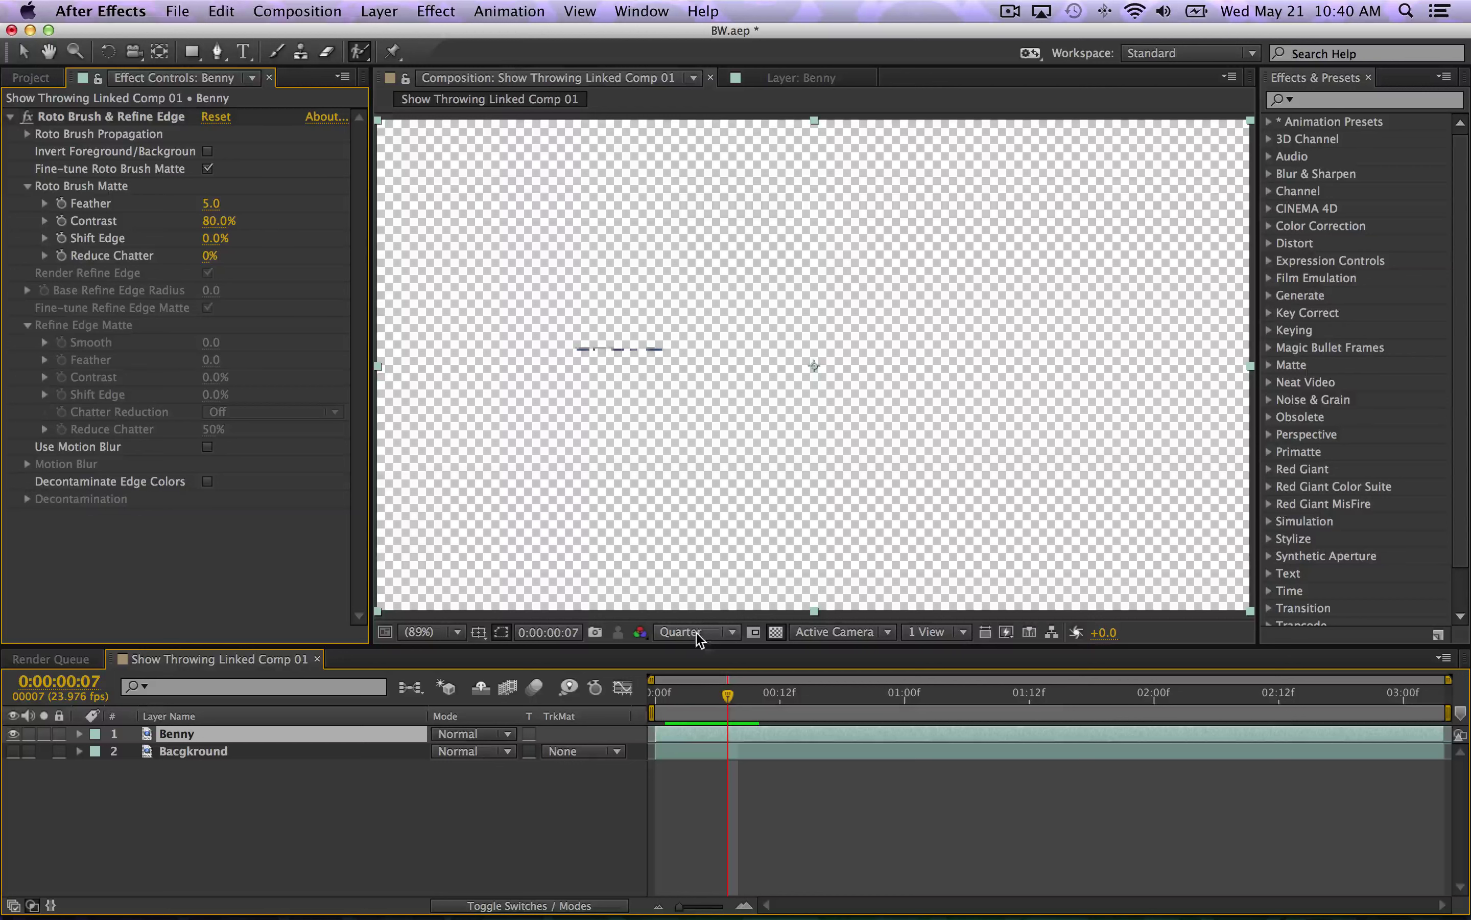
pyautogui.moveTo(660, 735); pyautogui.dragTo(832, 696)
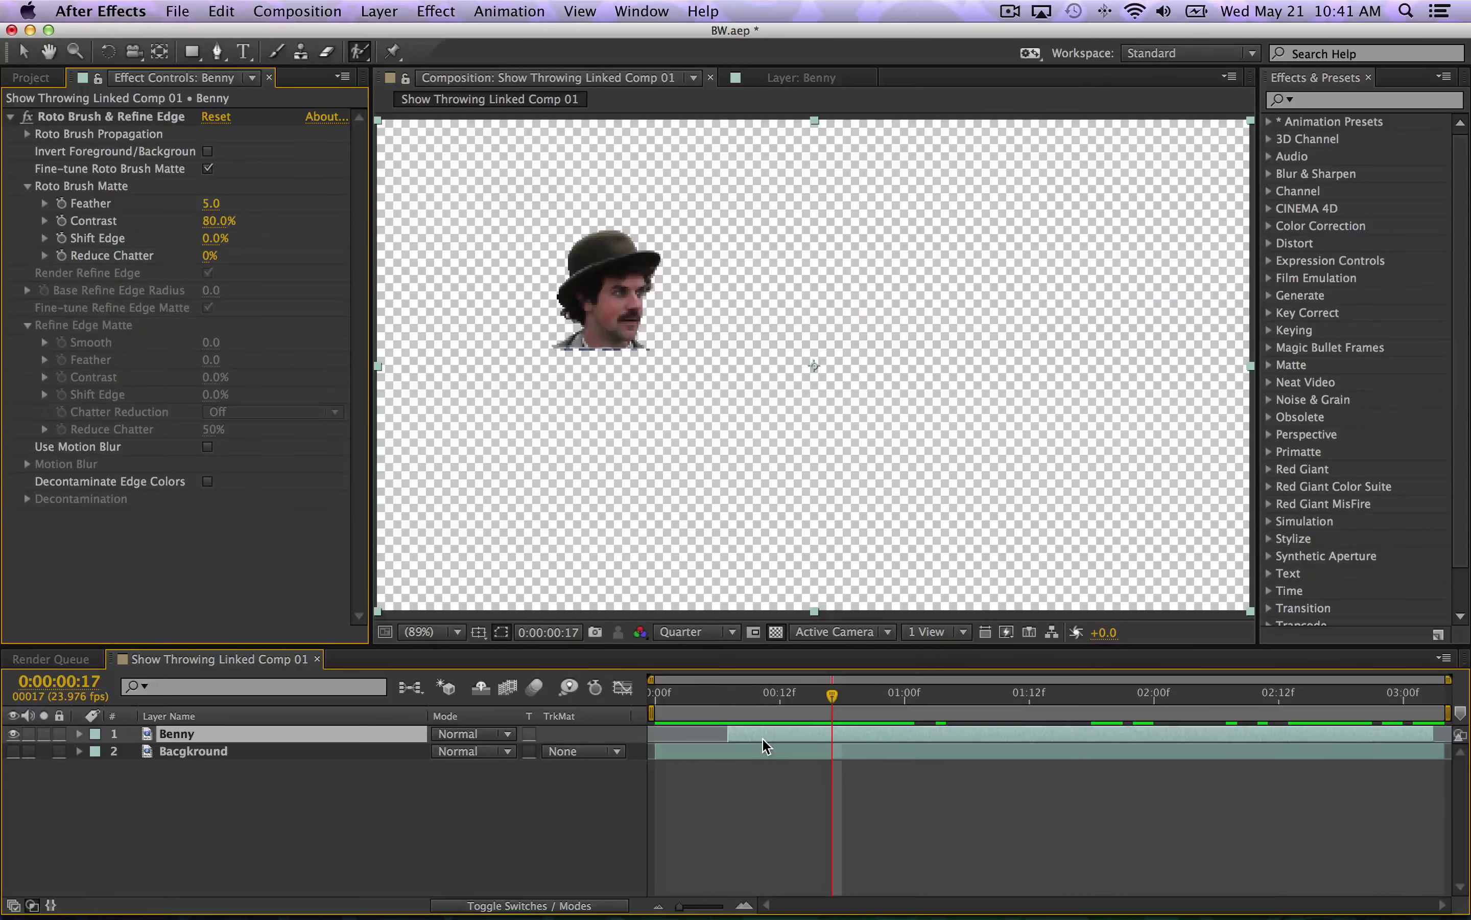
pyautogui.moveTo(736, 705); pyautogui.dragTo(730, 718)
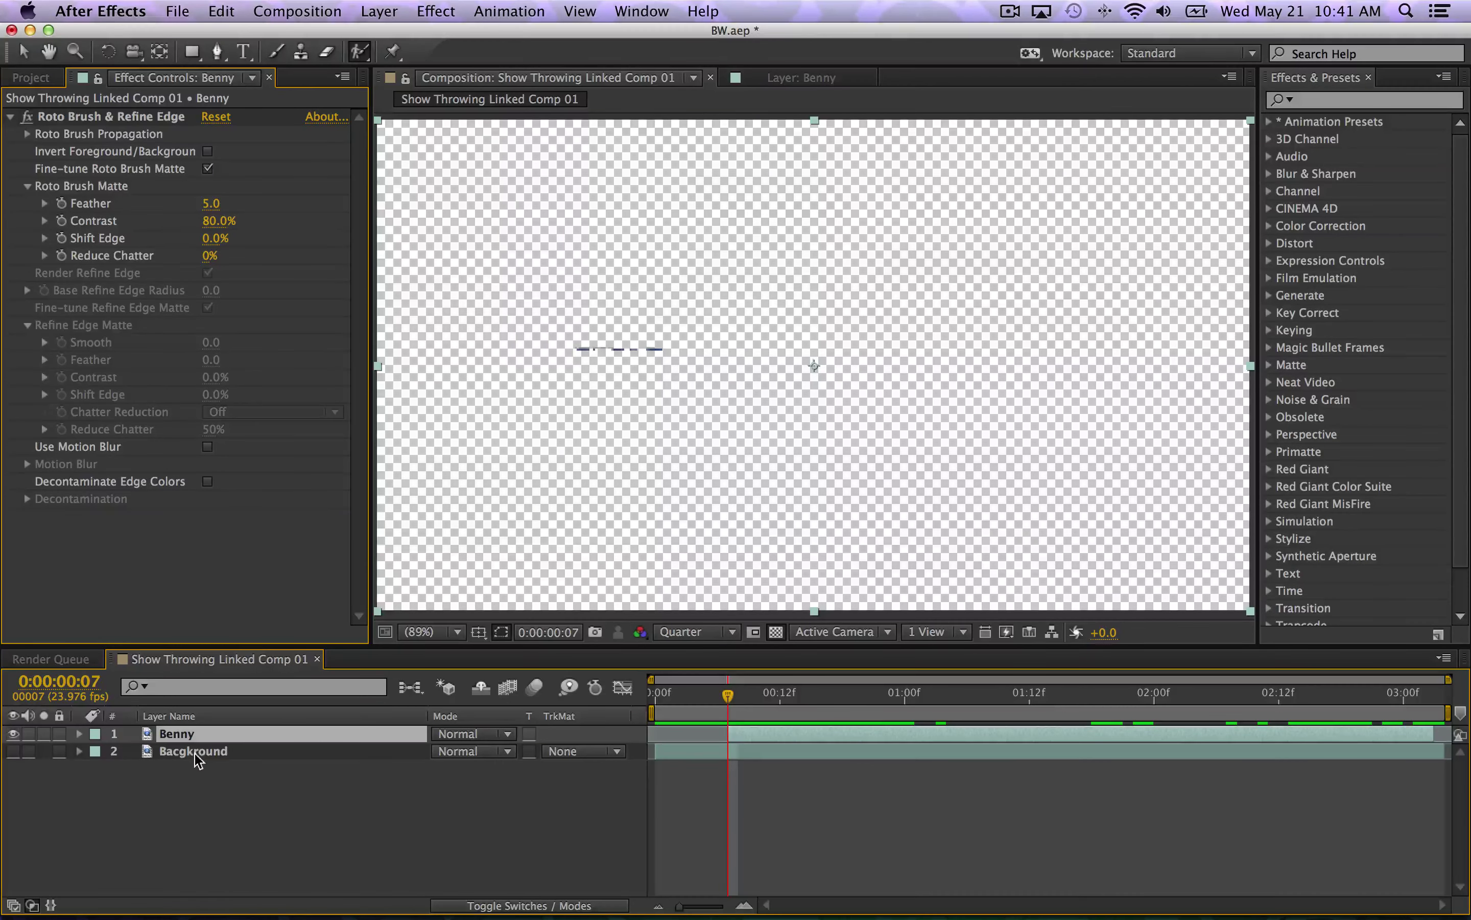
# - Make the Bacground layer visible again and deselect all layers
pyautogui.click(13, 751)
pyautogui.click(427, 632)
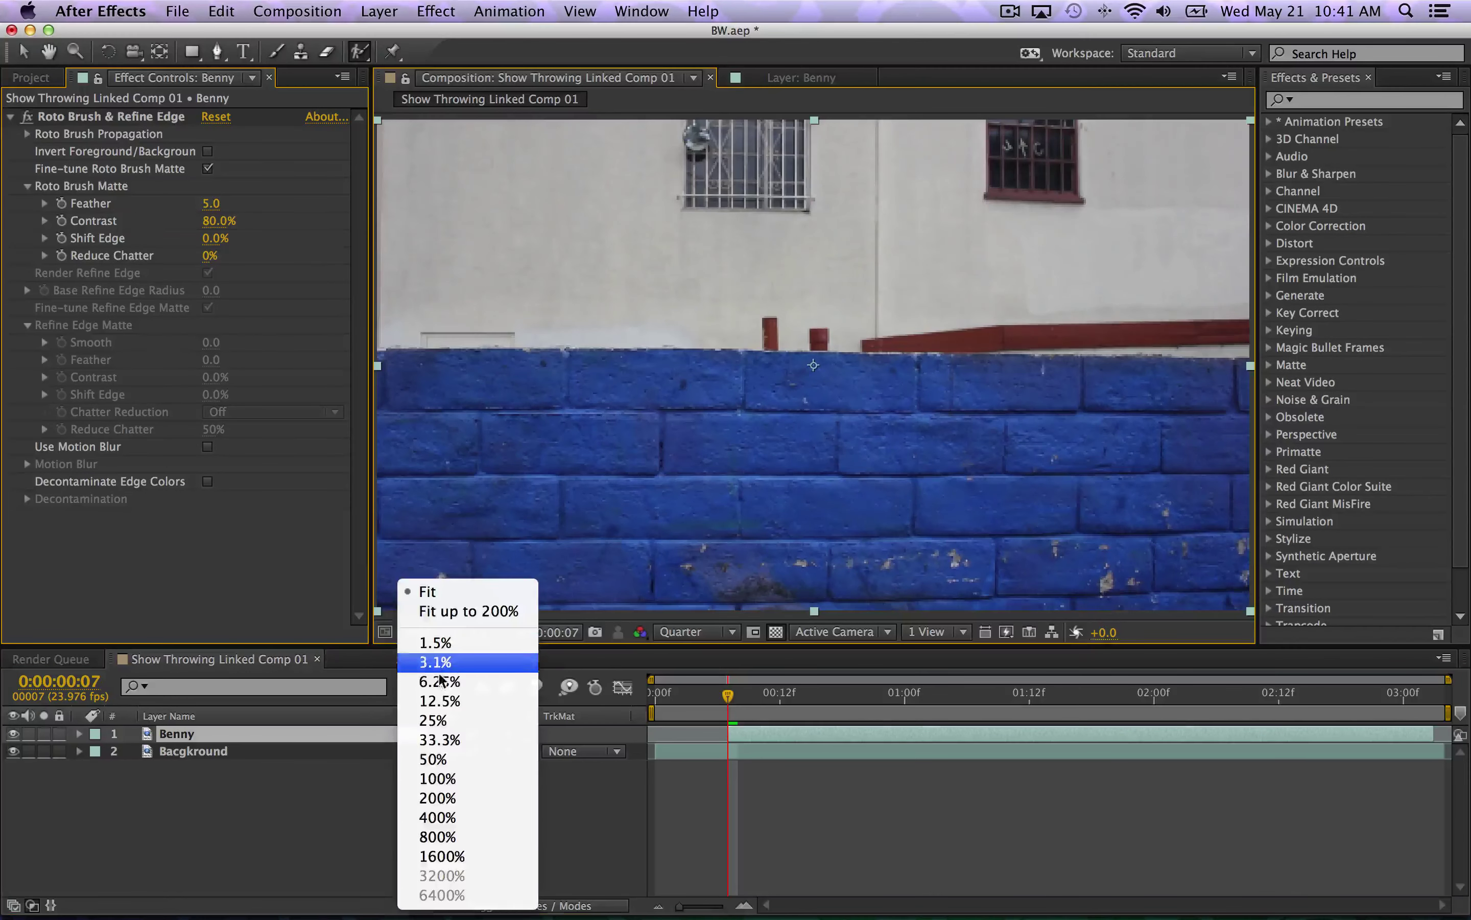
pyautogui.click(860, 775)
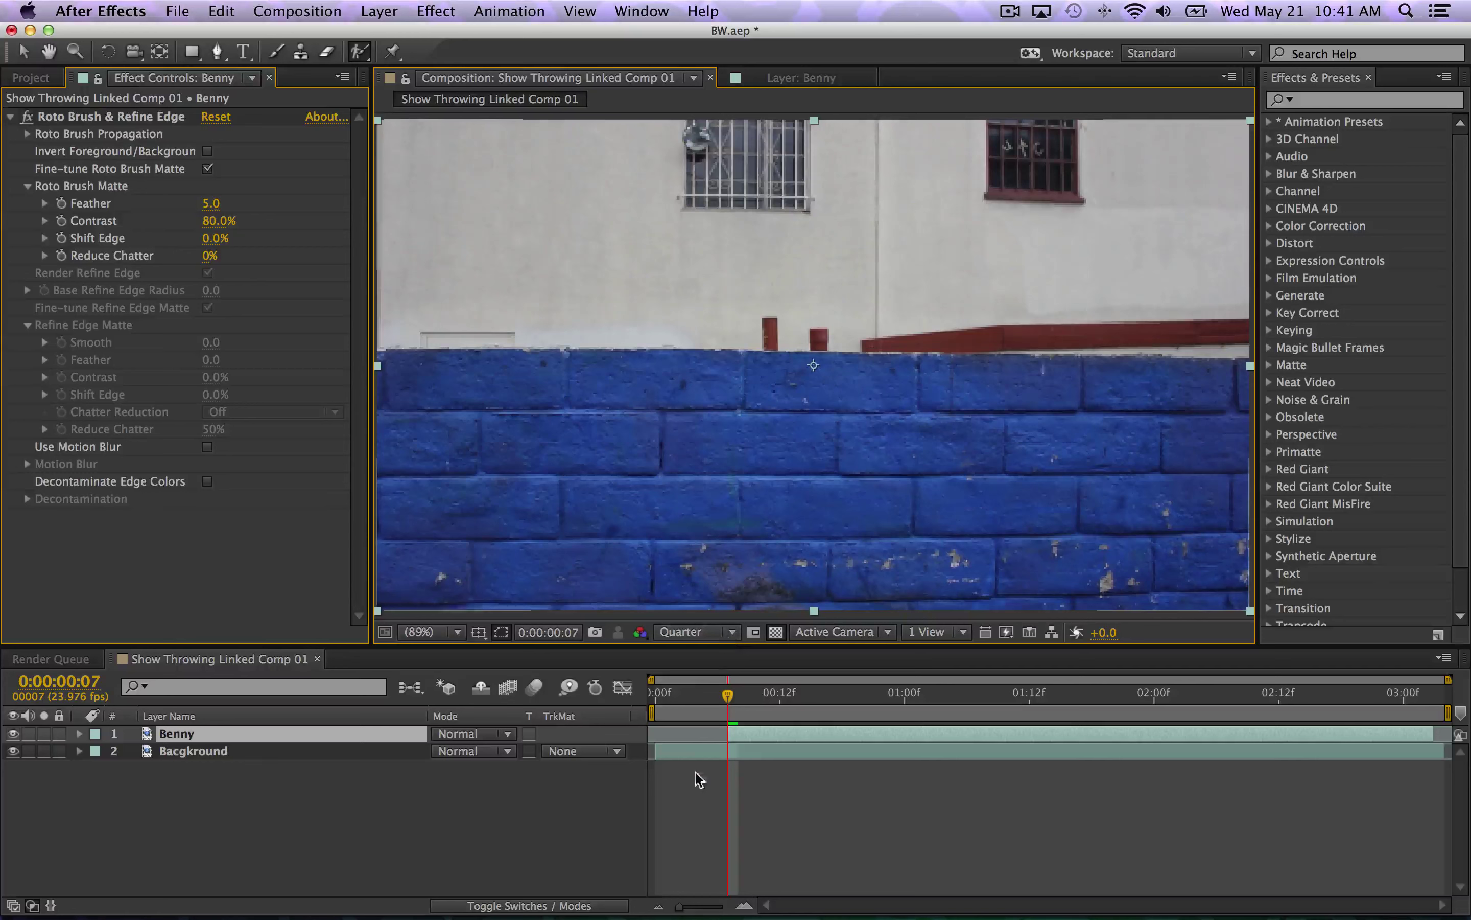
pyautogui.click(716, 792)
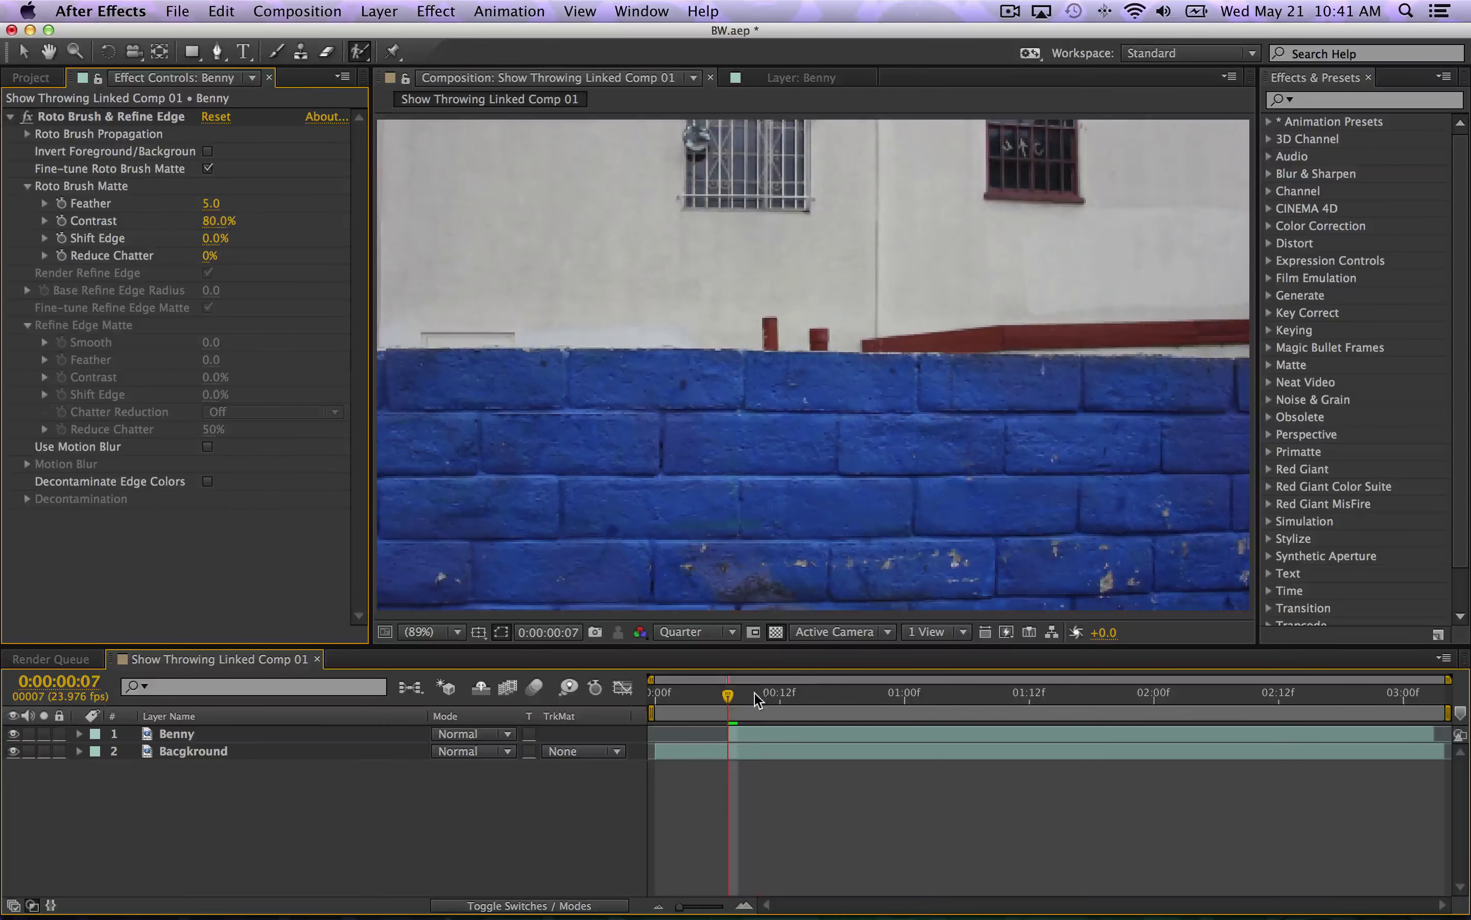
# - Move to 0:00:00:20 and apply the Color Balance (HLS) effect to the upper layer
pyautogui.moveTo(755, 693); pyautogui.dragTo(863, 694)
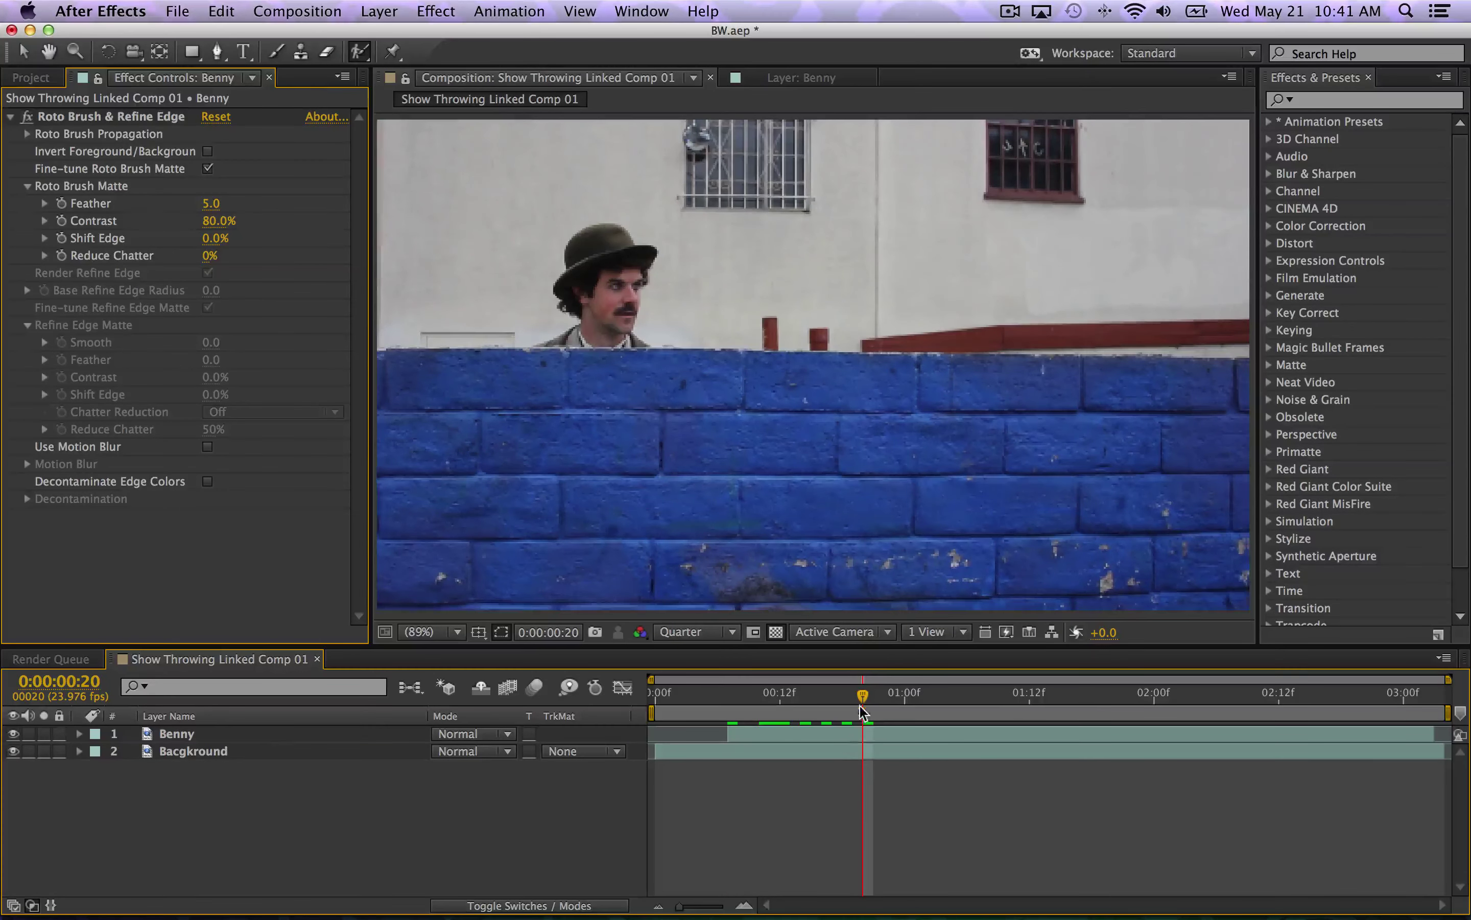
pyautogui.click(181, 728)
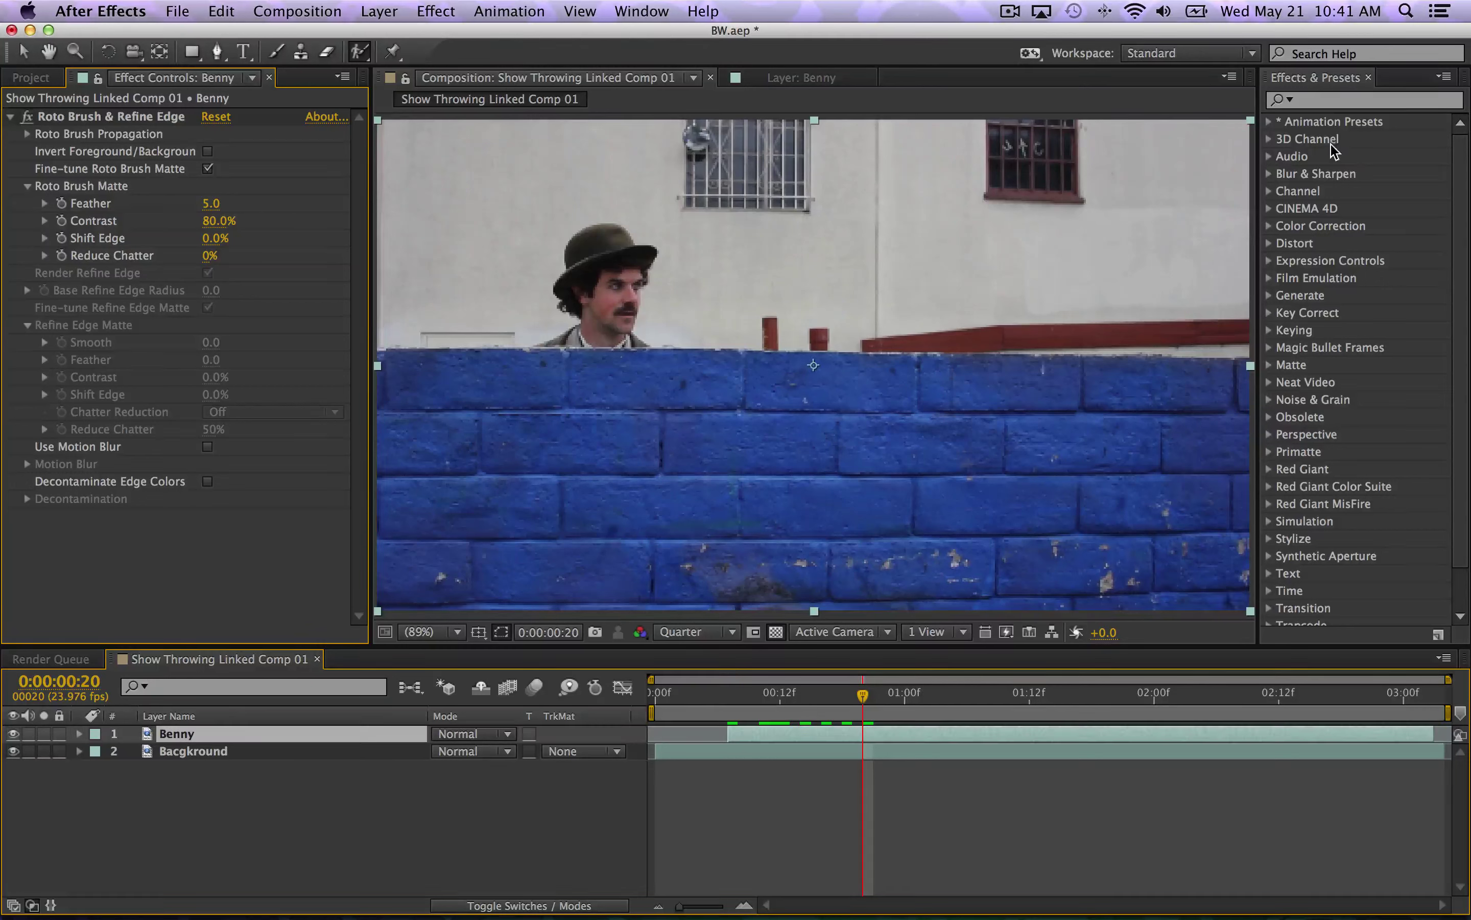
pyautogui.click(1322, 102)
pyautogui.write('hls')
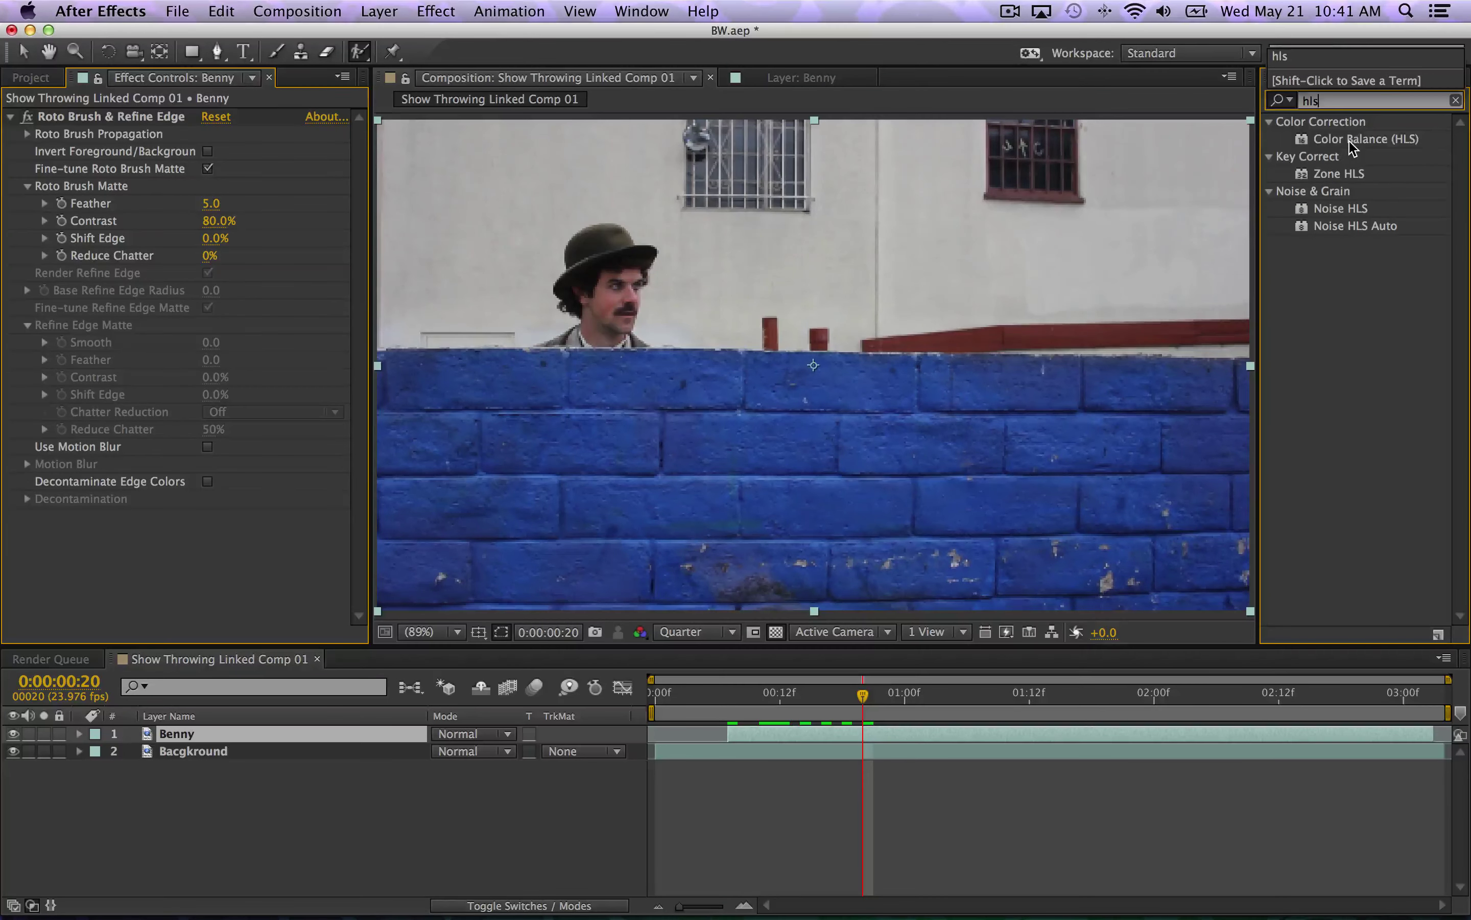
pyautogui.moveTo(1350, 141); pyautogui.dragTo(241, 723)
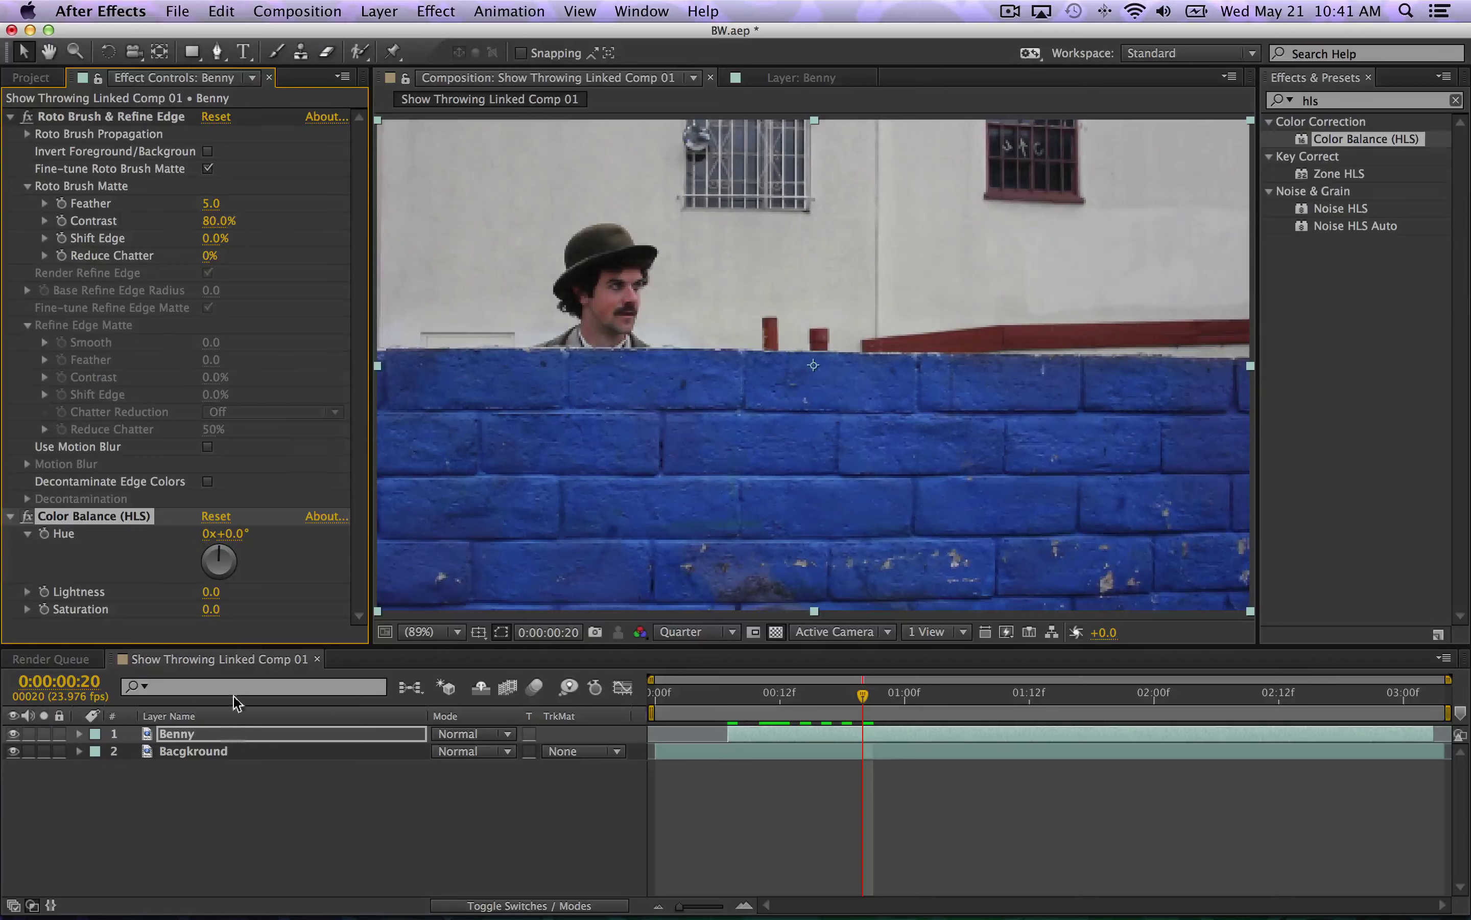
# - Set the upper layer's Color Balance saturation to -100, then scrub to 0:00:02:05 to check the black-and-white cutout
pyautogui.moveTo(214, 611); pyautogui.dragTo(19, 600)
pyautogui.moveTo(210, 607); pyautogui.dragTo(130, 607)
pyautogui.click(289, 790)
pyautogui.moveTo(857, 690); pyautogui.dragTo(1206, 708)
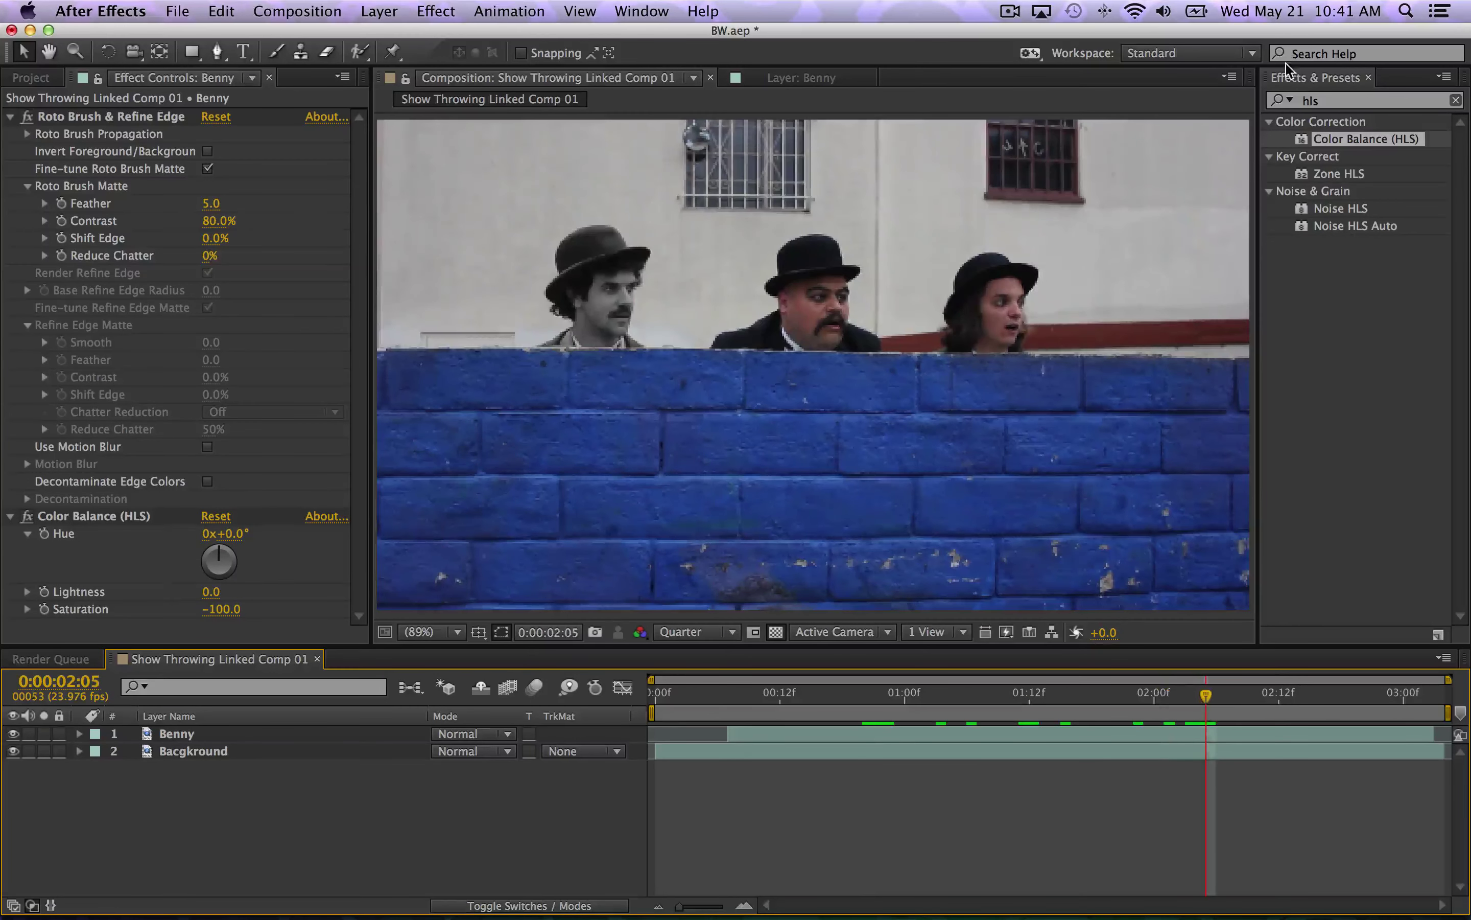
# - Apply Brightness & Contrast to the upper layer with brightness 19 and contrast 29
pyautogui.click(1345, 102)
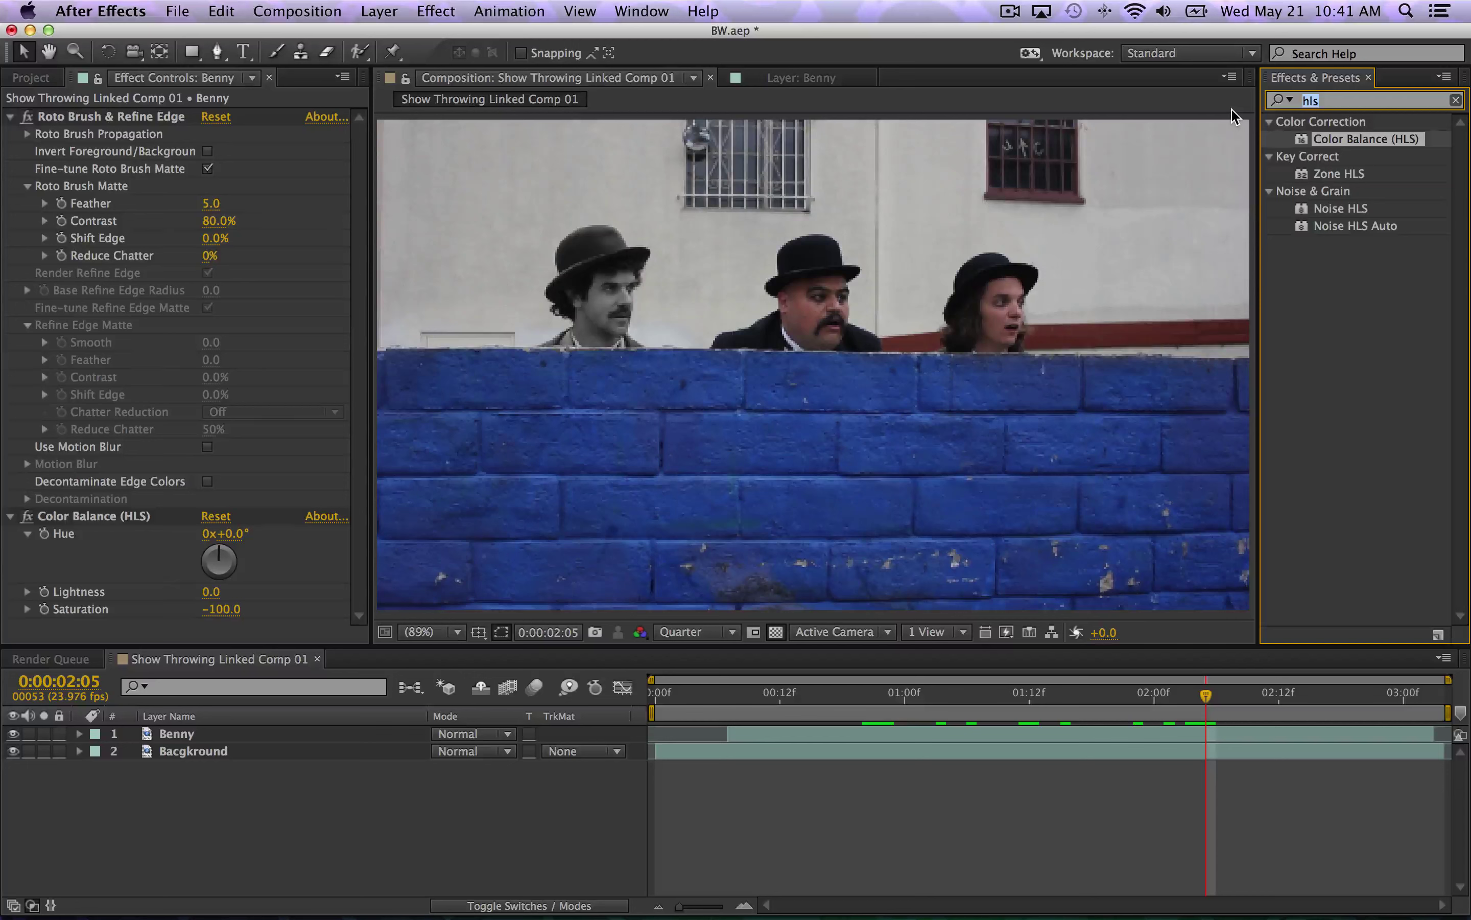
pyautogui.write('contrac')
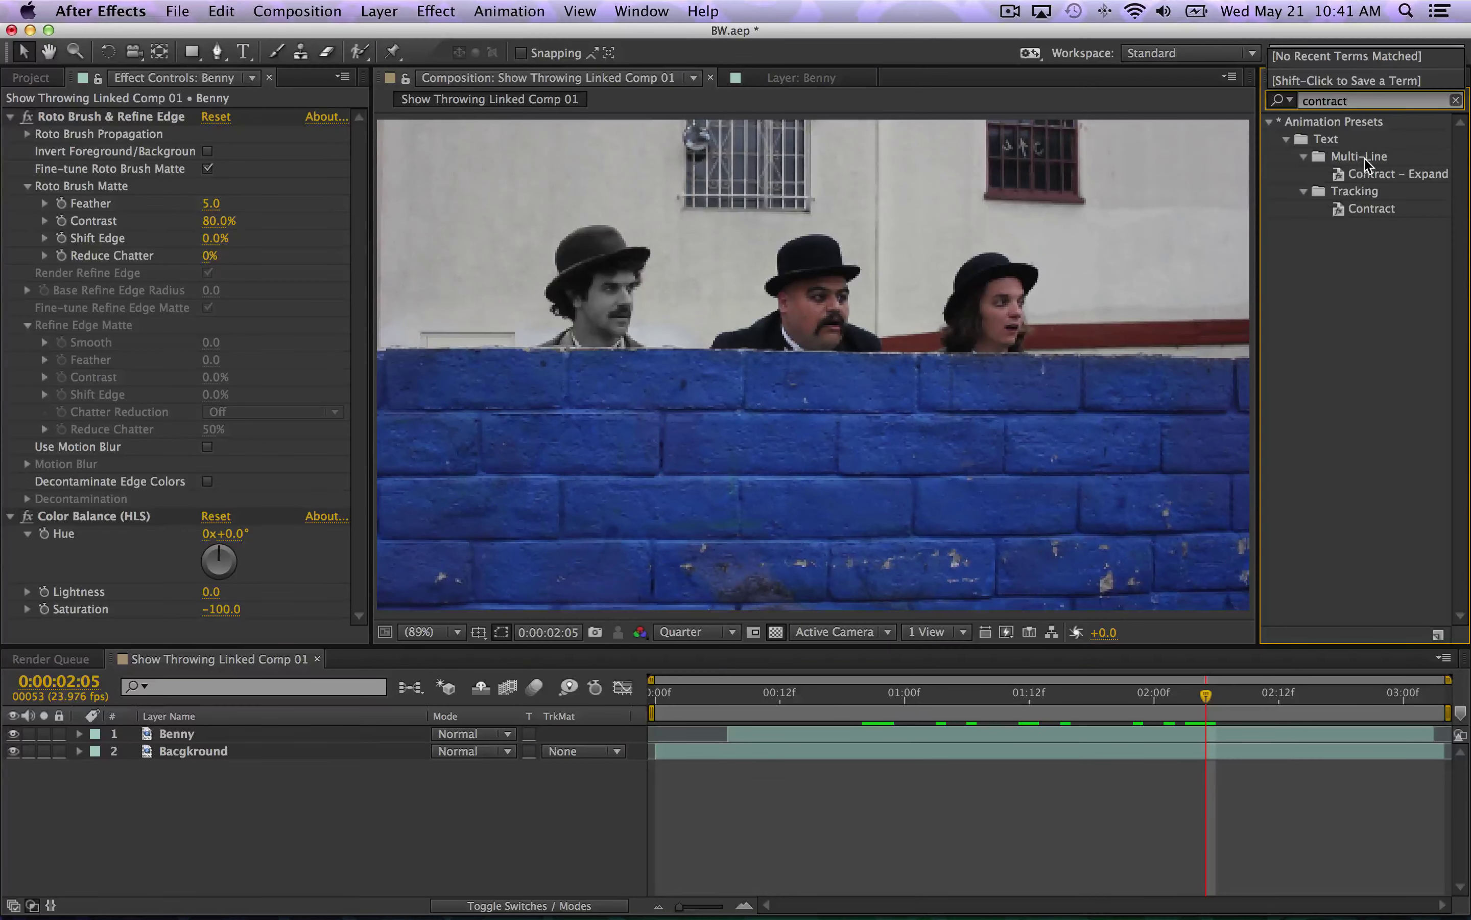
pyautogui.write('t')
pyautogui.press('BackSpace')
pyautogui.press('BackSpace')
pyautogui.write('s')
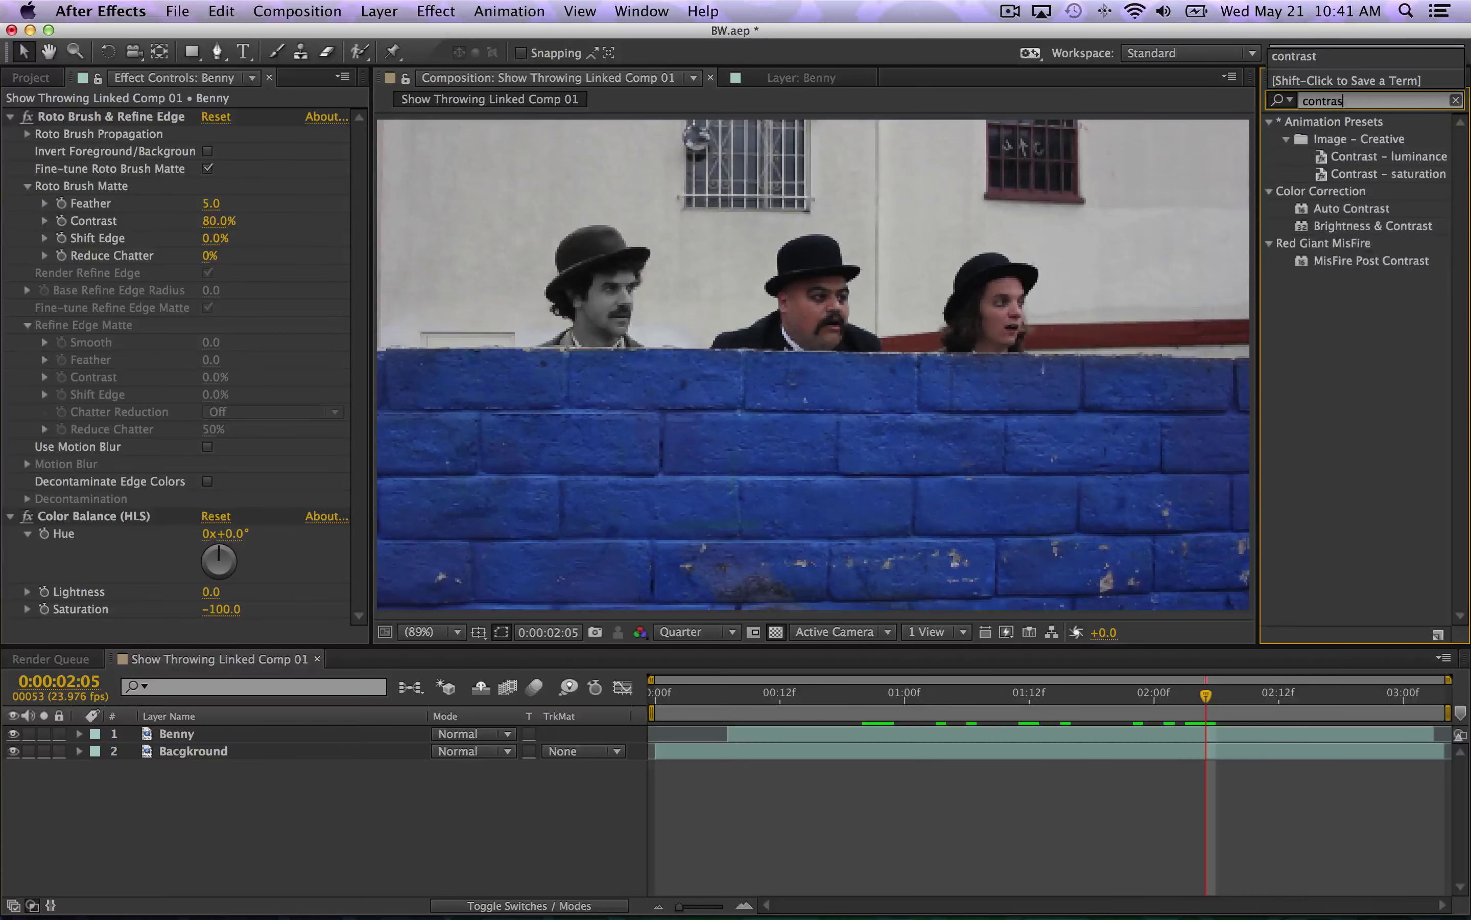
pyautogui.moveTo(1368, 225); pyautogui.dragTo(638, 733)
pyautogui.moveTo(206, 599); pyautogui.dragTo(223, 611)
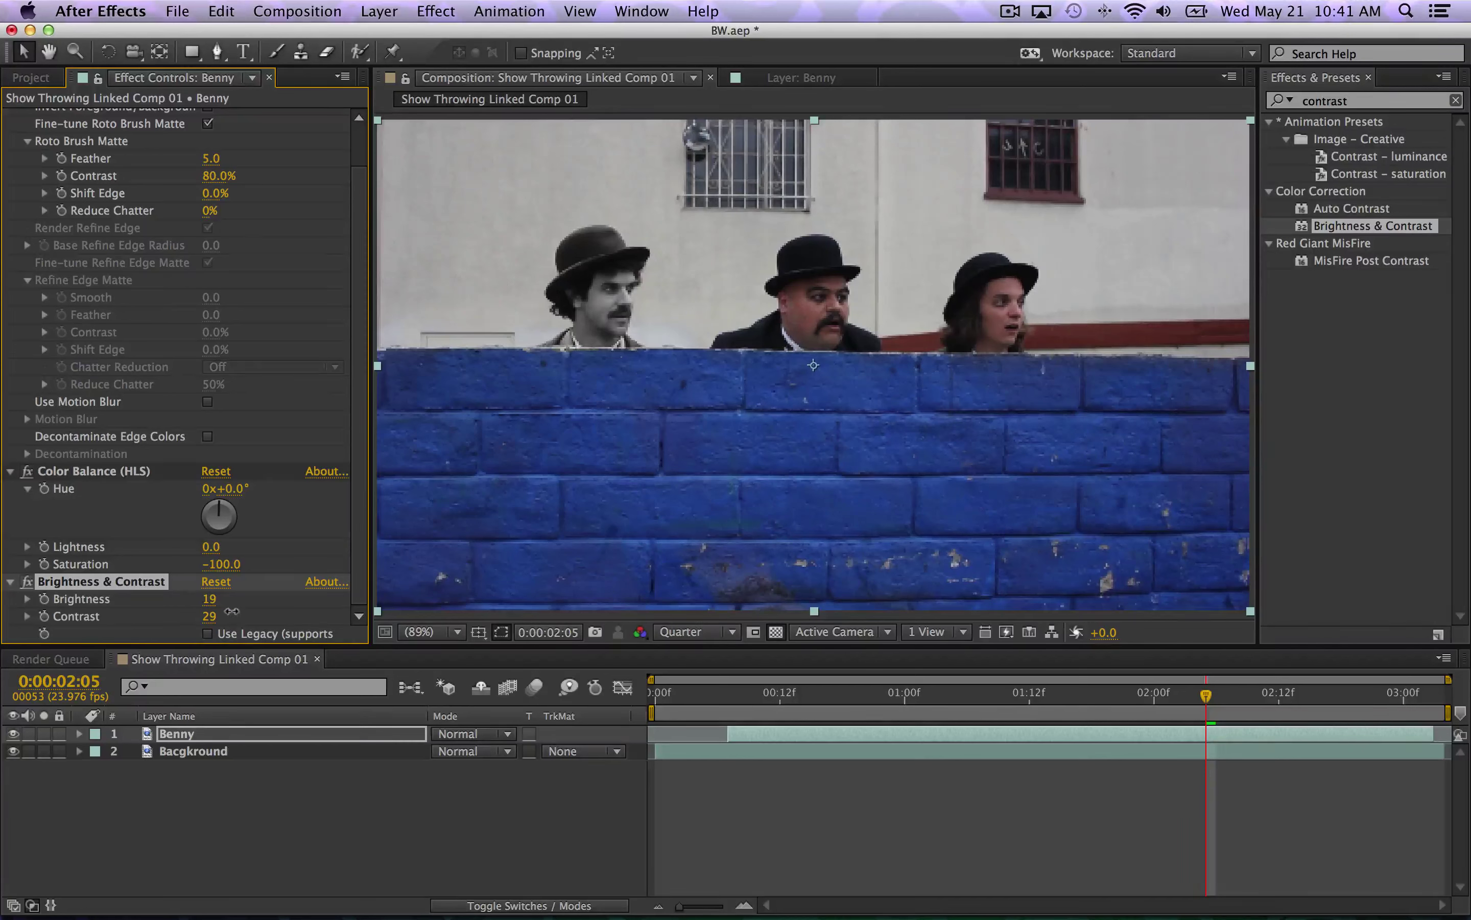
# - Paste the same Brightness & Contrast effect onto the Bacground layer, deselect it and step back to 0:00:02:03
pyautogui.click(192, 751)
pyautogui.press('super+v')
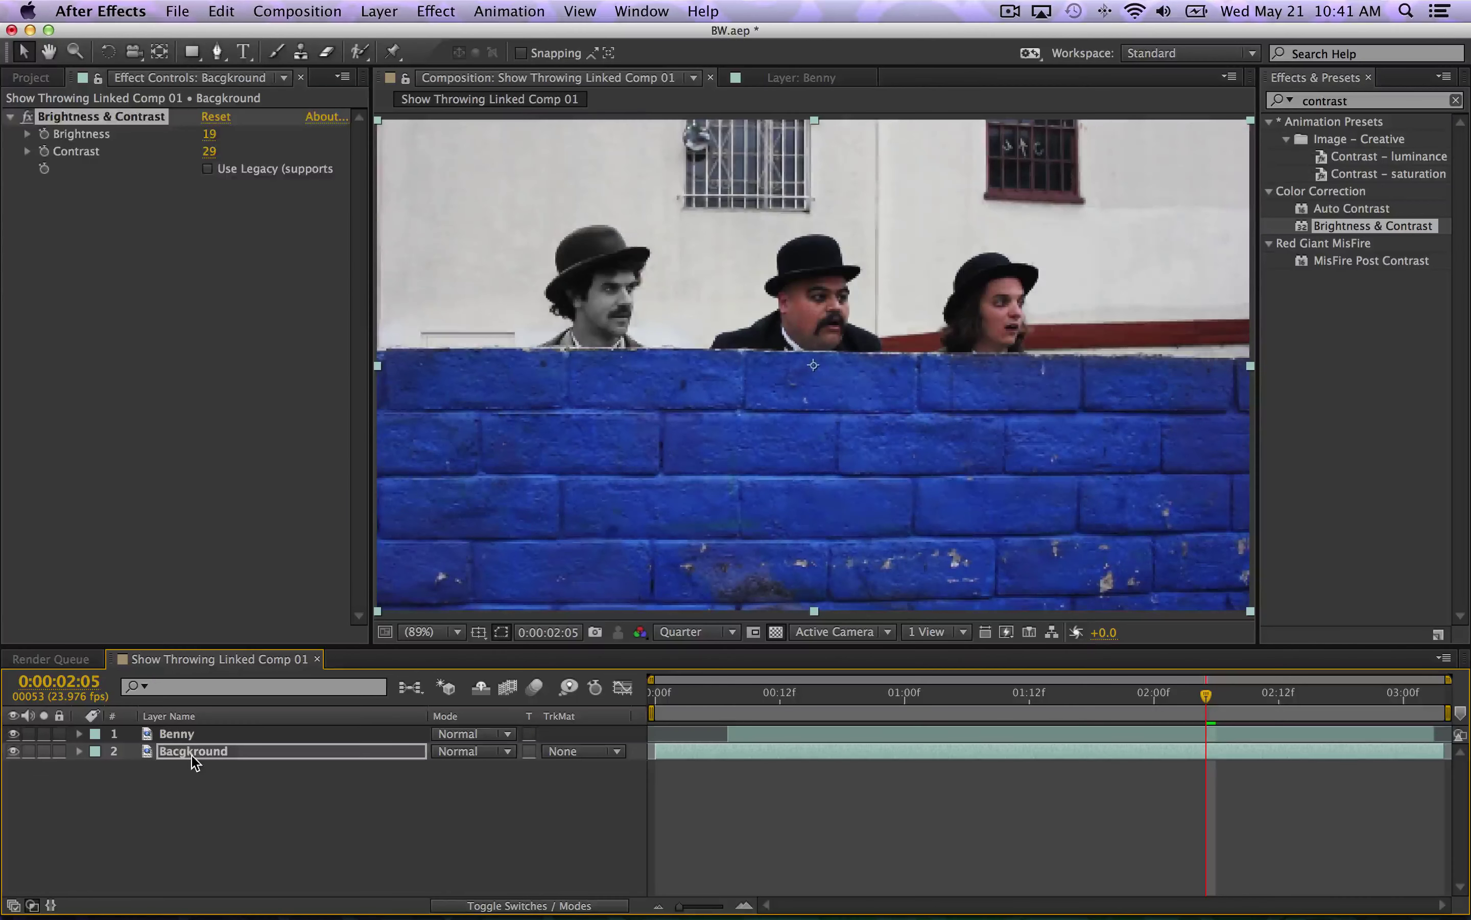
pyautogui.click(239, 806)
pyautogui.press('pageup')
pyautogui.press('pageup')
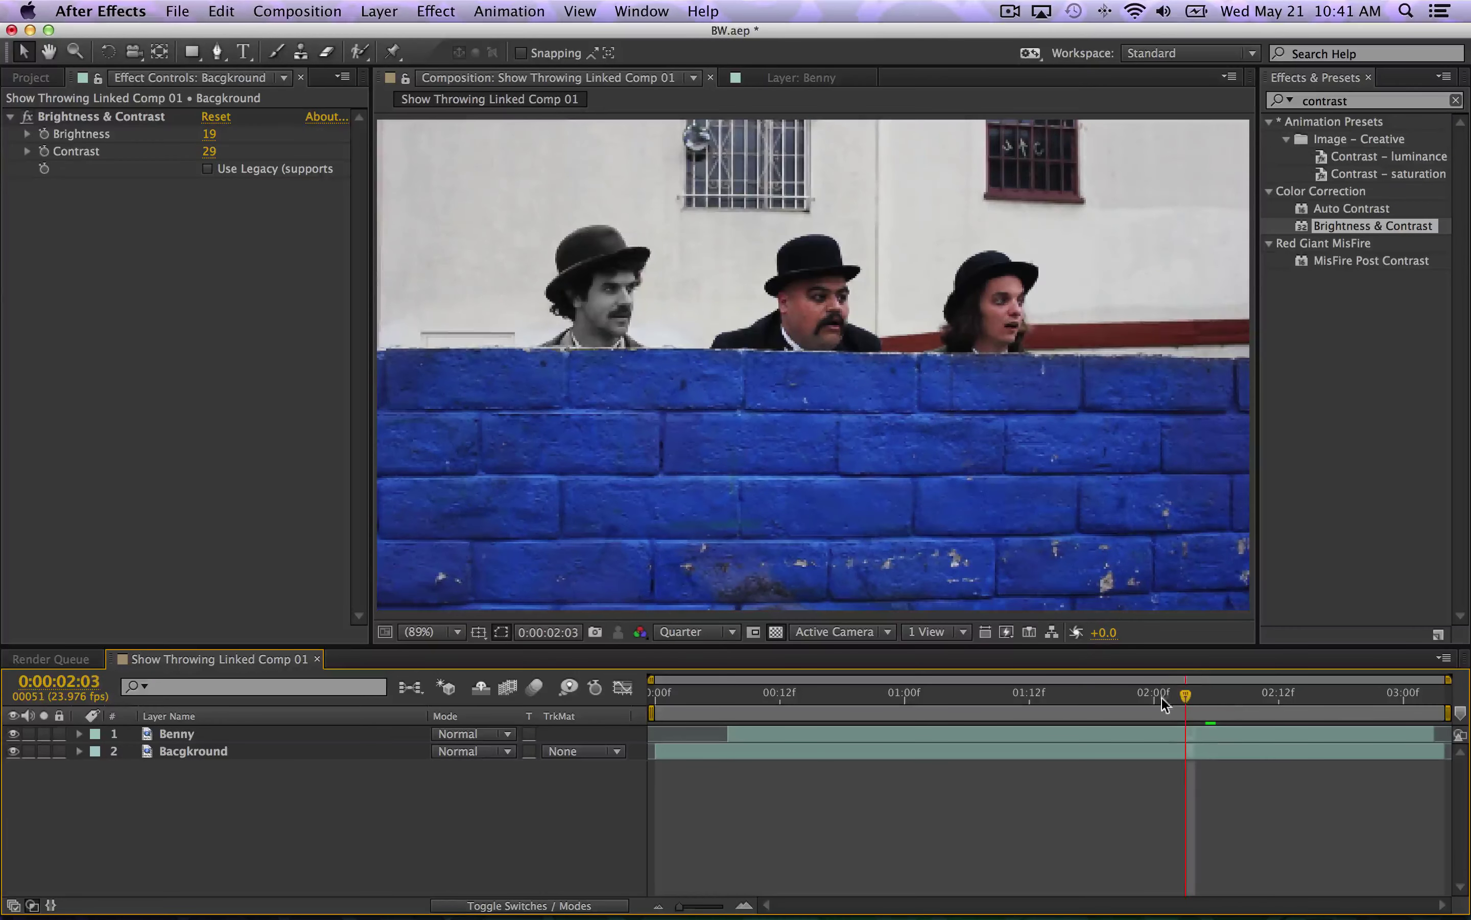
# - Raise the brightness in the upper layer's Brightness & Contrast effect and deselect the layer
pyautogui.click(185, 734)
pyautogui.scroll(-1, 223, 607)
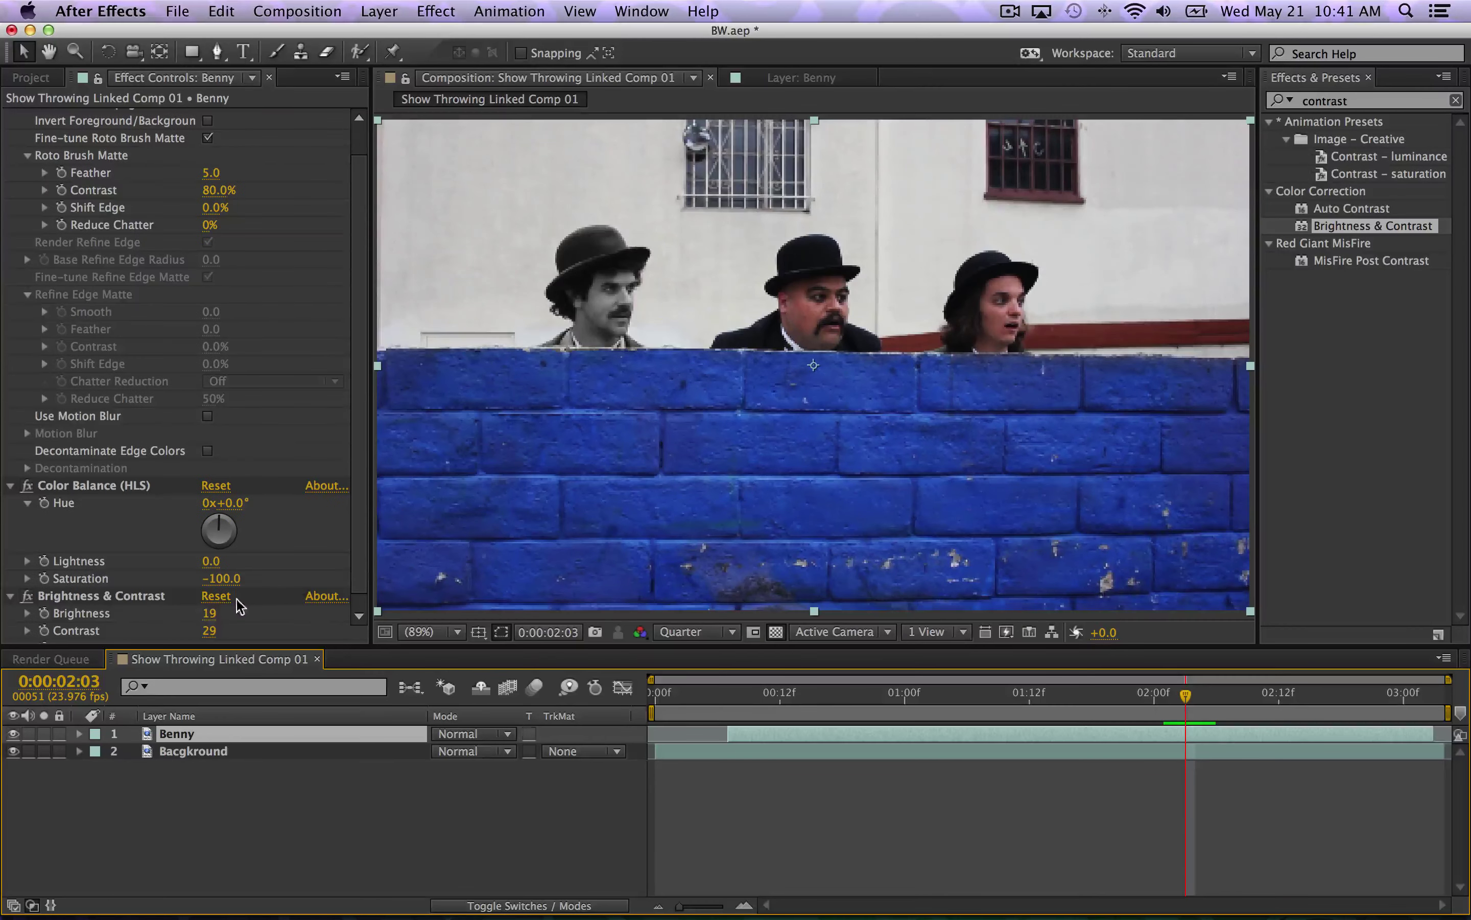
pyautogui.moveTo(207, 613); pyautogui.dragTo(226, 607)
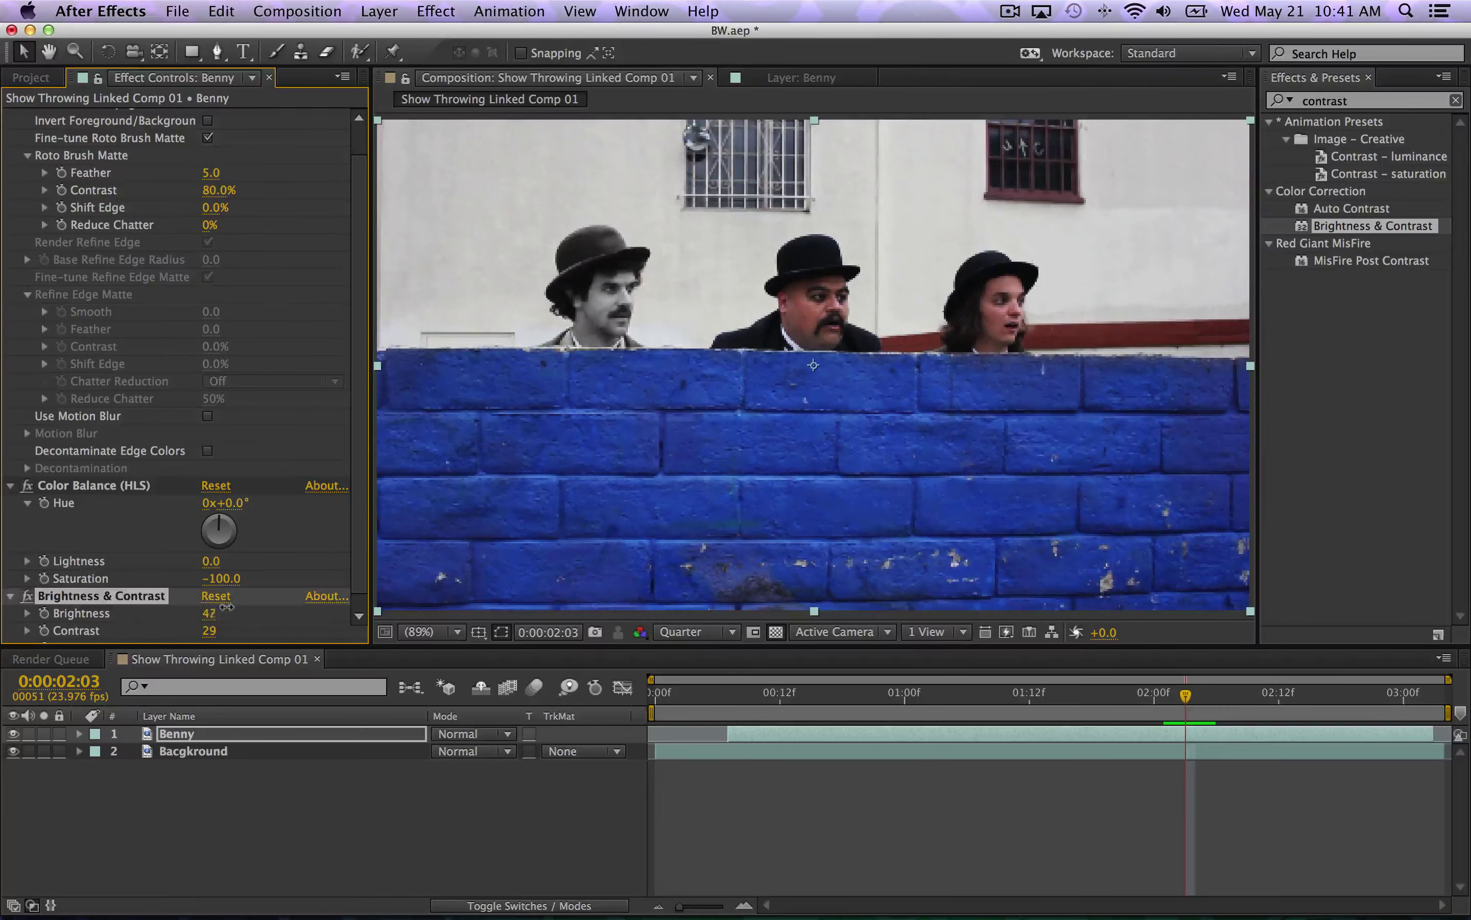
pyautogui.click(380, 812)
# - Delete the Brightness & Contrast effect from both the upper layer and the Bacground layer
pyautogui.click(81, 599)
pyautogui.press('Delete')
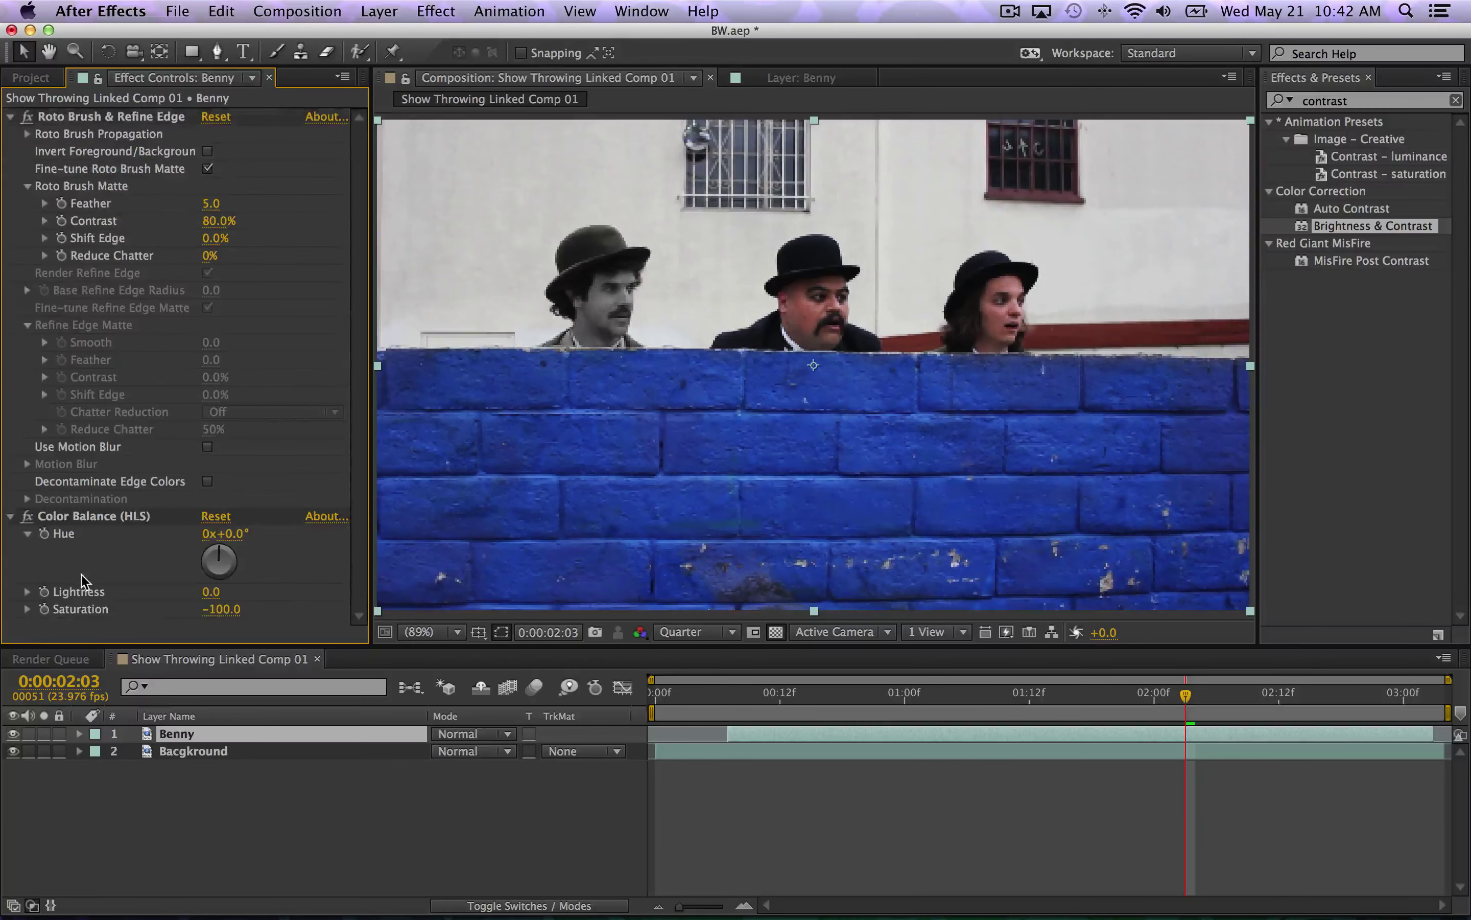
pyautogui.click(175, 757)
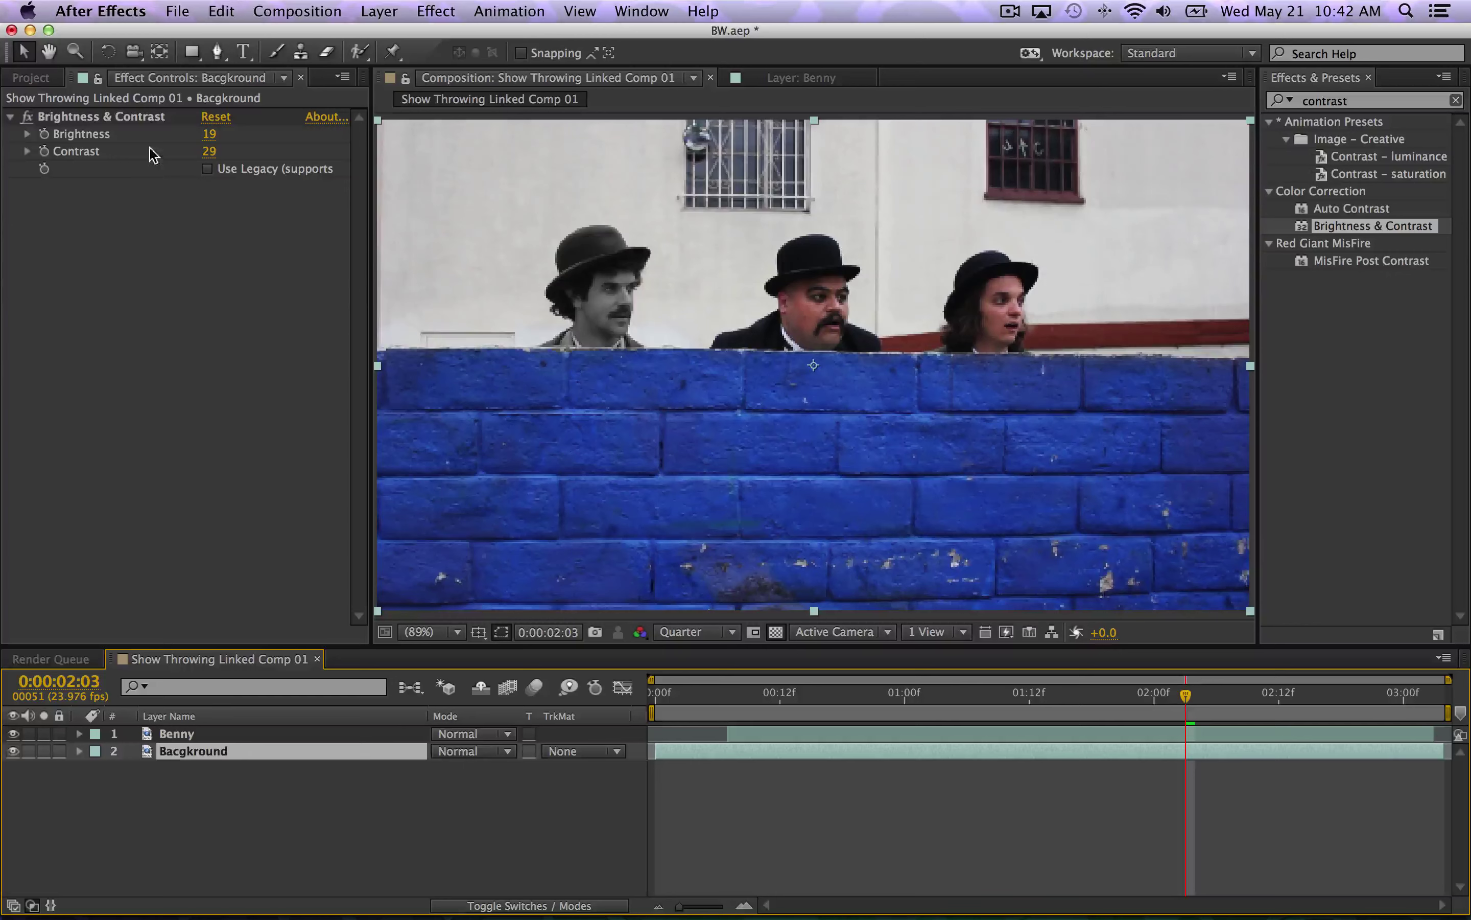
pyautogui.click(146, 120)
pyautogui.press('Delete')
pyautogui.click(1257, 764)
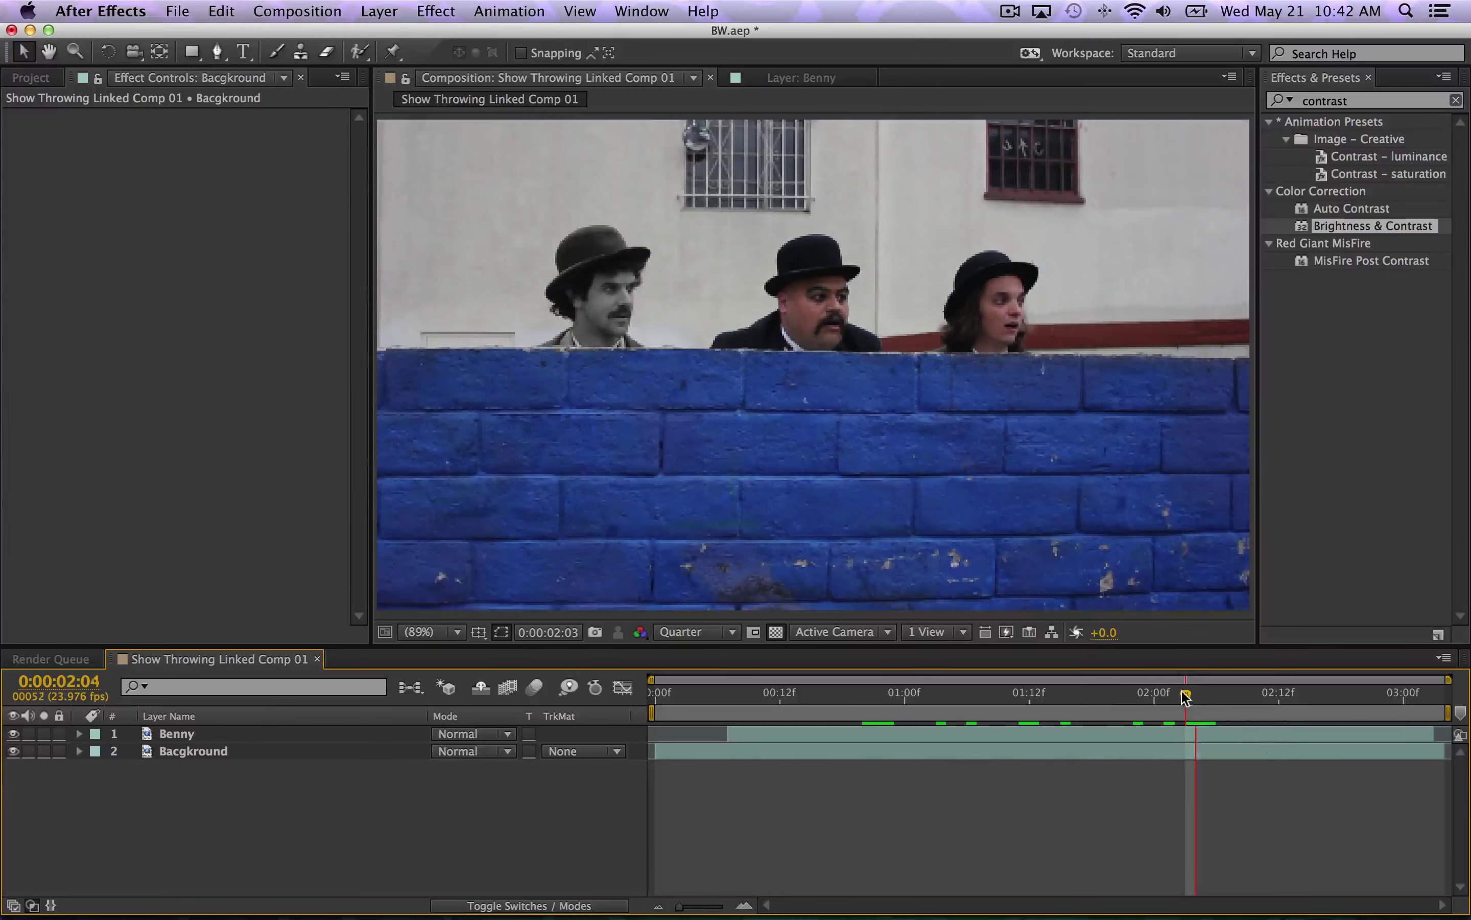
# - Scrub the composition to 0:00:02:01, then look at the joycamp test sequence in Premiere Pro and return to After Effects
pyautogui.moveTo(1182, 693)
pyautogui.mouseDown()
pyautogui.moveTo(1056, 702)
pyautogui.moveTo(1164, 696)
pyautogui.mouseUp()
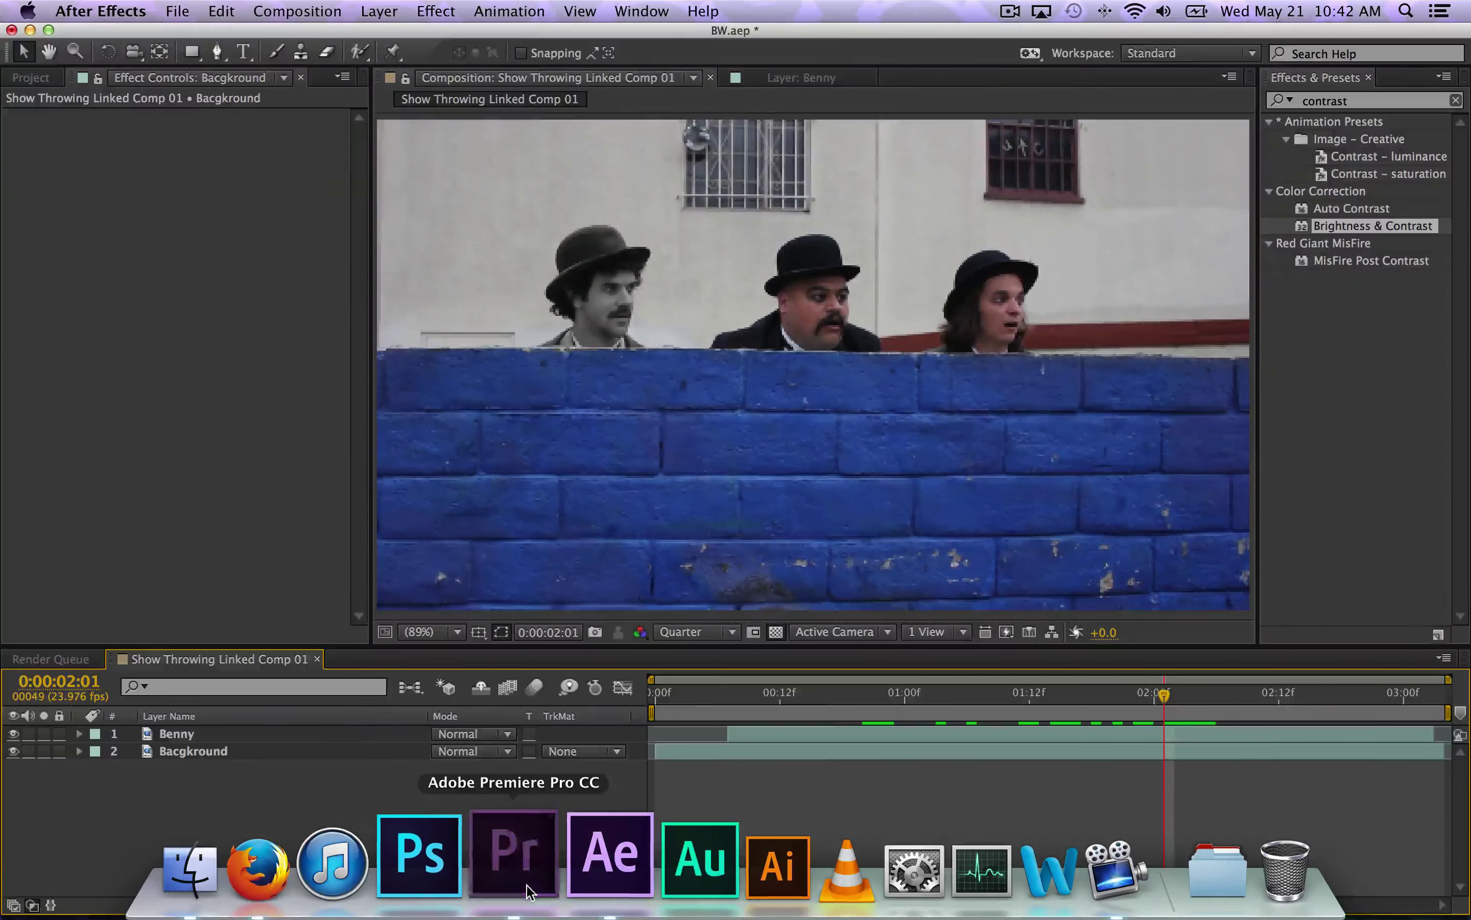
pyautogui.click(524, 882)
pyautogui.moveTo(807, 540); pyautogui.dragTo(804, 644)
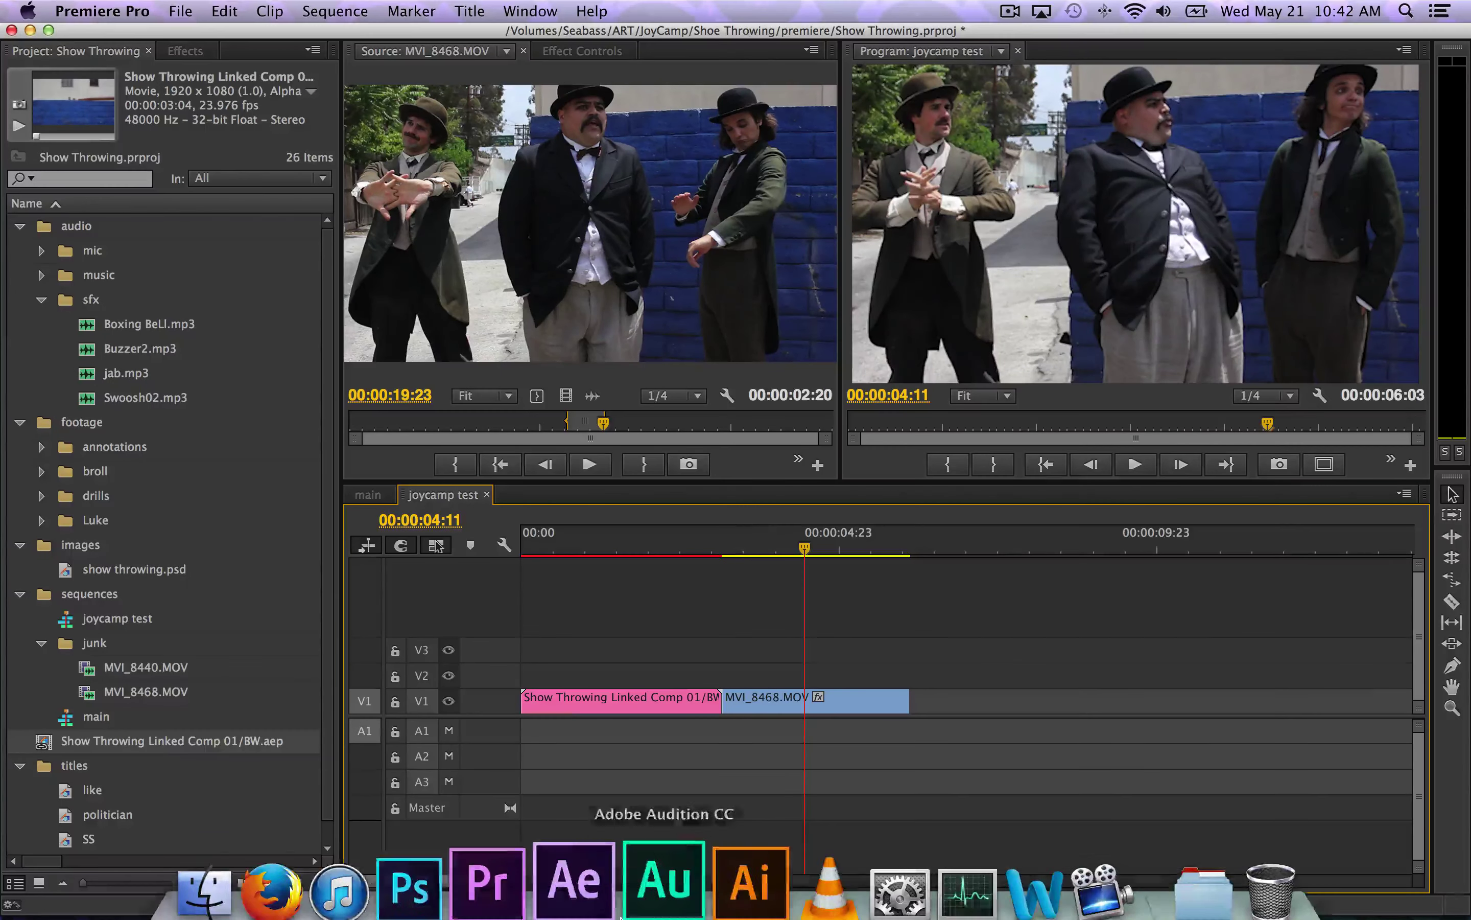
pyautogui.click(592, 861)
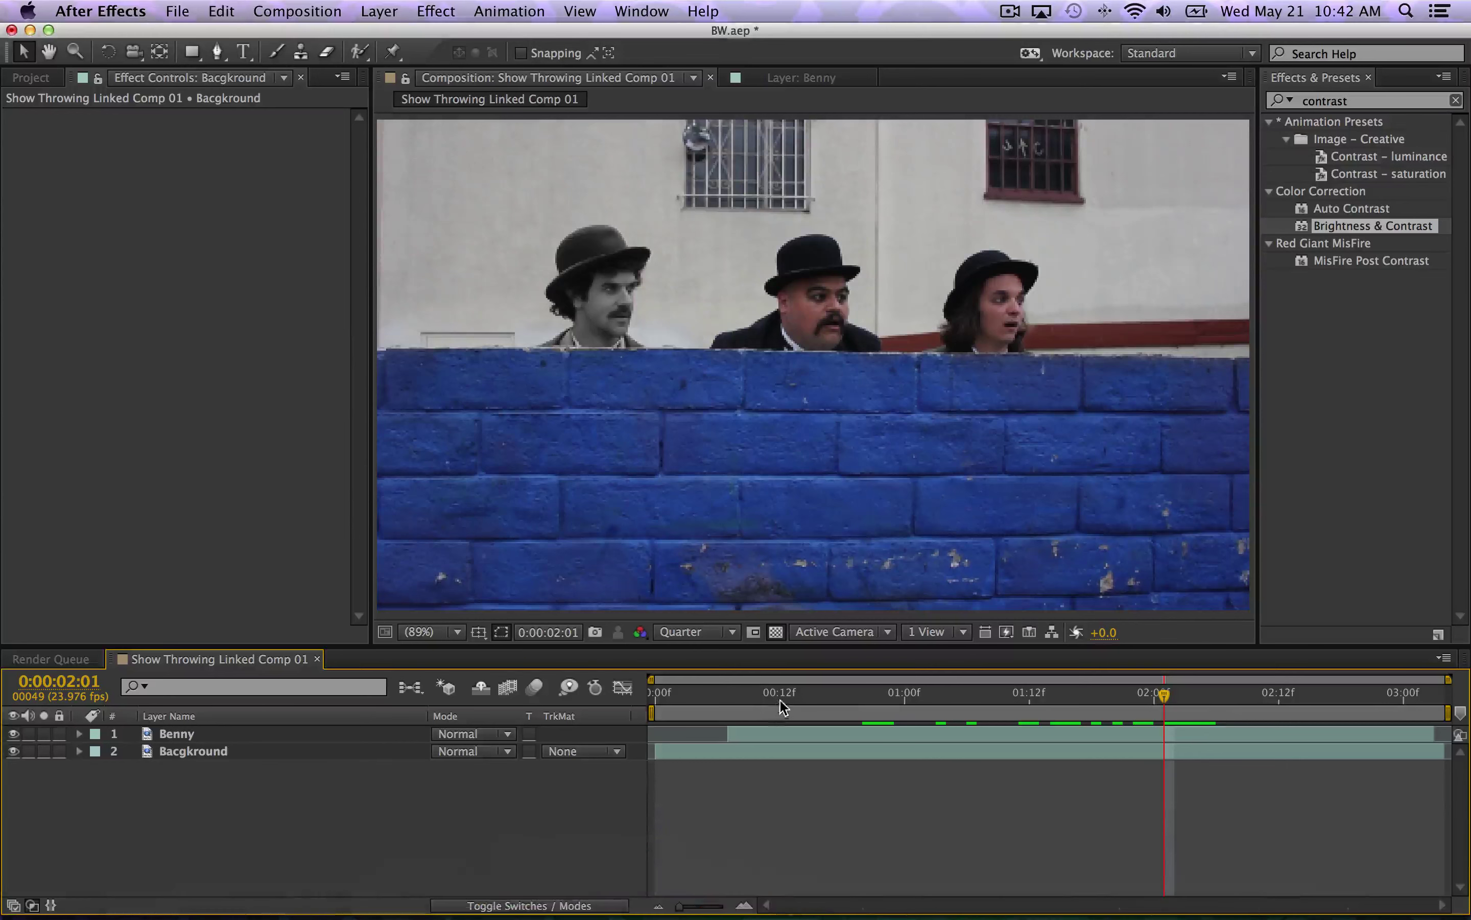
# - Scrub the composition to 0:00:01:23, then check the linked comp in Premiere Pro at 00:00:01:15 of the joycamp test sequence
pyautogui.moveTo(779, 696); pyautogui.dragTo(1161, 692)
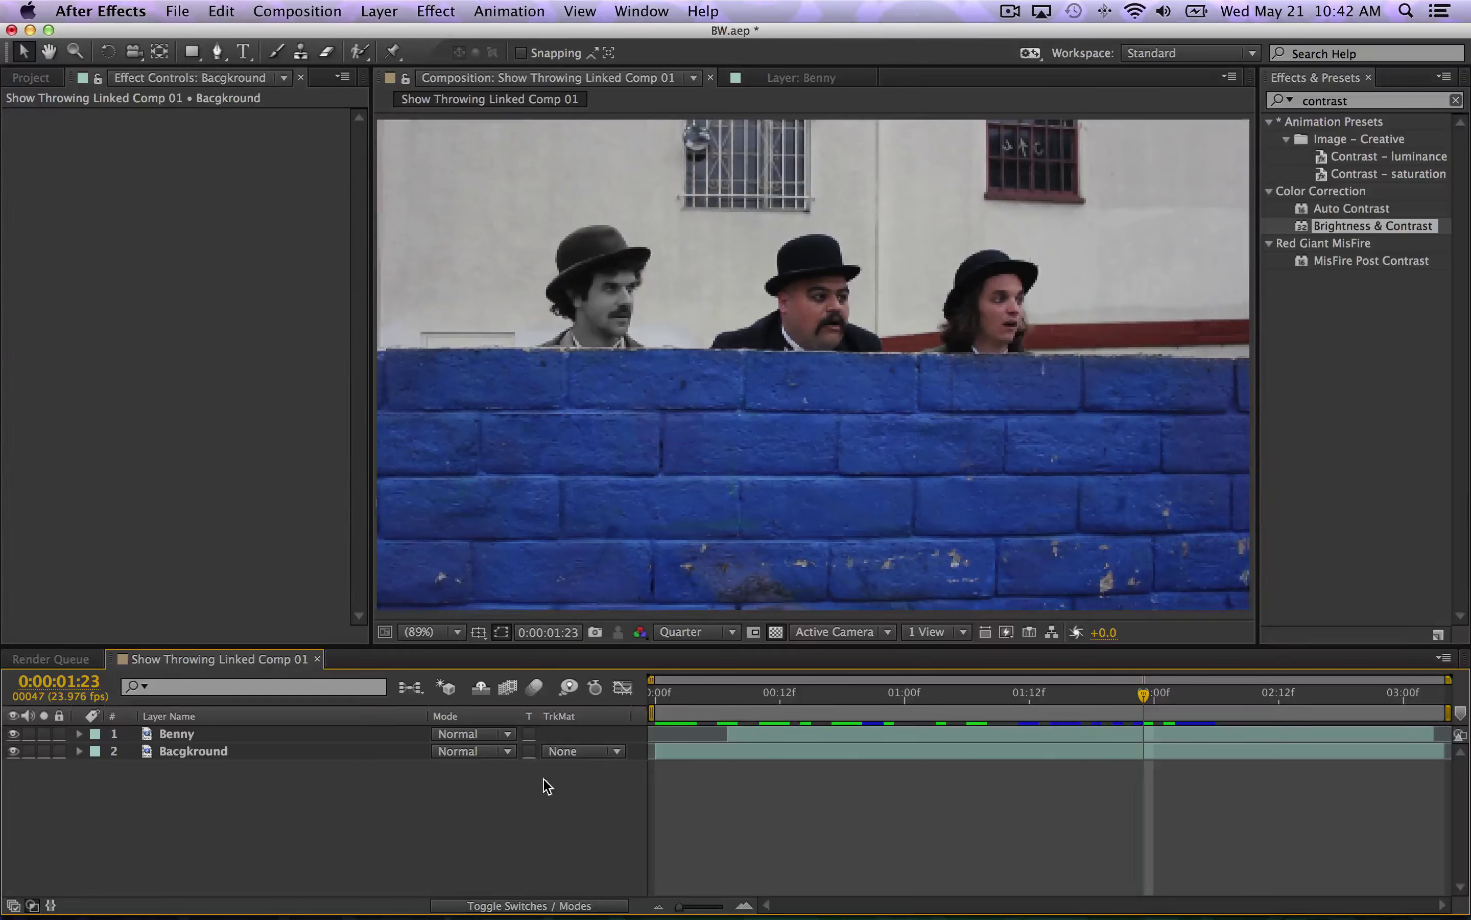
pyautogui.moveTo(495, 915)
pyautogui.click(520, 871)
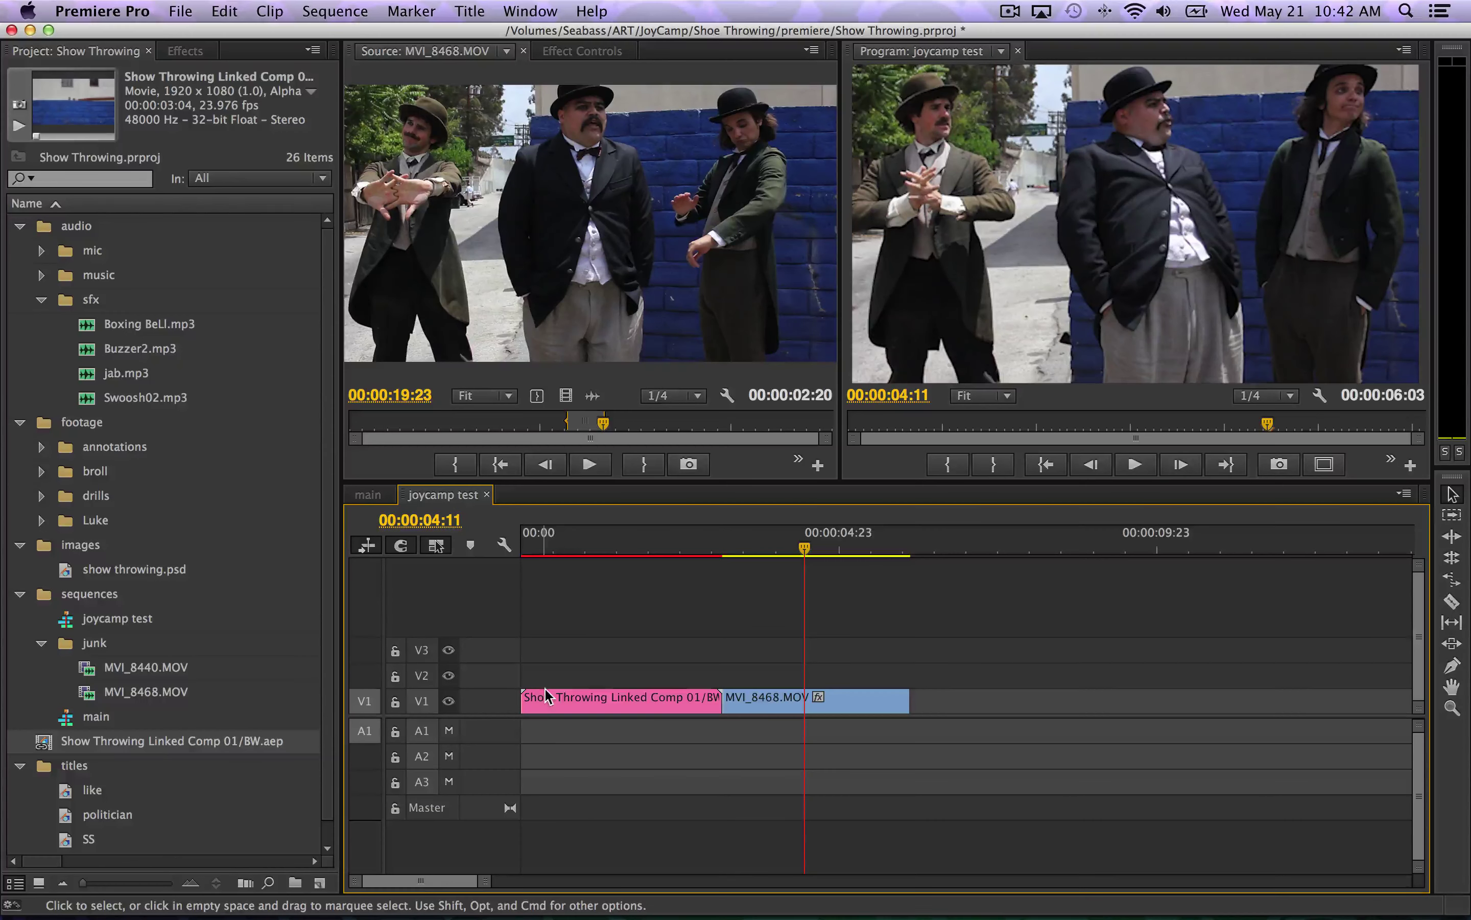
pyautogui.moveTo(584, 547); pyautogui.dragTo(633, 548)
pyautogui.click(639, 550)
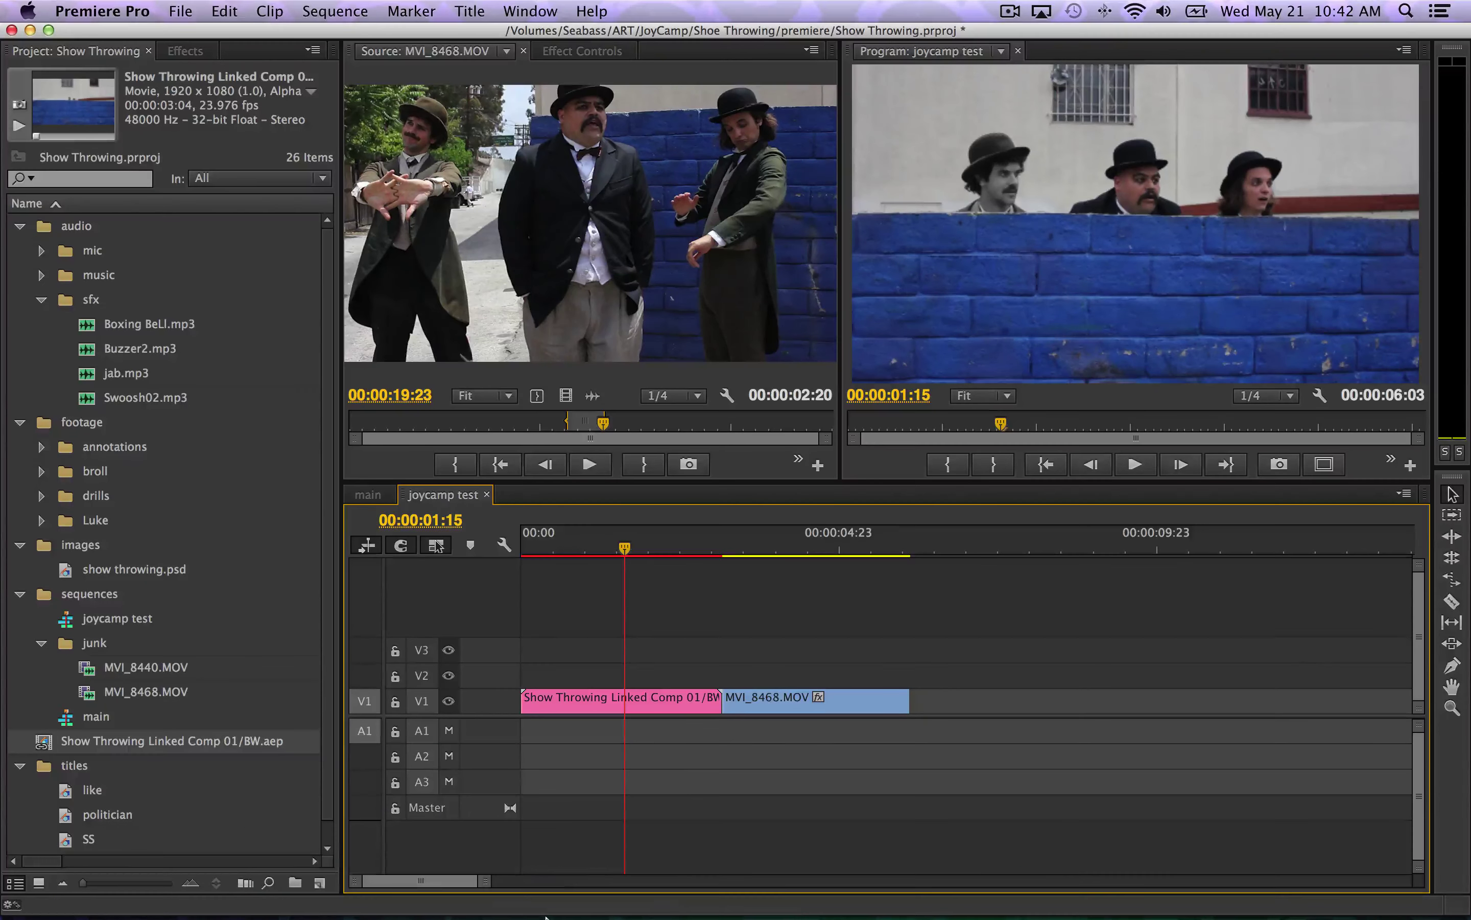
pyautogui.click(581, 900)
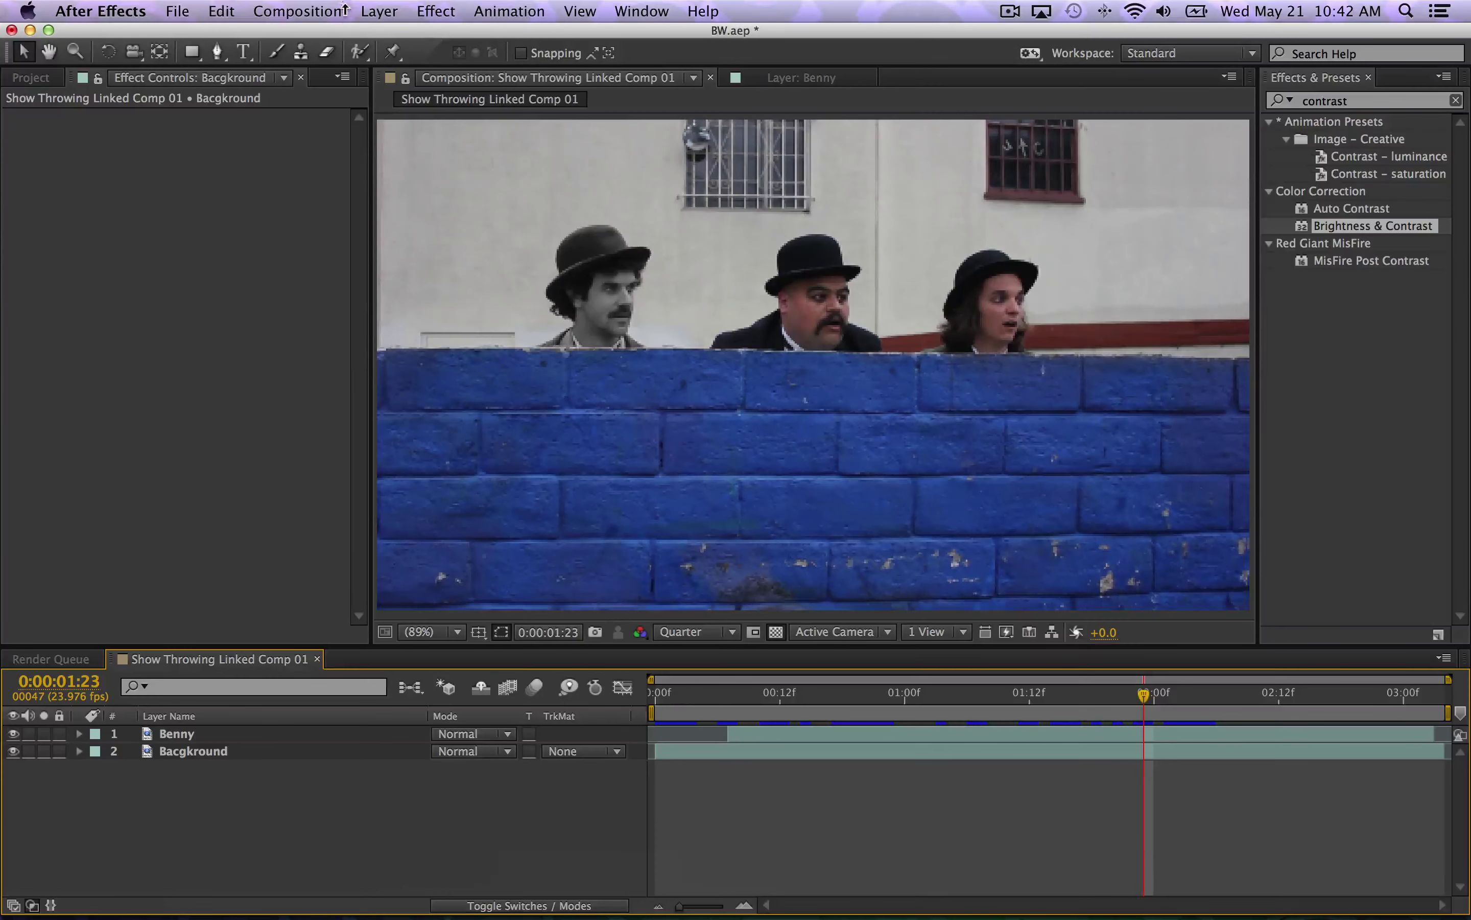
pyautogui.click(298, 11)
pyautogui.click(322, 232)
pyautogui.click(297, 11)
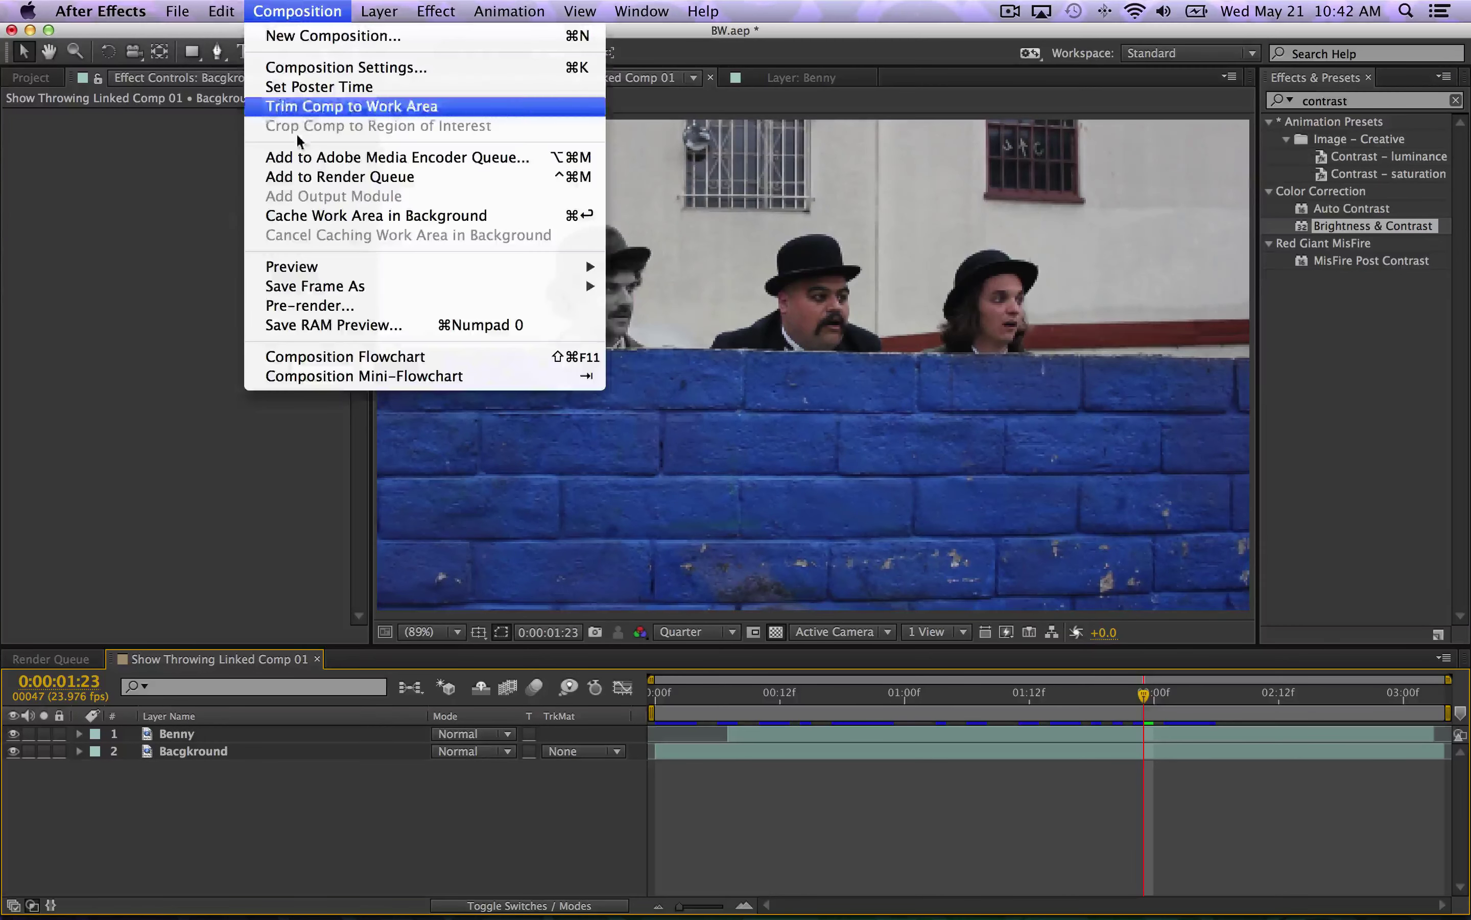
pyautogui.click(291, 862)
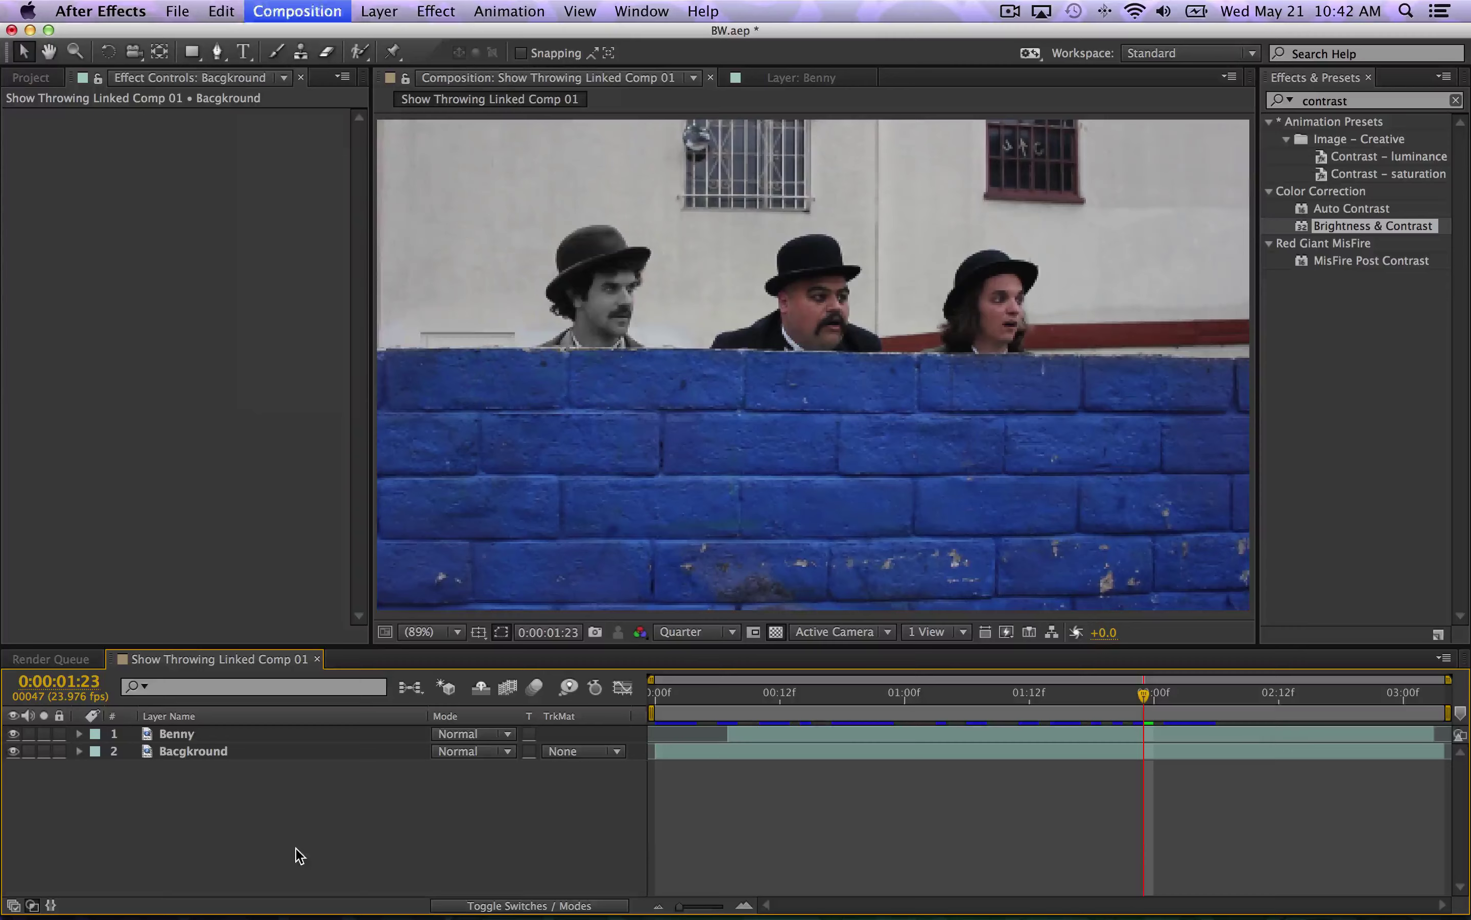
# - In Premiere Pro, move to 00:00:03:17 in joycamp test and replace the MVI_8468.MOV clip with an After Effects composition
pyautogui.moveTo(471, 894)
pyautogui.click(538, 863)
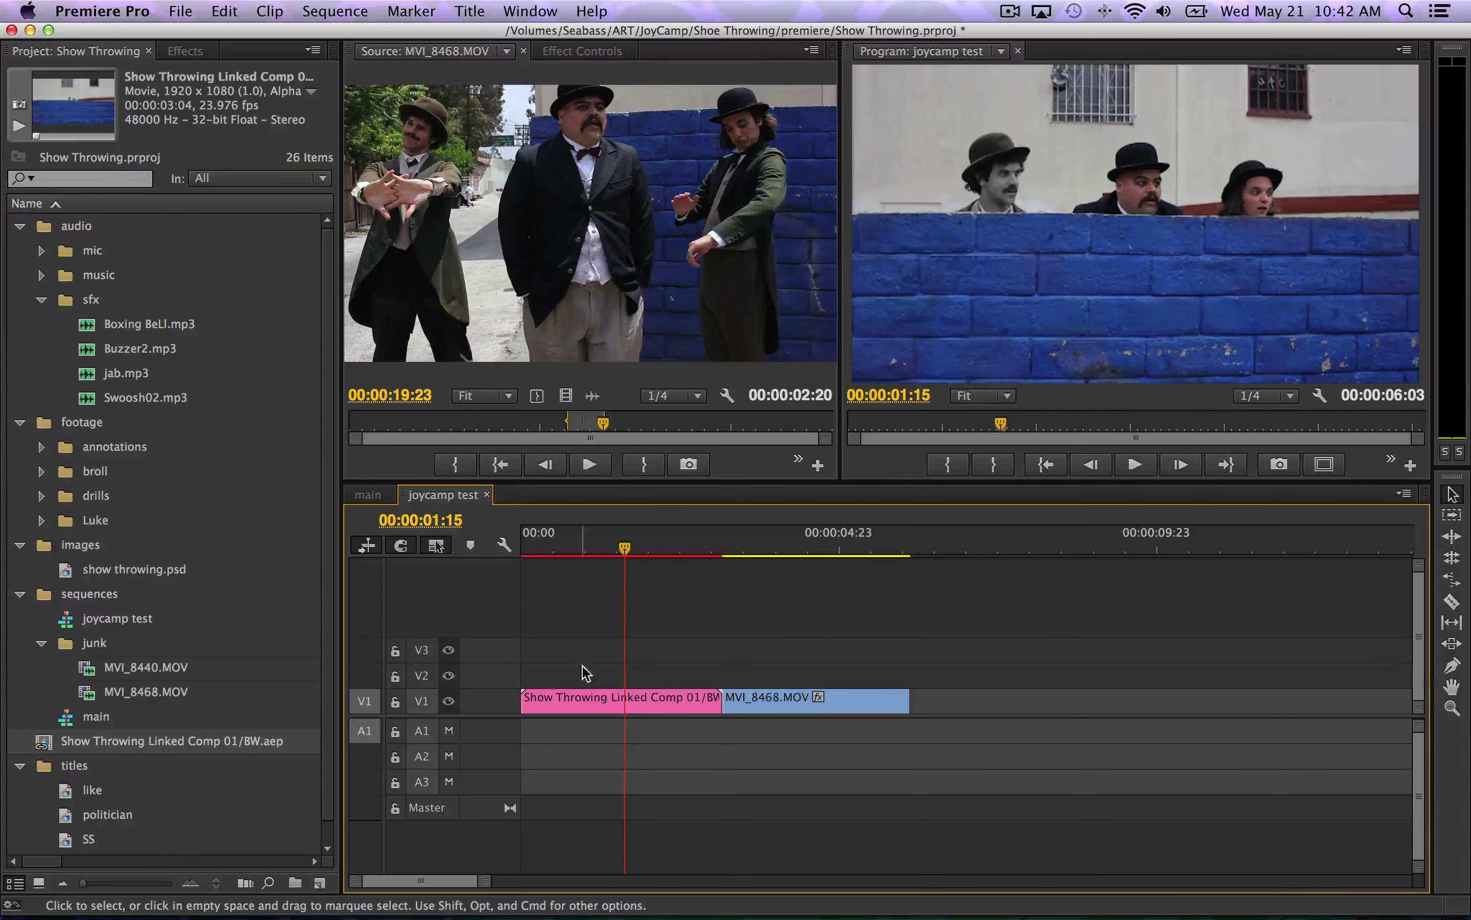
pyautogui.click(624, 702)
pyautogui.click(754, 642)
pyautogui.click(757, 547)
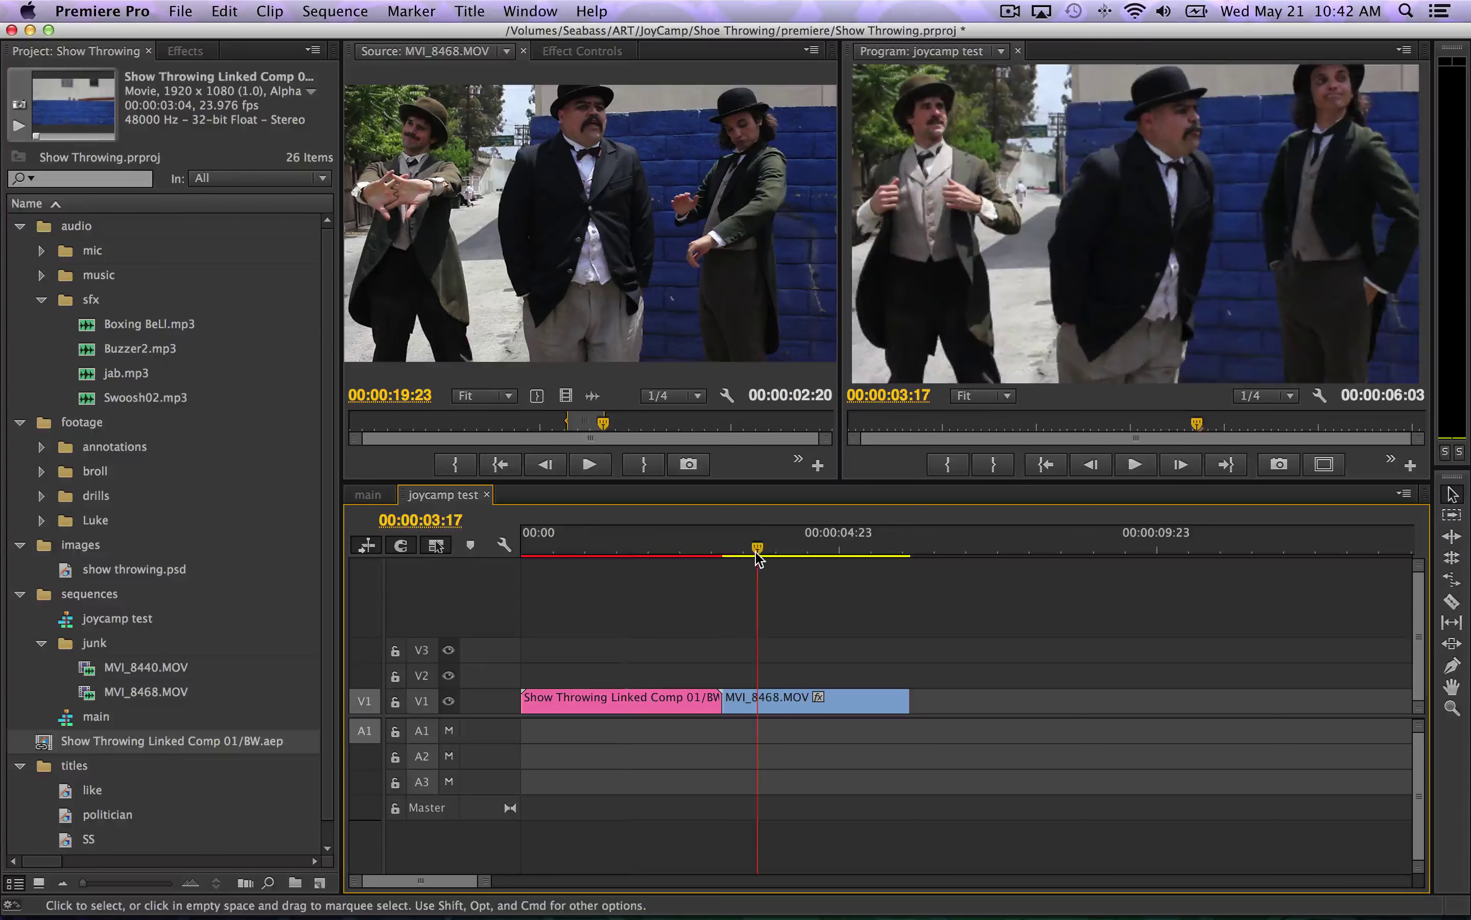
pyautogui.rightClick(757, 707)
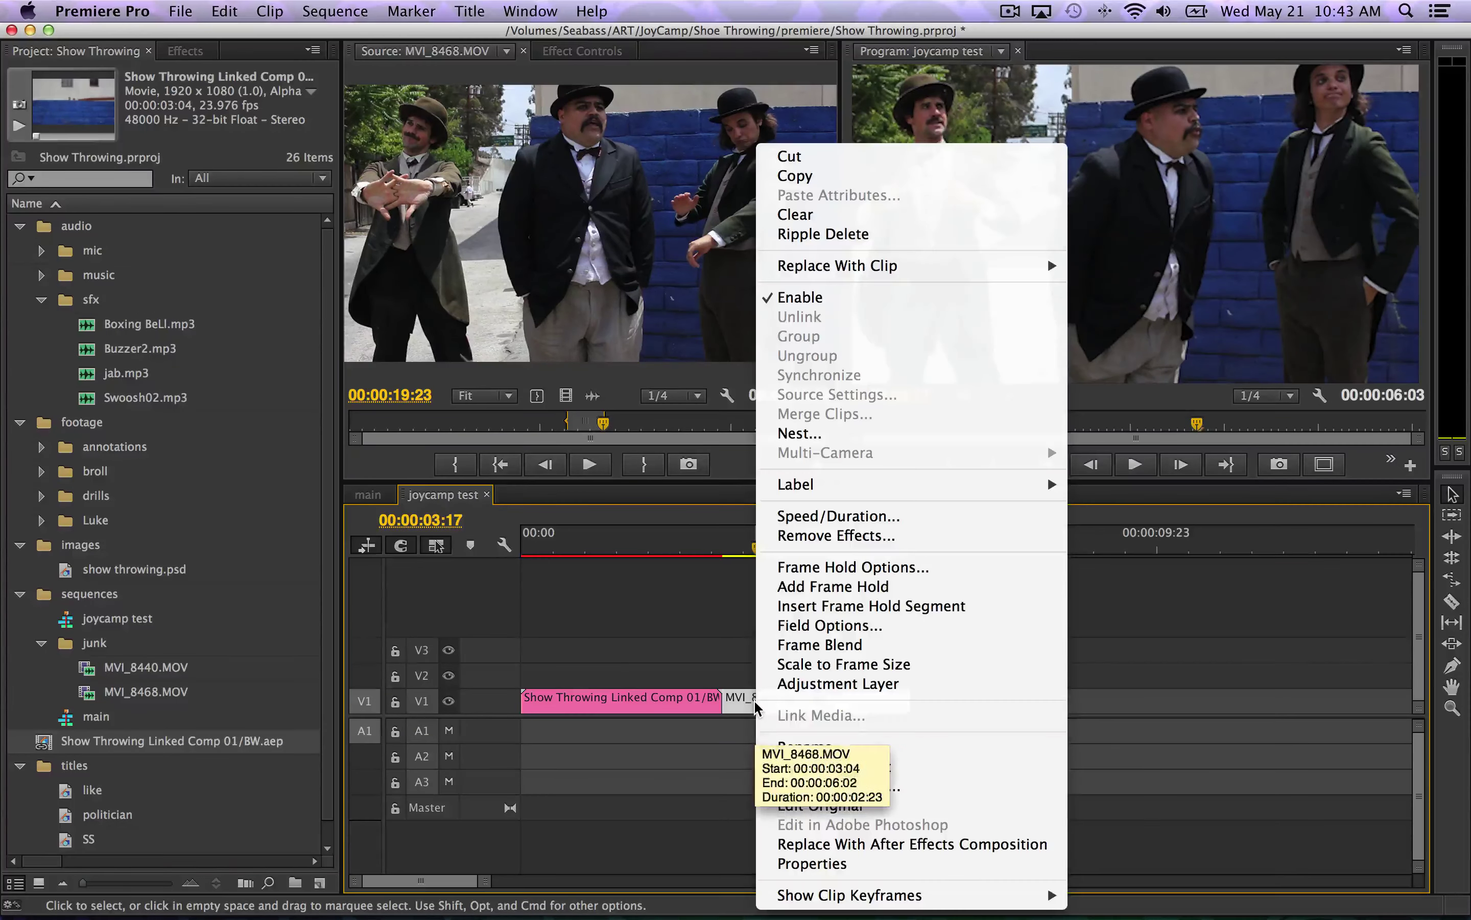
pyautogui.click(798, 844)
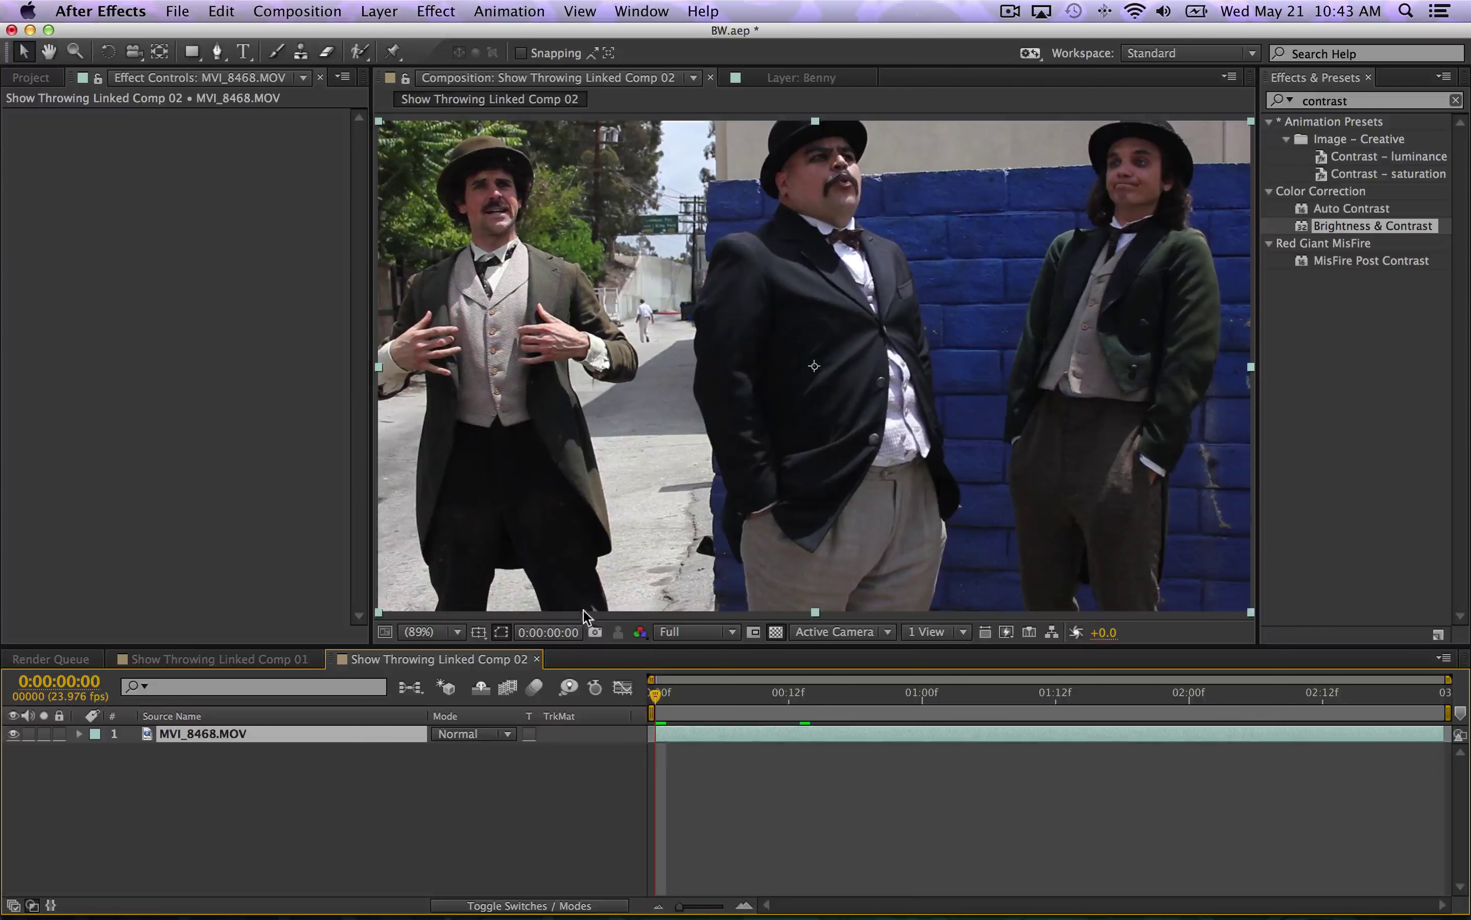
# - Scrub through the new composition, stop at 0:00:00:16 and rename the MVI_8468.MOV layer as Background
pyautogui.moveTo(662, 696); pyautogui.dragTo(822, 696)
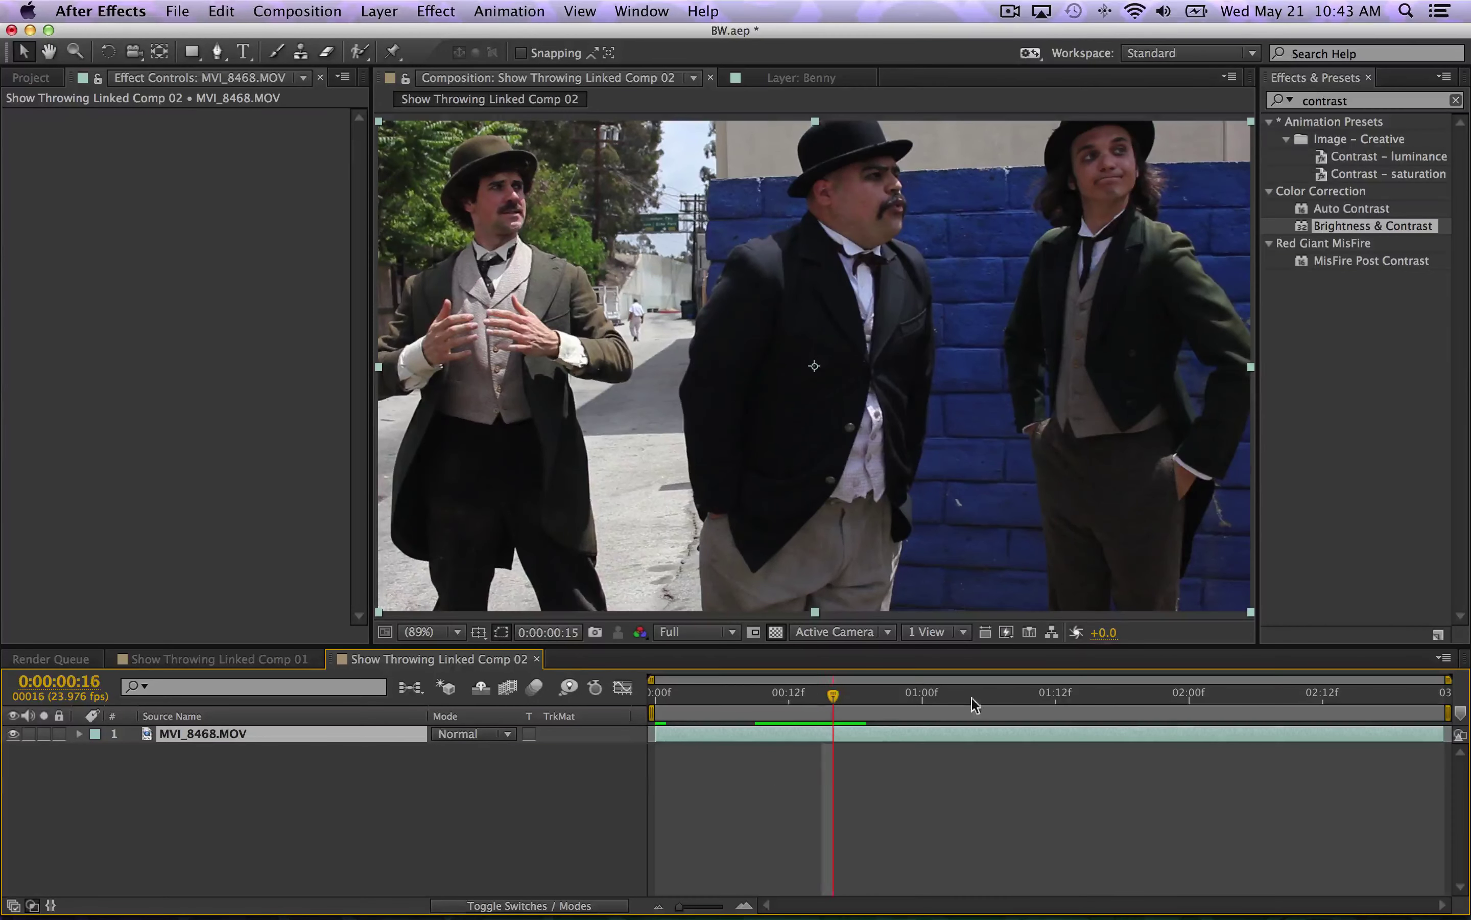
pyautogui.moveTo(972, 698); pyautogui.dragTo(833, 695)
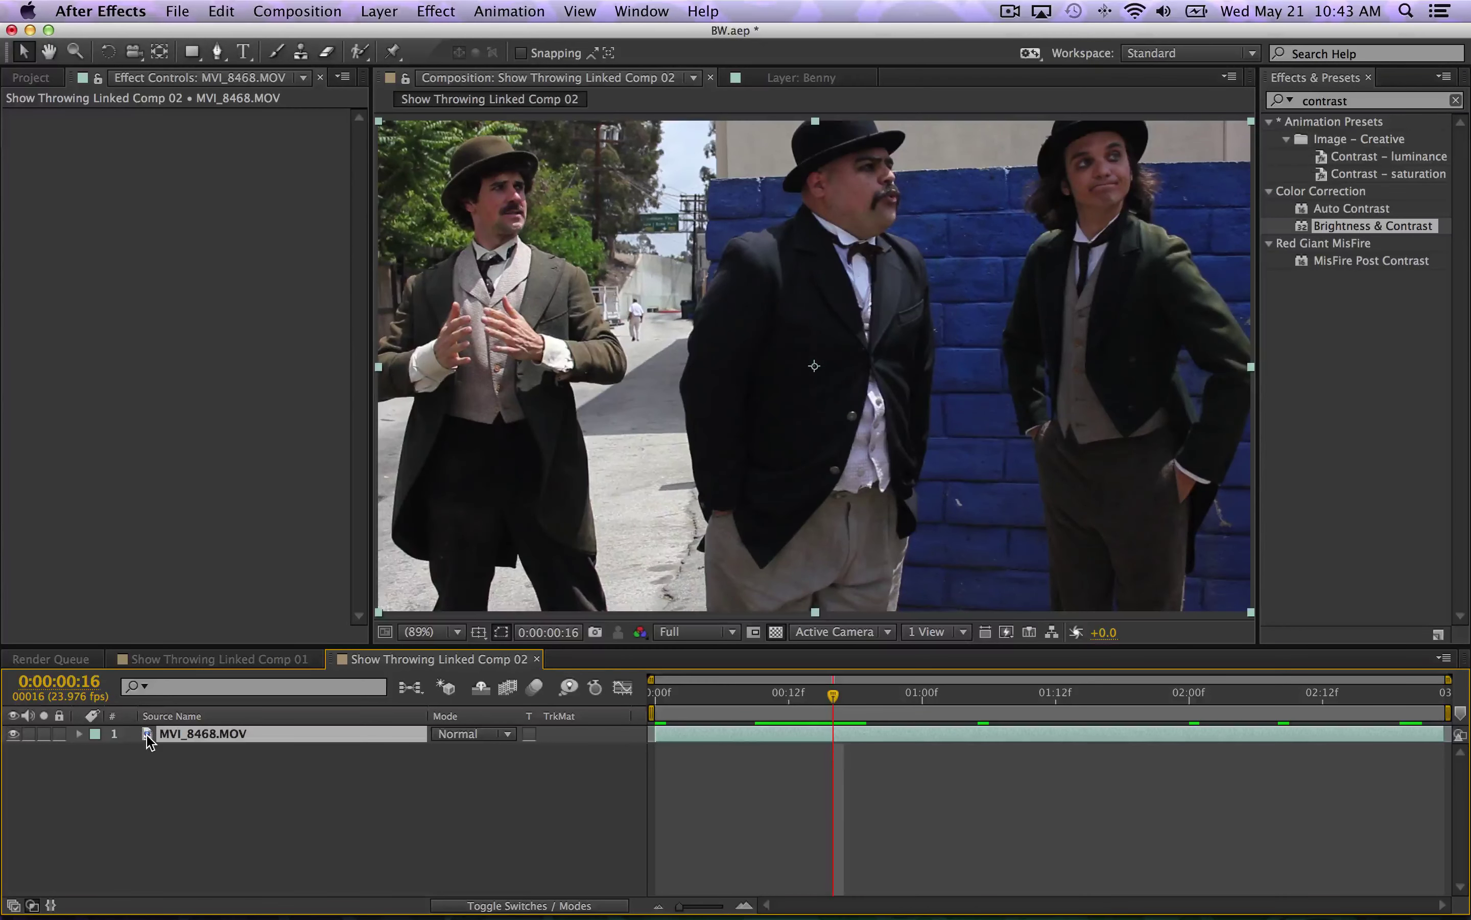
pyautogui.press('Return')
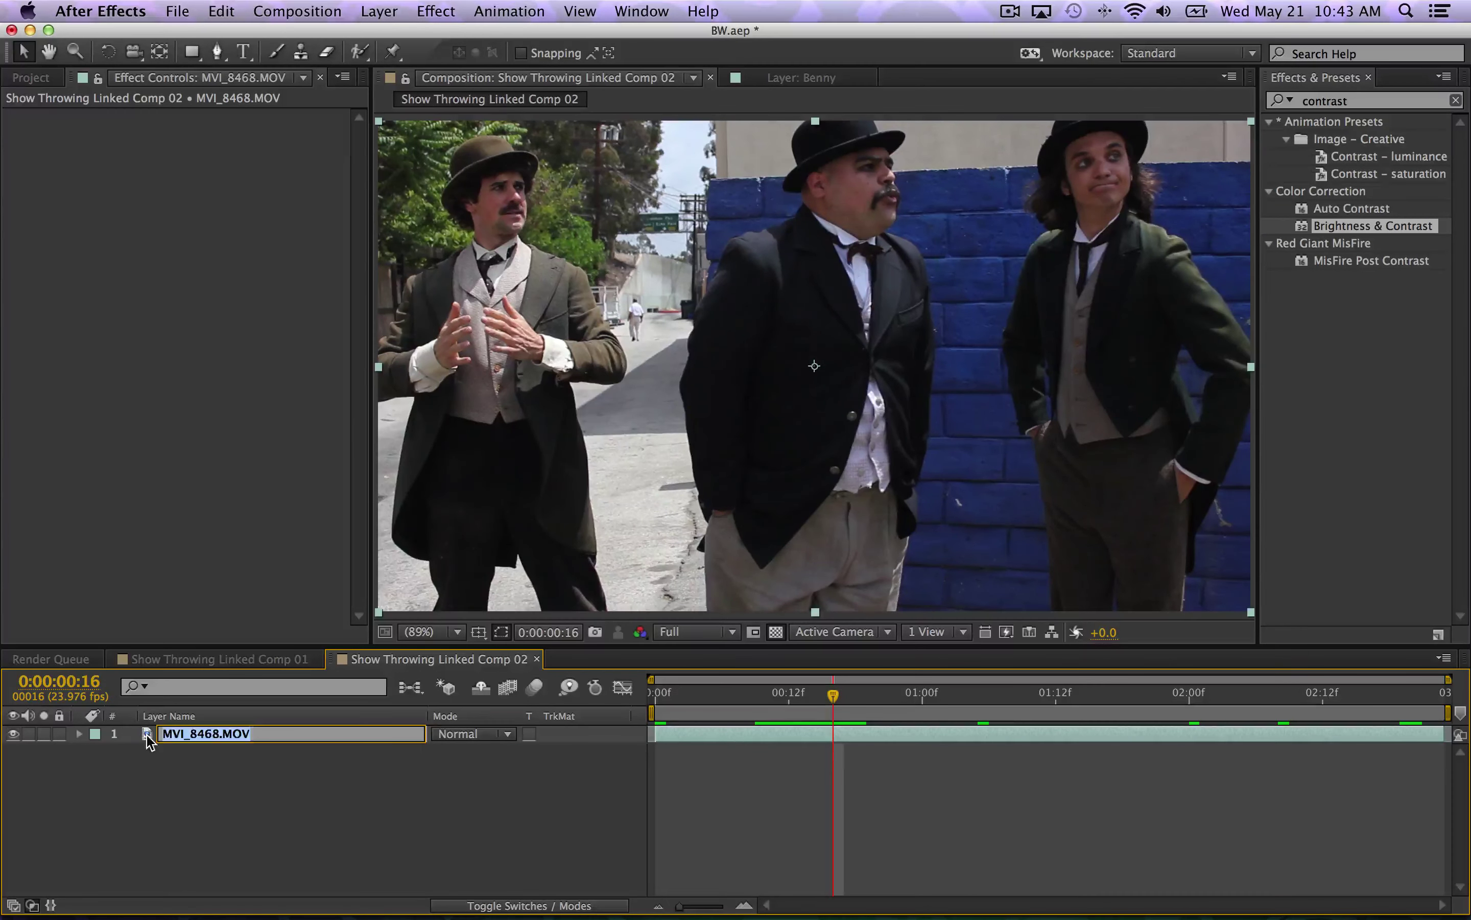
pyautogui.write('Background')
pyautogui.press('Return')
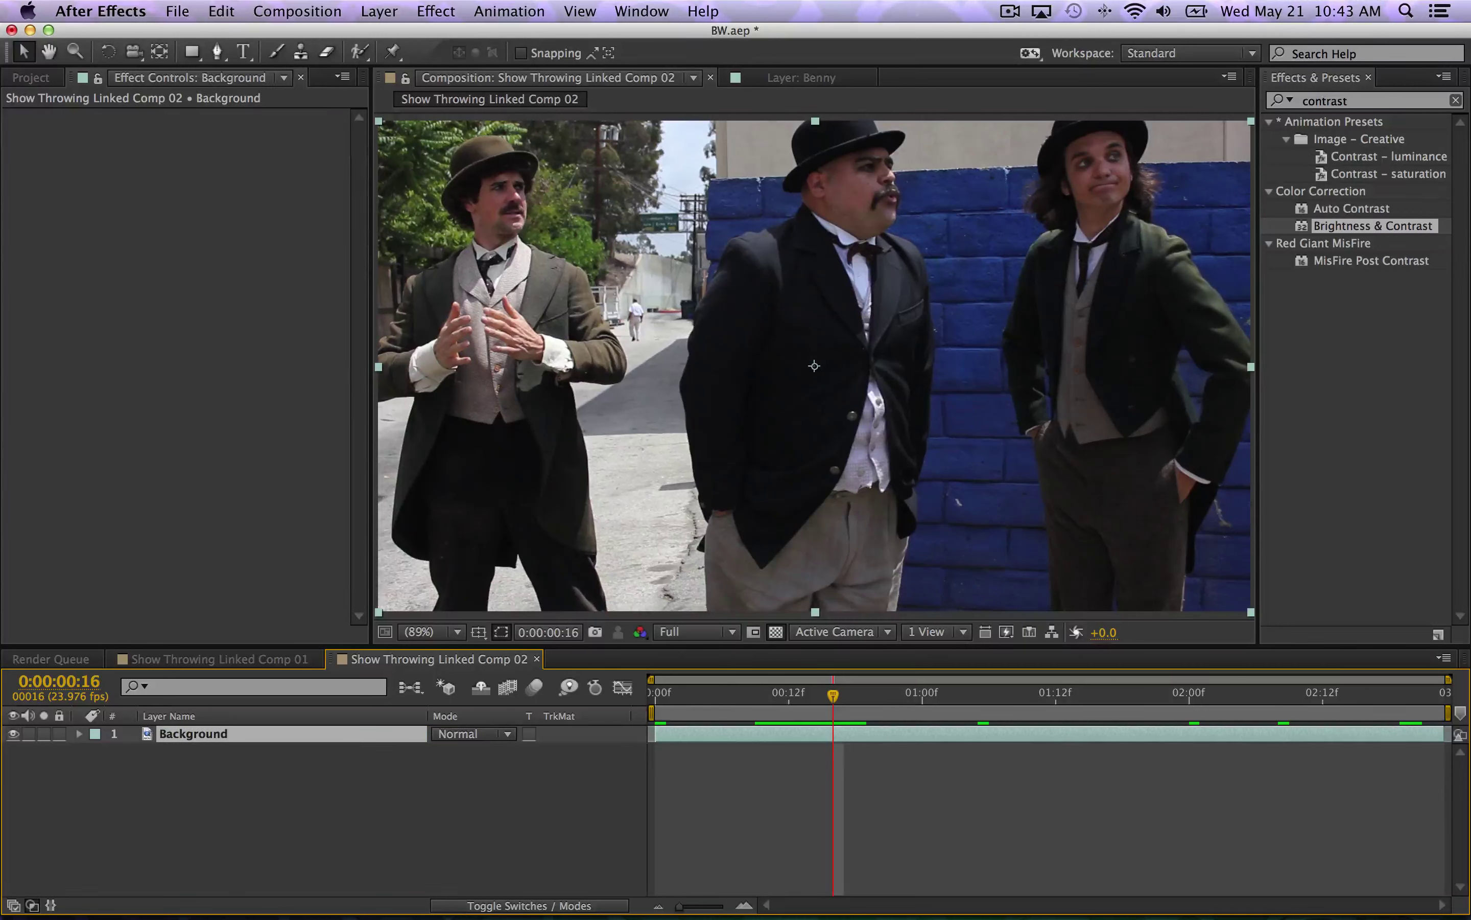
# - Duplicate the Background layer, rename the copy with the performer's first name and deselect all layers
pyautogui.press('super+d')
pyautogui.press('Return')
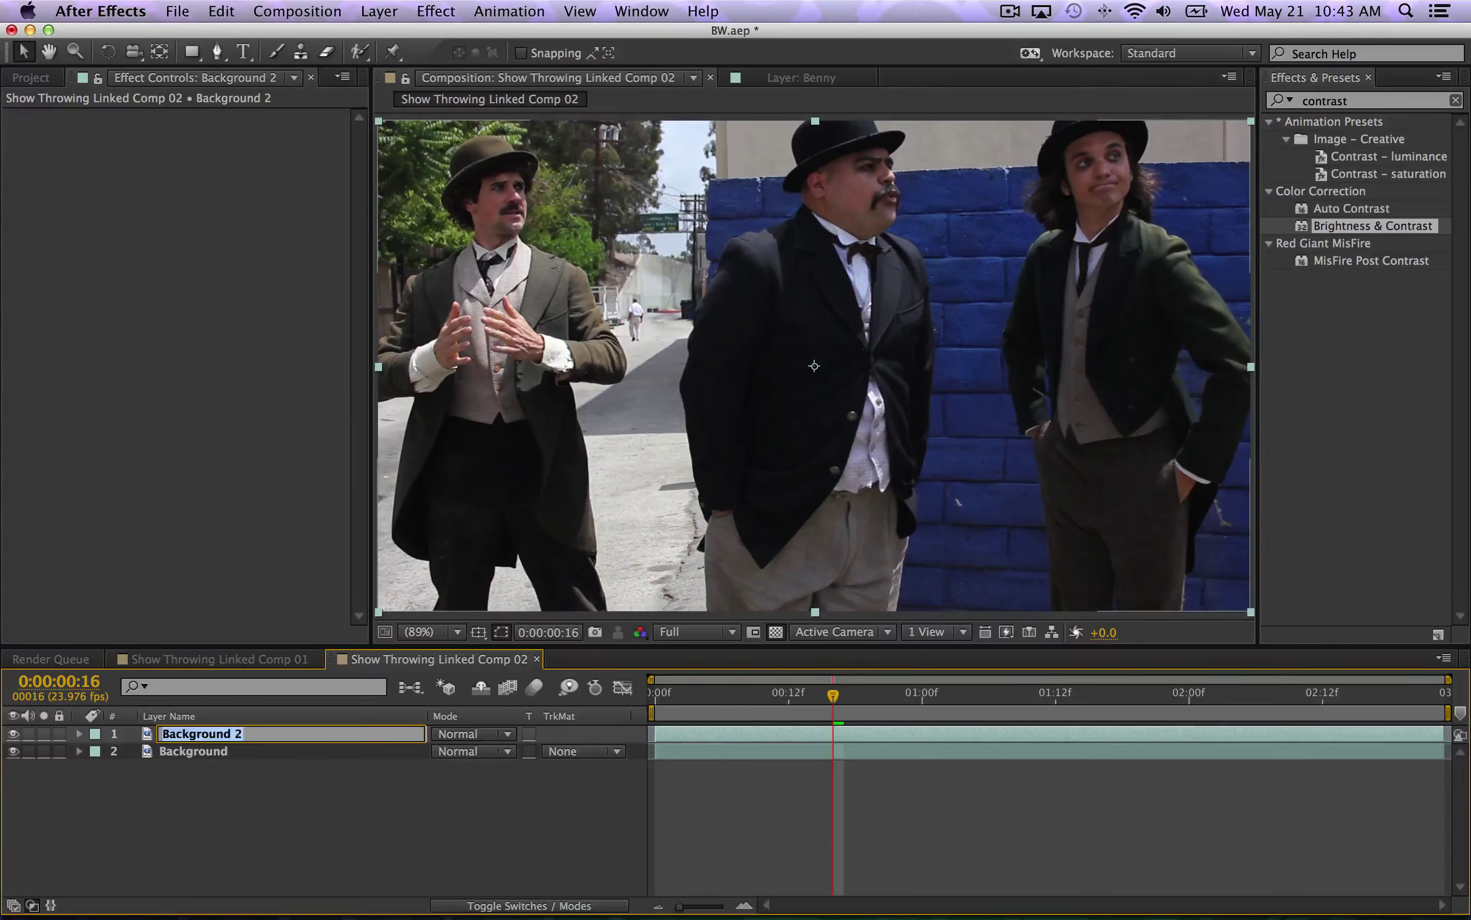
pyautogui.write('Tony')
pyautogui.press('Return')
pyautogui.click(234, 819)
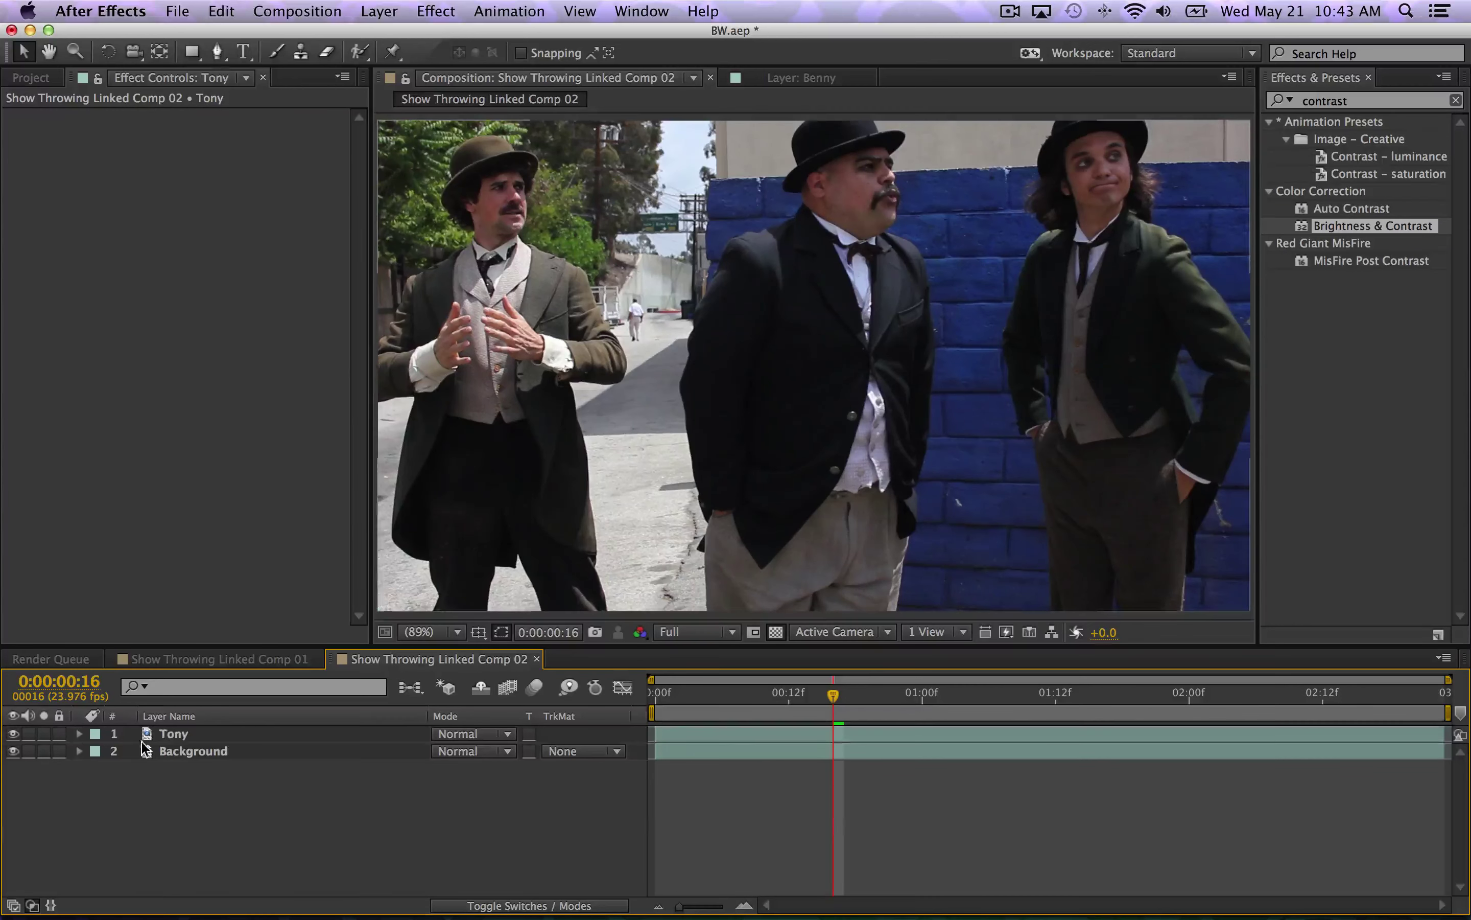
# - Open the duplicated layer above Background at 0:00:00:00 and select the middle man as foreground with the Roto Brush
pyautogui.doubleClick(147, 738)
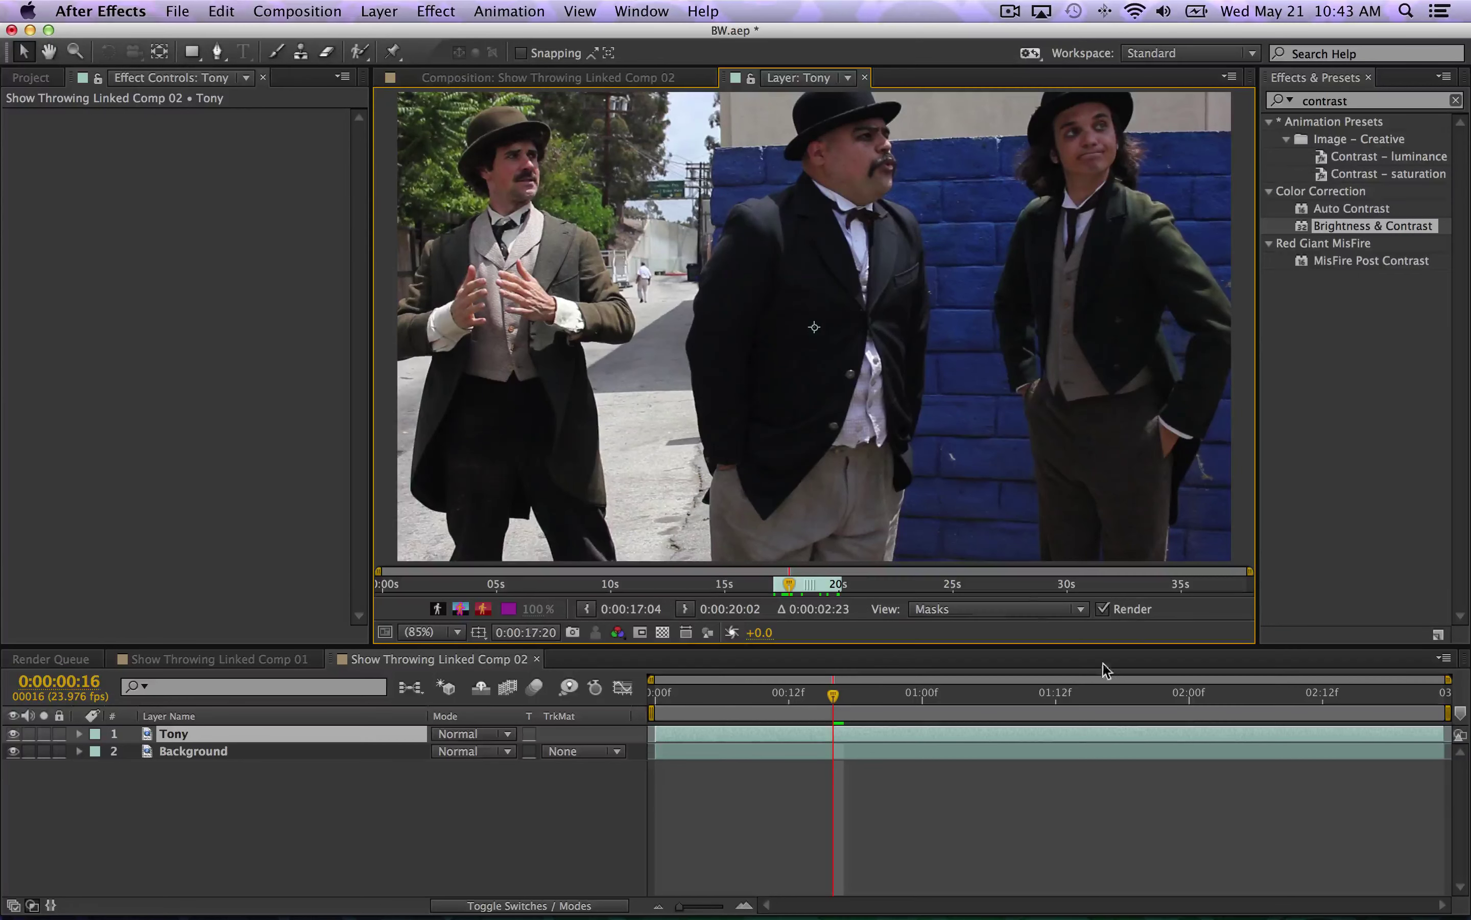
pyautogui.click(1078, 693)
pyautogui.moveTo(1078, 695); pyautogui.dragTo(643, 712)
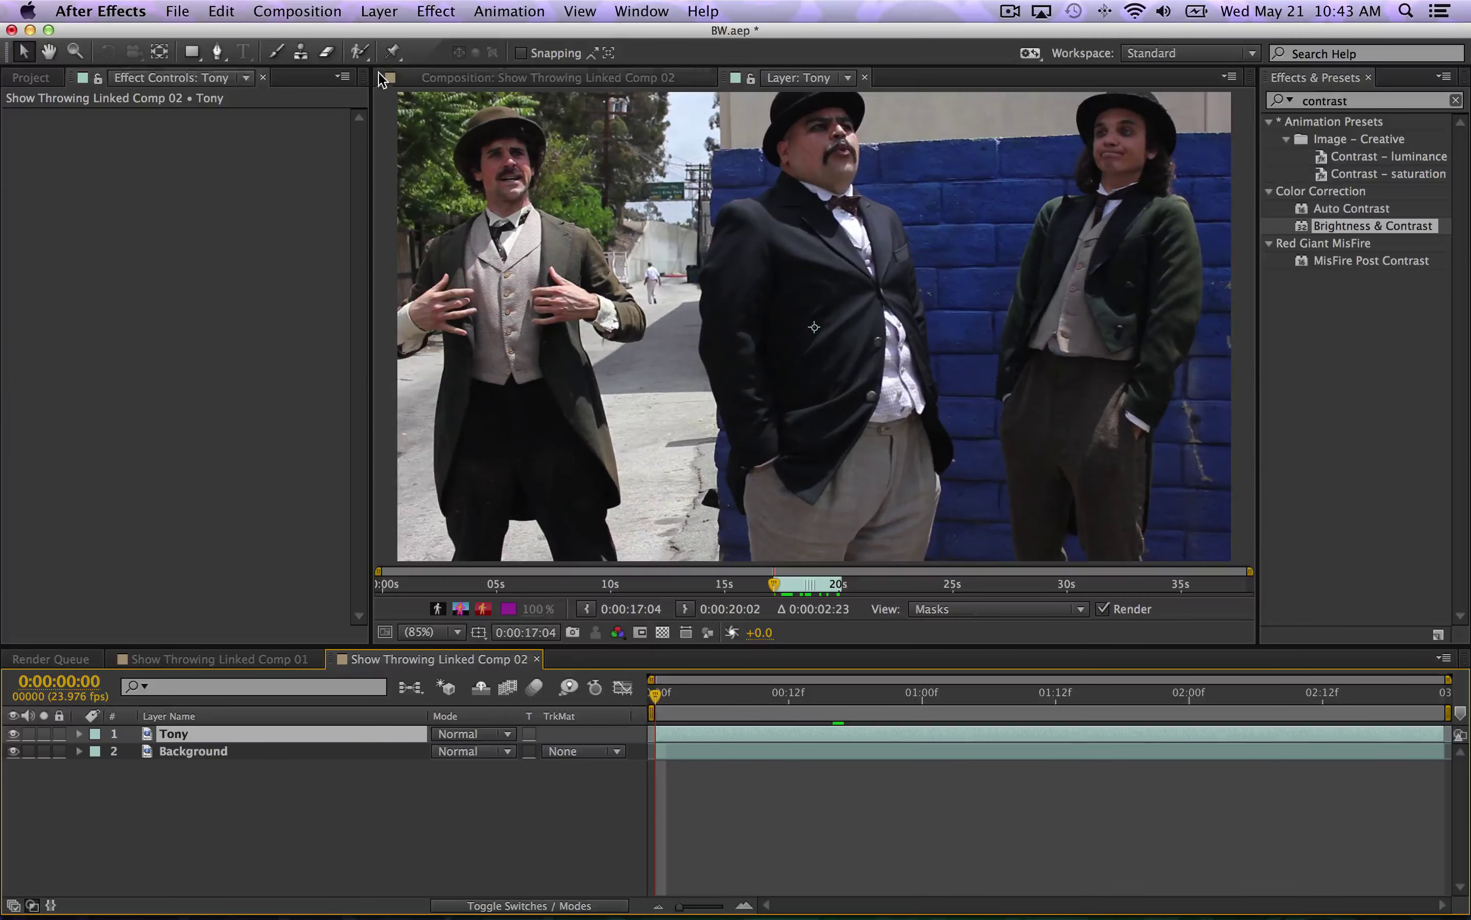
pyautogui.click(361, 53)
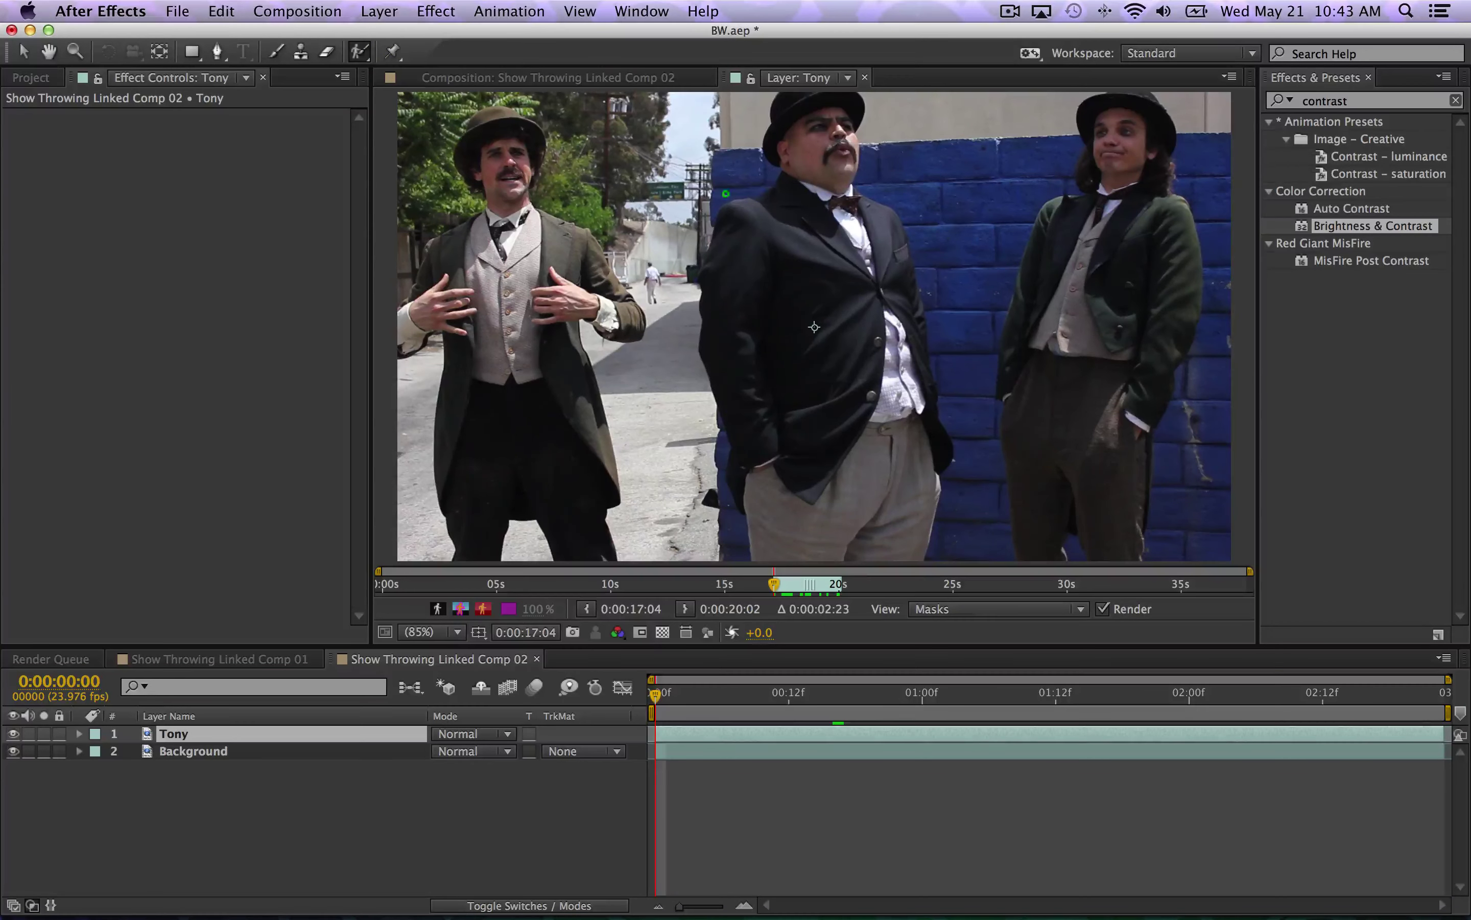
pyautogui.moveTo(854, 112)
pyautogui.mouseDown()
pyautogui.moveTo(783, 99)
pyautogui.moveTo(776, 149)
pyautogui.moveTo(794, 187)
pyautogui.moveTo(728, 220)
pyautogui.moveTo(715, 278)
pyautogui.moveTo(713, 354)
pyautogui.moveTo(771, 555)
pyautogui.moveTo(889, 558)
pyautogui.moveTo(923, 540)
pyautogui.moveTo(927, 386)
pyautogui.moveTo(889, 220)
pyautogui.moveTo(850, 200)
pyautogui.moveTo(852, 119)
pyautogui.mouseUp()
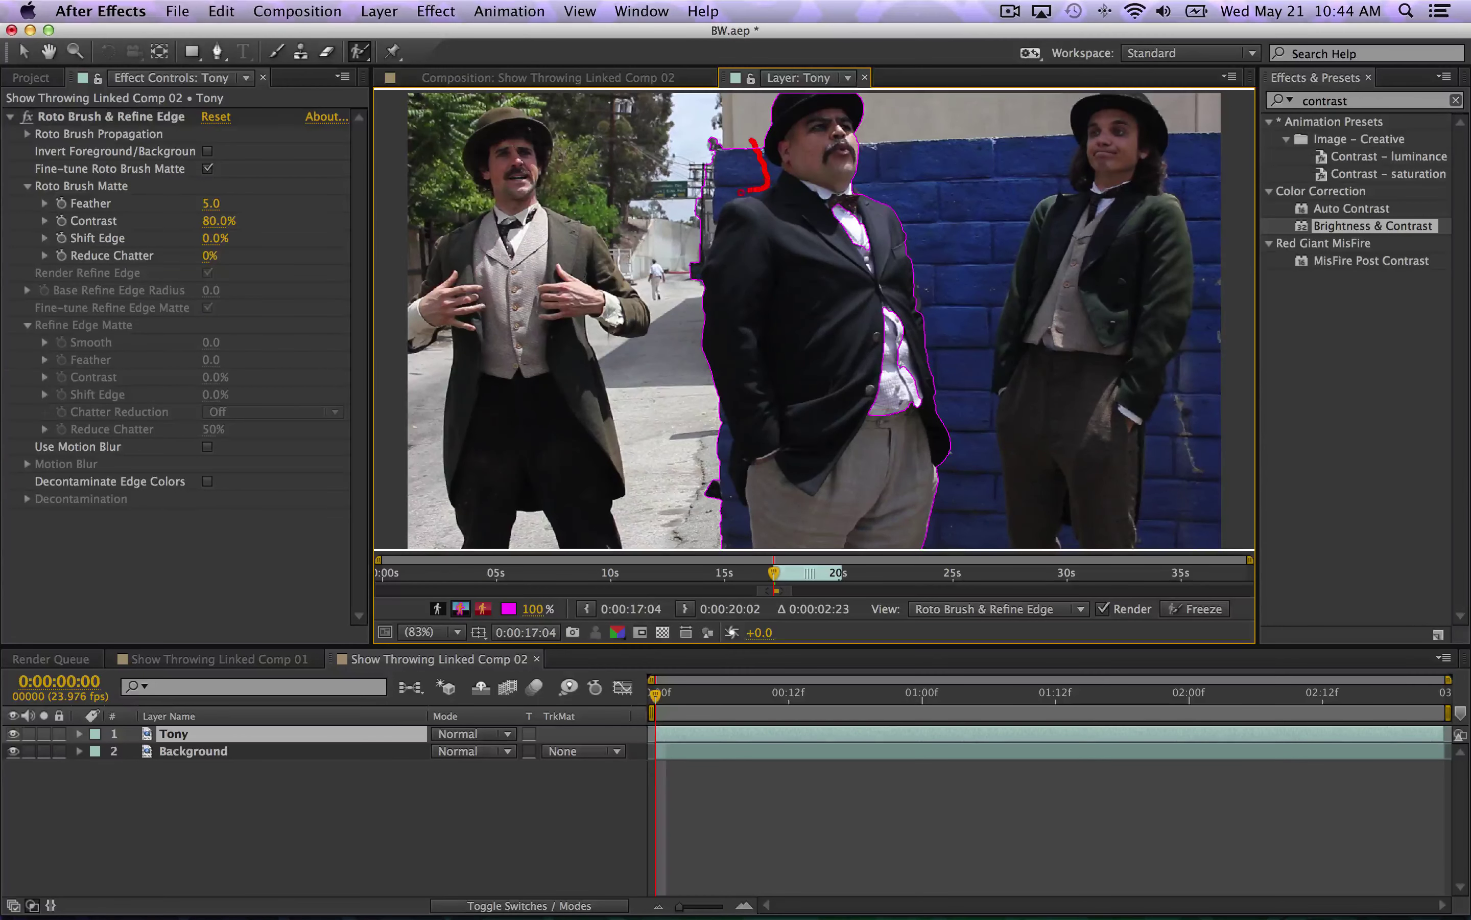
# - Refine the first-frame Roto Brush selection by removing wall areas beside the man's shoulder, arm and trousers and correcting his shirt area
pyautogui.moveTo(720, 207)
pyautogui.mouseDown()
pyautogui.moveTo(673, 171)
pyautogui.moveTo(768, 137)
pyautogui.moveTo(714, 130)
pyautogui.moveTo(769, 131)
pyautogui.mouseUp()
pyautogui.moveTo(696, 267); pyautogui.dragTo(694, 286)
pyautogui.moveTo(715, 406); pyautogui.dragTo(735, 544)
pyautogui.moveTo(888, 305)
pyautogui.mouseDown()
pyautogui.moveTo(891, 440)
pyautogui.moveTo(902, 378)
pyautogui.moveTo(882, 316)
pyautogui.mouseUp()
pyautogui.moveTo(866, 259)
pyautogui.mouseDown()
pyautogui.moveTo(832, 204)
pyautogui.moveTo(826, 269)
pyautogui.mouseUp()
# - Propagate the Roto Brush matte frame by frame to 0:00:00:05 and correct its edge beside the man's upper arm
pyautogui.press('pagedown')
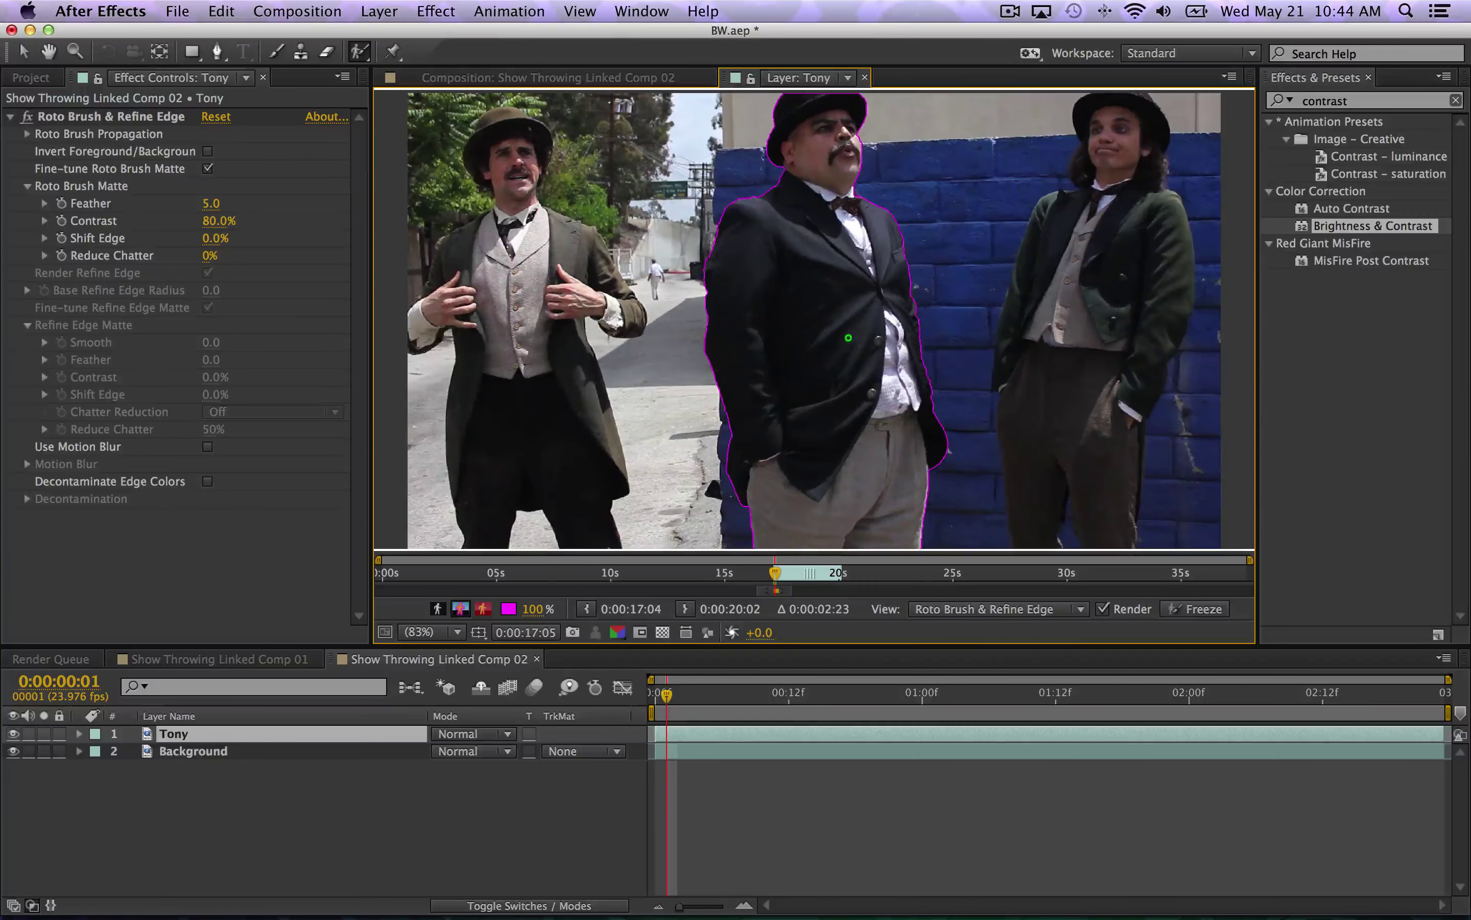
pyautogui.press('pagedown')
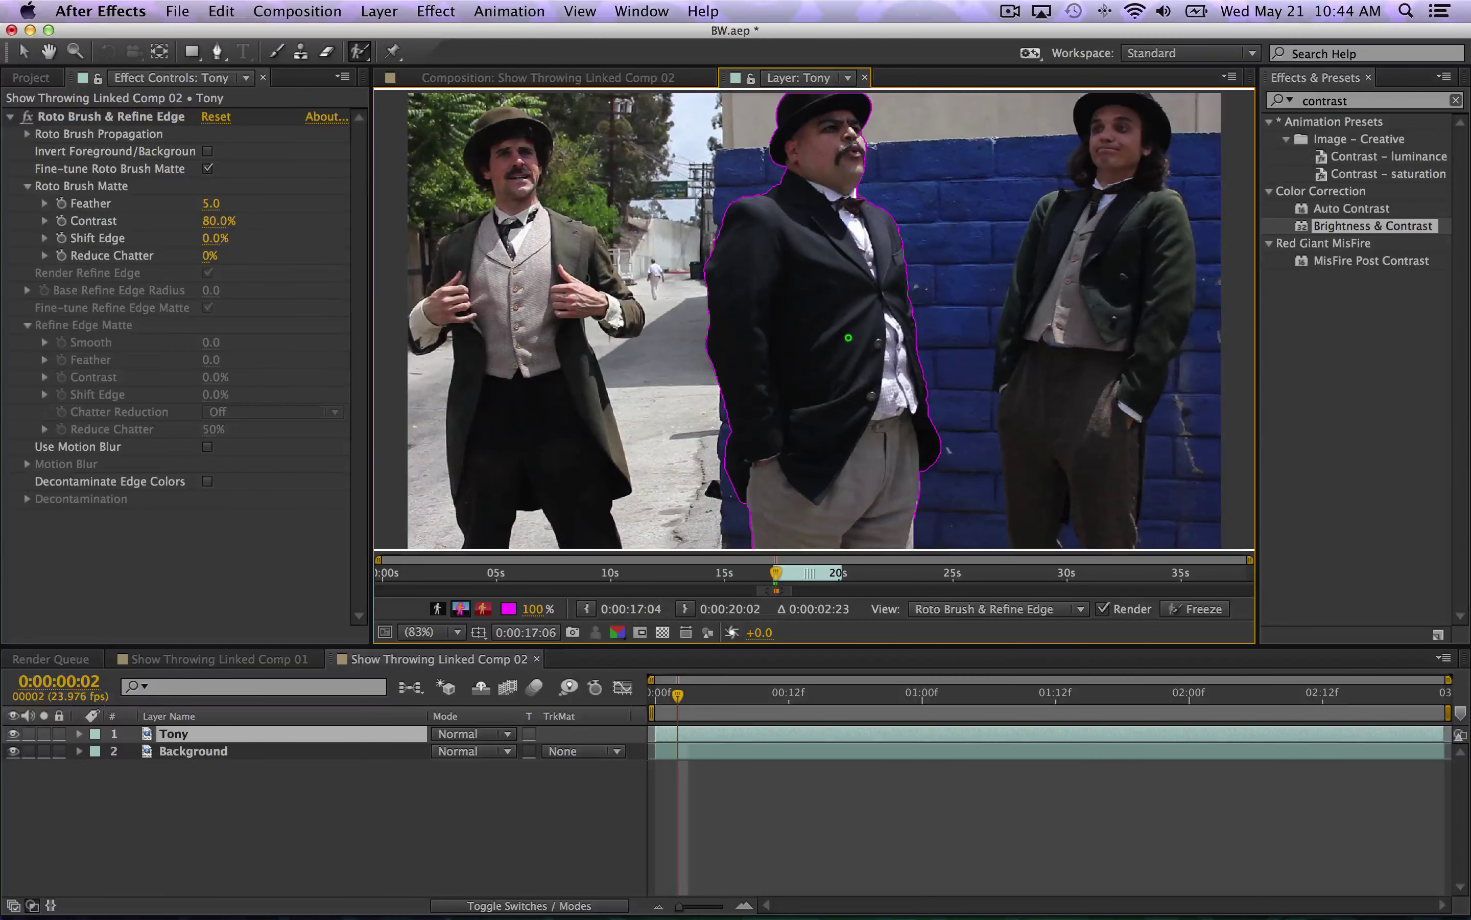
pyautogui.press('pagedown')
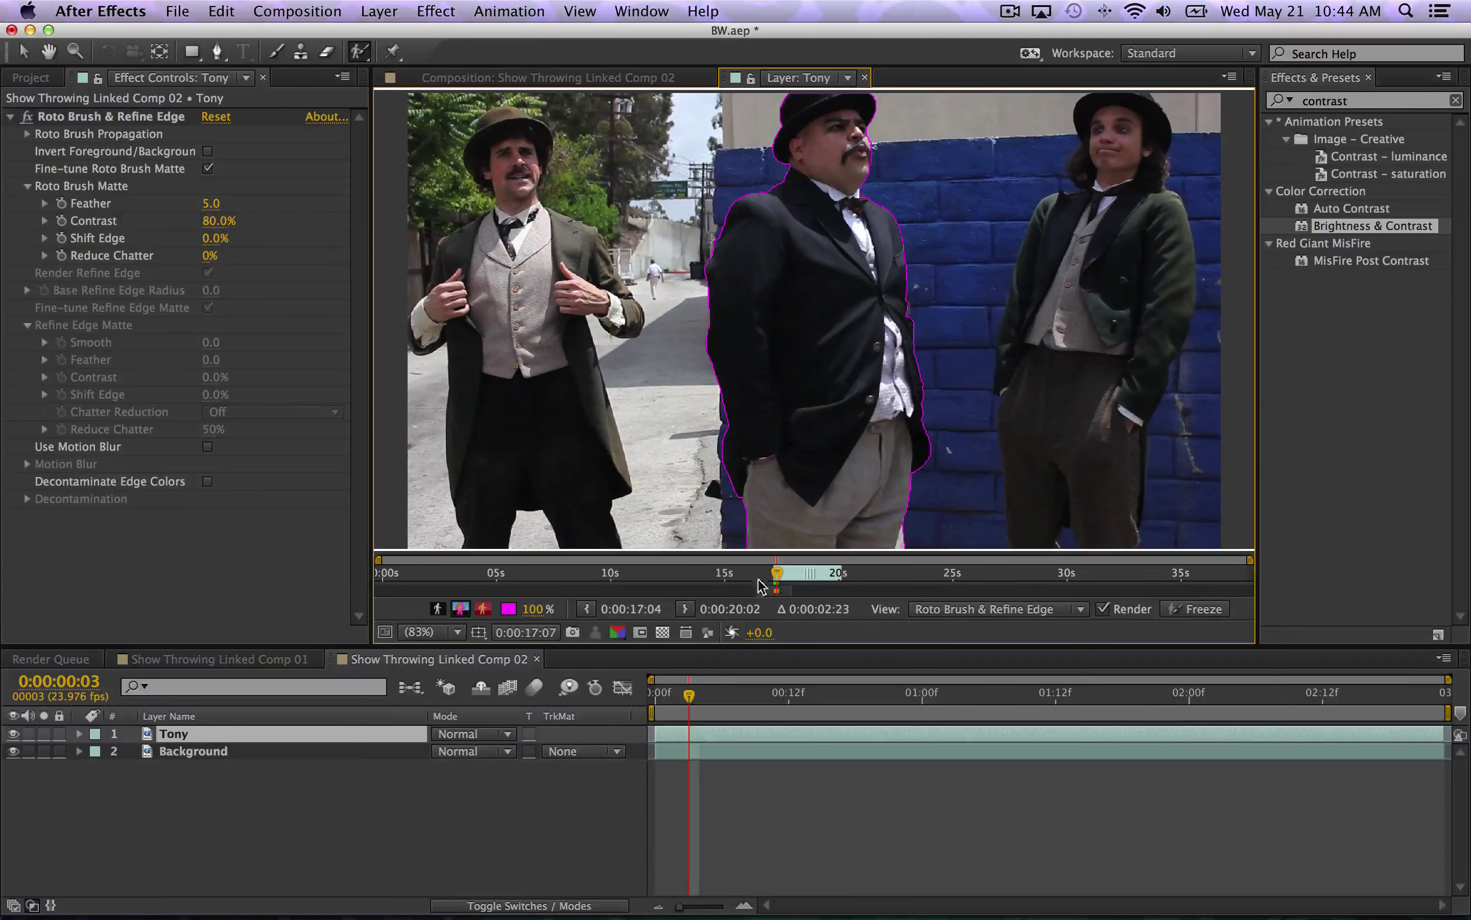
pyautogui.press('pagedown')
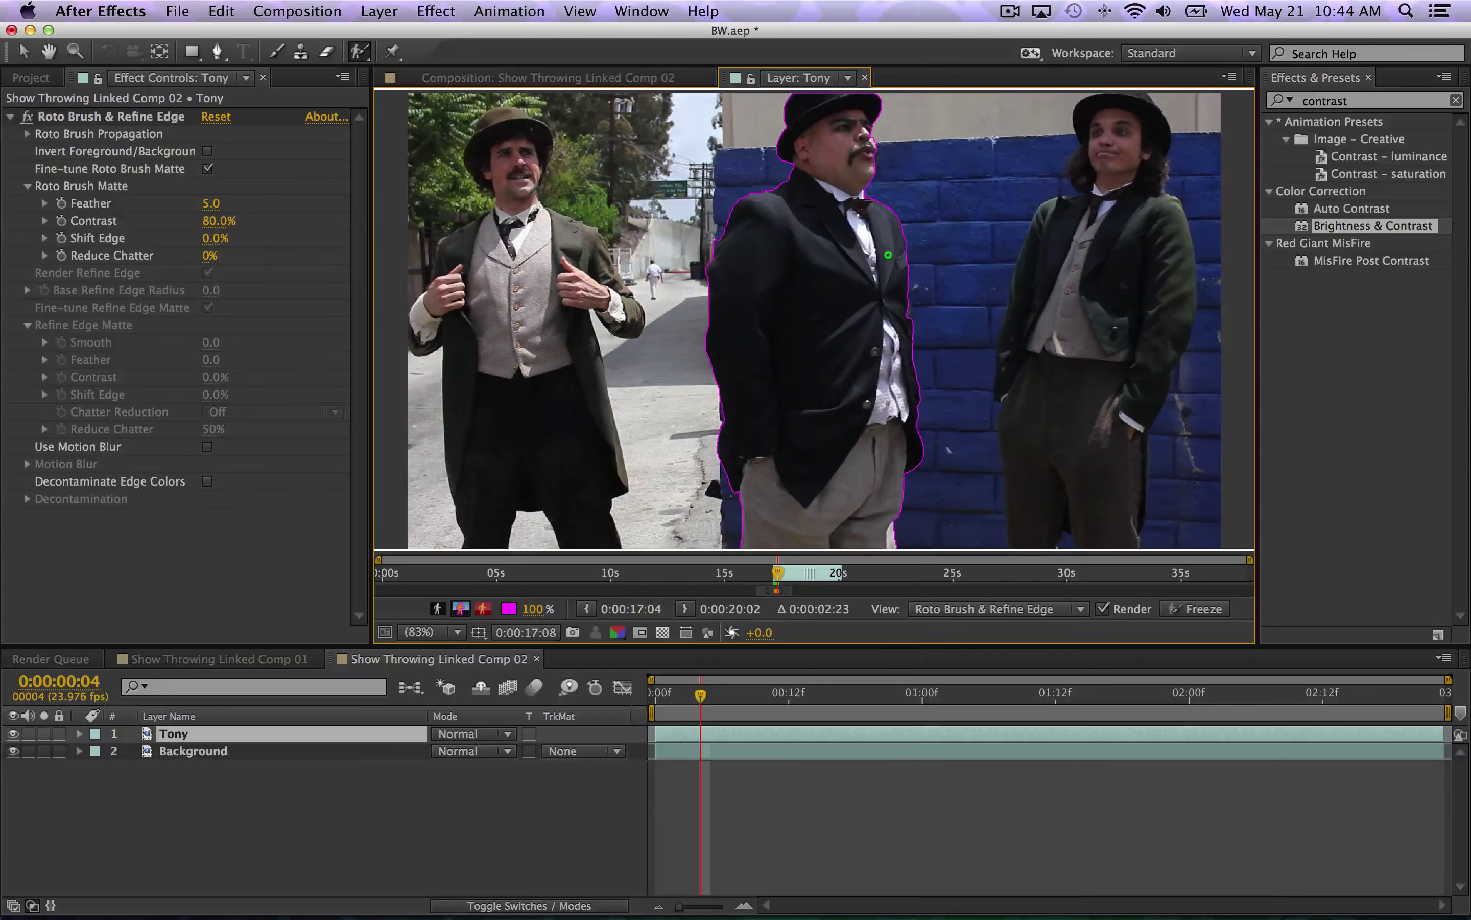
pyautogui.press('pagedown')
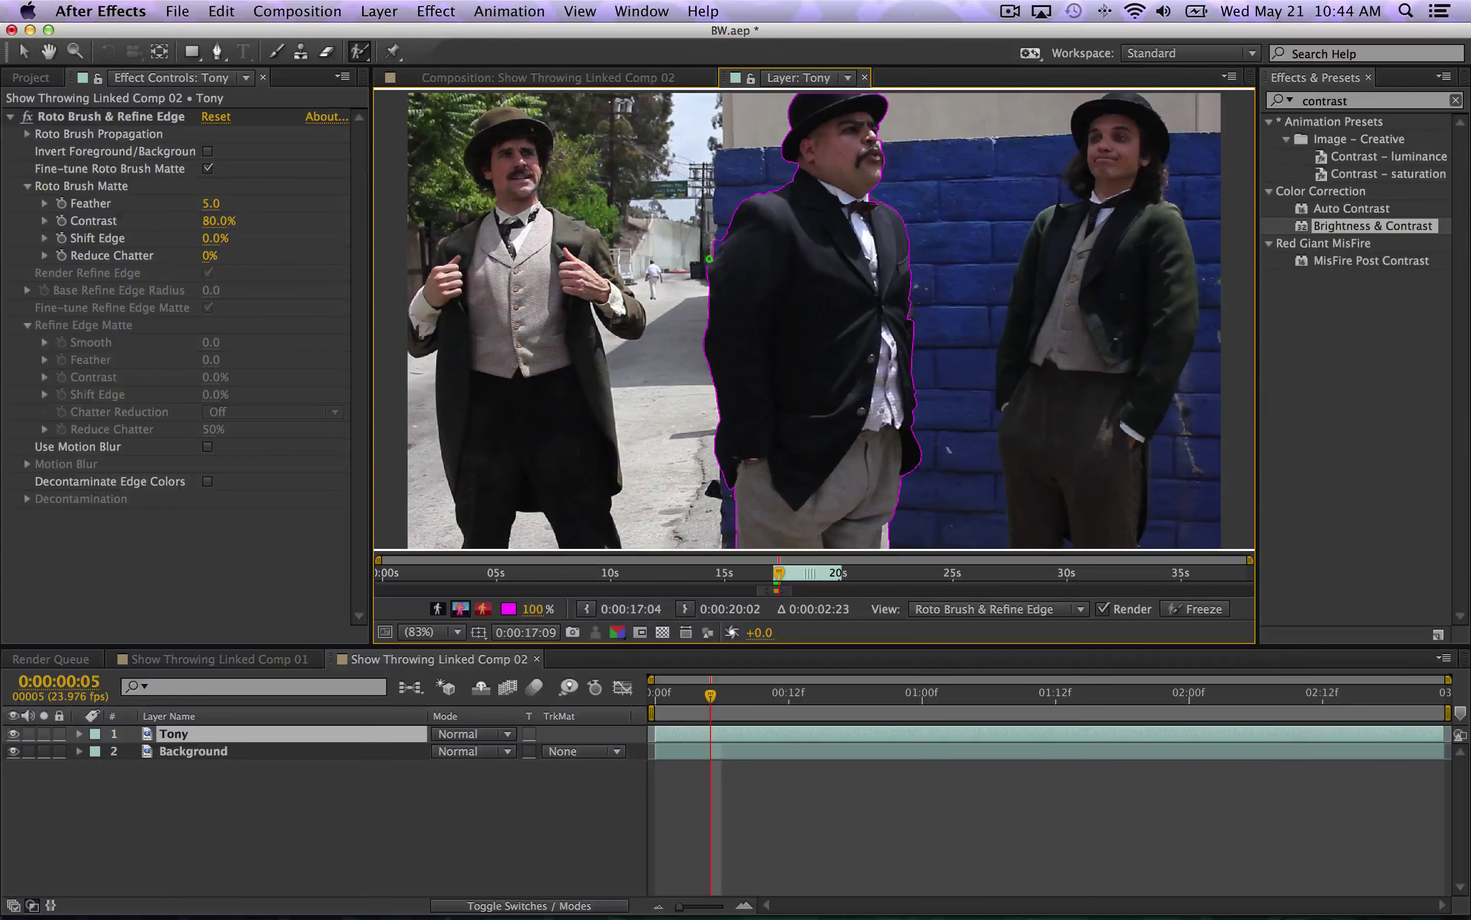
pyautogui.moveTo(718, 250); pyautogui.dragTo(717, 253)
# - Propagate the matte frame by frame to 0:00:00:13, try a Roto Brush stroke along the street-side sleeve and undo it
pyautogui.press('pagedown')
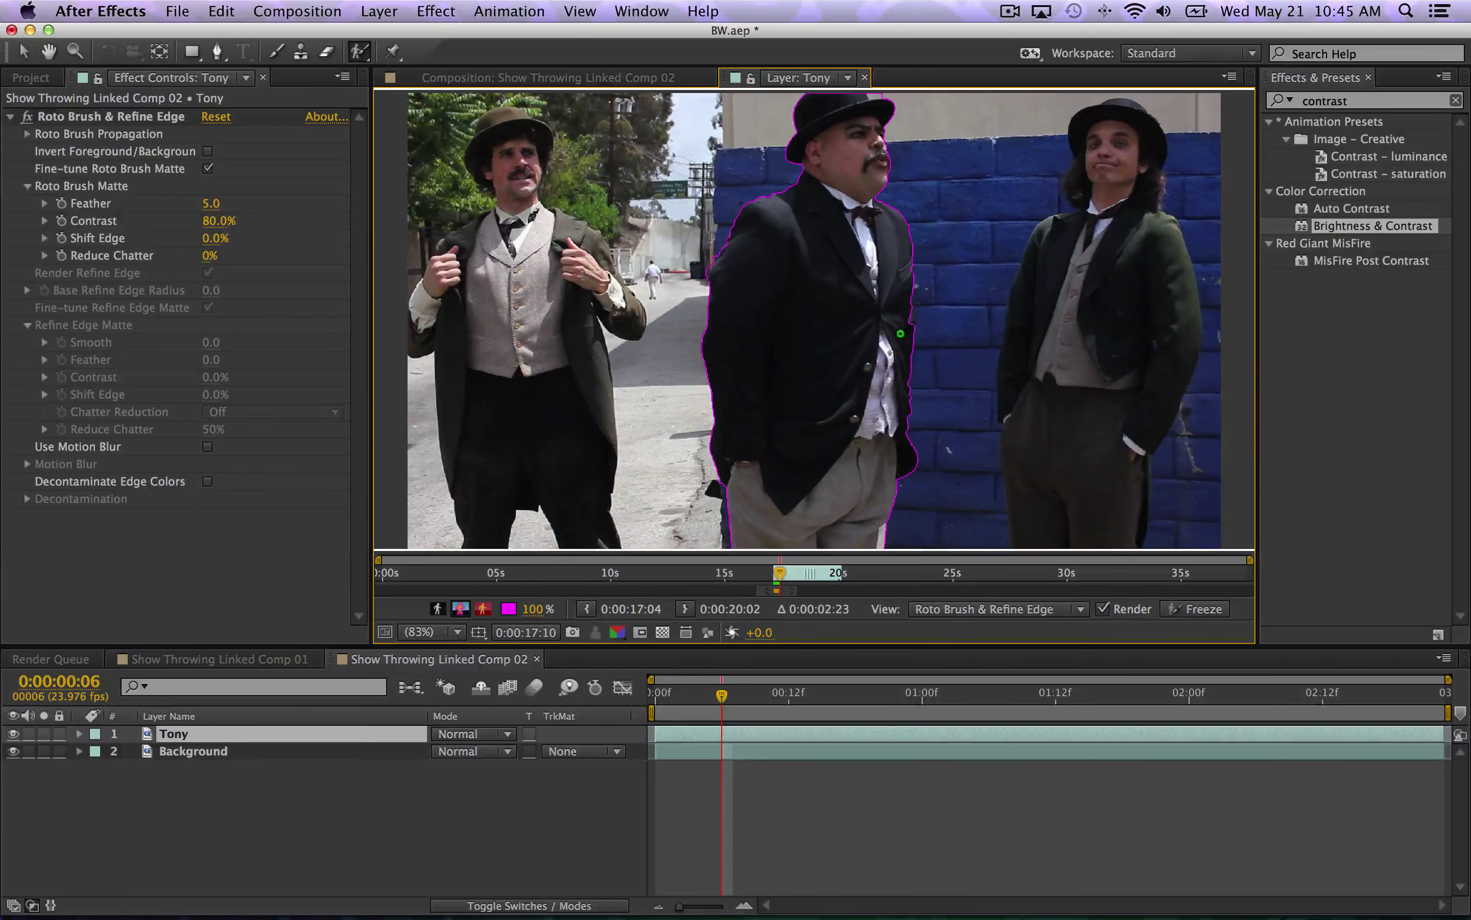
pyautogui.press('pagedown')
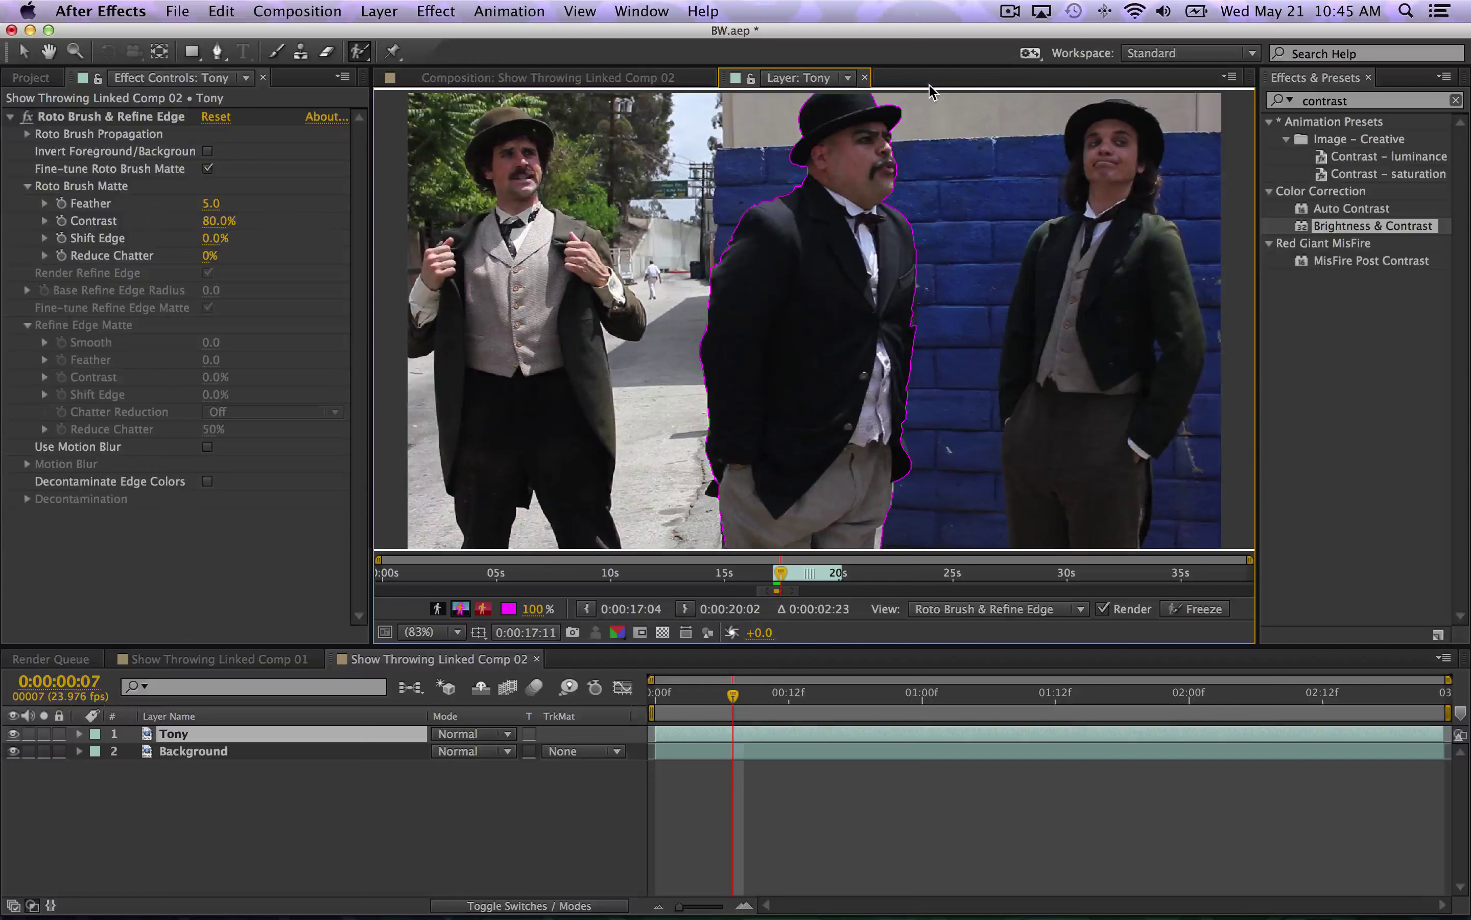
pyautogui.press('pageup')
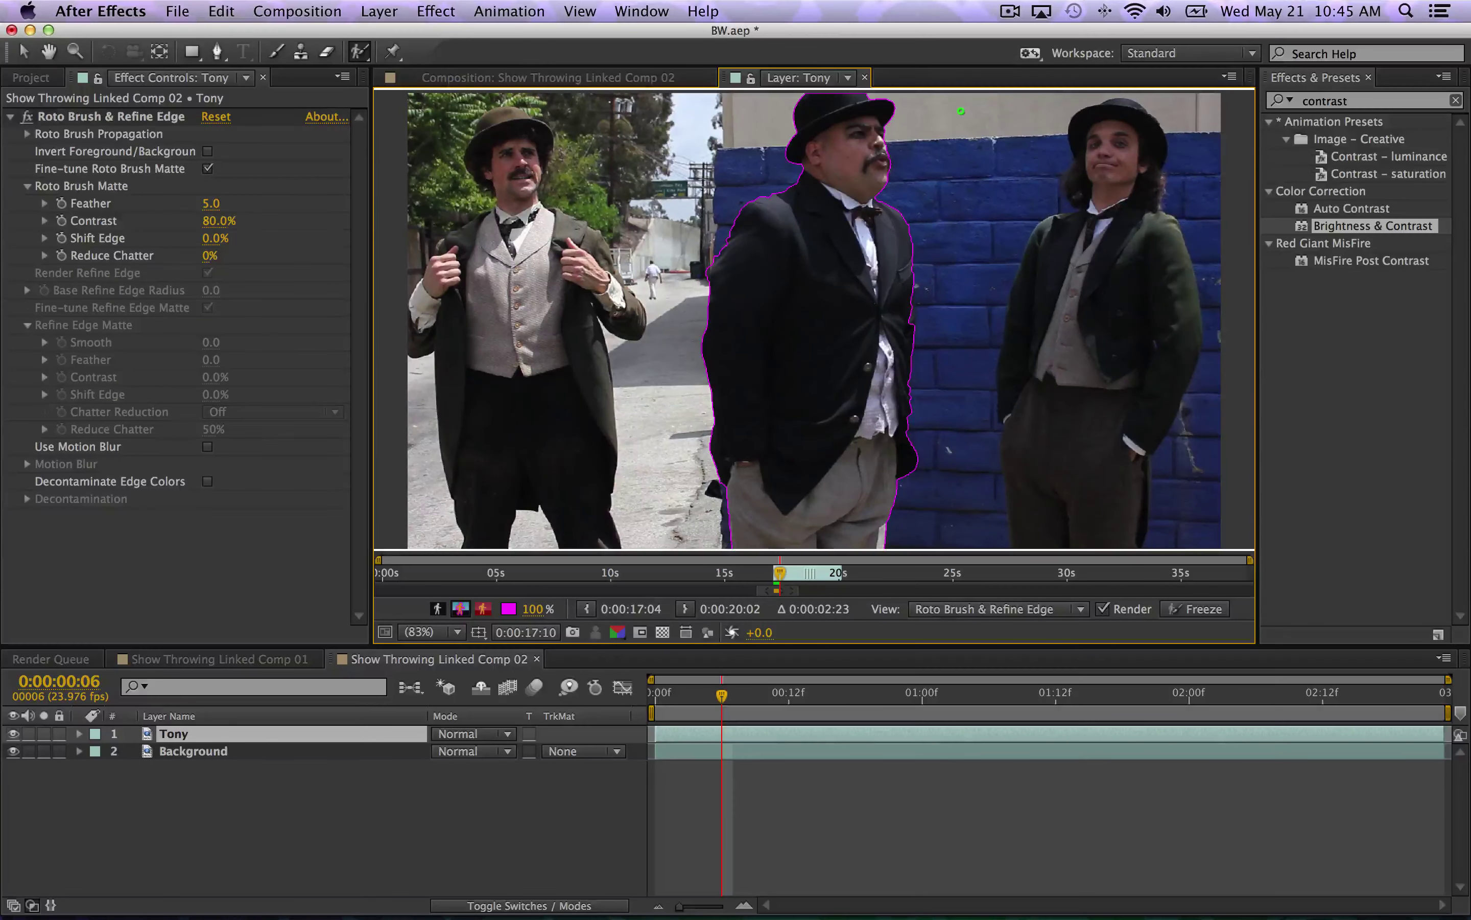
pyautogui.press('pagedown')
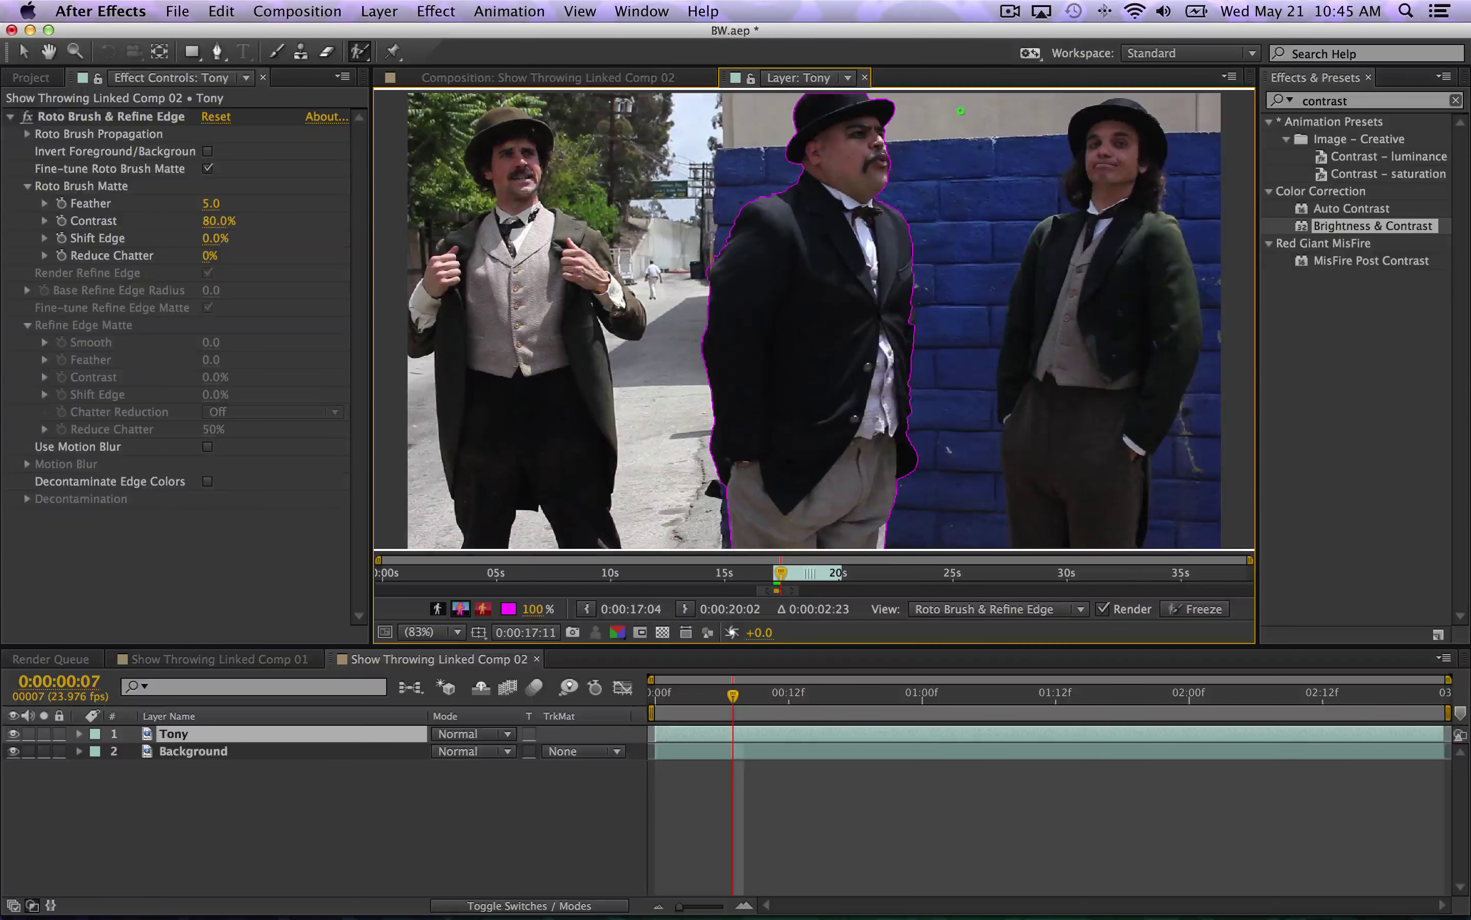
pyautogui.press('pagedown')
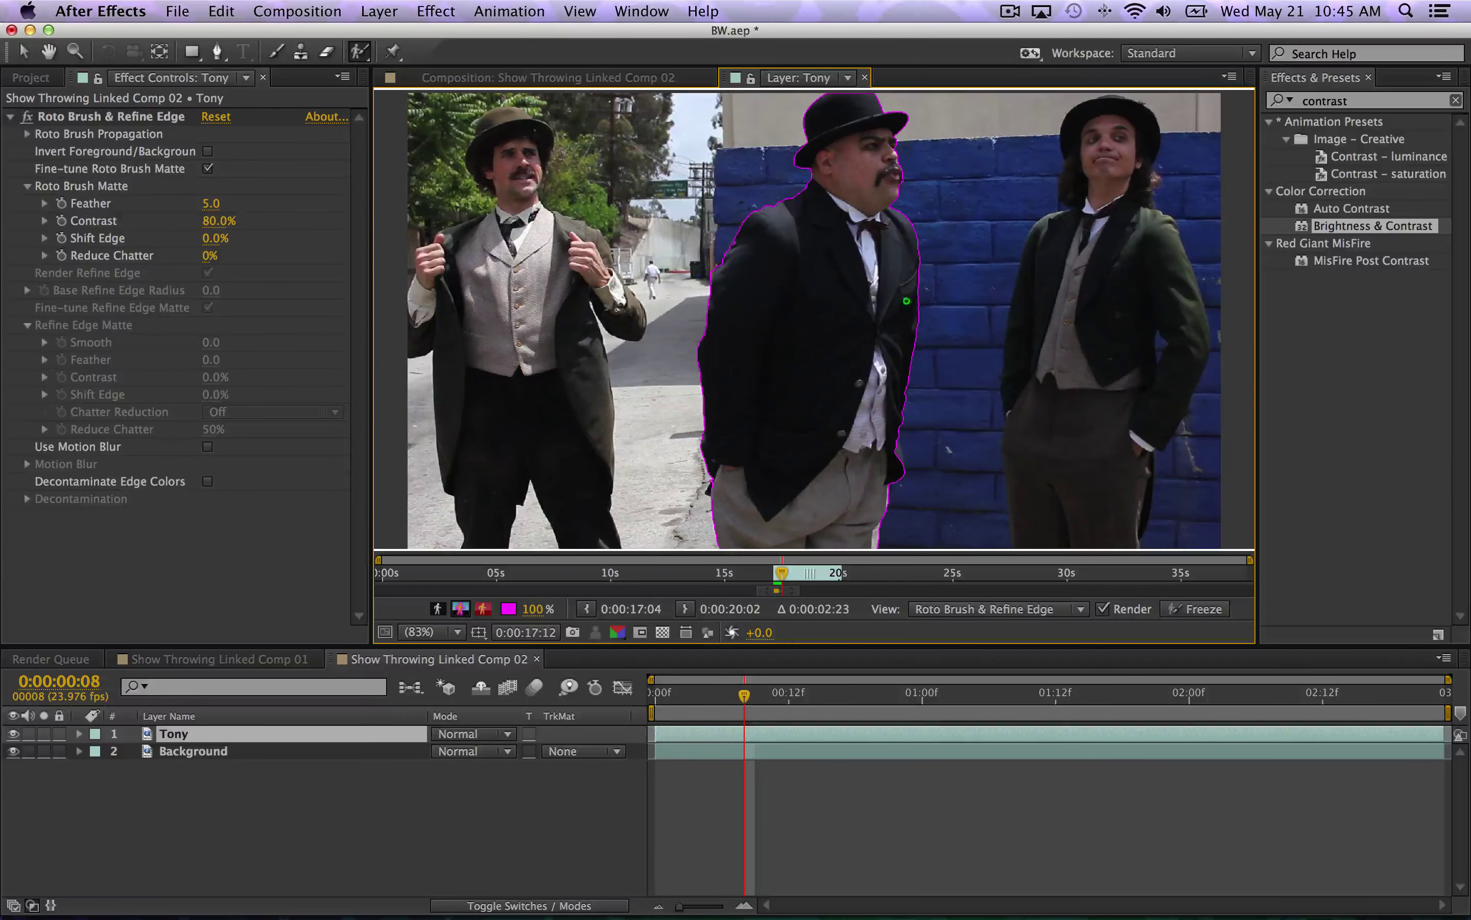
pyautogui.press('pagedown')
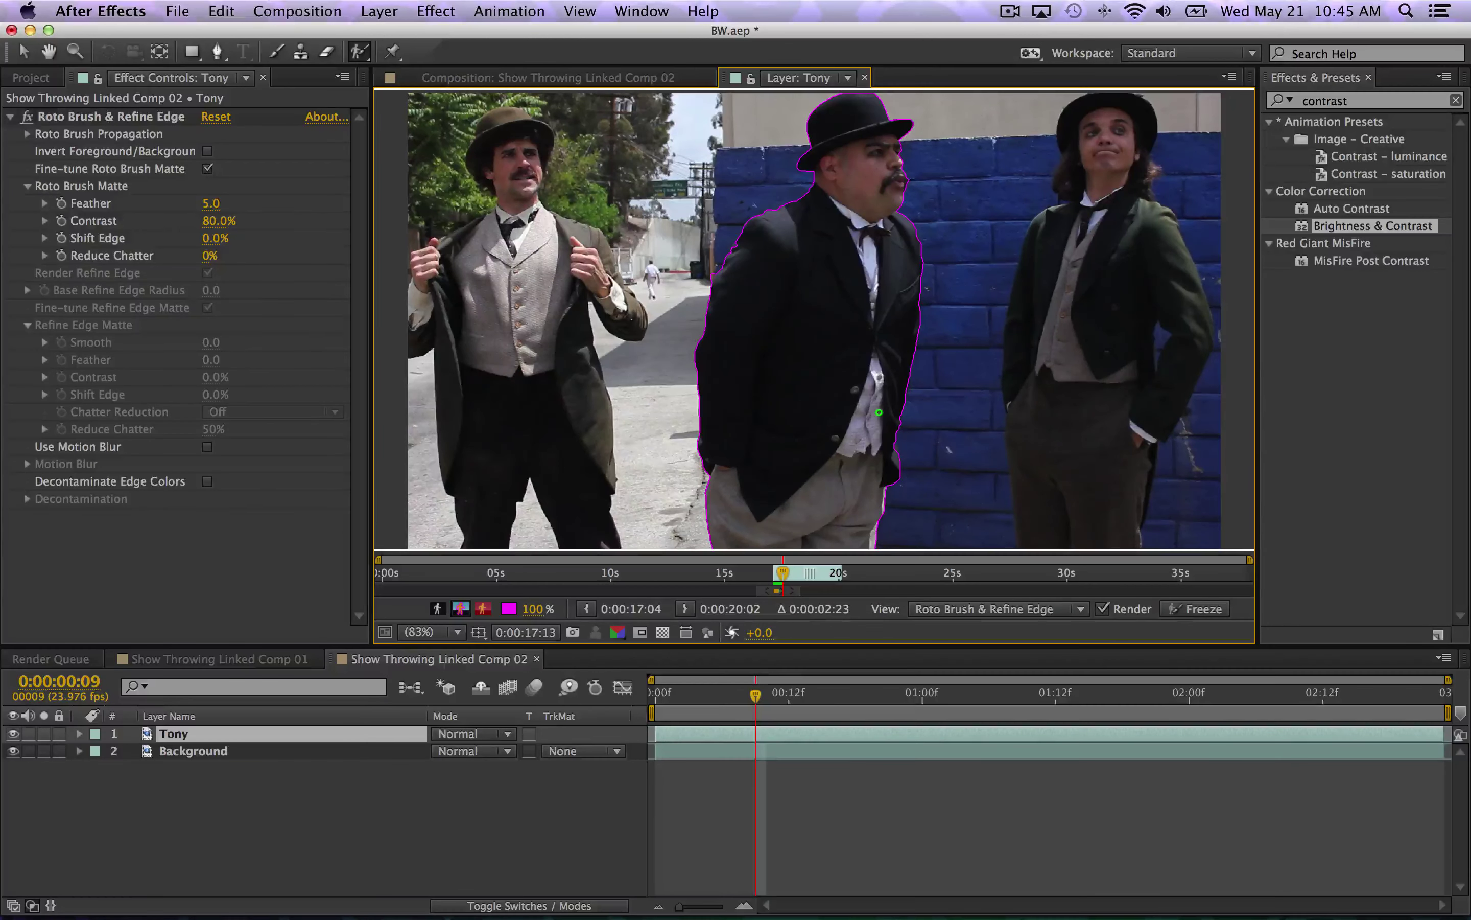
pyautogui.press('pagedown')
pyautogui.press('pagedown')
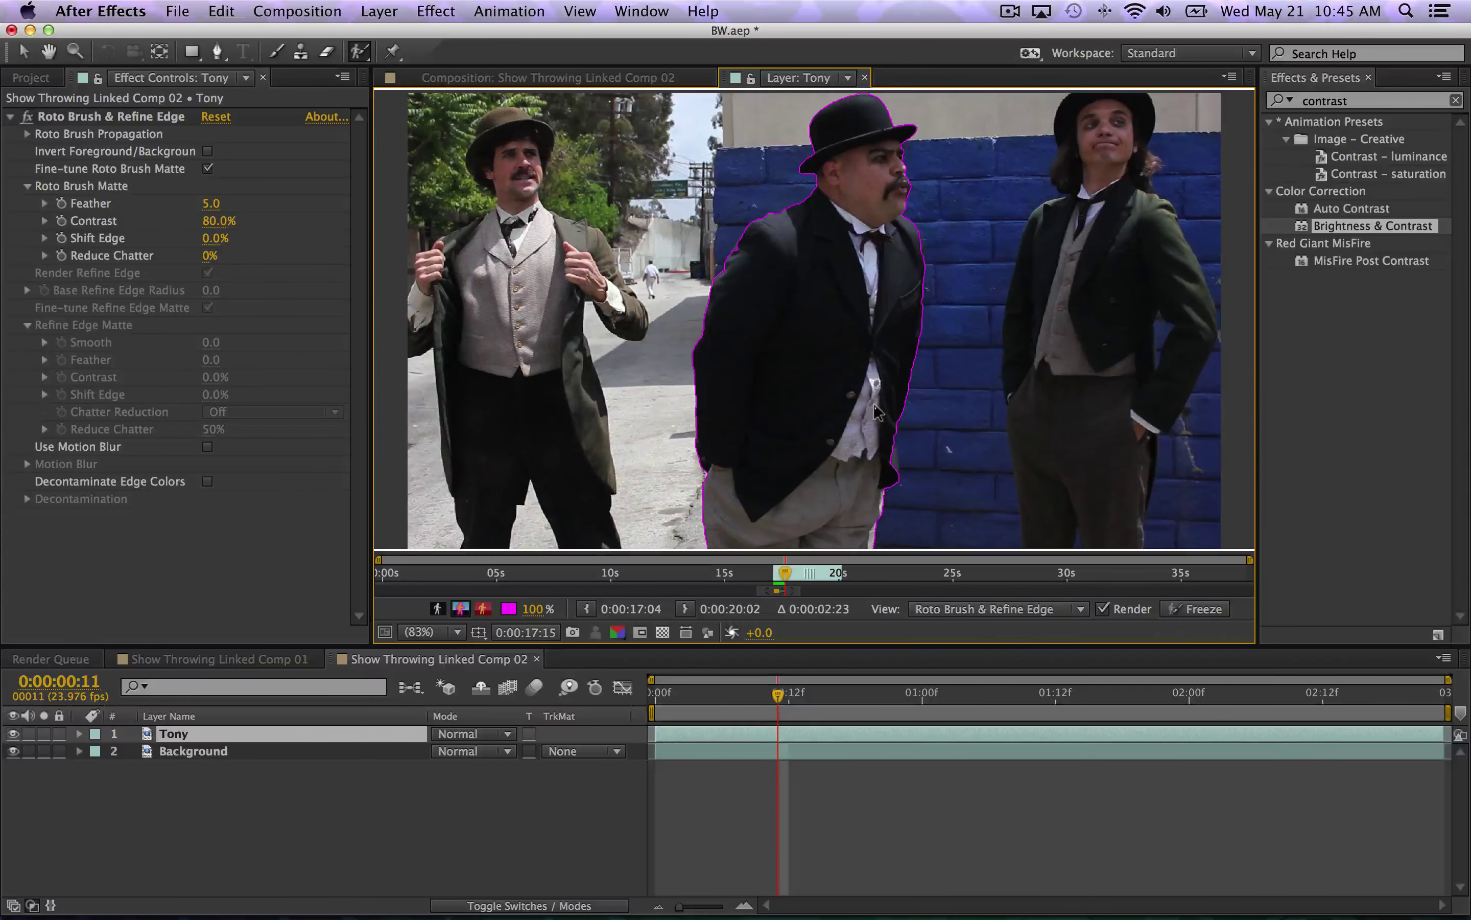
pyautogui.press('pagedown')
pyautogui.press('pagedown')
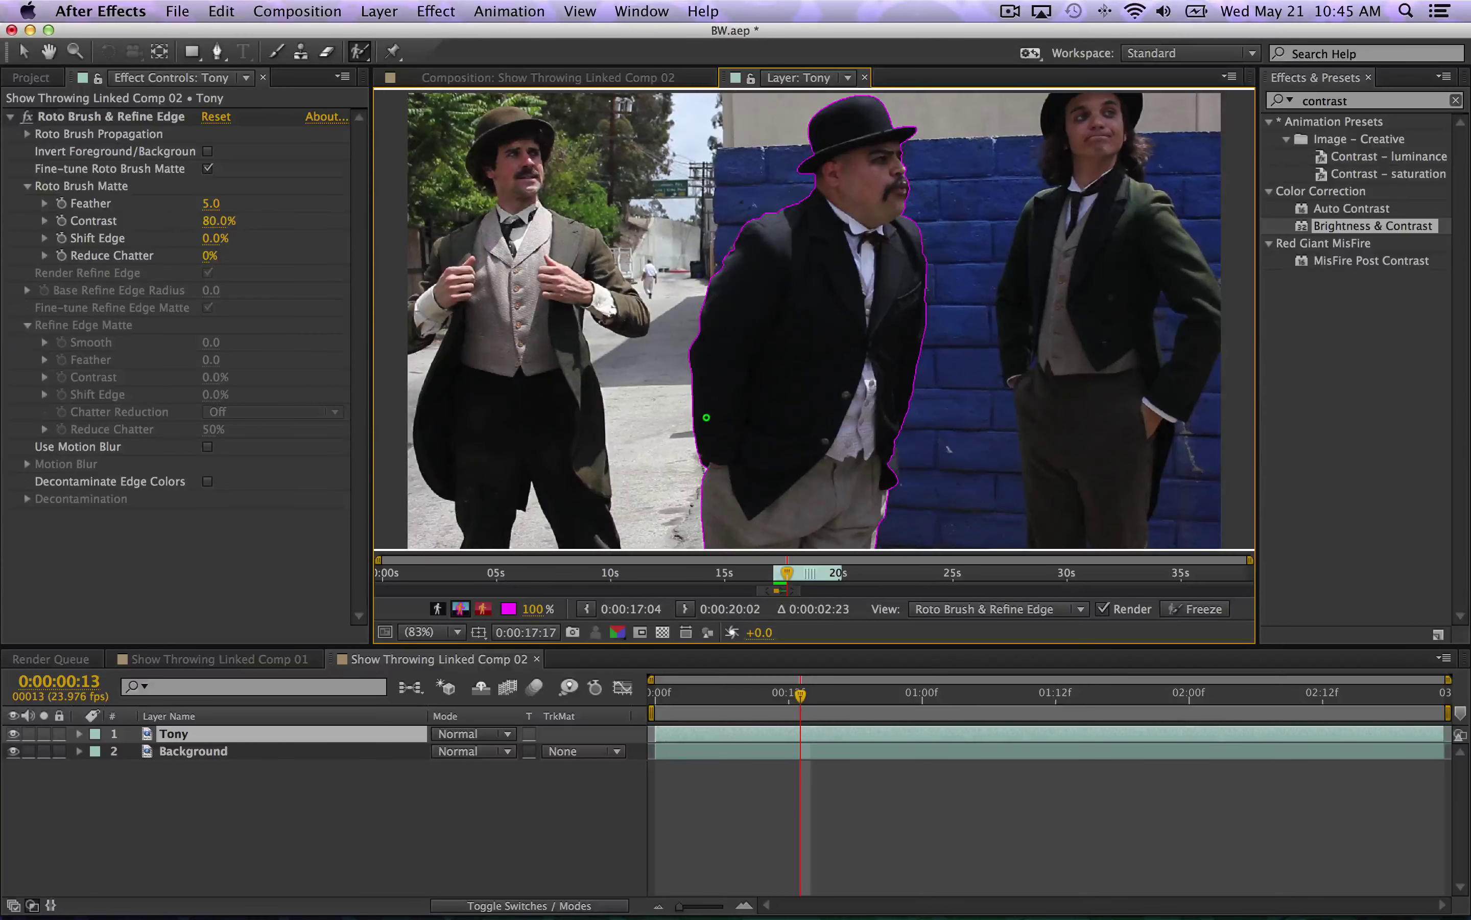
pyautogui.moveTo(700, 402); pyautogui.dragTo(681, 450)
pyautogui.press('super+z')
# - Propagate the matte to 0:00:00:19 and correct its edge with a stroke beside the lower coat on the street side
pyautogui.press('pagedown')
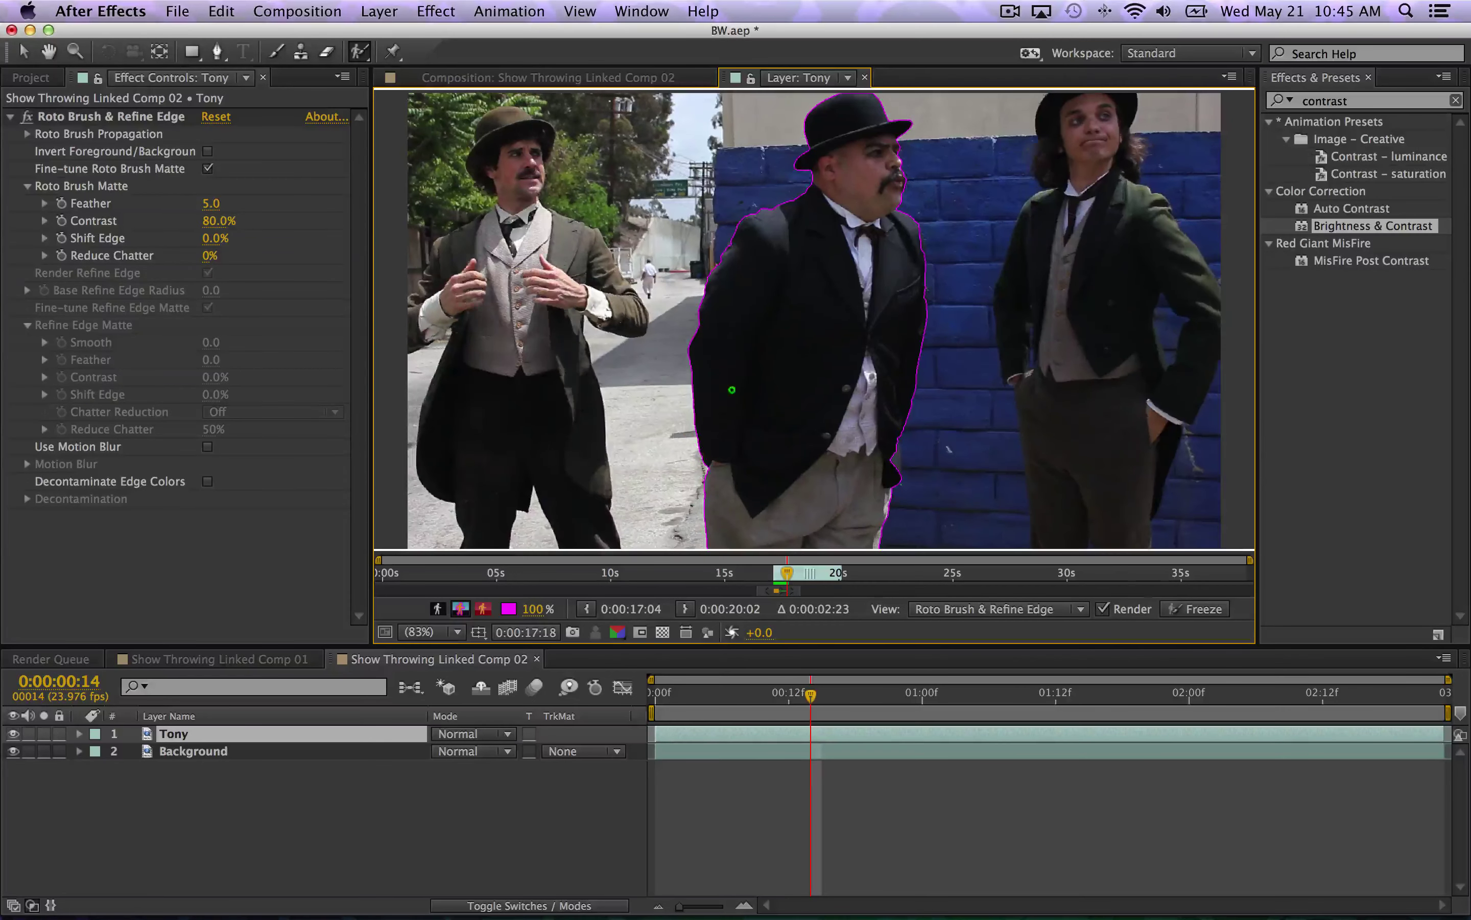
pyautogui.press('pagedown')
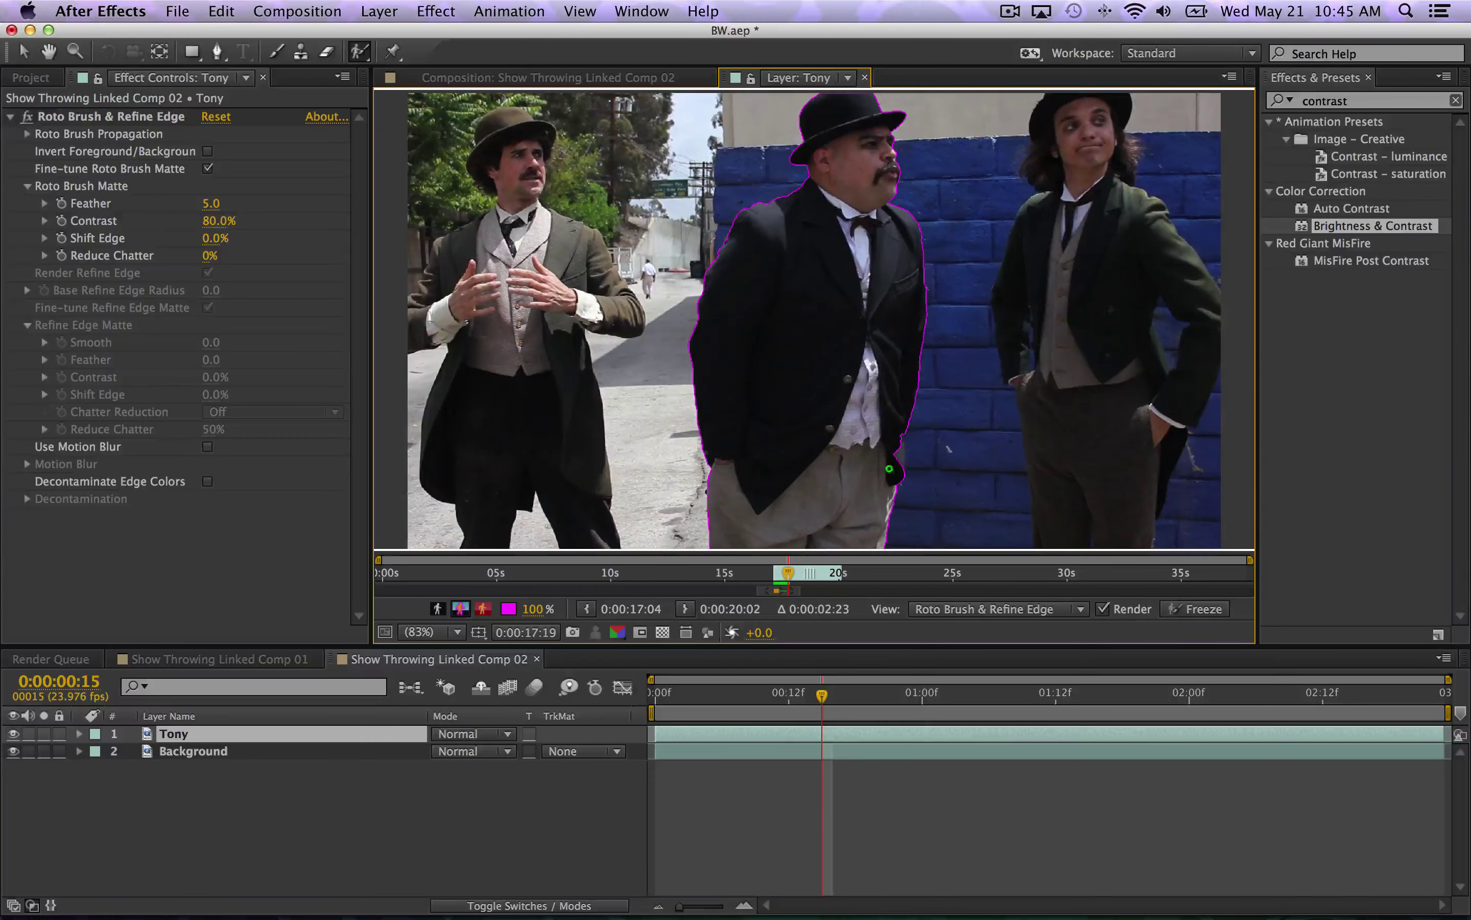
pyautogui.press('pagedown')
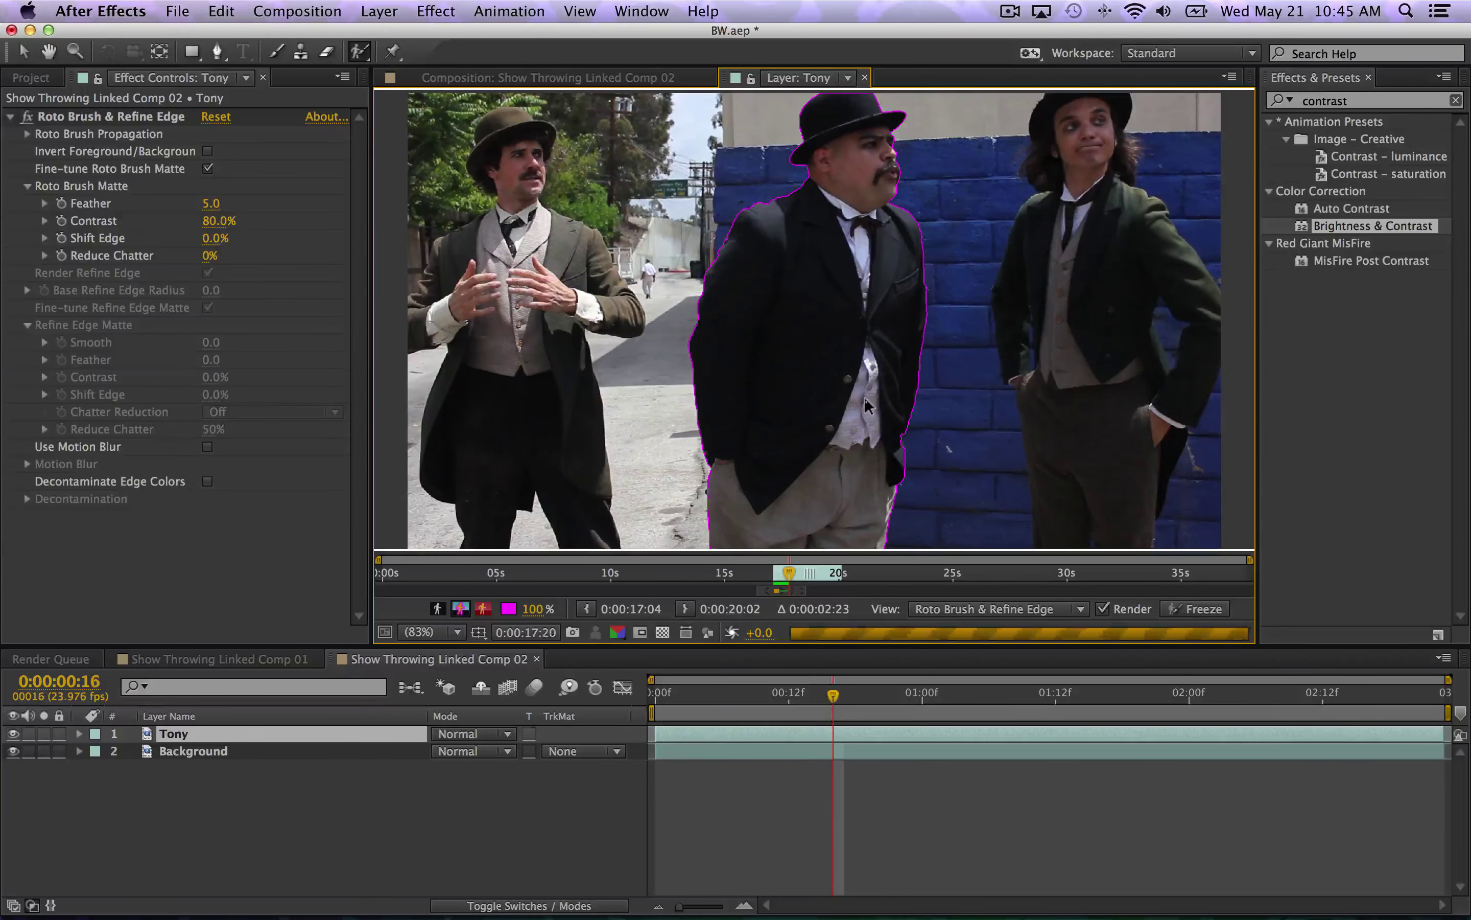
pyautogui.press('pagedown')
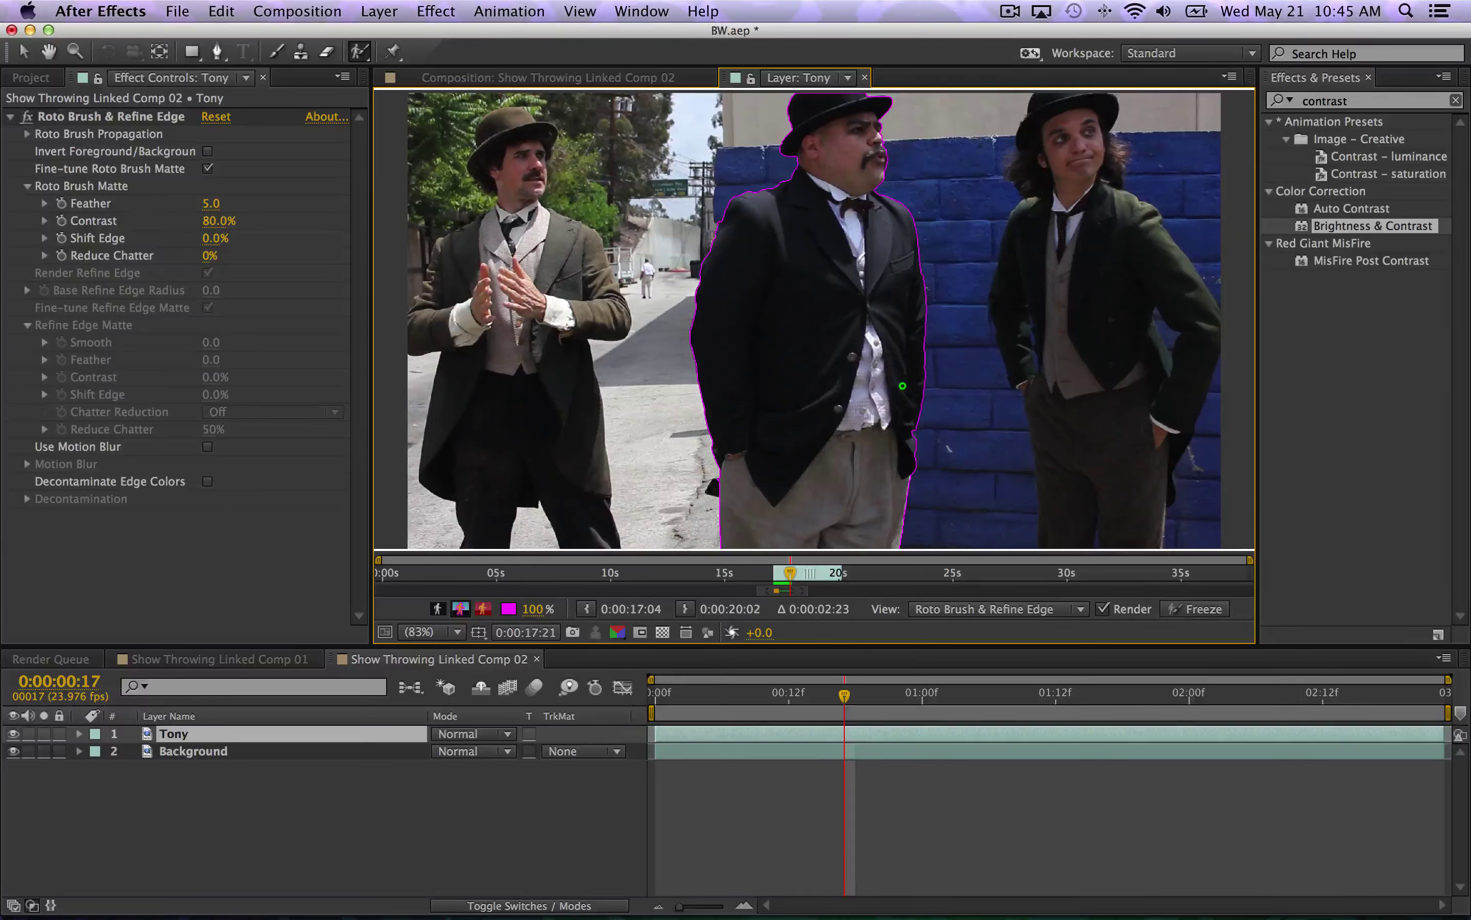
pyautogui.press('pagedown')
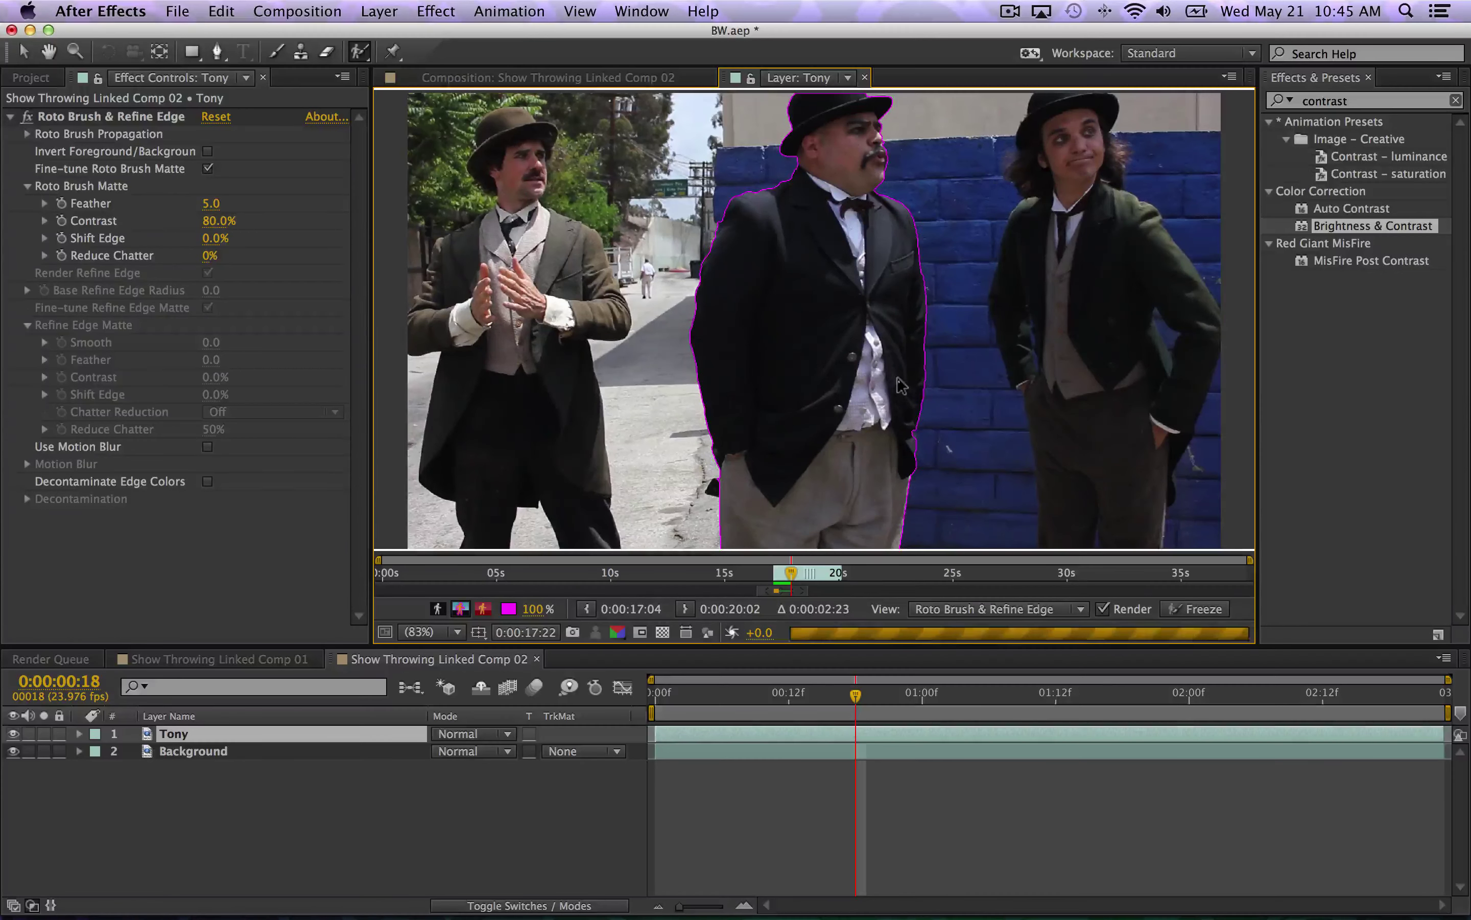
pyautogui.press('pagedown')
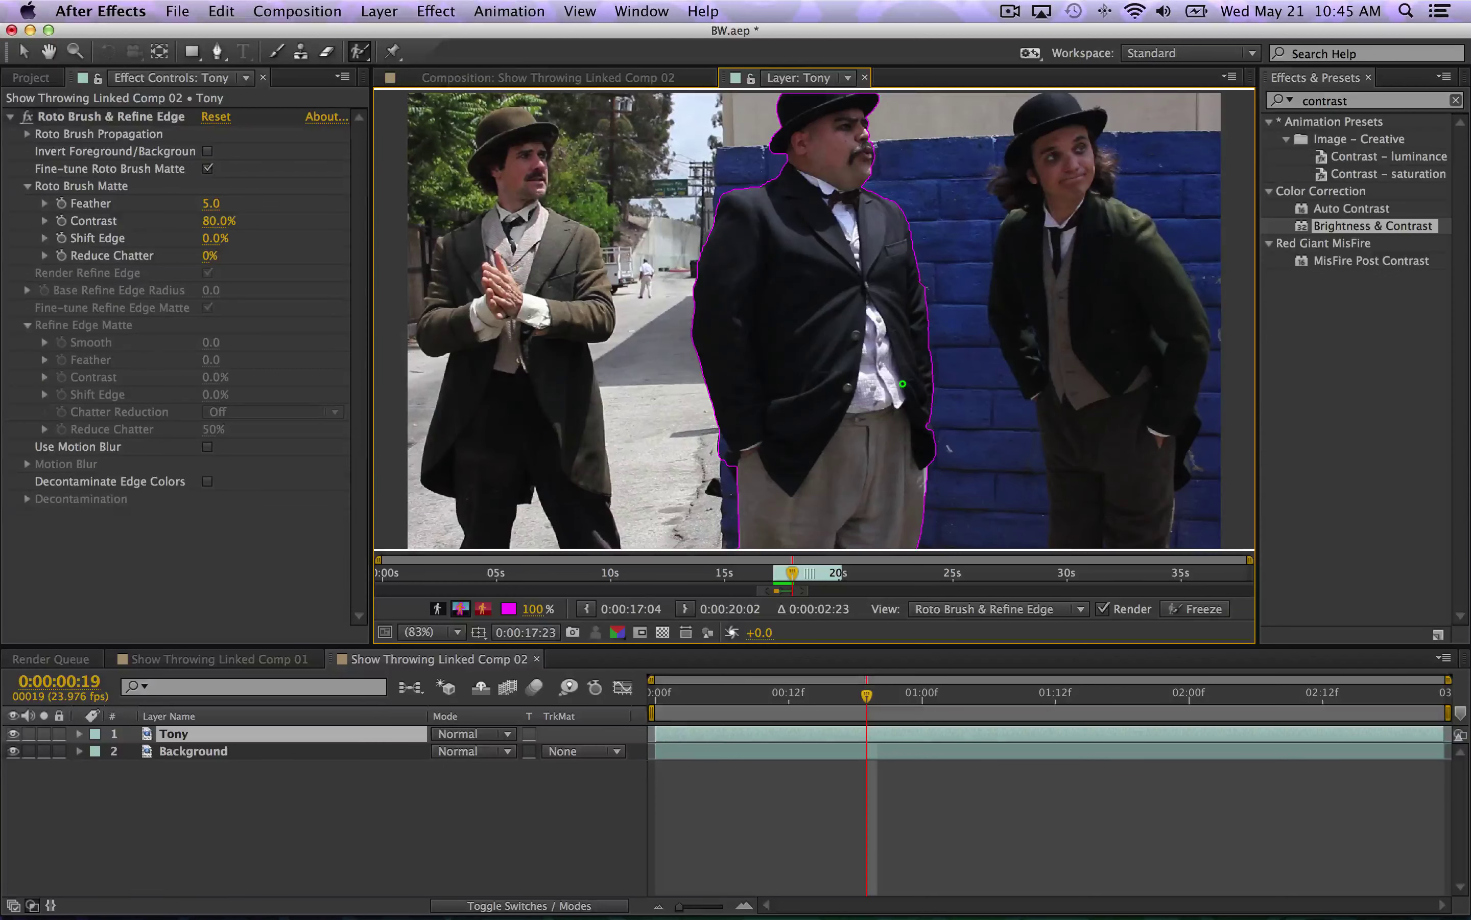
pyautogui.moveTo(703, 455)
pyautogui.mouseDown()
pyautogui.moveTo(711, 445)
pyautogui.moveTo(727, 462)
pyautogui.moveTo(698, 478)
pyautogui.mouseUp()
# - Remove background from the matte beside the man's hat at 0:00:00:22 and above its crown at 0:00:01:00
pyautogui.press('pagedown')
pyautogui.press('pagedown')
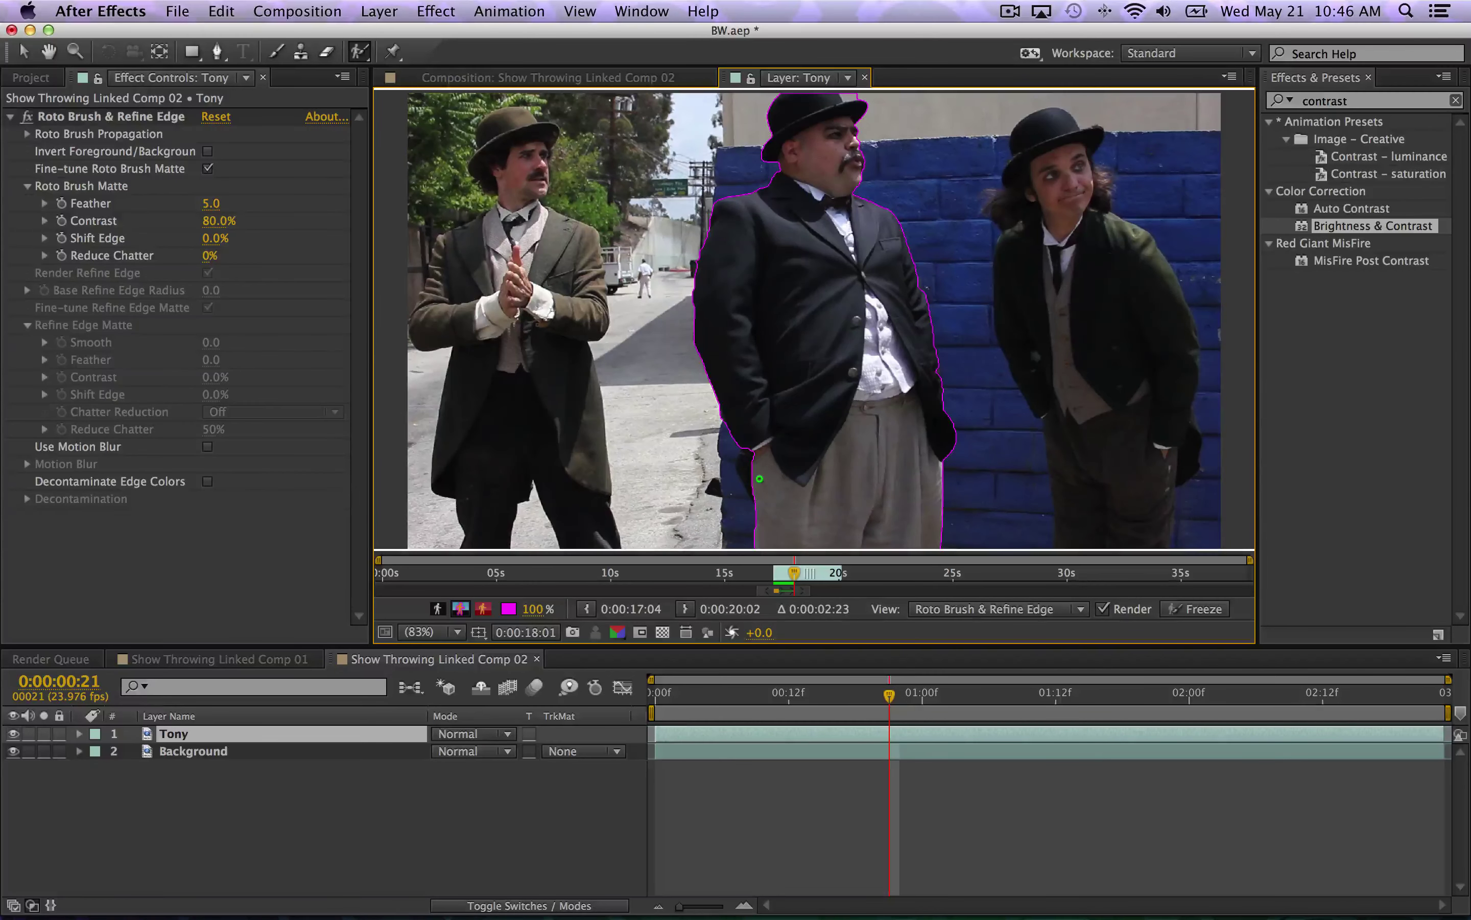
pyautogui.press('pagedown')
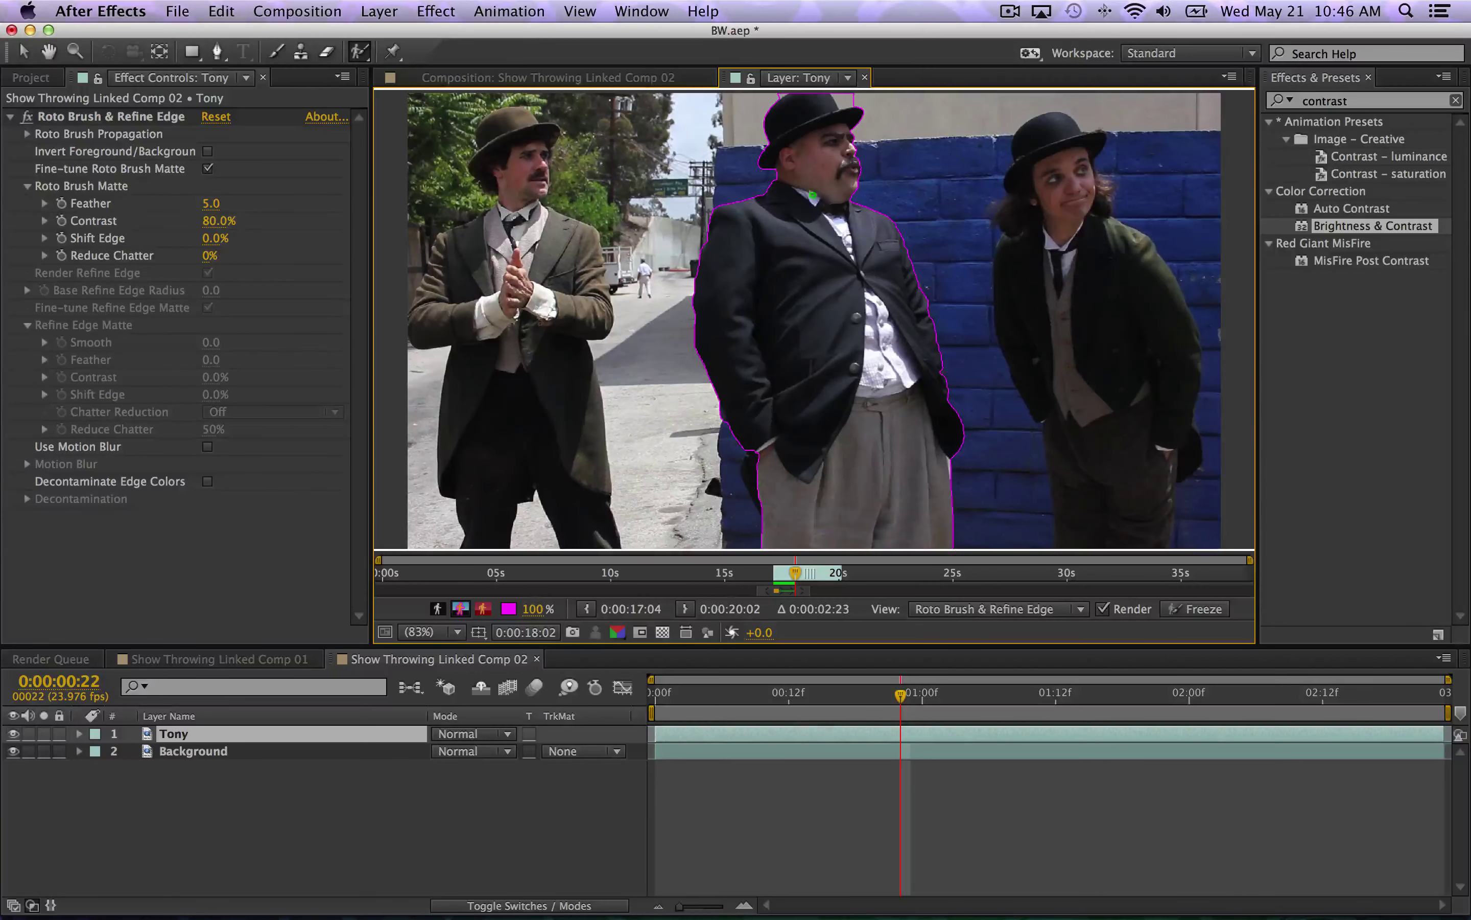
pyautogui.moveTo(855, 114)
pyautogui.mouseDown()
pyautogui.moveTo(848, 98)
pyautogui.moveTo(879, 108)
pyautogui.mouseUp()
pyautogui.press('pagedown')
pyautogui.press('pagedown')
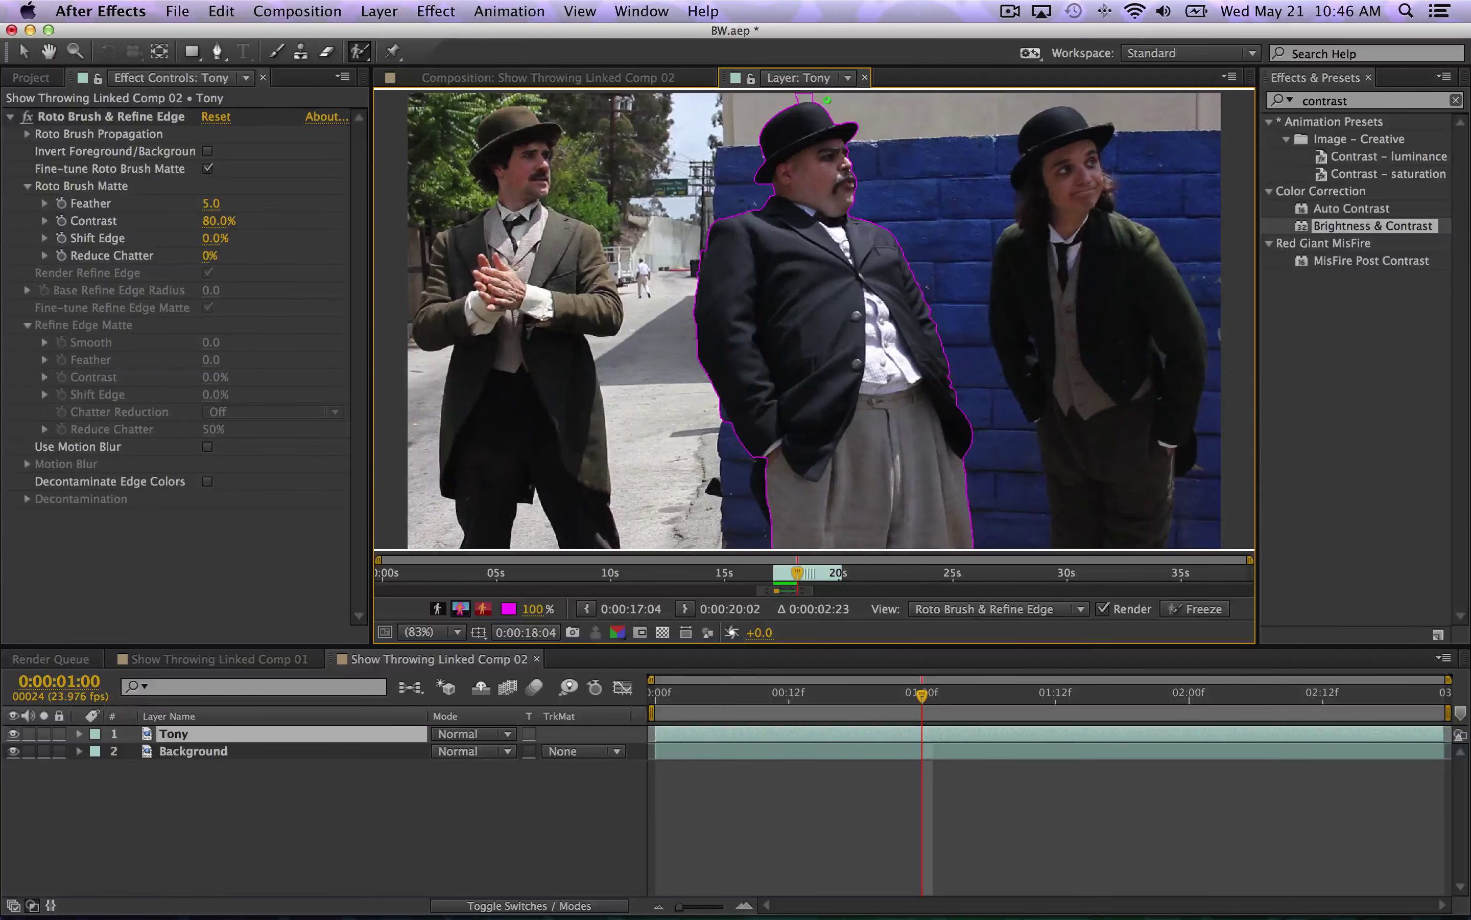
pyautogui.moveTo(827, 99); pyautogui.dragTo(789, 96)
# - Propagate the matte to 0:00:01:07 and correct the coat sleeve edge against the blue wall with Roto Brush strokes
pyautogui.press('pagedown')
pyautogui.press('pagedown')
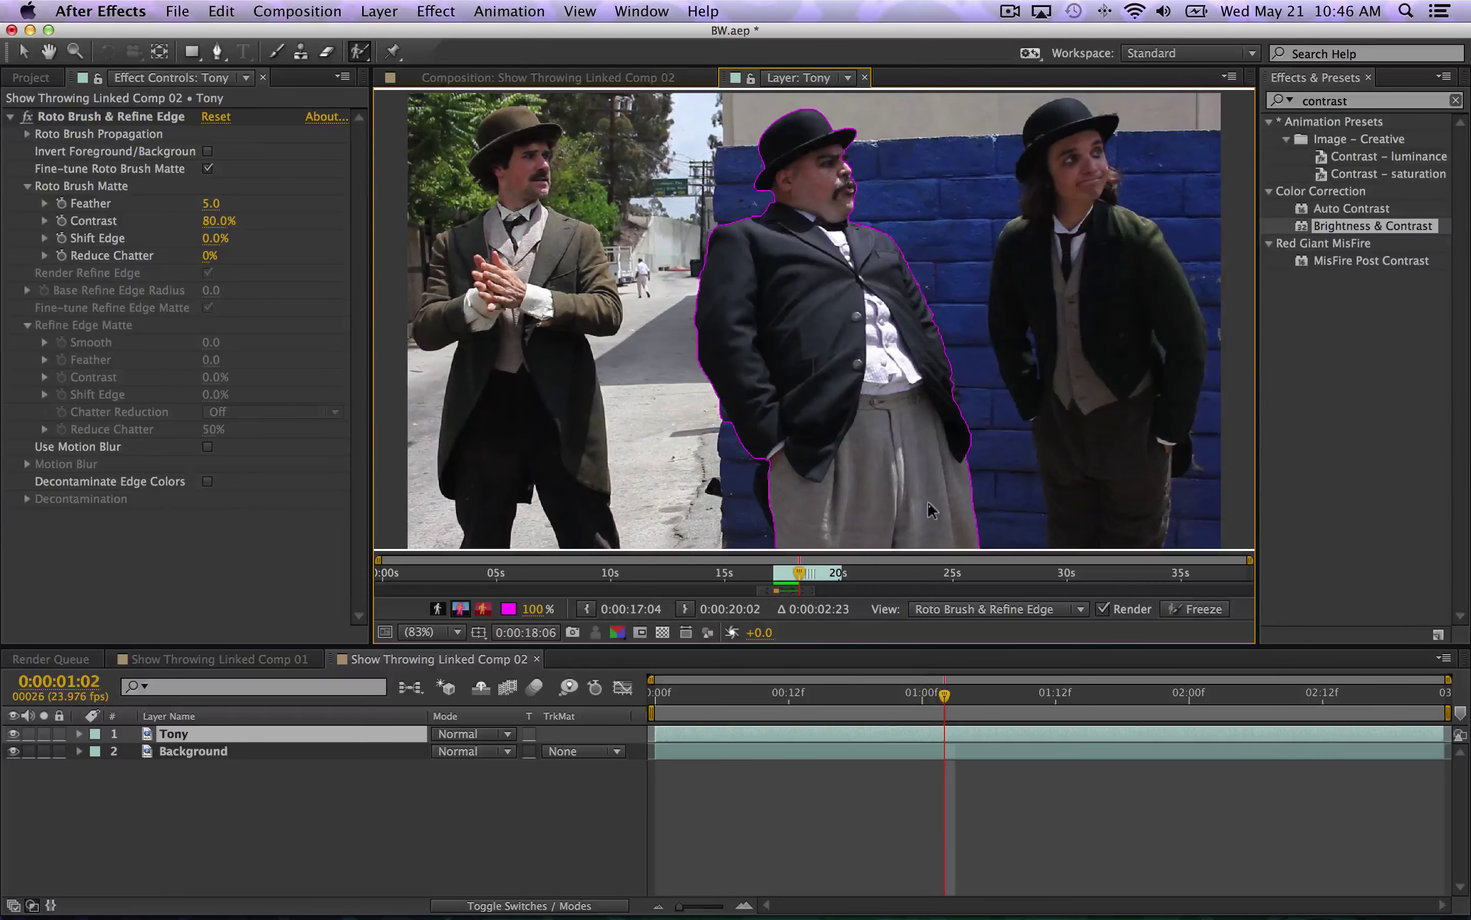
pyautogui.press('pagedown')
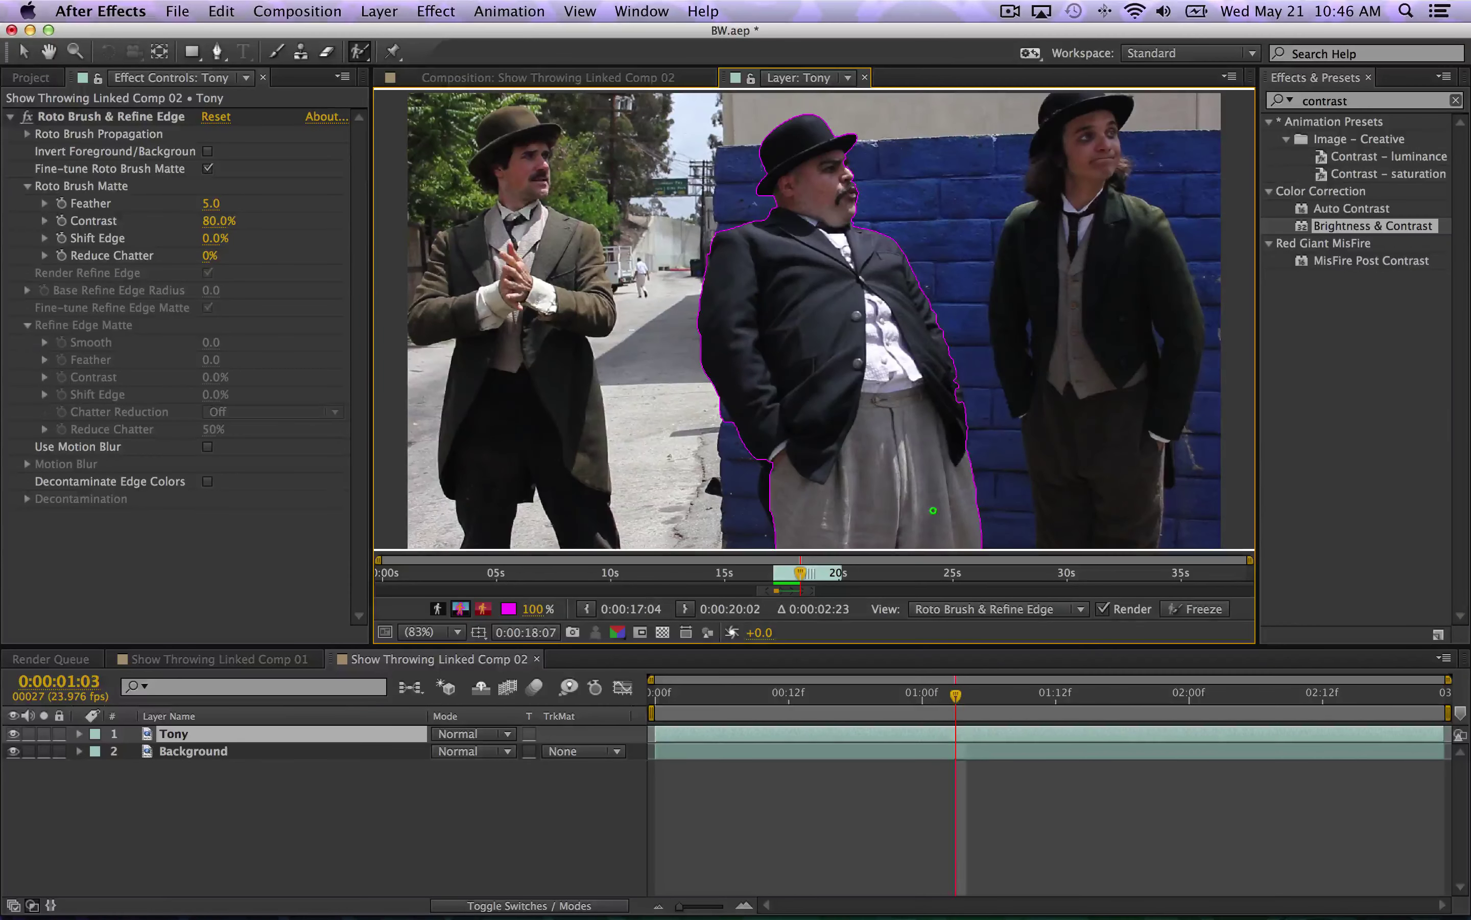
pyautogui.press('pagedown')
pyautogui.press('pagedown')
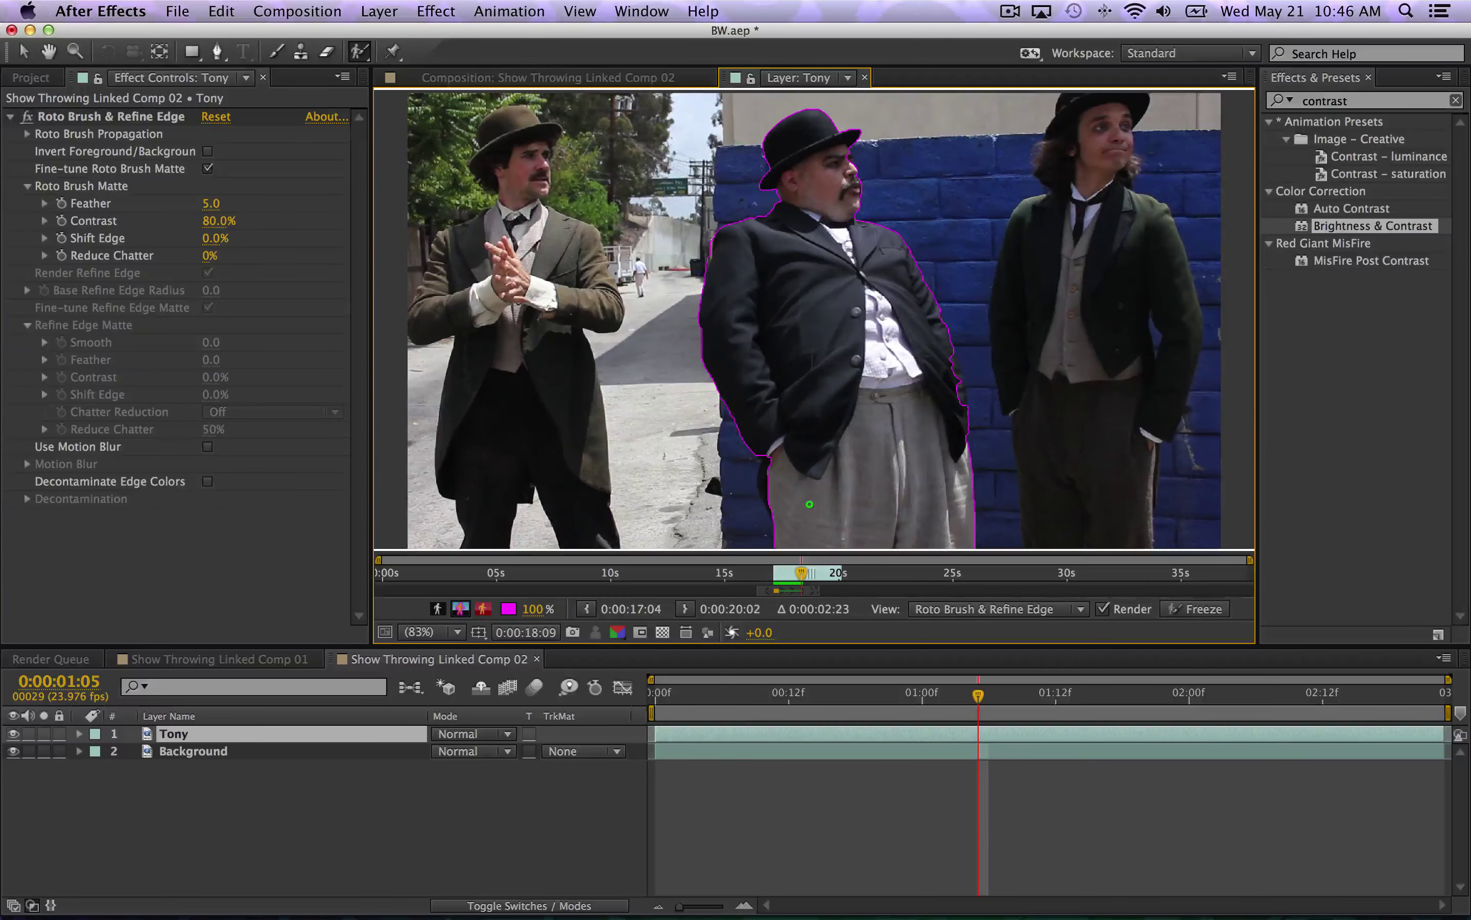
pyautogui.press('pagedown')
pyautogui.press('pagedown')
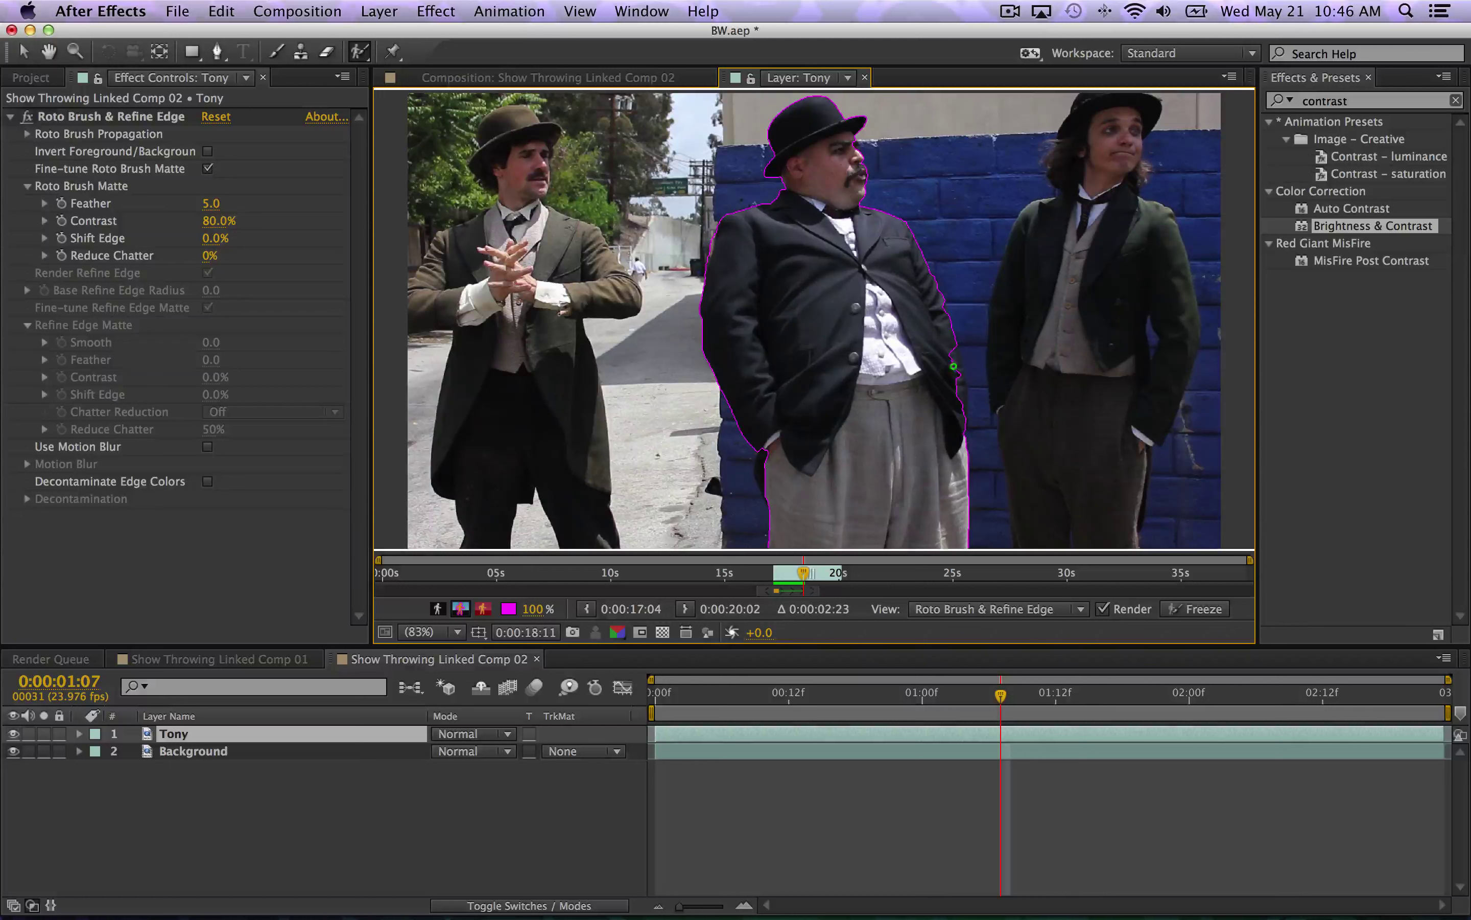
pyautogui.moveTo(953, 366)
pyautogui.mouseDown()
pyautogui.moveTo(951, 352)
pyautogui.moveTo(954, 423)
pyautogui.mouseUp()
pyautogui.moveTo(968, 332); pyautogui.dragTo(977, 403)
# - Propagate the Roto Brush matte frame by frame to 0:00:01:15, checking the outline around the man
pyautogui.press('pagedown')
pyautogui.press('pagedown')
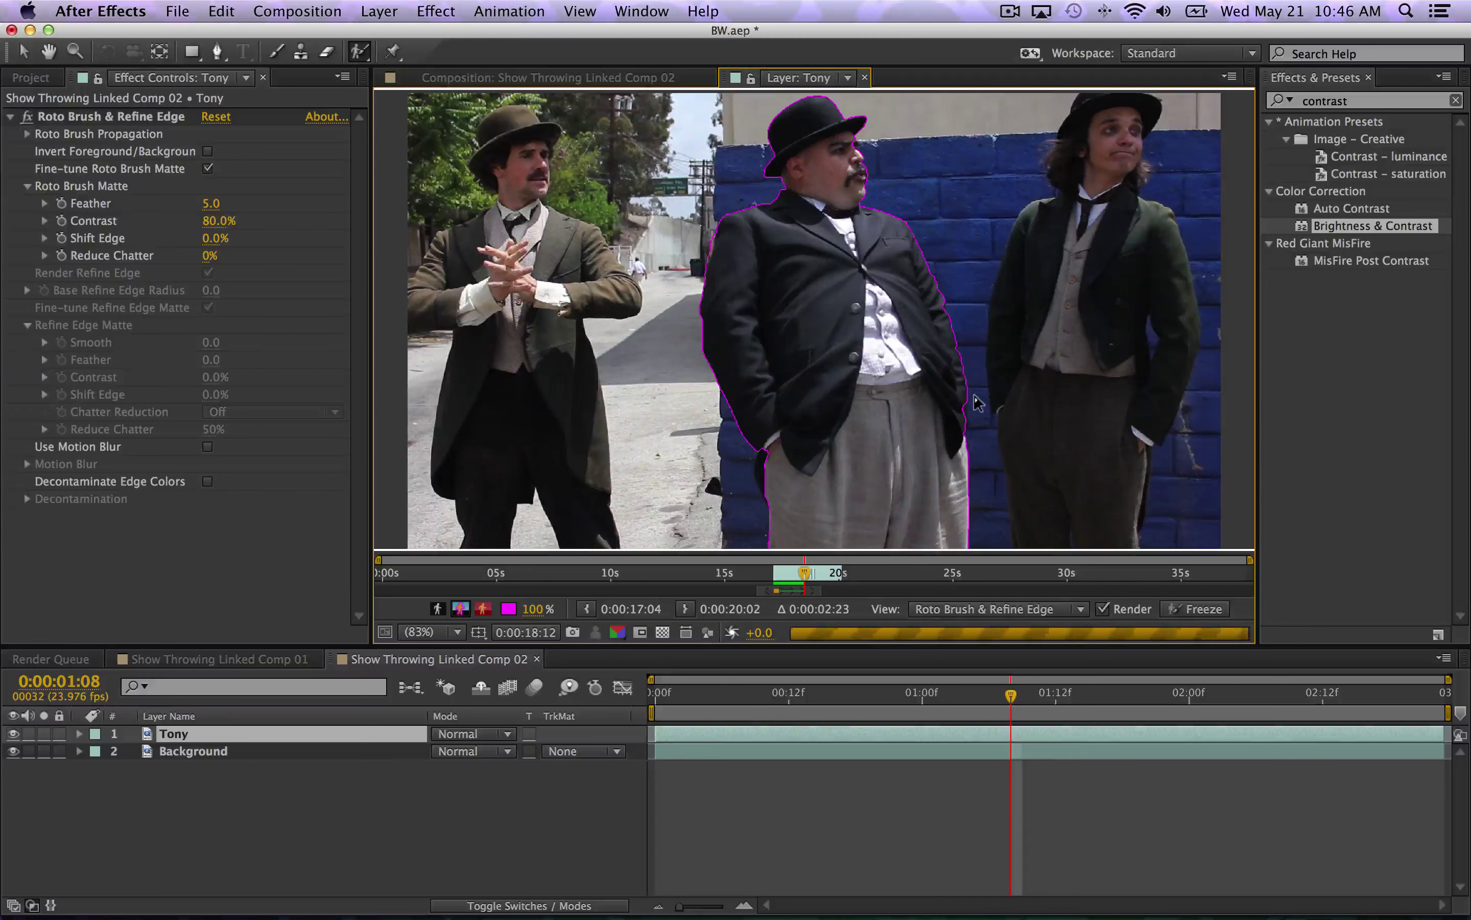
pyautogui.press('pagedown')
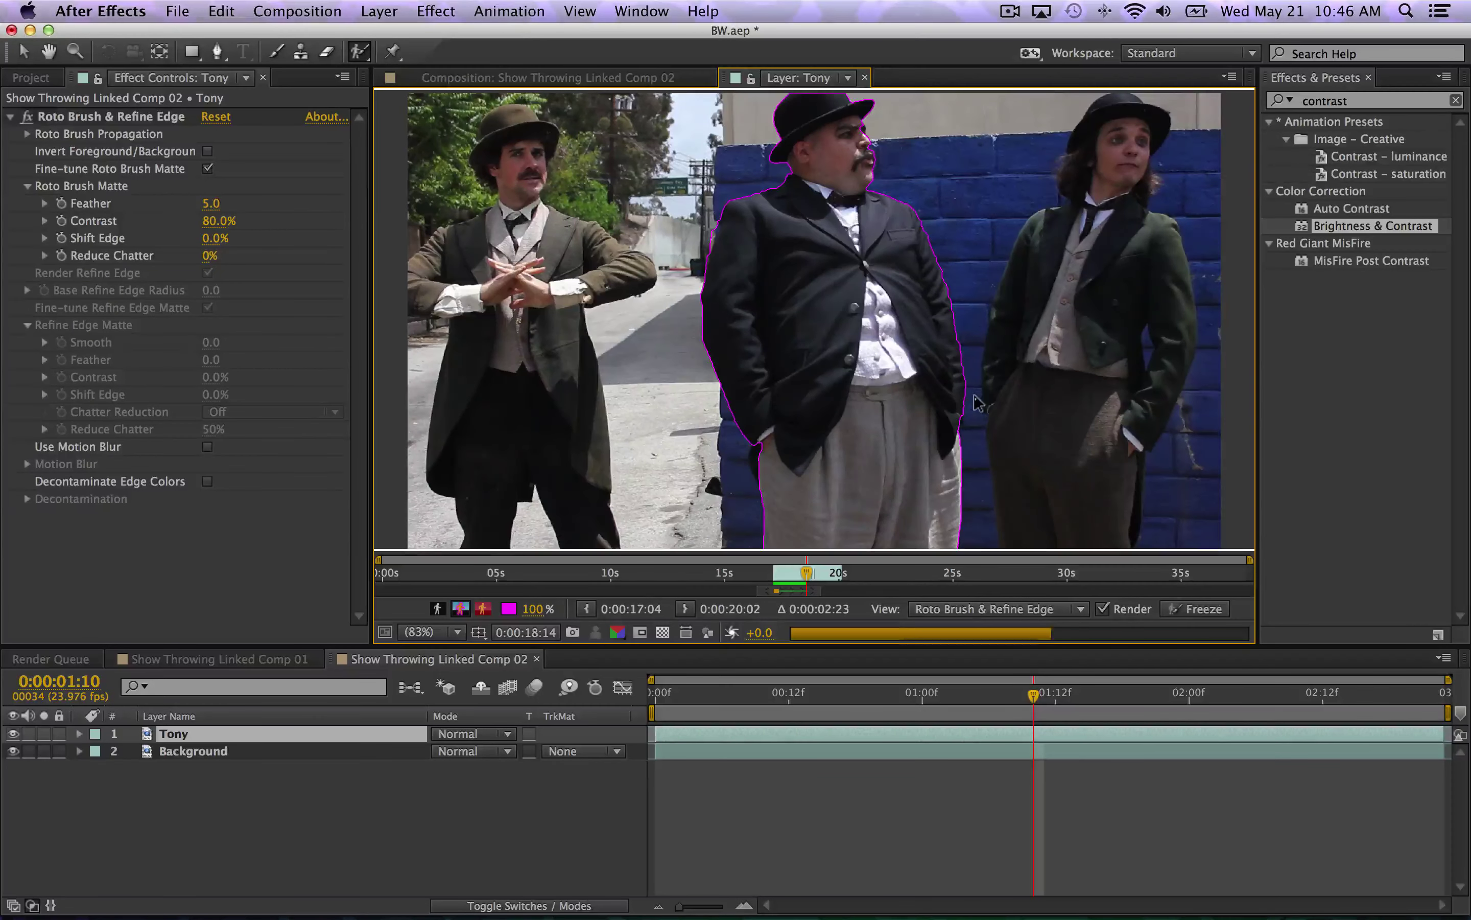
pyautogui.press('pagedown')
pyautogui.press('pagedown')
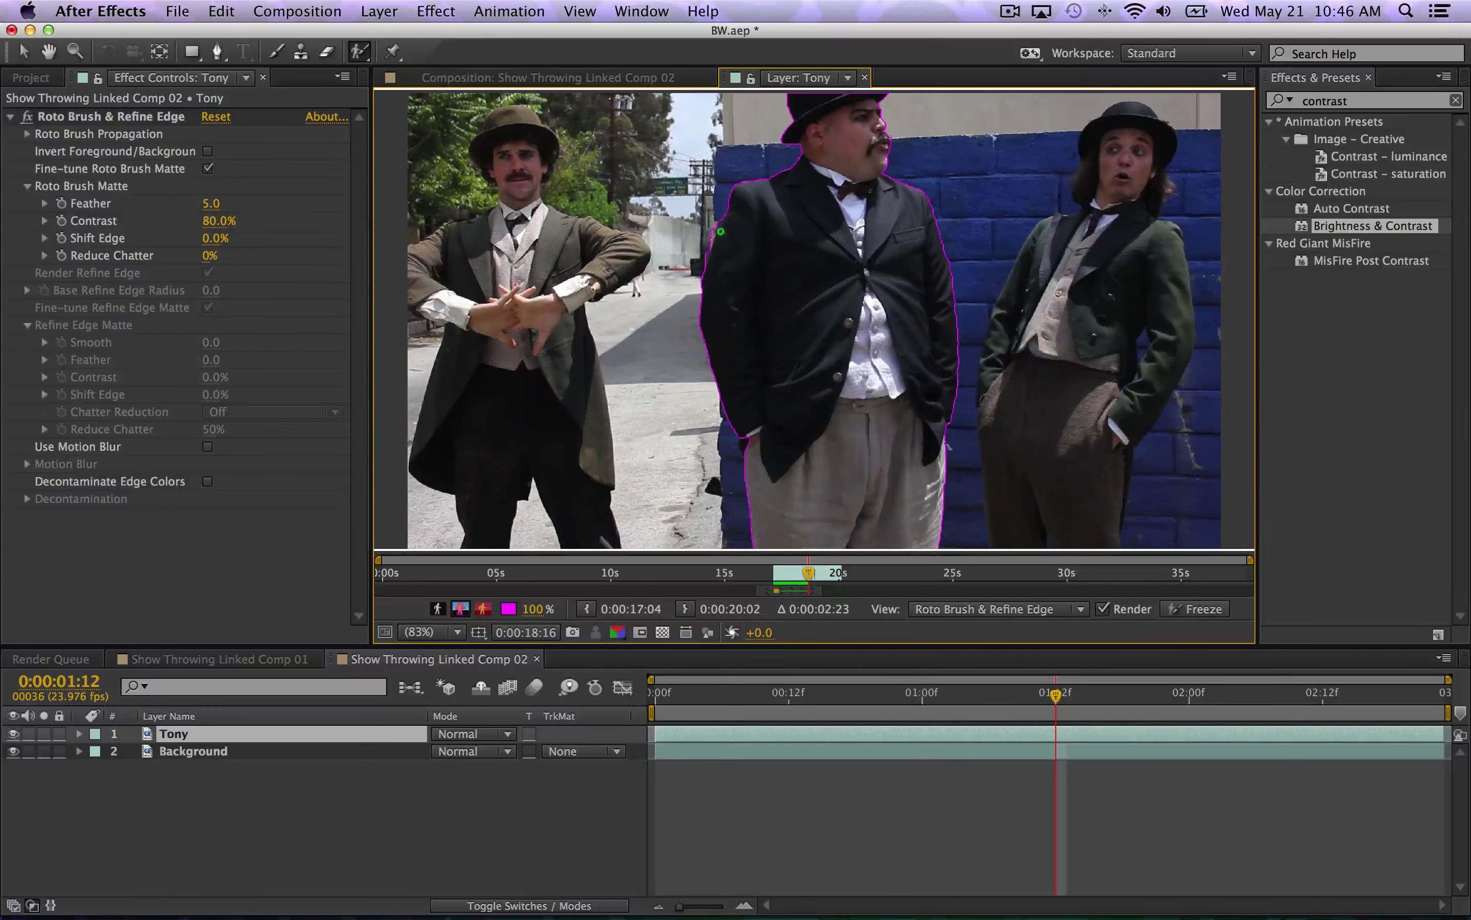
pyautogui.press('pagedown')
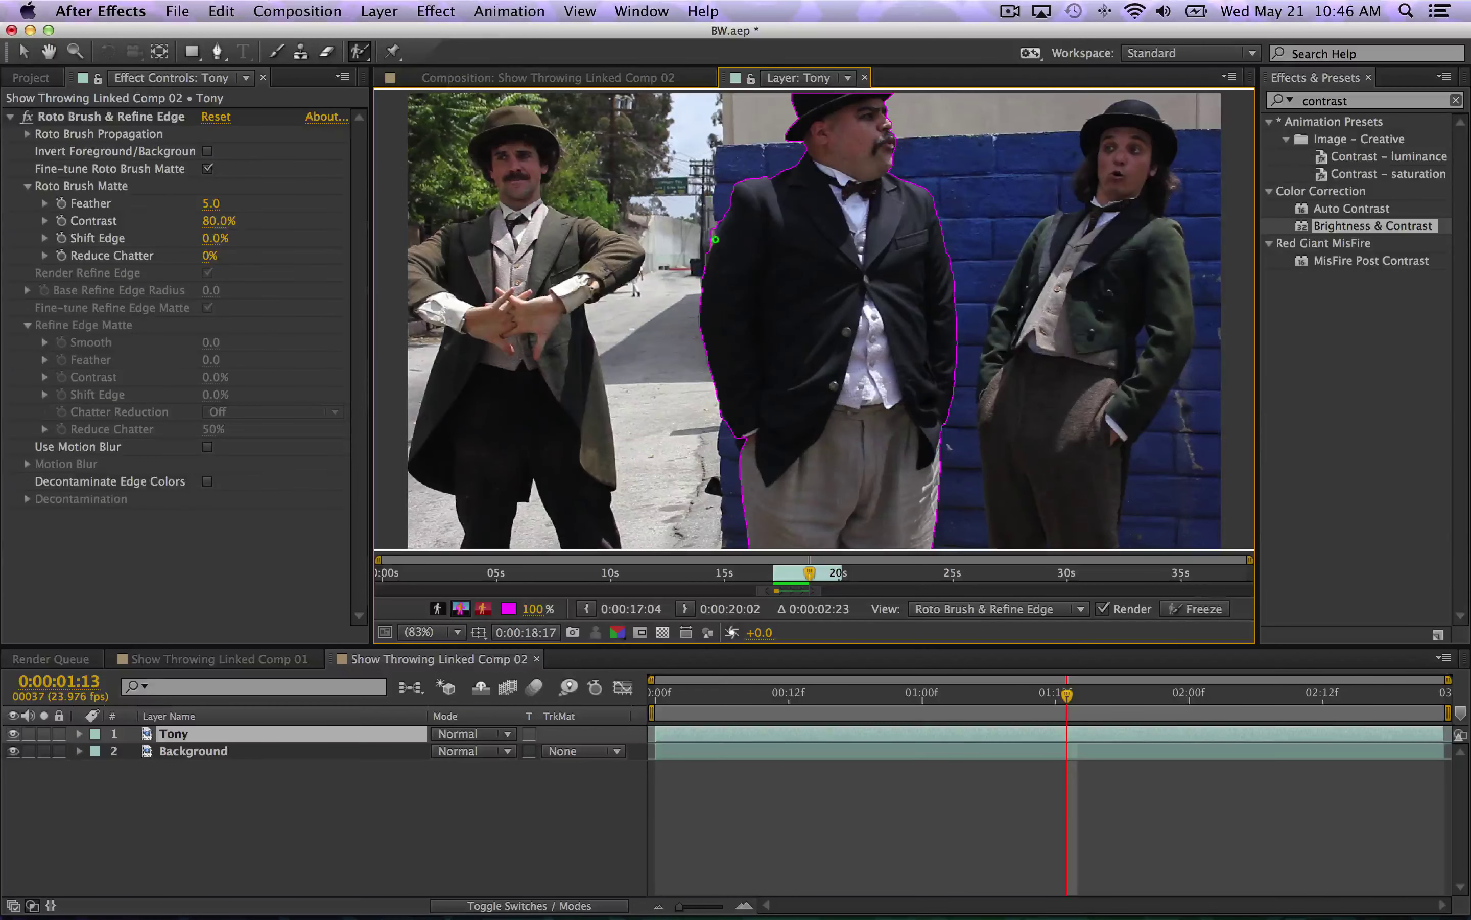
pyautogui.press('pagedown')
pyautogui.press('pagedown')
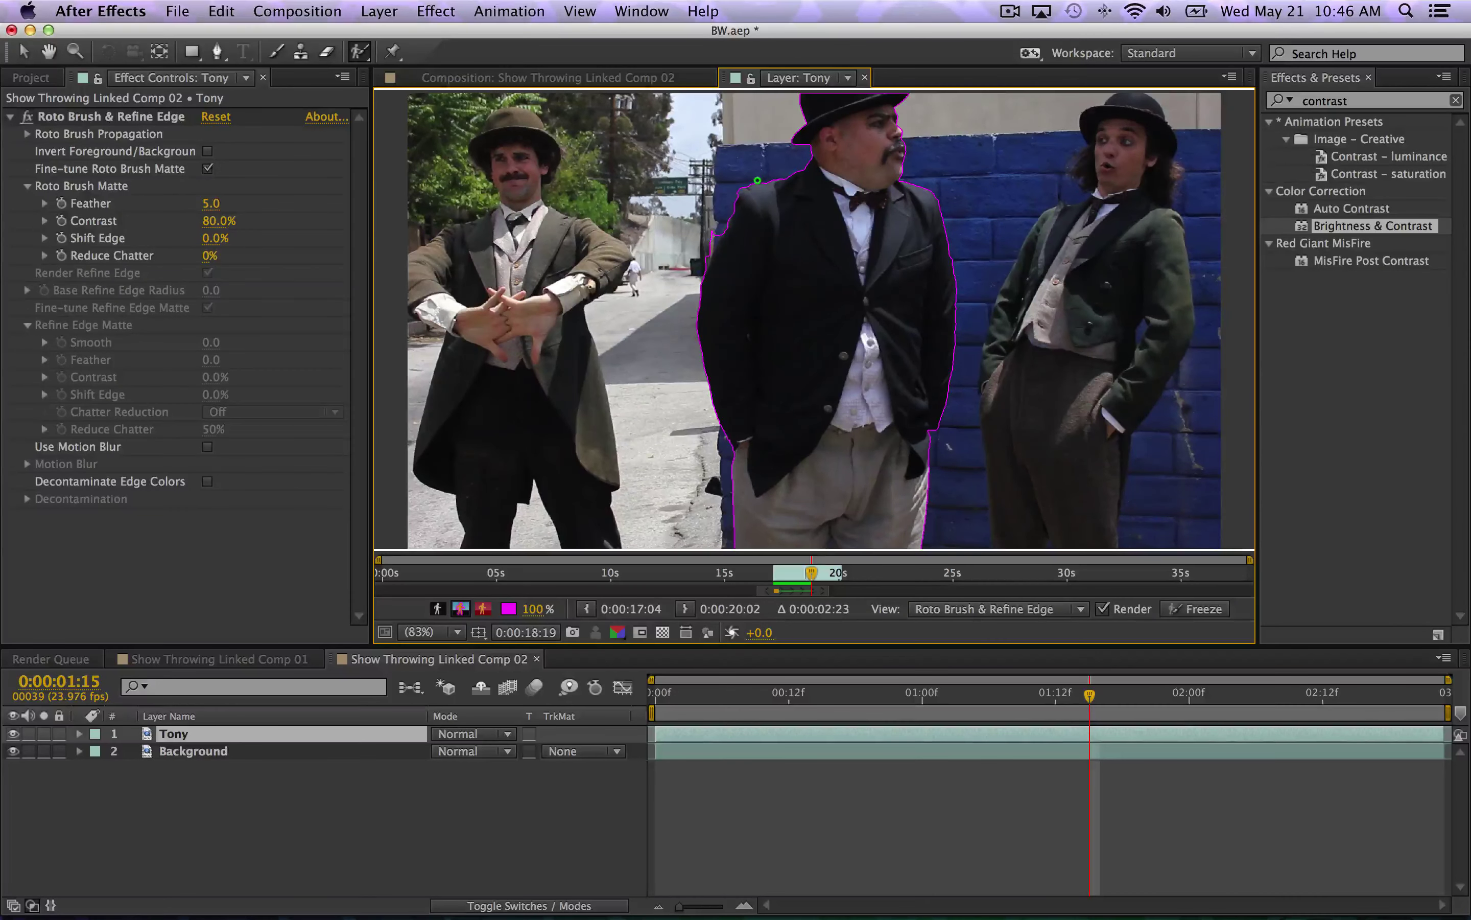
# - Propagate the matte to 0:00:01:18 and remove background from it beside the hat's crown there and at 0:00:01:17
pyautogui.press('pagedown')
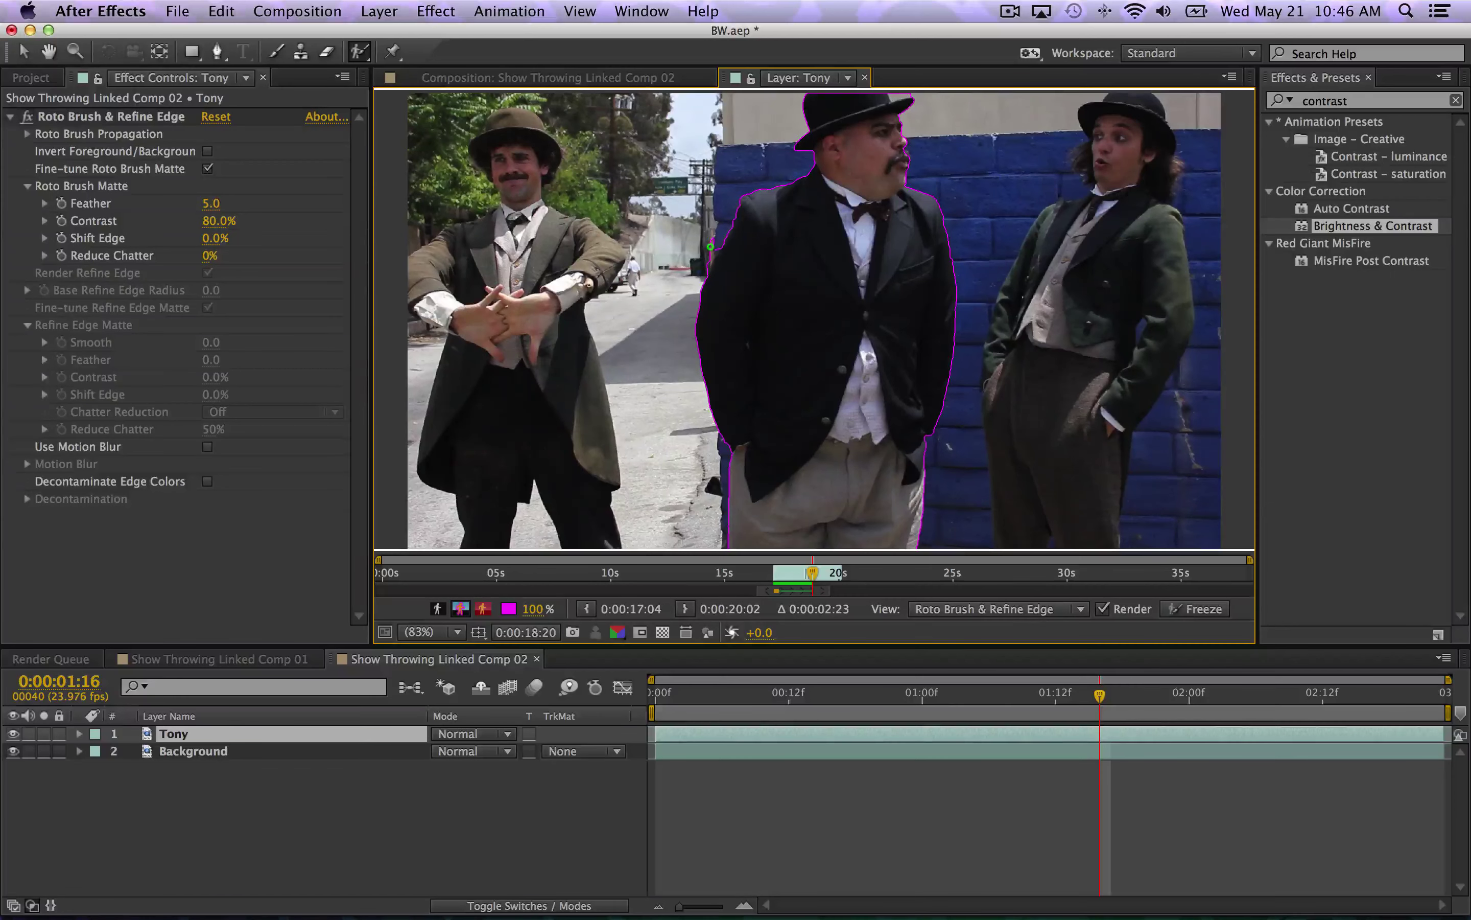
pyautogui.press('pagedown')
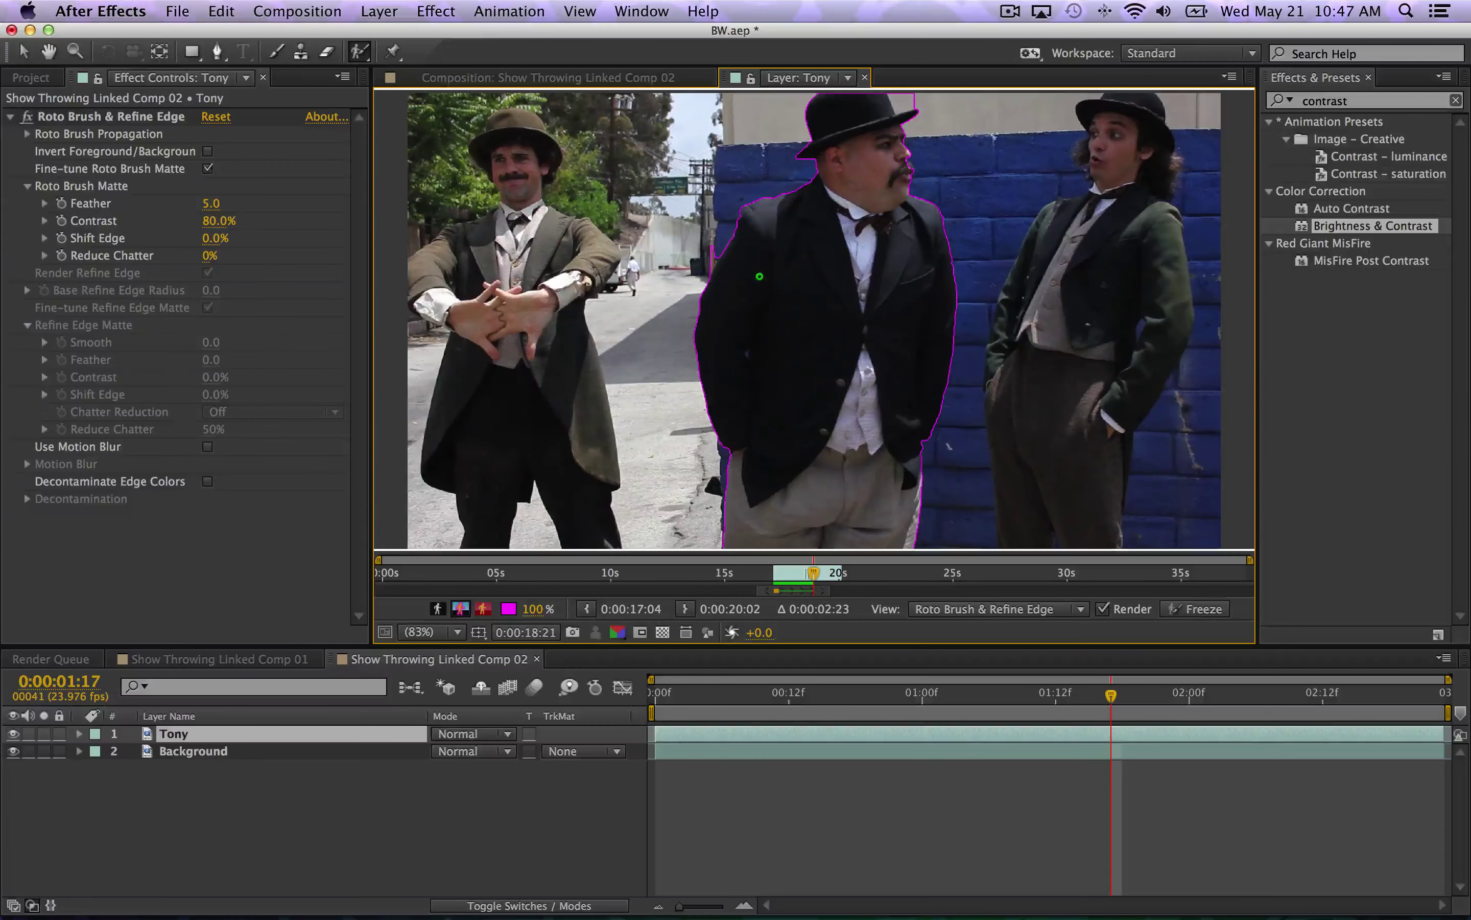
pyautogui.press('pagedown')
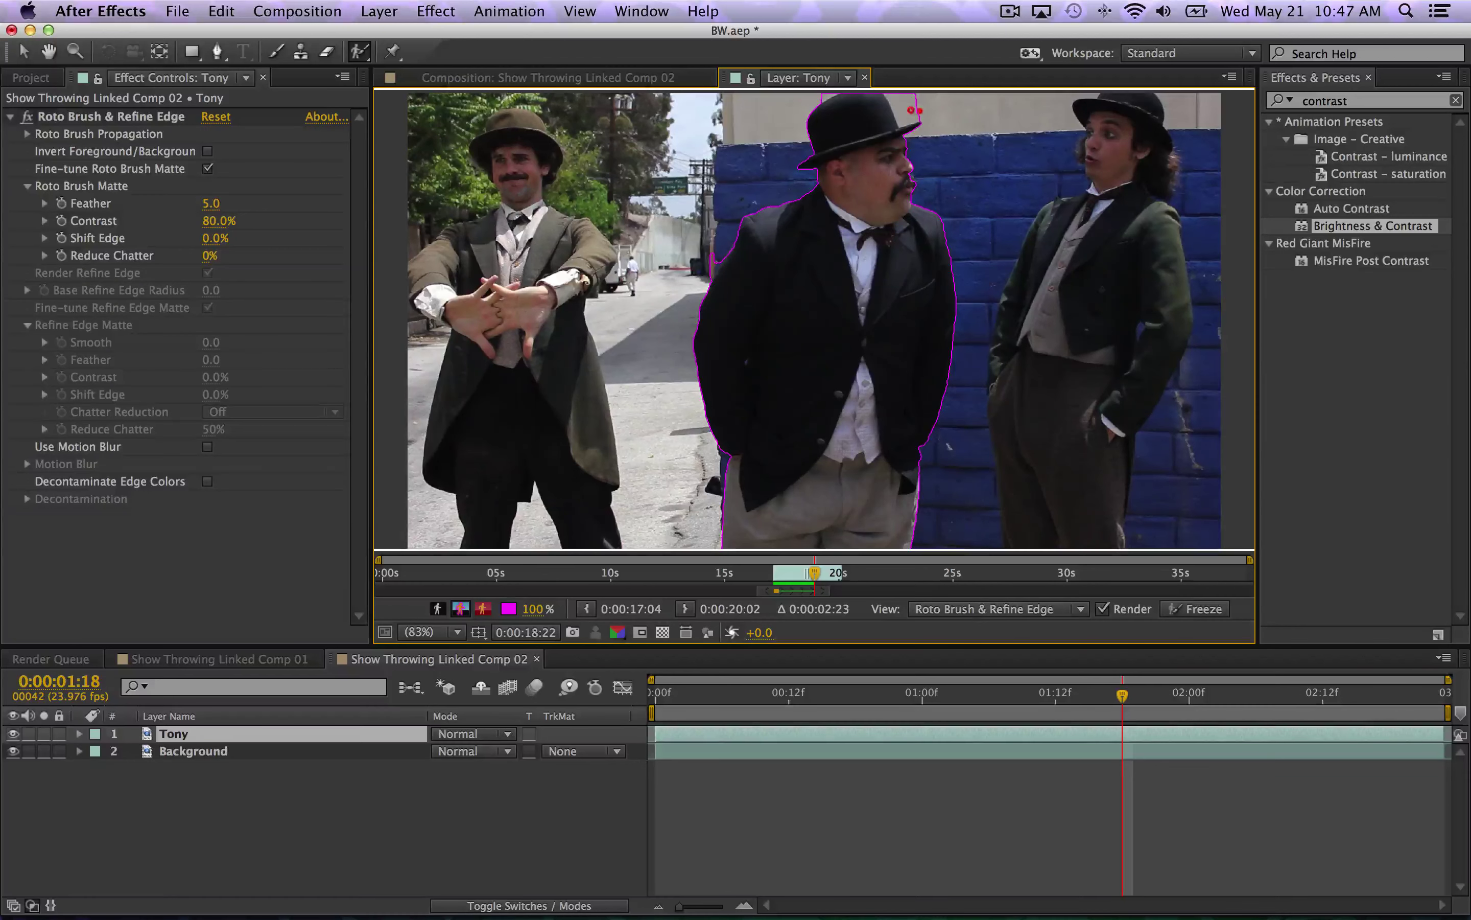
pyautogui.moveTo(915, 109); pyautogui.dragTo(890, 98)
pyautogui.press('pageup')
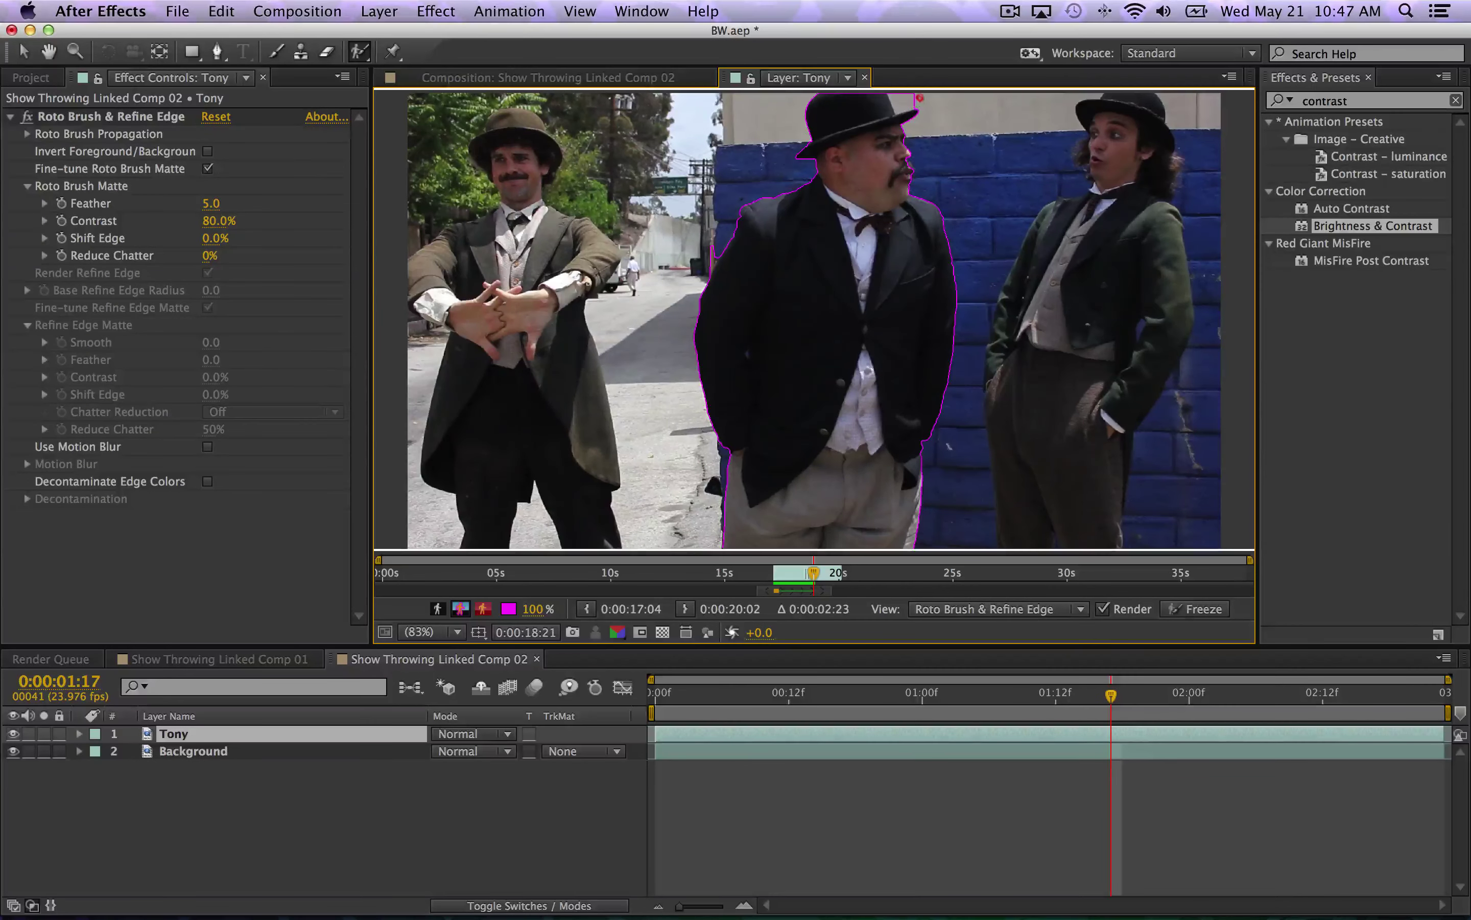
pyautogui.moveTo(919, 98); pyautogui.dragTo(893, 98)
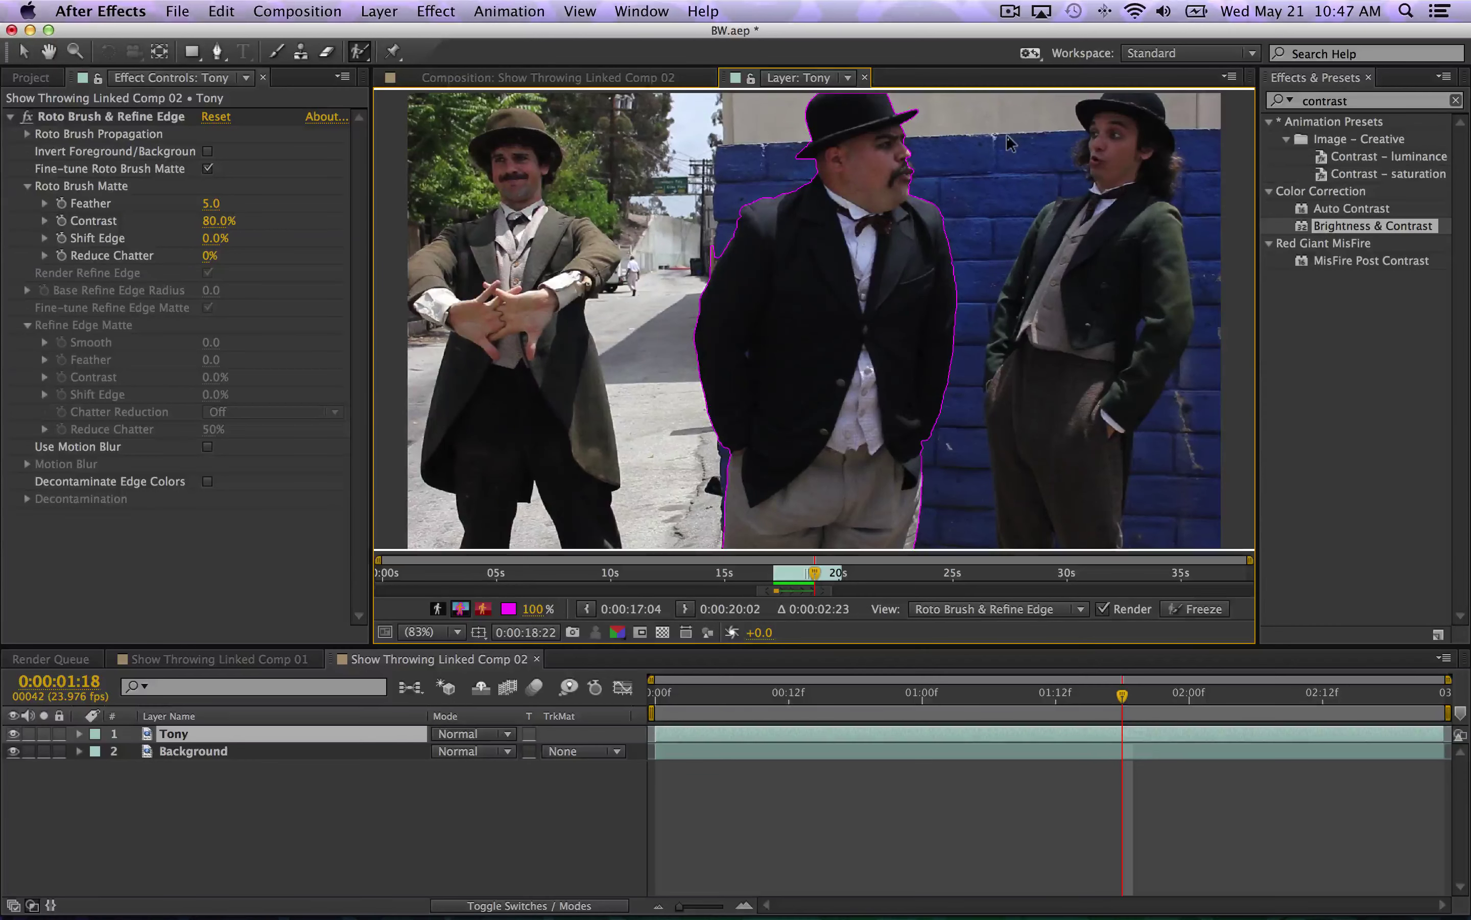
# - Propagate the corrected matte to 0:00:01:20 and remove the background above the middle man's hat
pyautogui.press('pagedown')
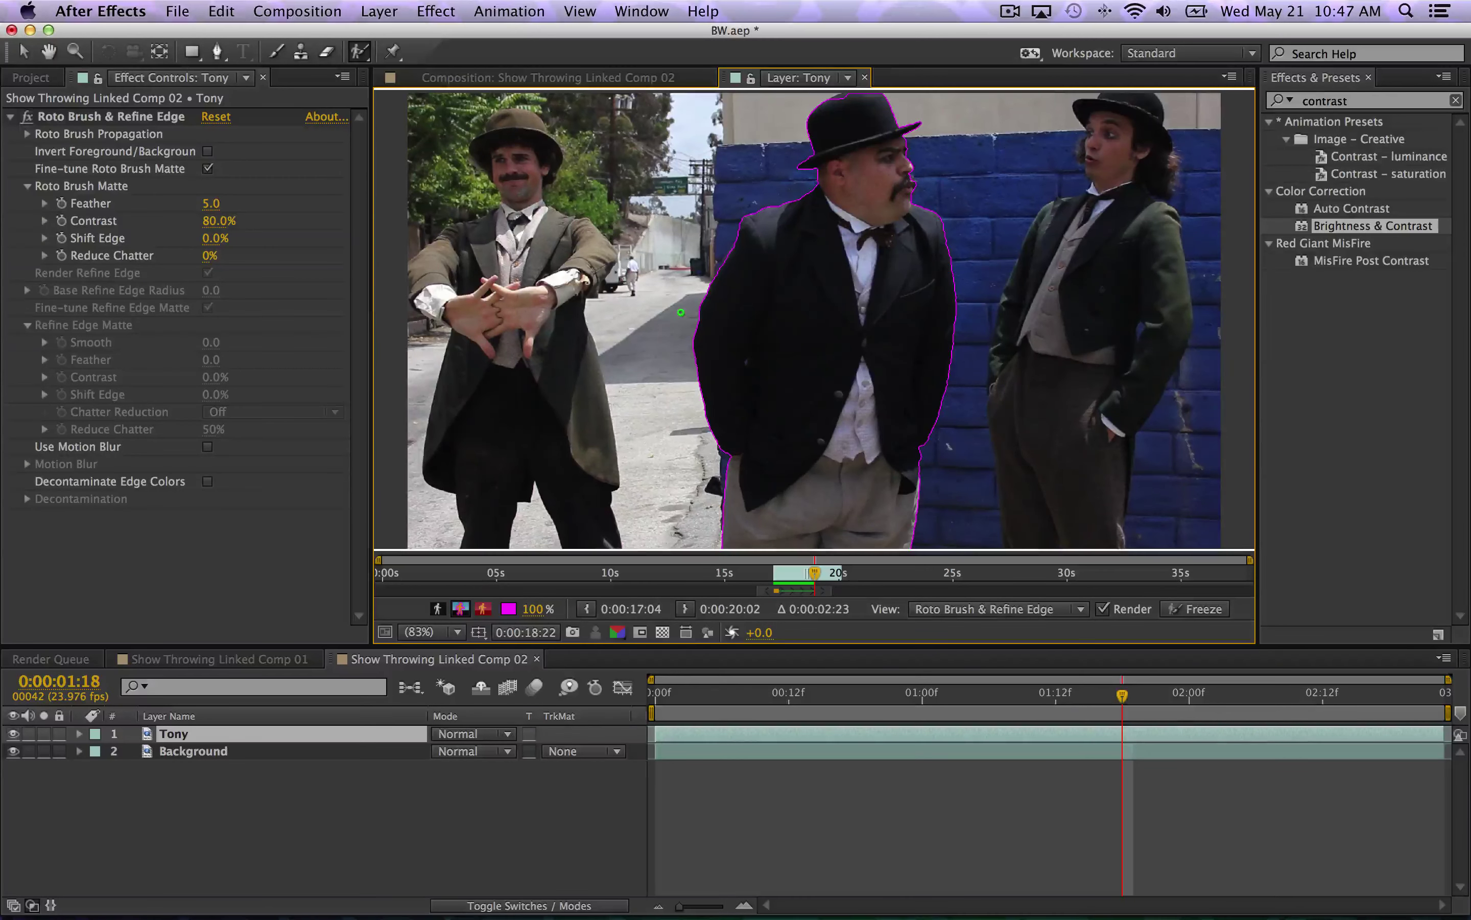
pyautogui.press('pagedown')
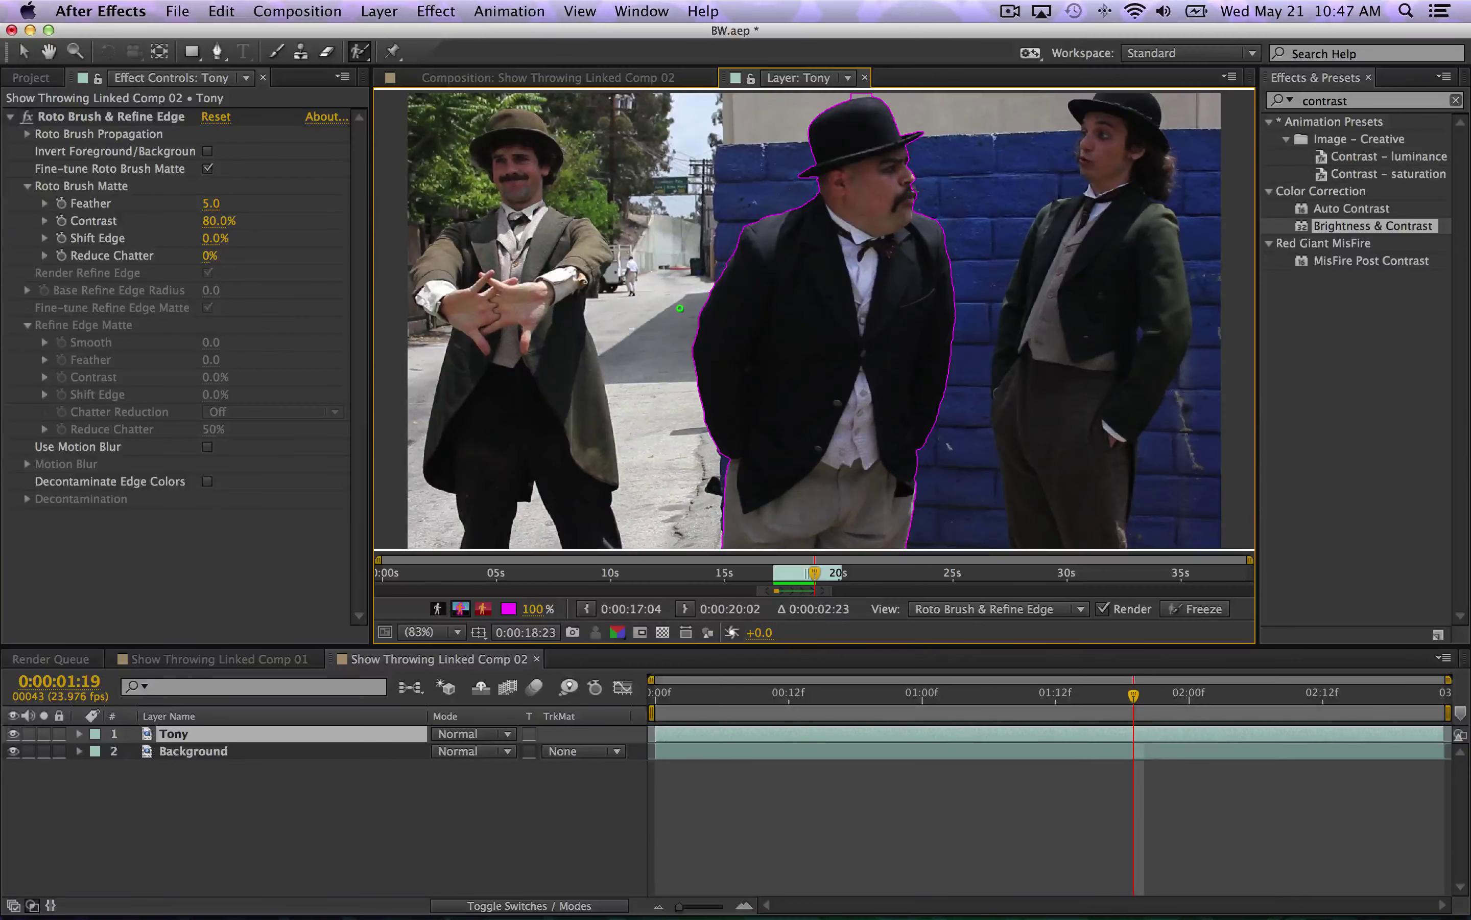
pyautogui.press('pagedown')
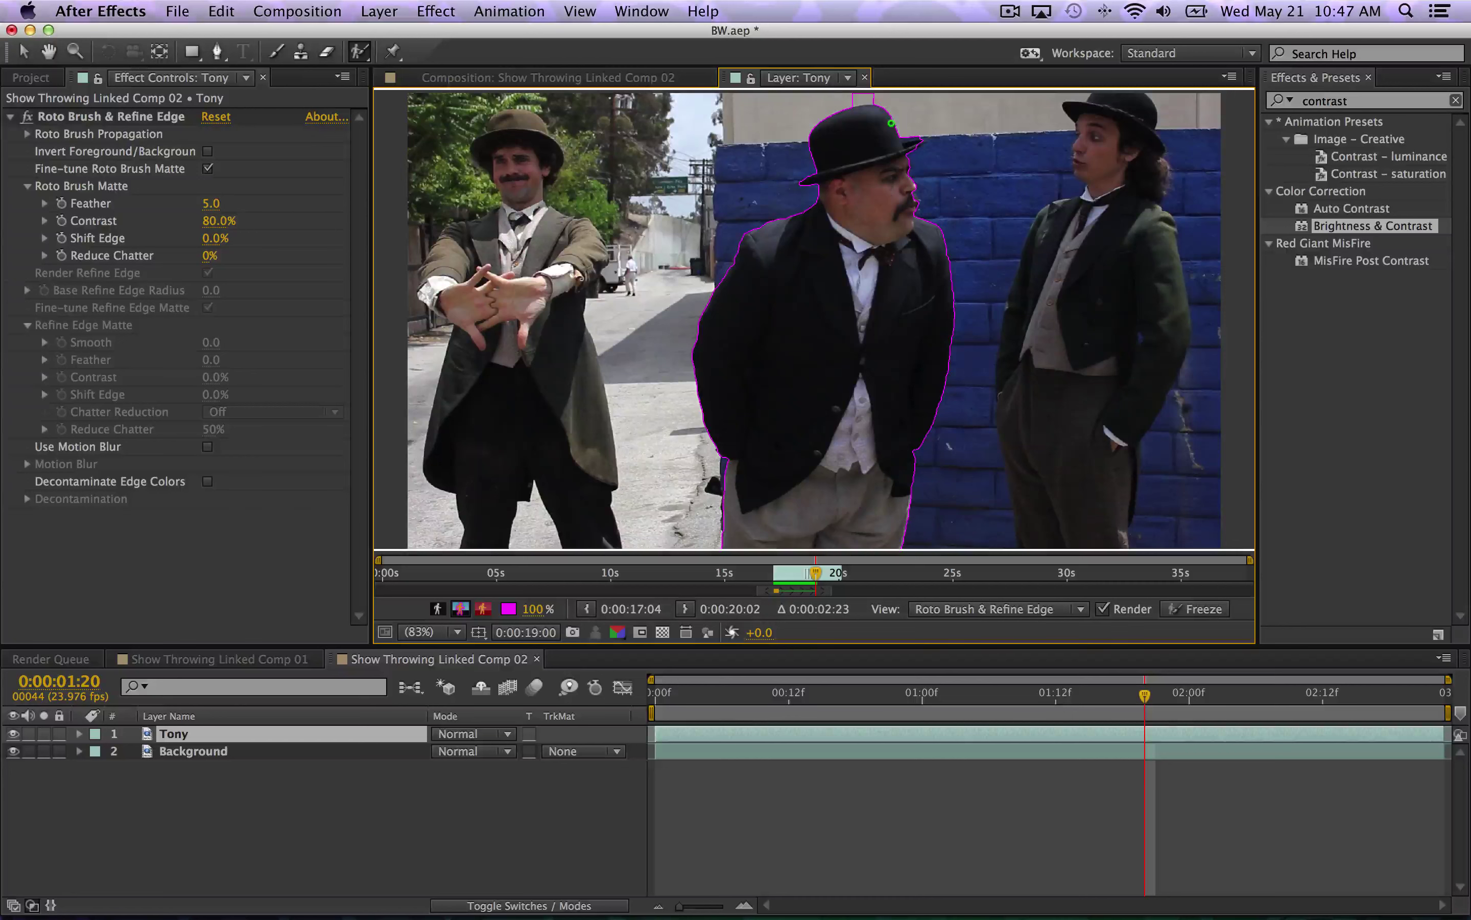
pyautogui.moveTo(839, 101); pyautogui.dragTo(893, 101)
# - Propagate the matte to 0:00:01:23, remove the wall area above the hat's brim, and recheck the outline back to 0:00:01:21
pyautogui.press('pagedown')
pyautogui.press('pagedown')
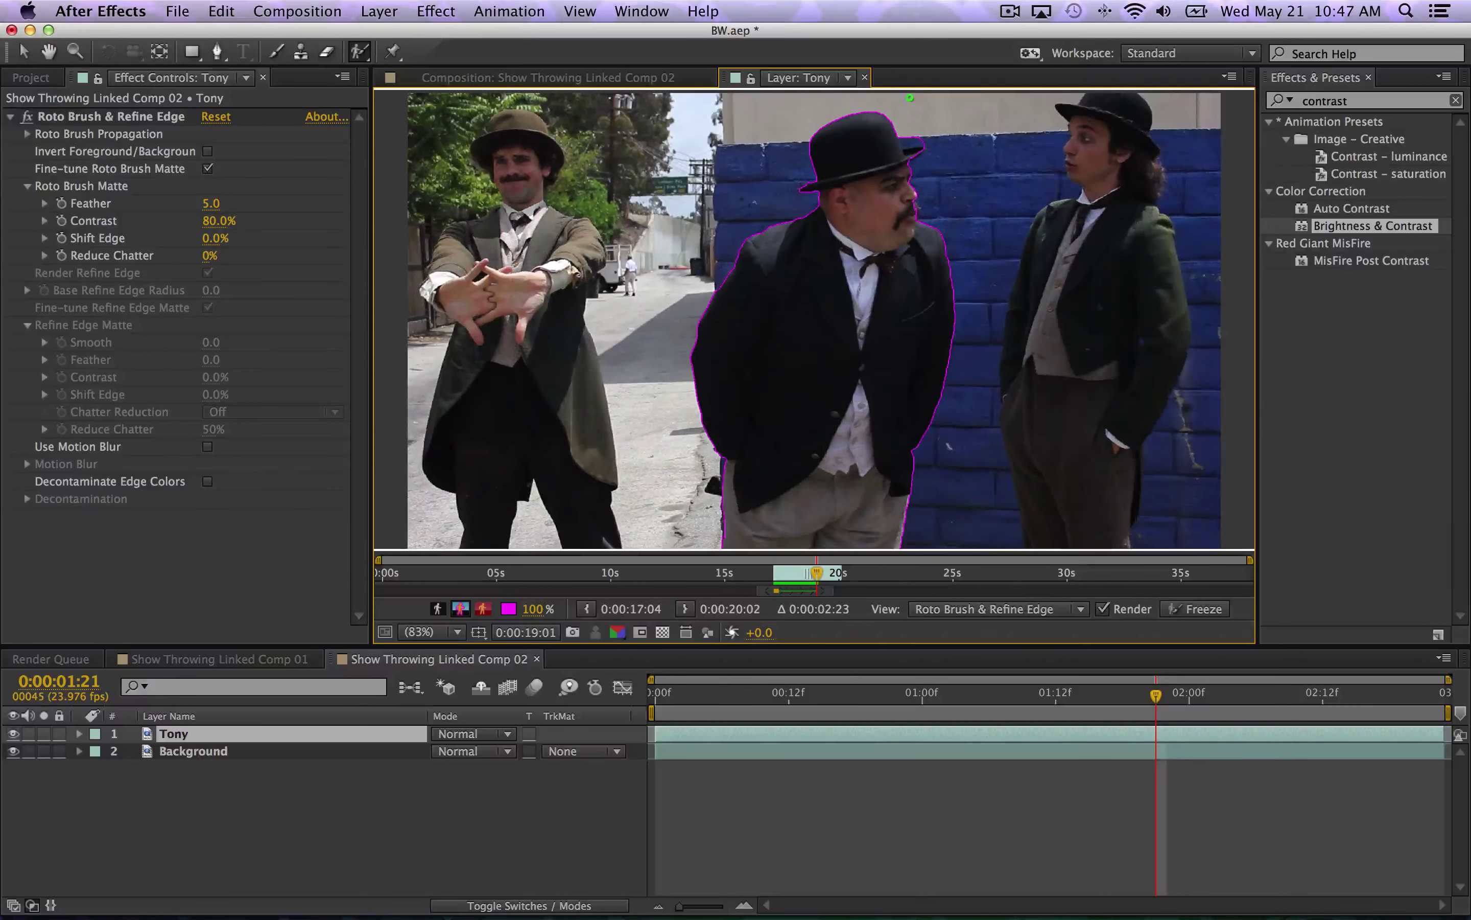
pyautogui.press('pagedown')
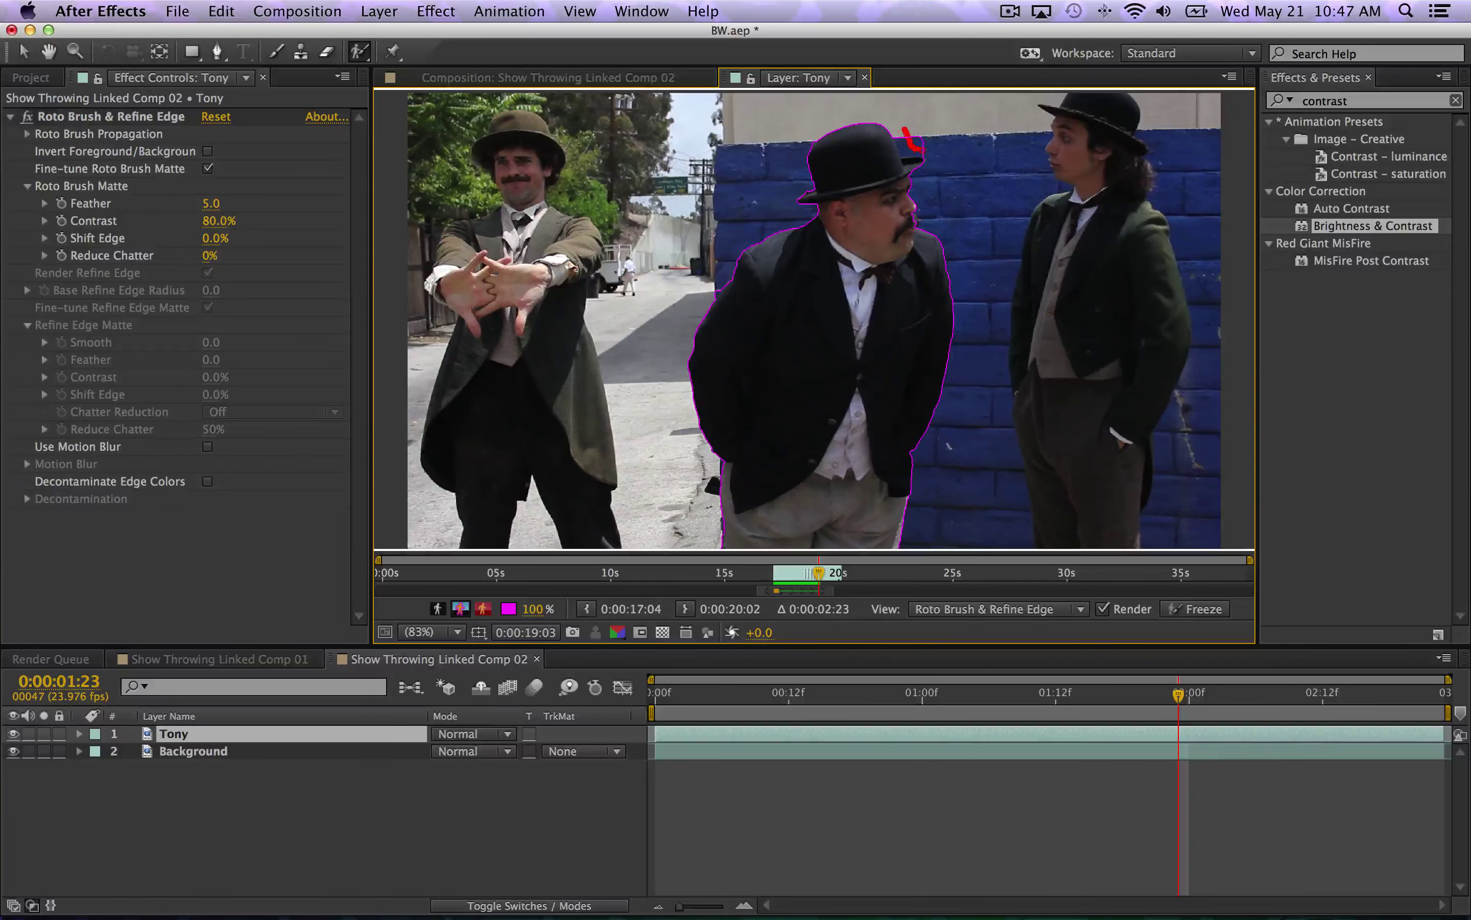
pyautogui.press('pageup')
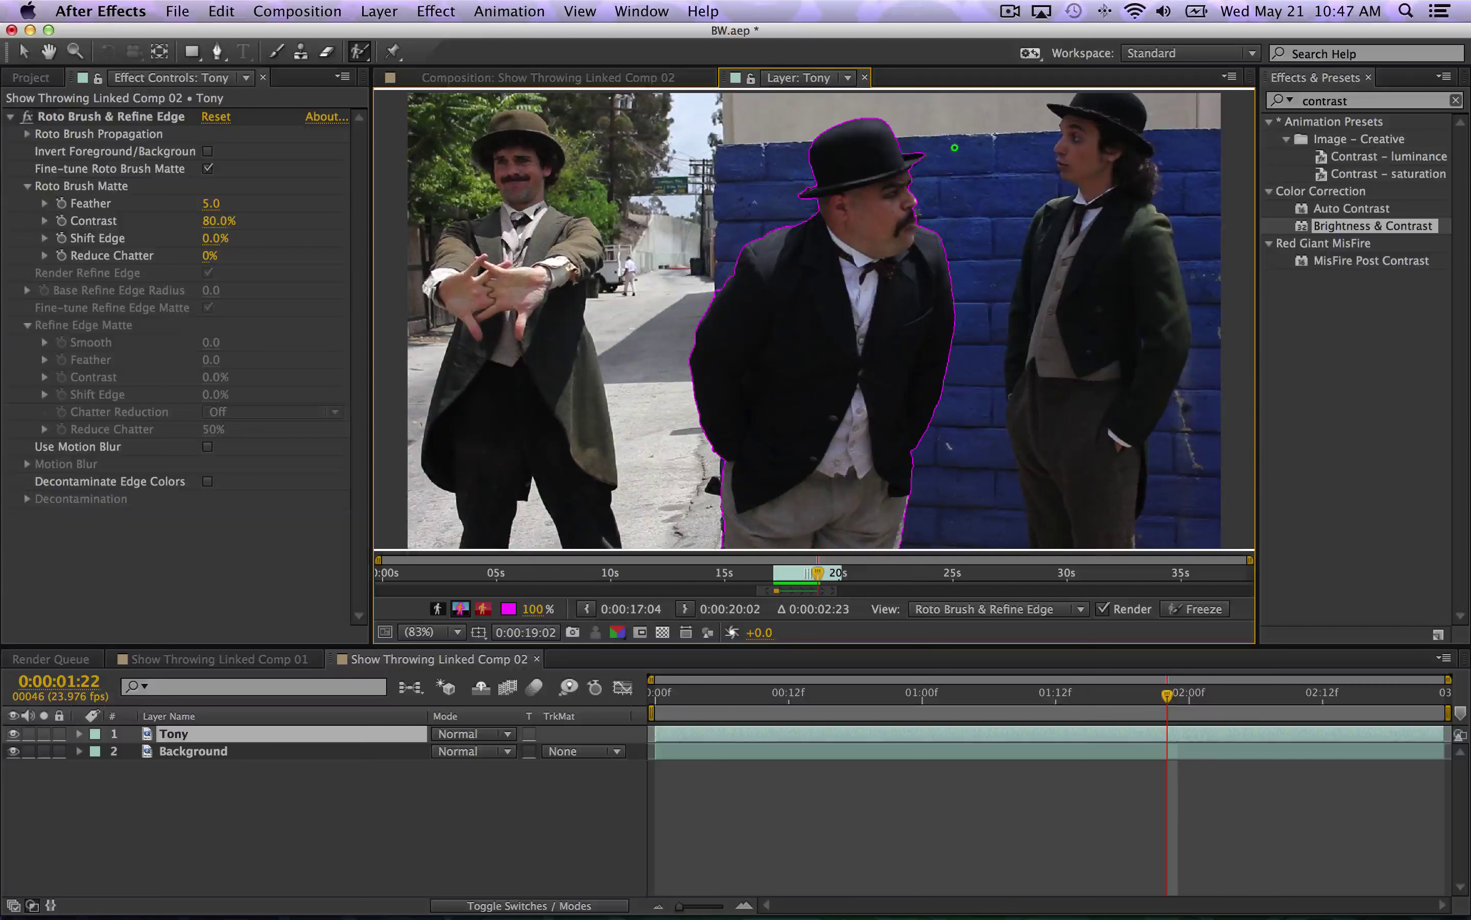
pyautogui.press('pageup')
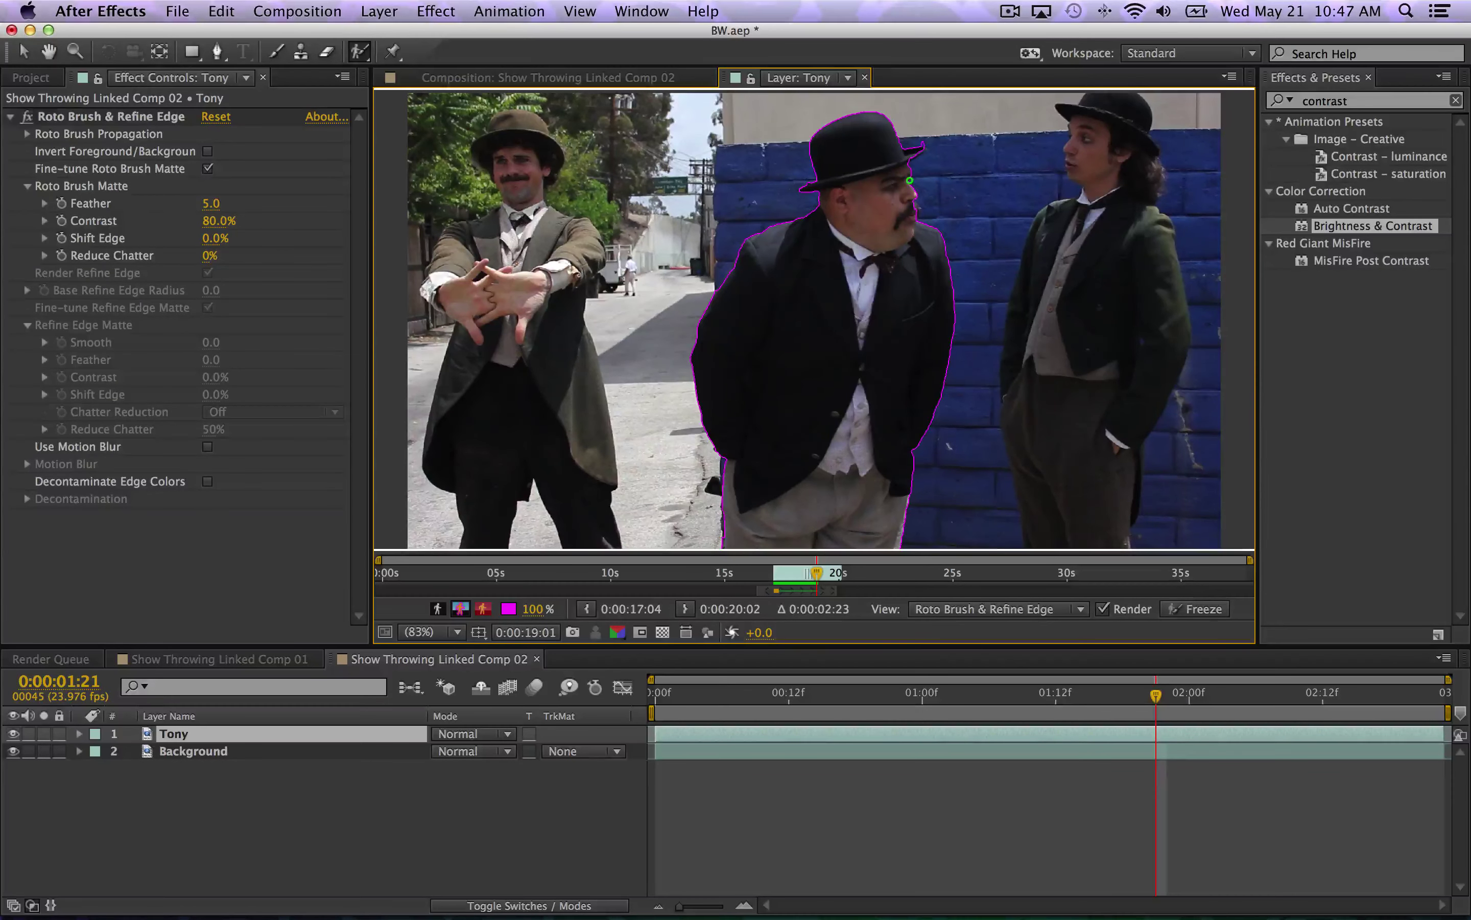
pyautogui.press('pagedown')
pyautogui.press('pagedown')
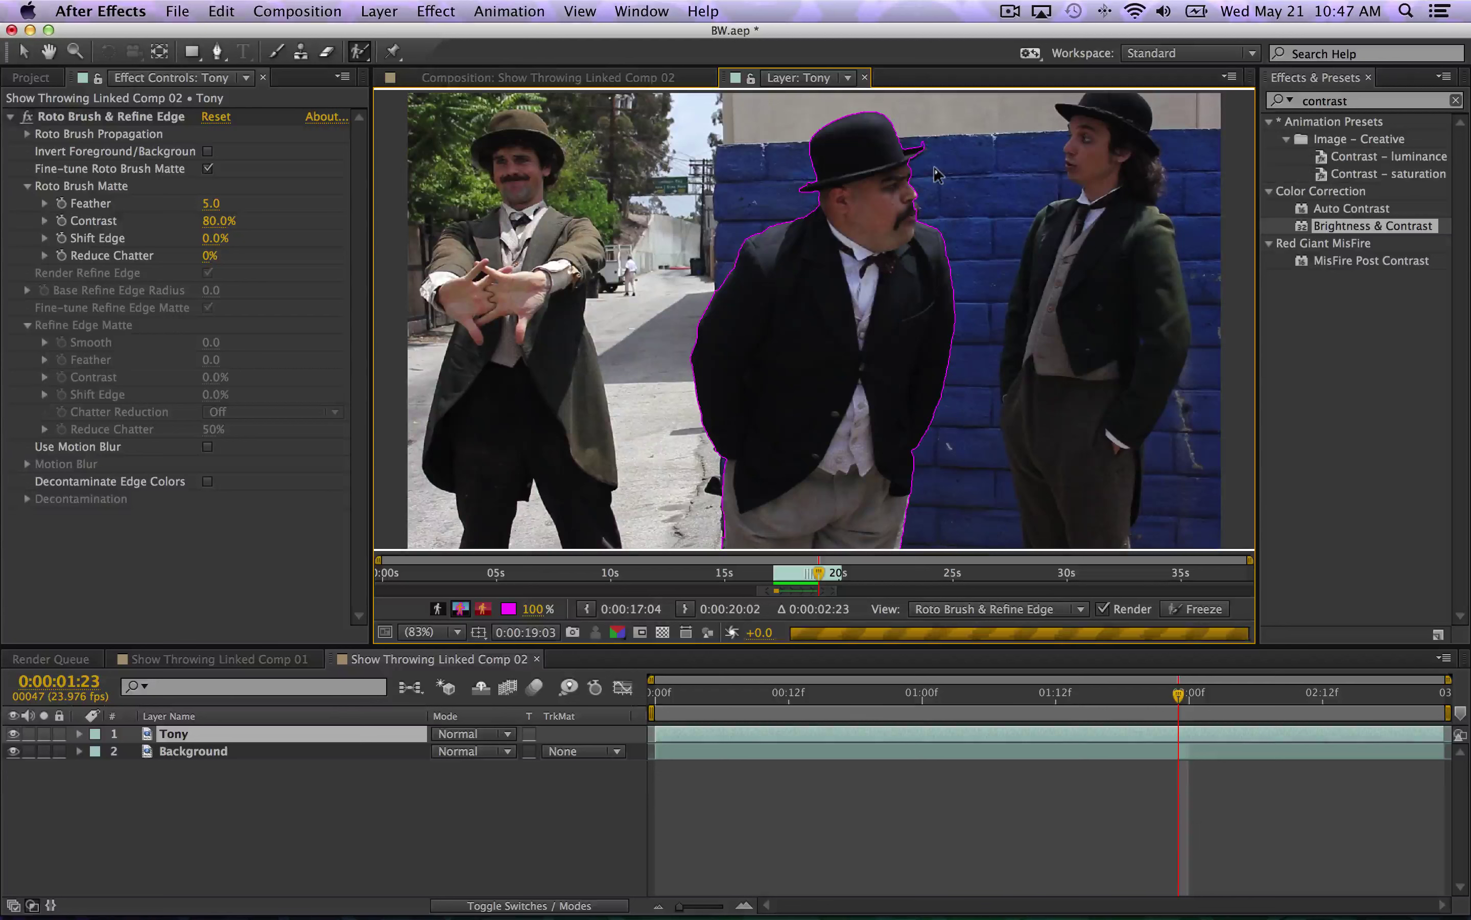
# - Propagate the Roto Brush matte frame by frame to 0:00:02:19, checking the outline around the middle man
pyautogui.press('pagedown')
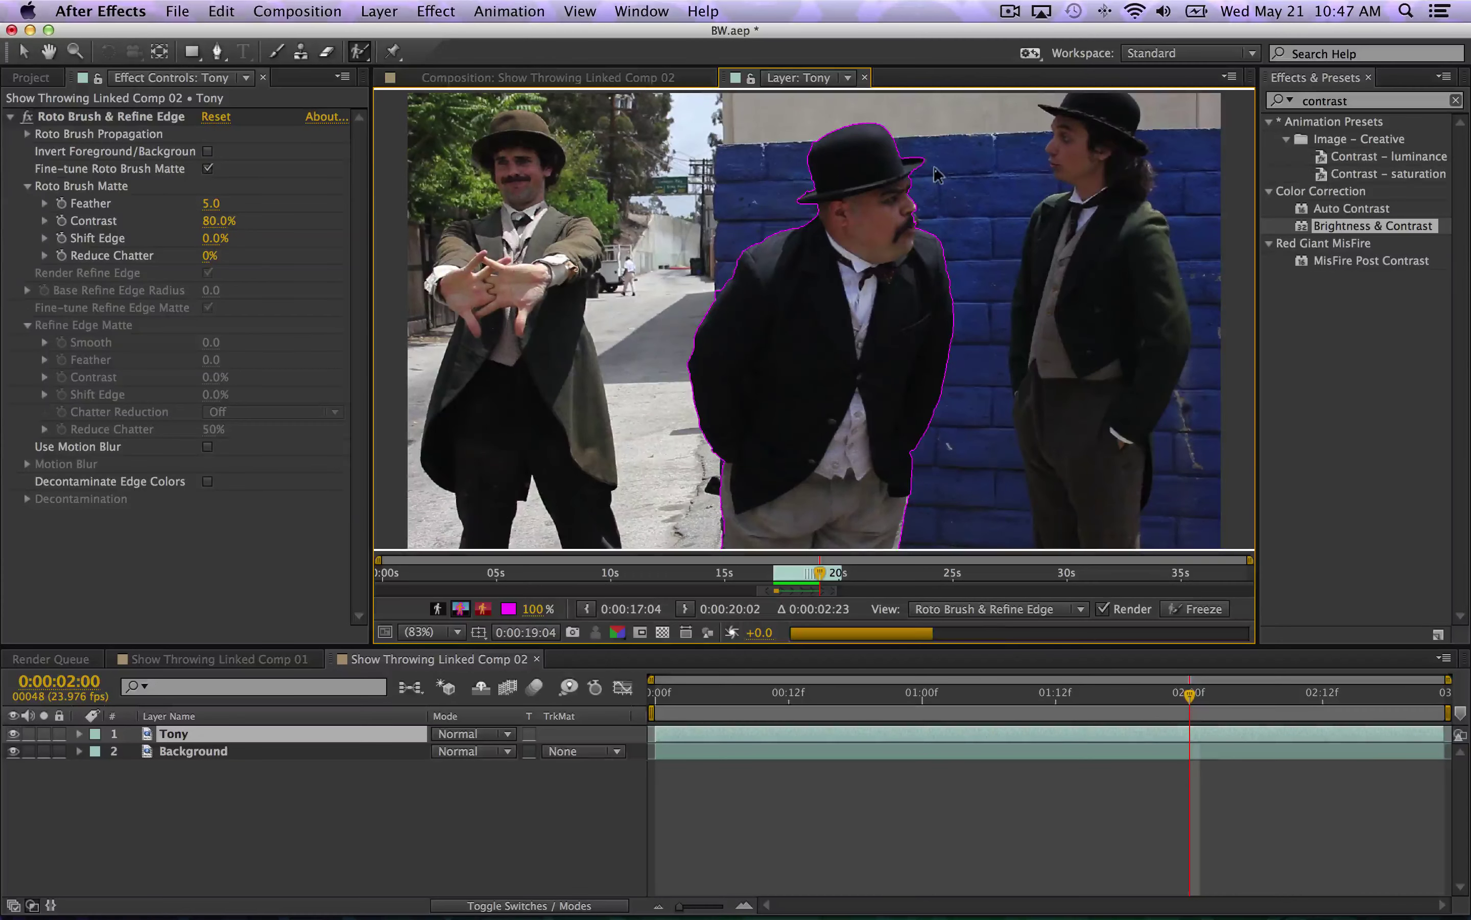
pyautogui.press('pagedown')
pyautogui.press('pagedown')
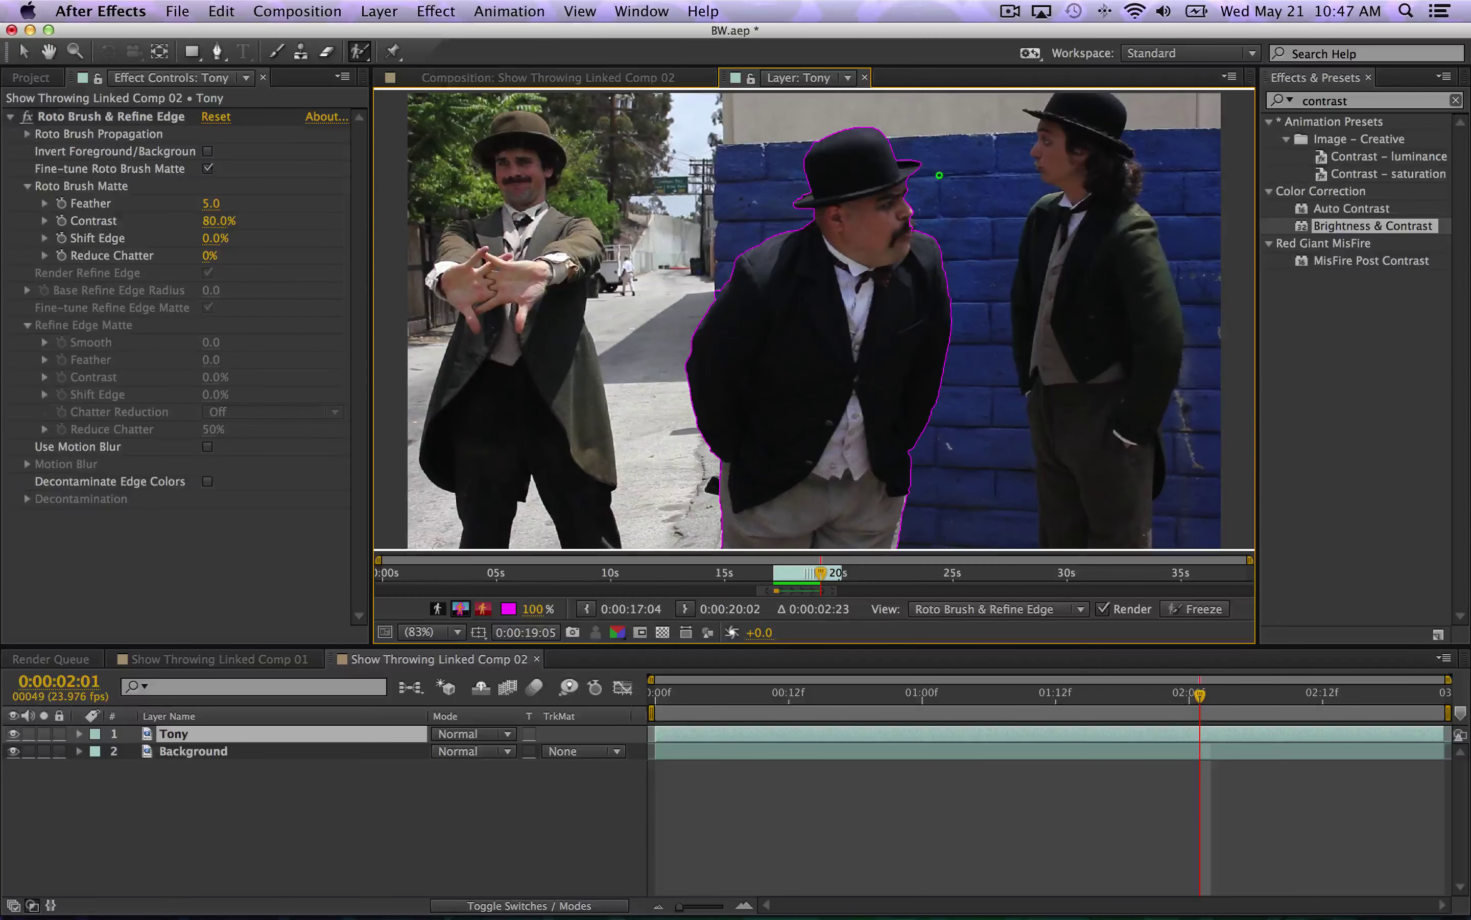
pyautogui.press('pagedown')
pyautogui.press('pagedown')
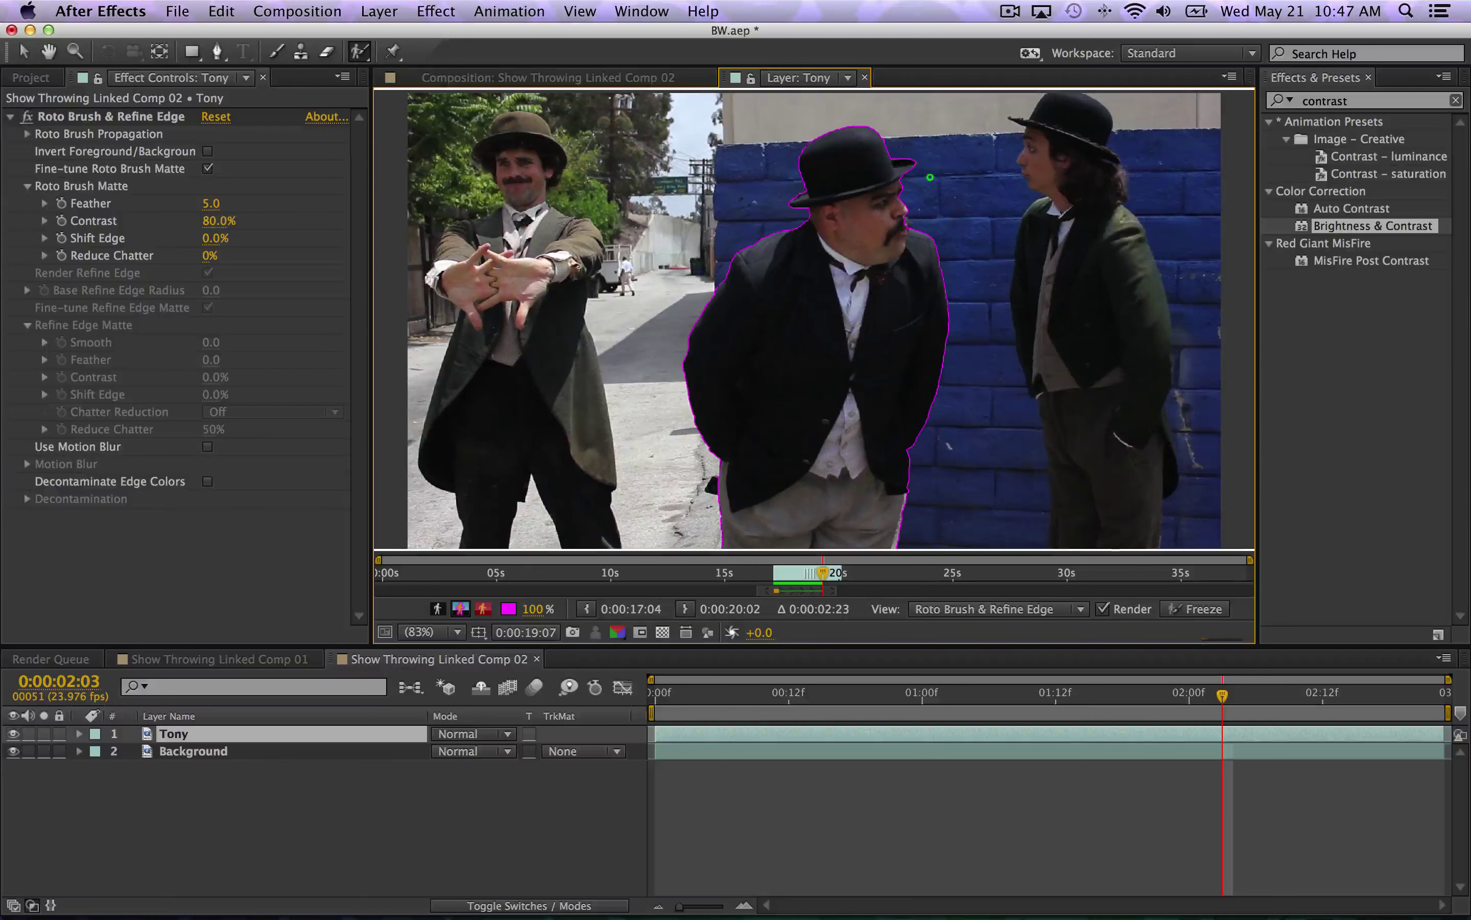
pyautogui.press('pagedown')
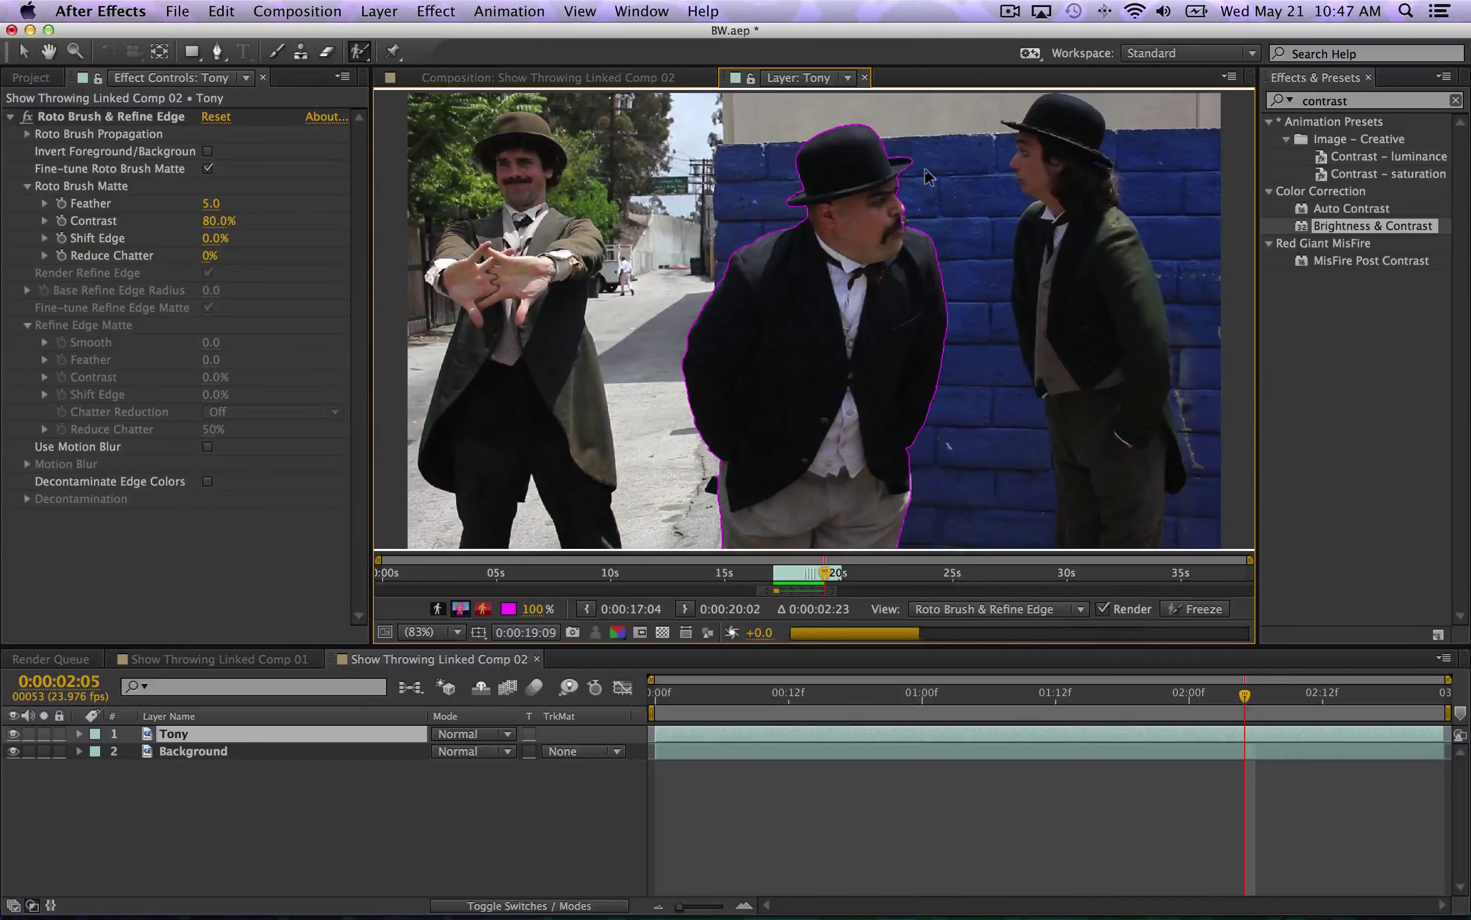
pyautogui.press('pagedown')
pyautogui.press('pagedown')
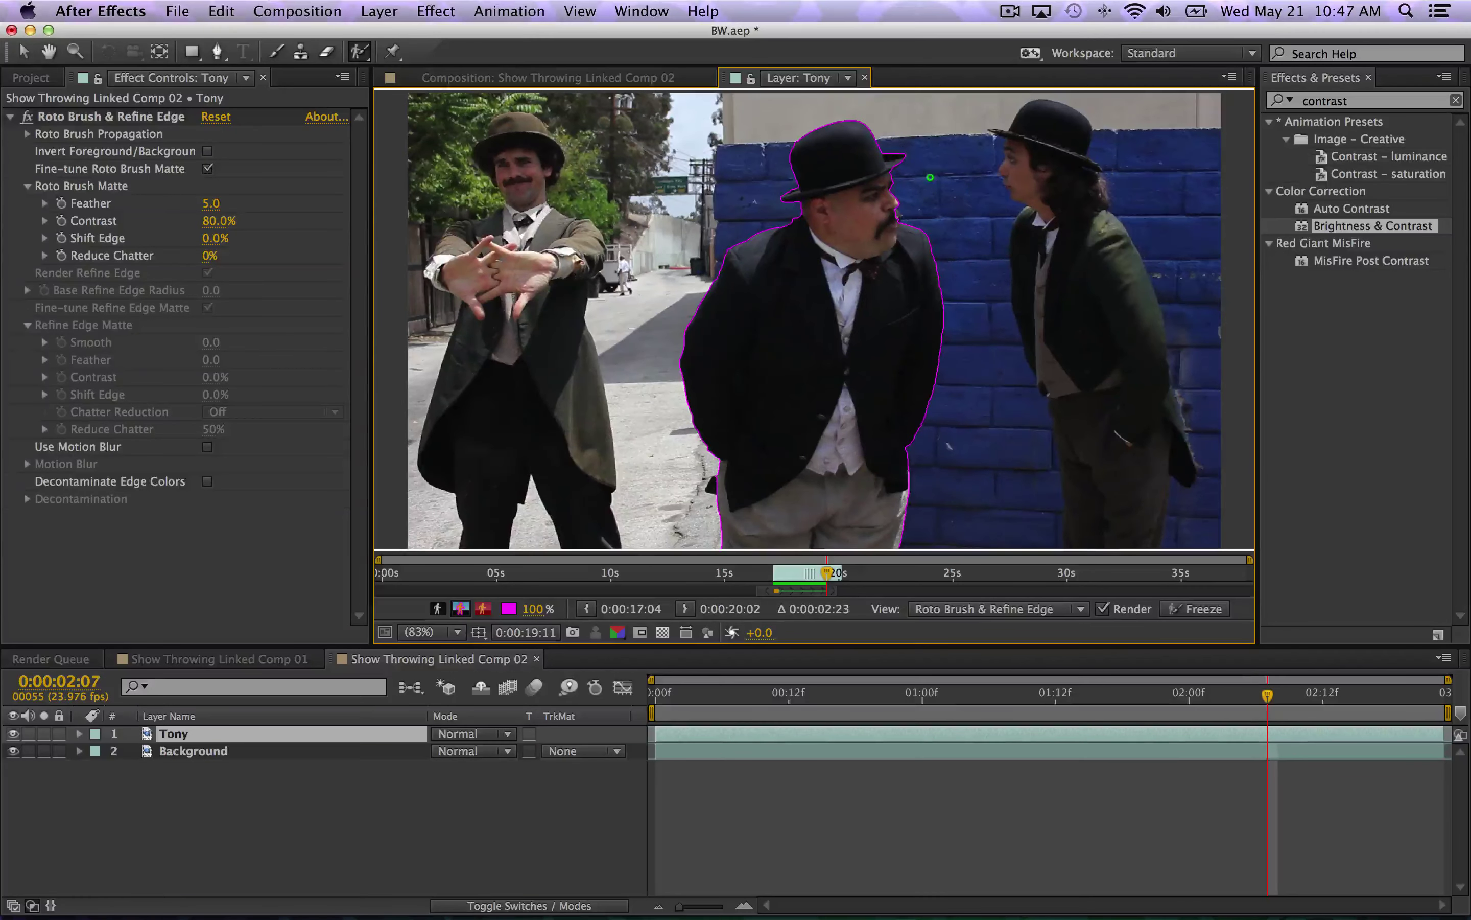
pyautogui.press('pagedown')
pyautogui.press('pagedown')
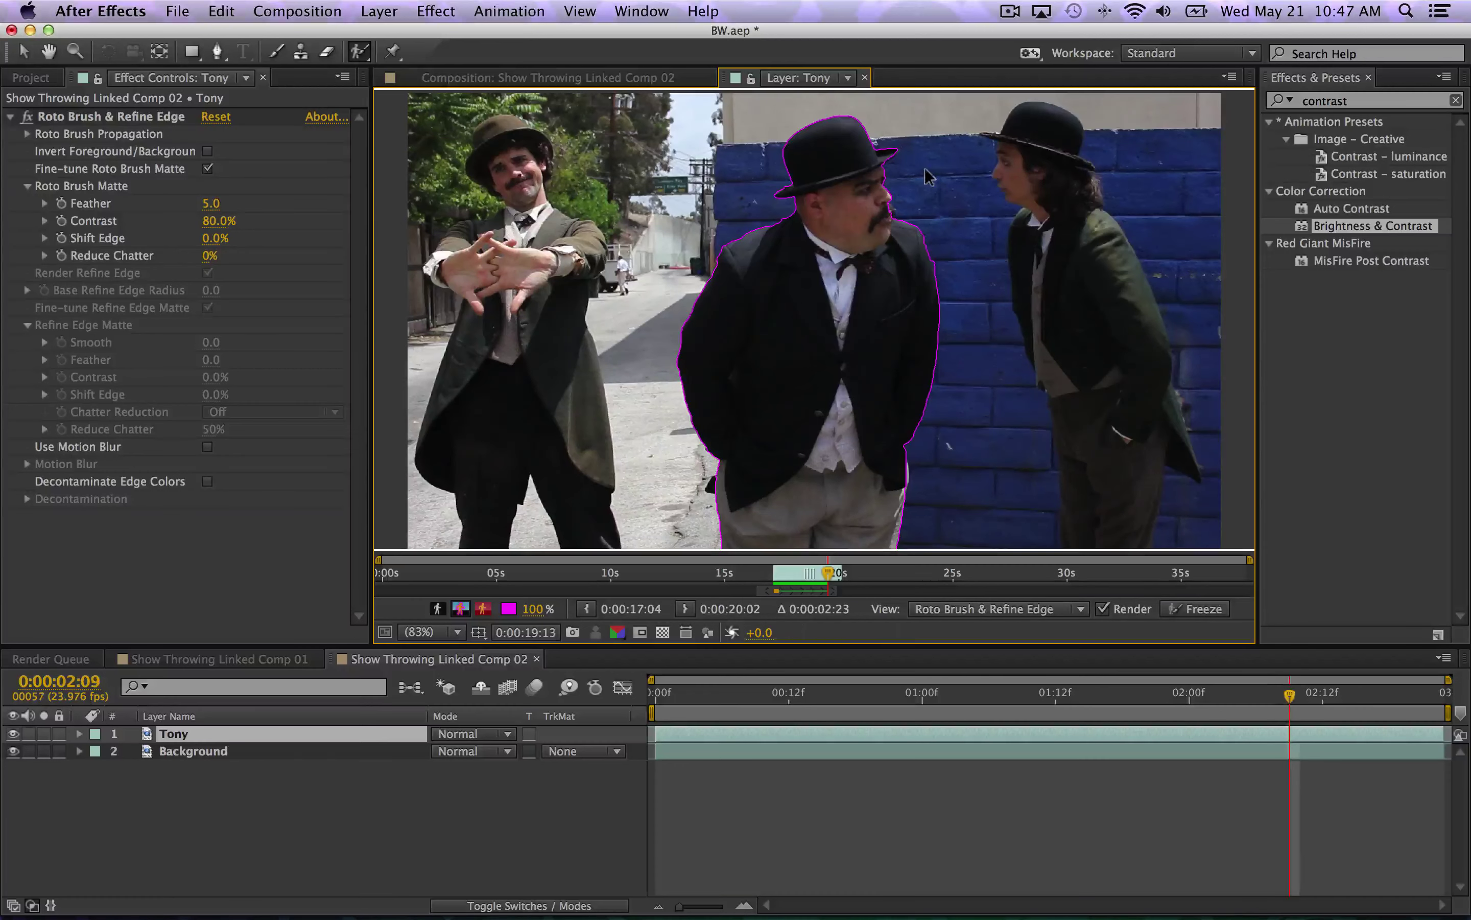
pyautogui.press('pagedown')
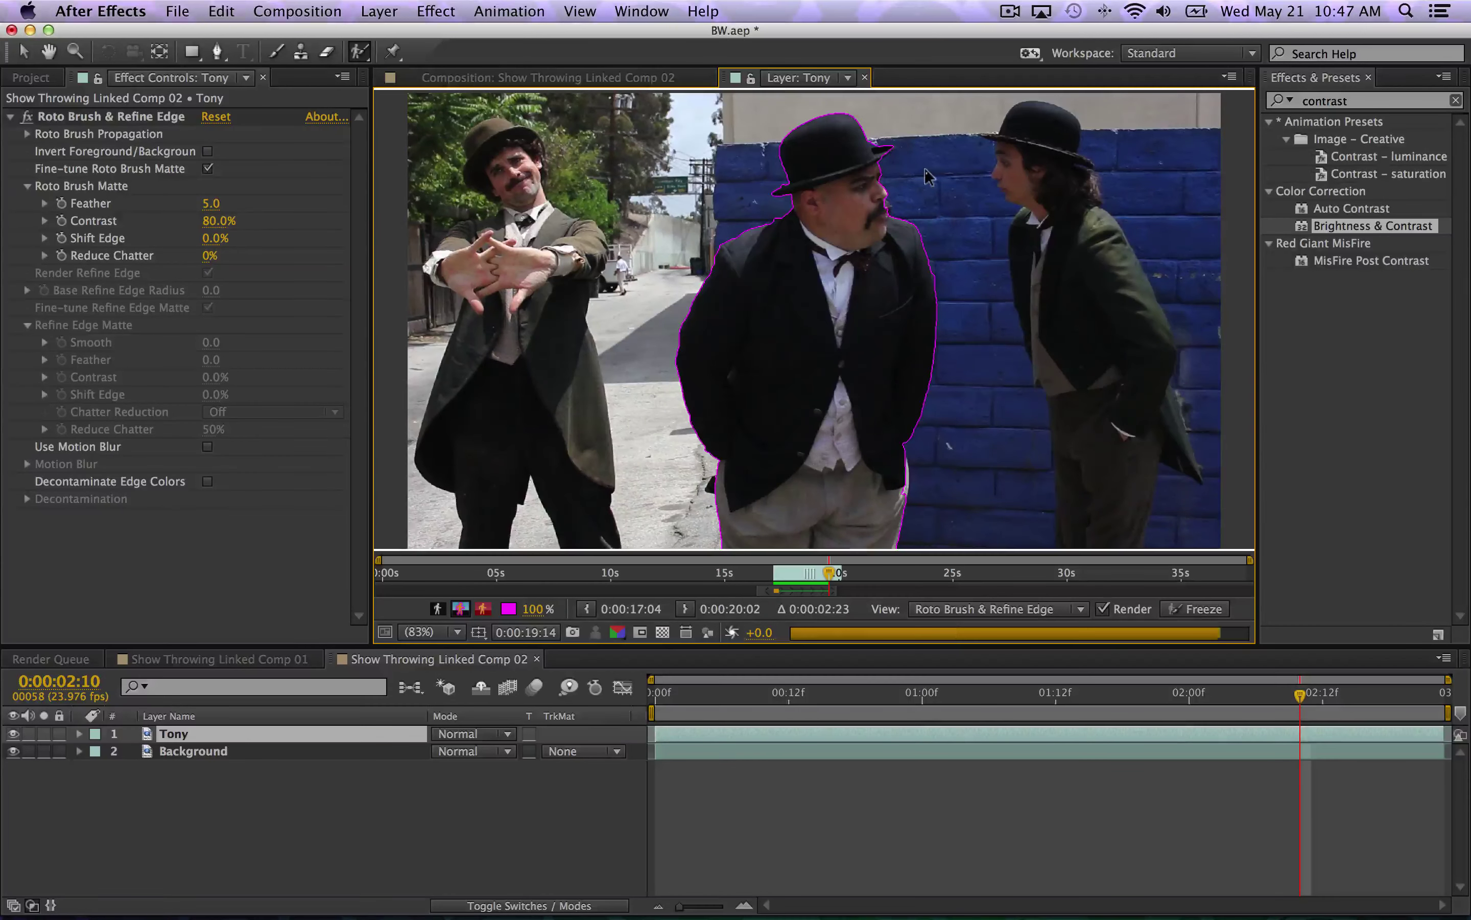
pyautogui.press('pagedown')
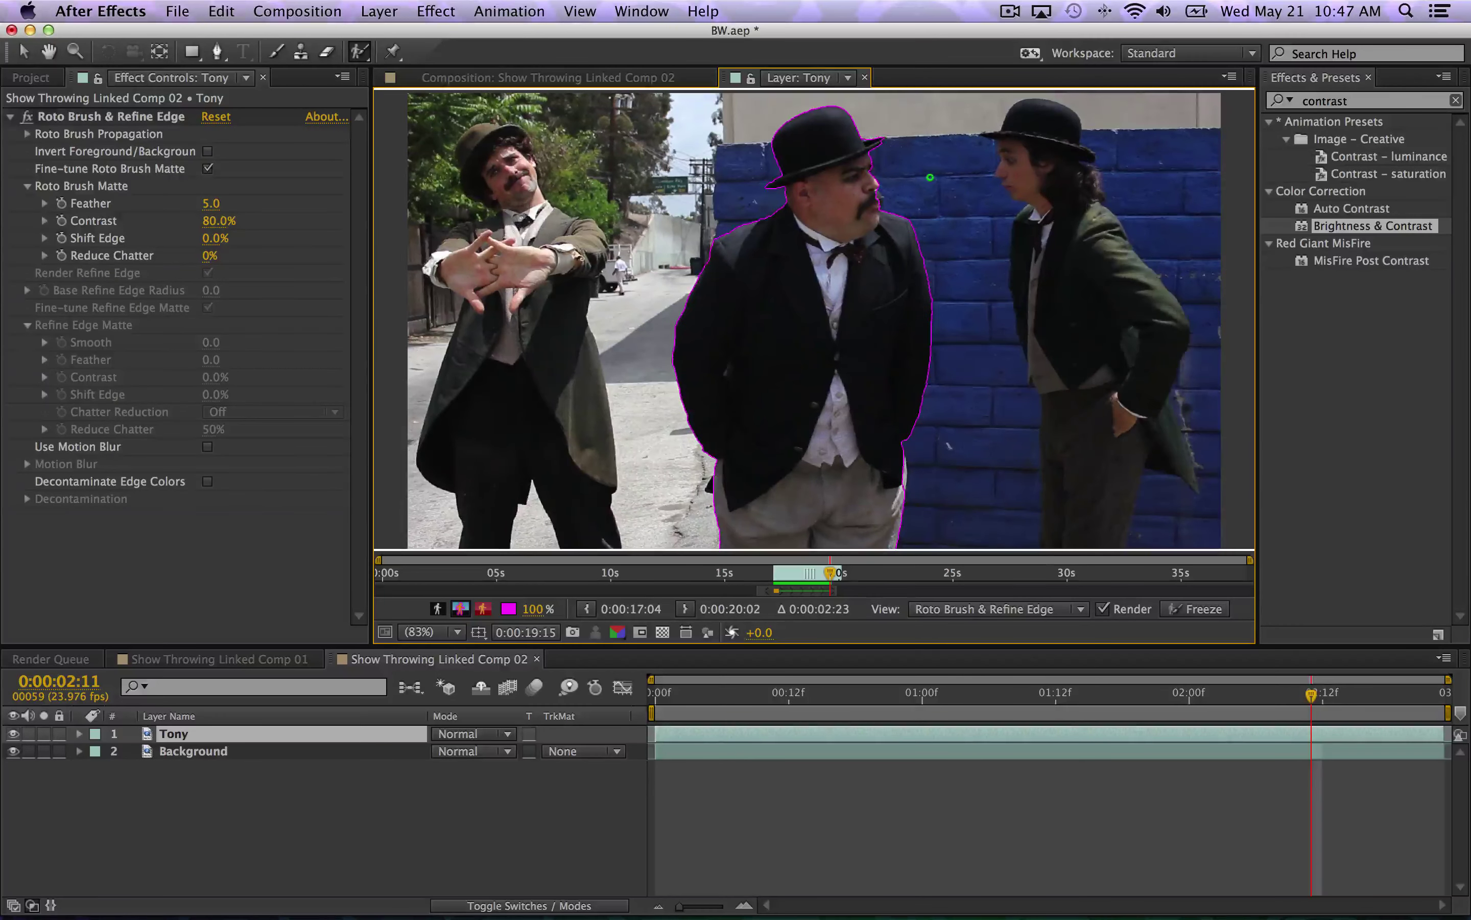
pyautogui.press('pagedown')
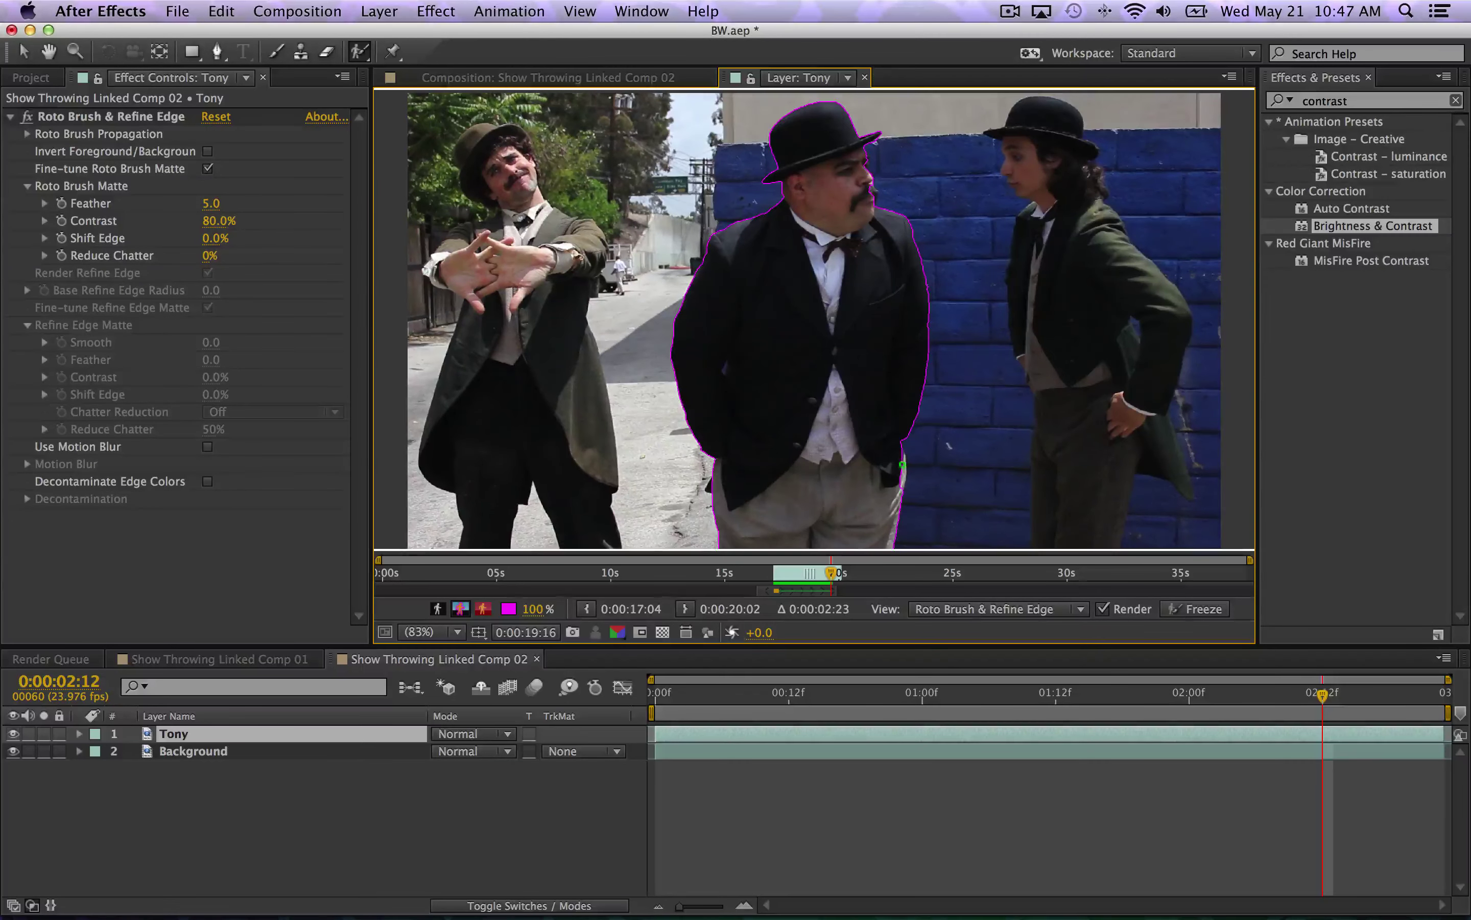
pyautogui.press('pagedown')
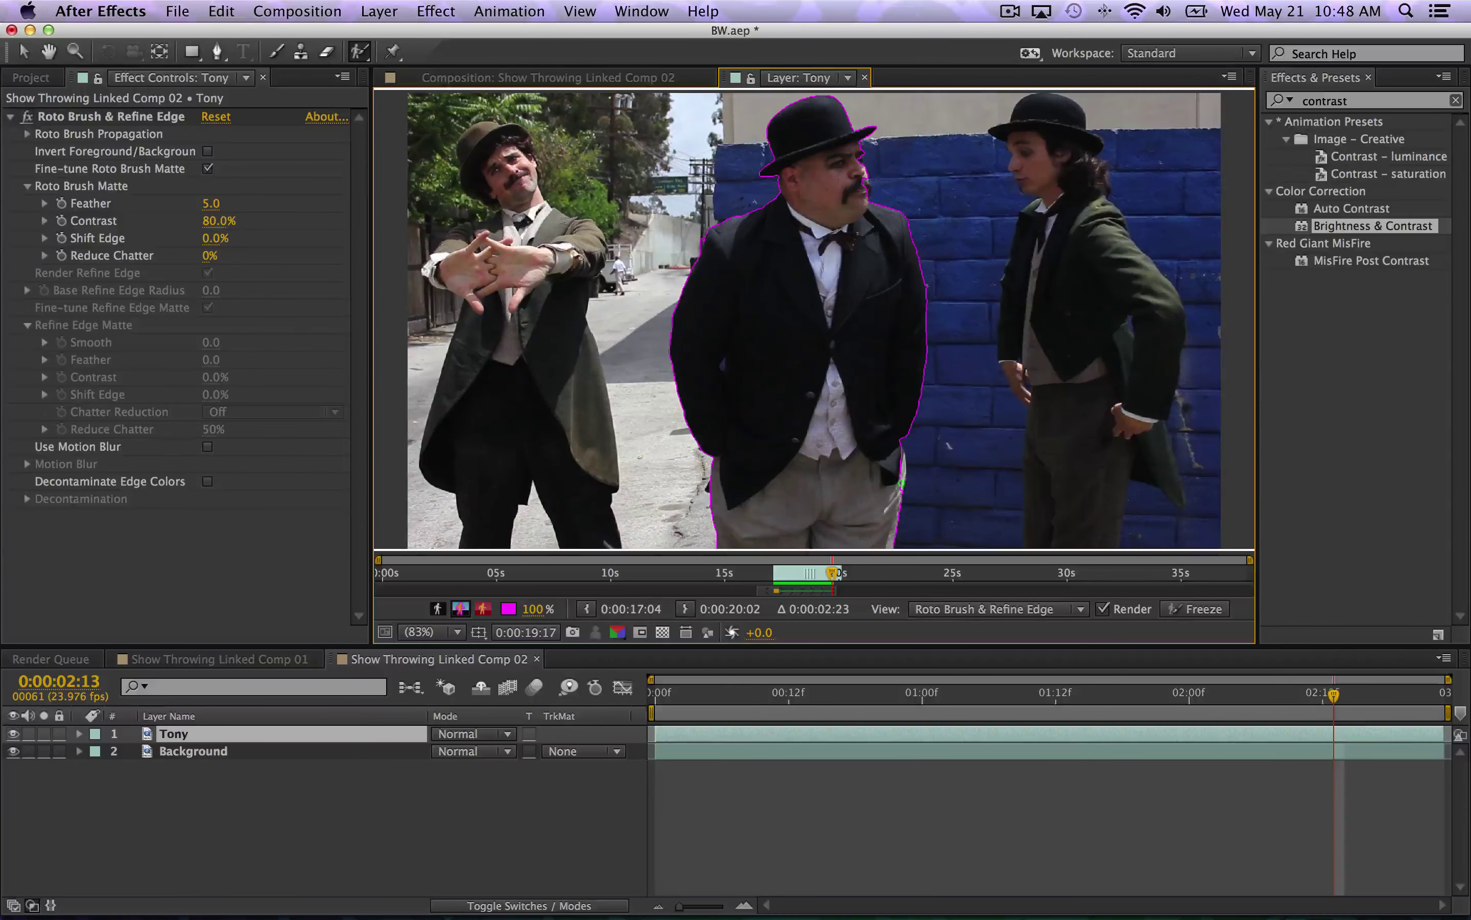
pyautogui.press('pagedown')
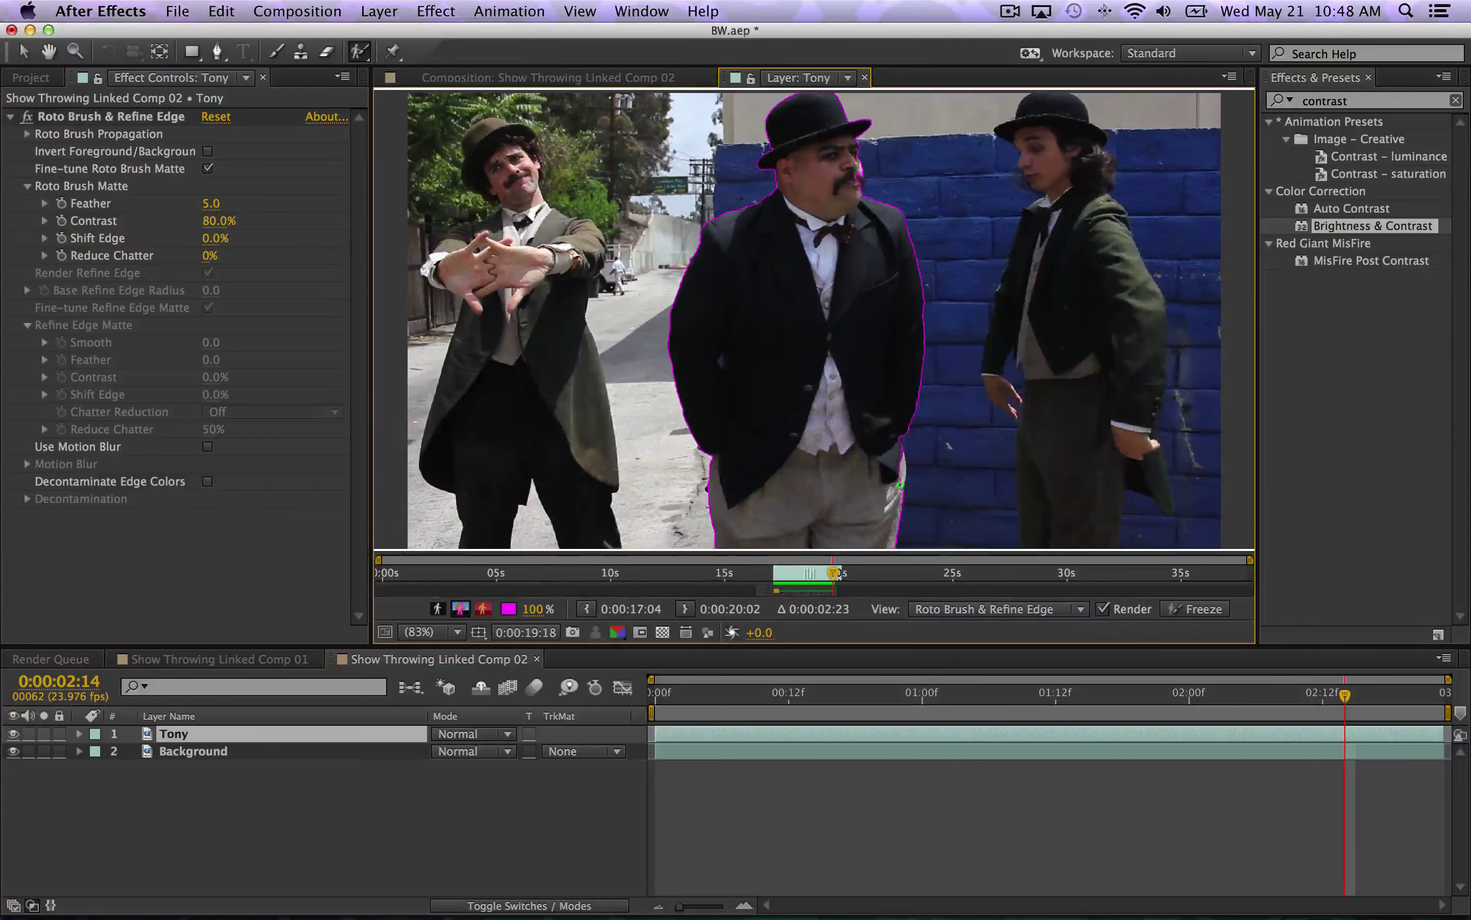
pyautogui.press('pagedown')
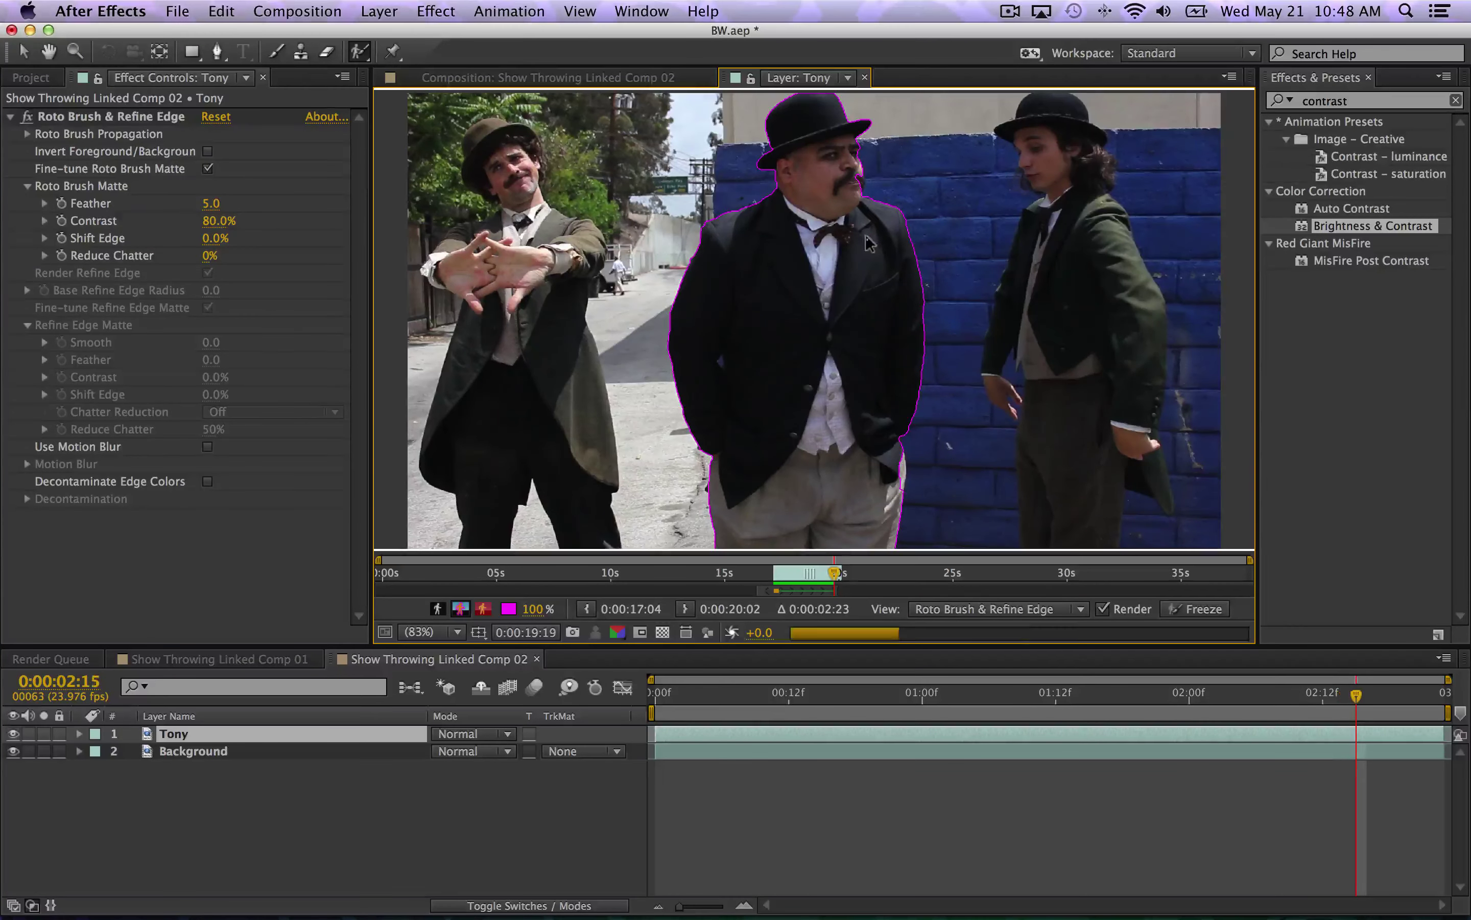
pyautogui.press('pagedown')
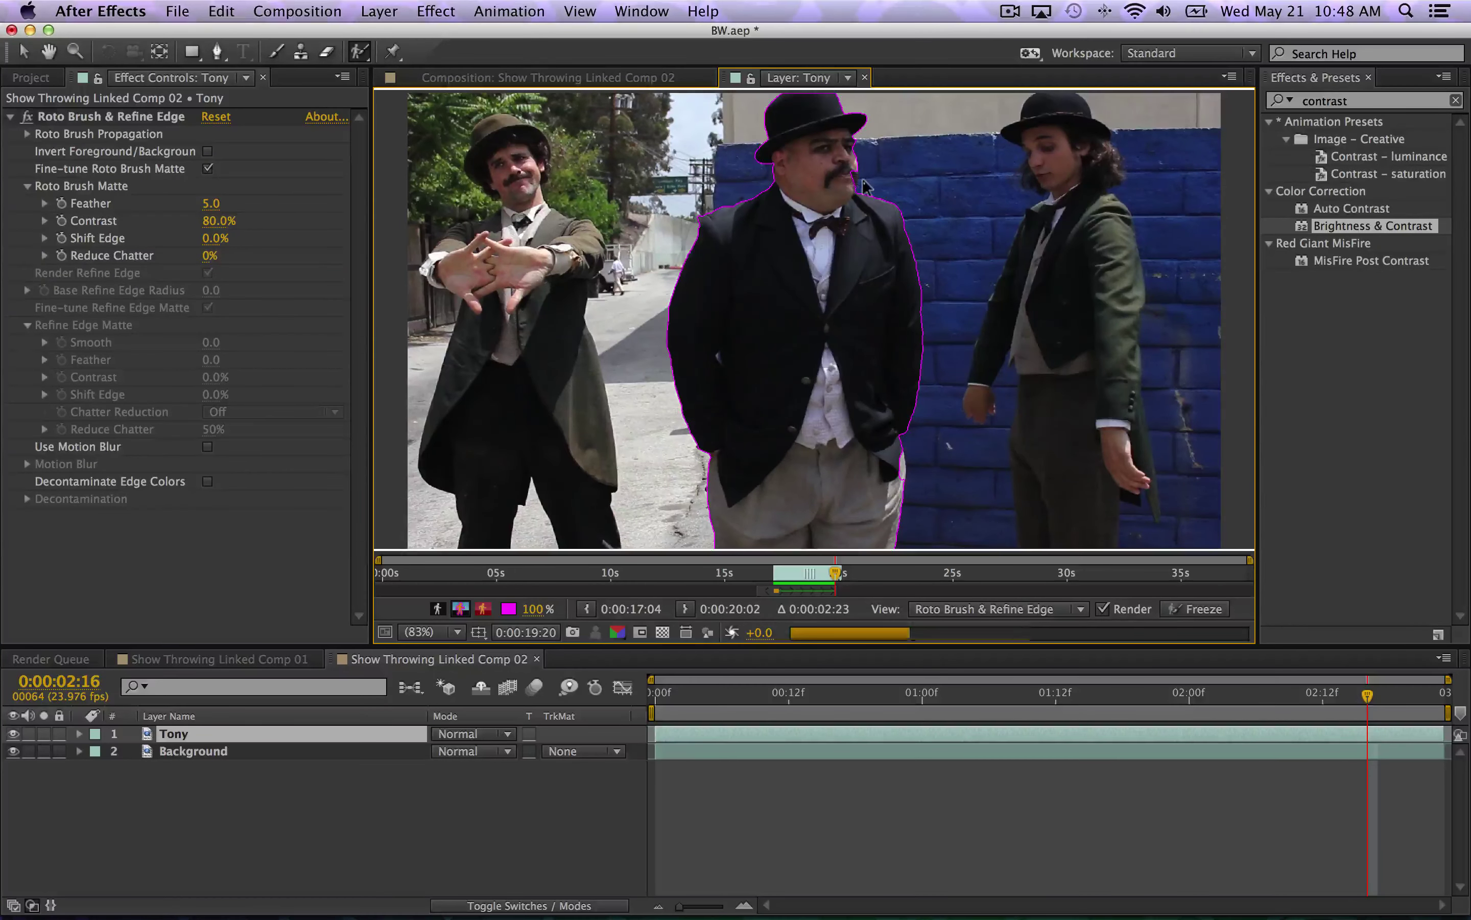
pyautogui.press('pagedown')
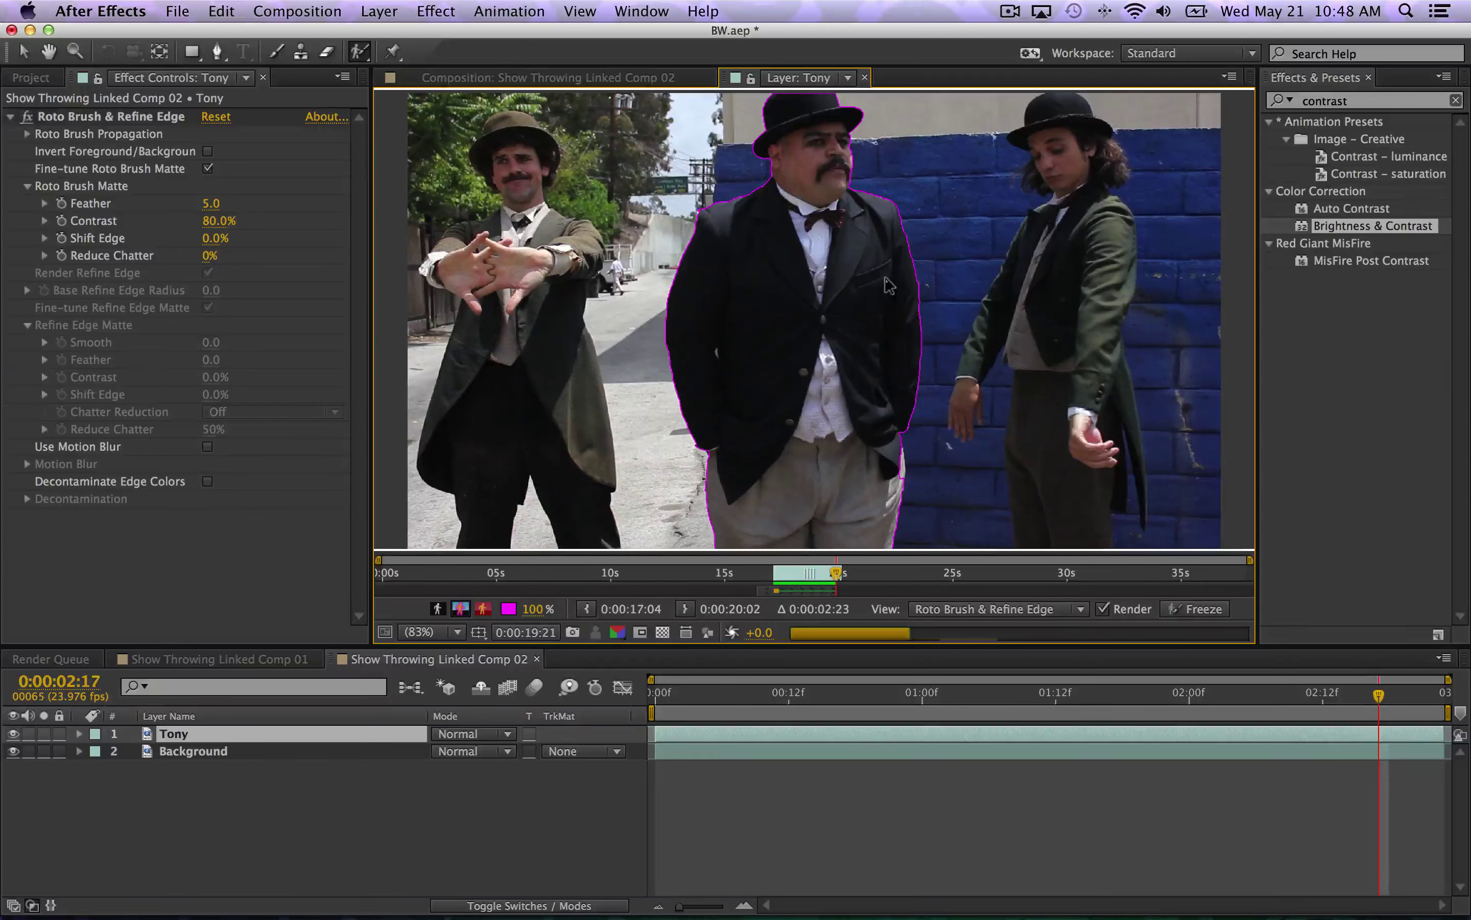
pyautogui.press('pagedown')
pyautogui.press('pagedown')
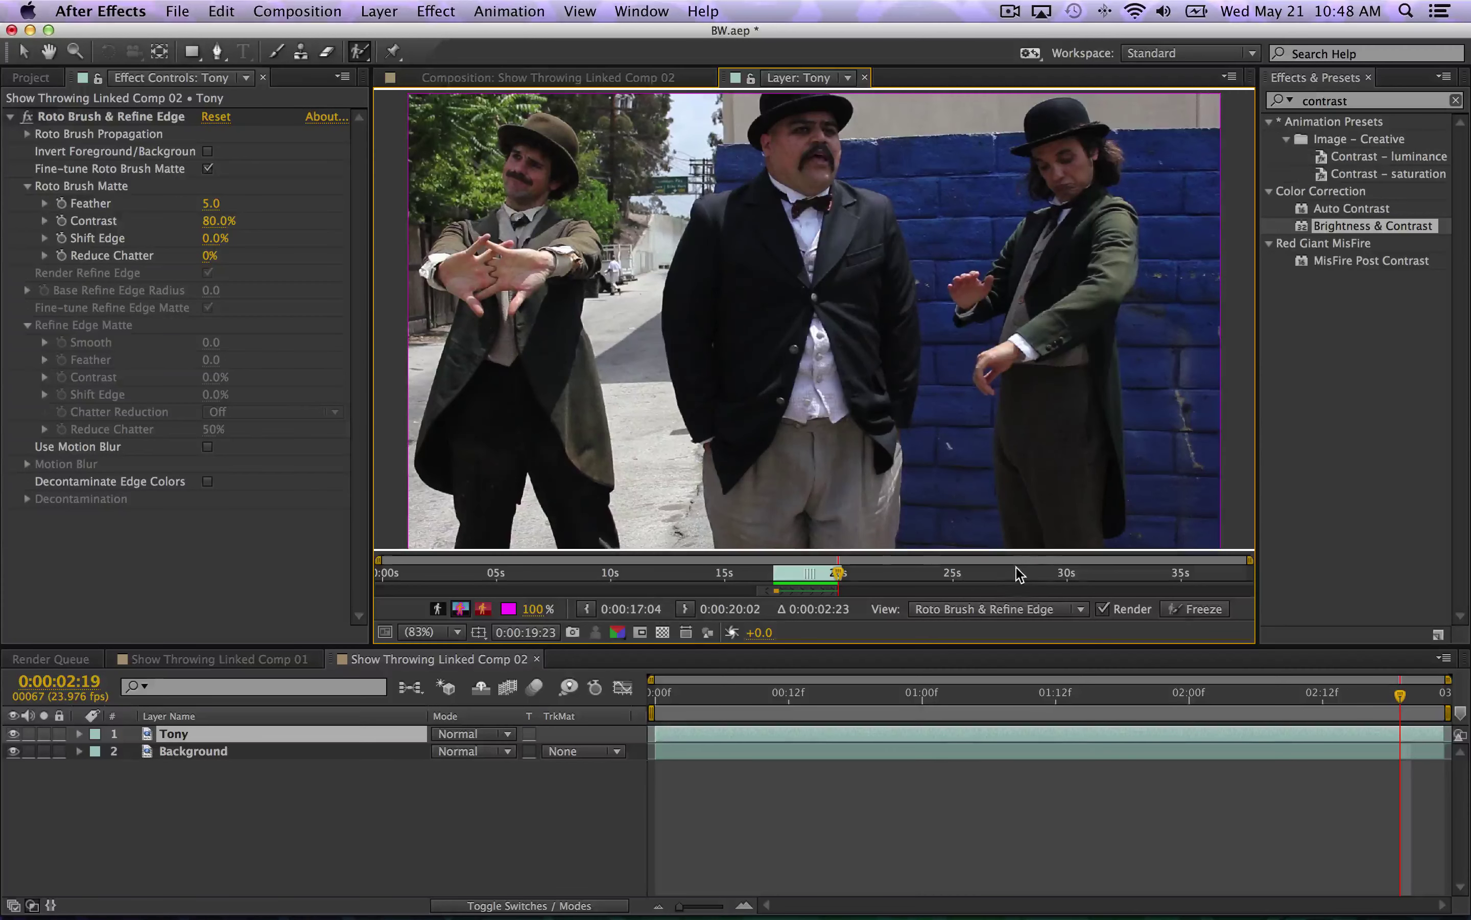
# - Reselect the middle man as foreground at 0:00:02:19 with Roto Brush strokes through his trousers and coat
pyautogui.press('pageup')
pyautogui.press('pagedown')
pyautogui.moveTo(884, 540)
pyautogui.mouseDown()
pyautogui.moveTo(902, 405)
pyautogui.moveTo(881, 219)
pyautogui.moveTo(828, 184)
pyautogui.moveTo(834, 131)
pyautogui.moveTo(775, 96)
pyautogui.moveTo(757, 129)
pyautogui.moveTo(779, 164)
pyautogui.moveTo(705, 210)
pyautogui.moveTo(690, 304)
pyautogui.moveTo(685, 402)
pyautogui.moveTo(713, 463)
pyautogui.moveTo(720, 544)
pyautogui.moveTo(845, 546)
pyautogui.moveTo(885, 530)
pyautogui.moveTo(787, 506)
pyautogui.mouseUp()
pyautogui.moveTo(770, 363)
pyautogui.mouseDown()
pyautogui.moveTo(800, 317)
pyautogui.moveTo(828, 323)
pyautogui.moveTo(824, 499)
pyautogui.mouseUp()
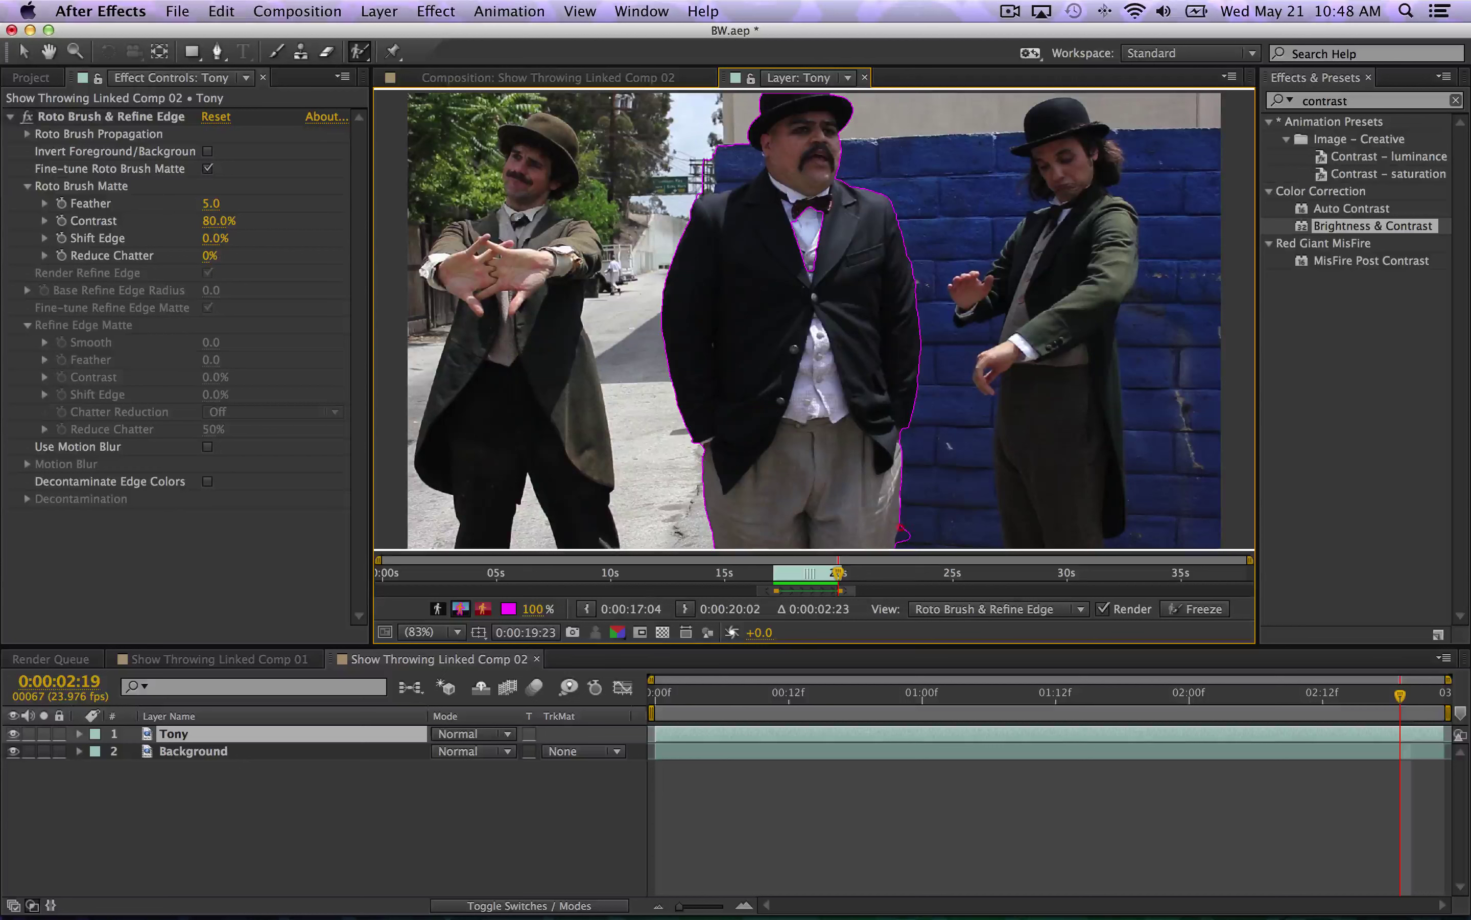
# - Remove background from the matte at 0:00:02:19 beside the trouser leg on the wall side and above the street-side shoulder
pyautogui.moveTo(906, 523); pyautogui.dragTo(907, 522)
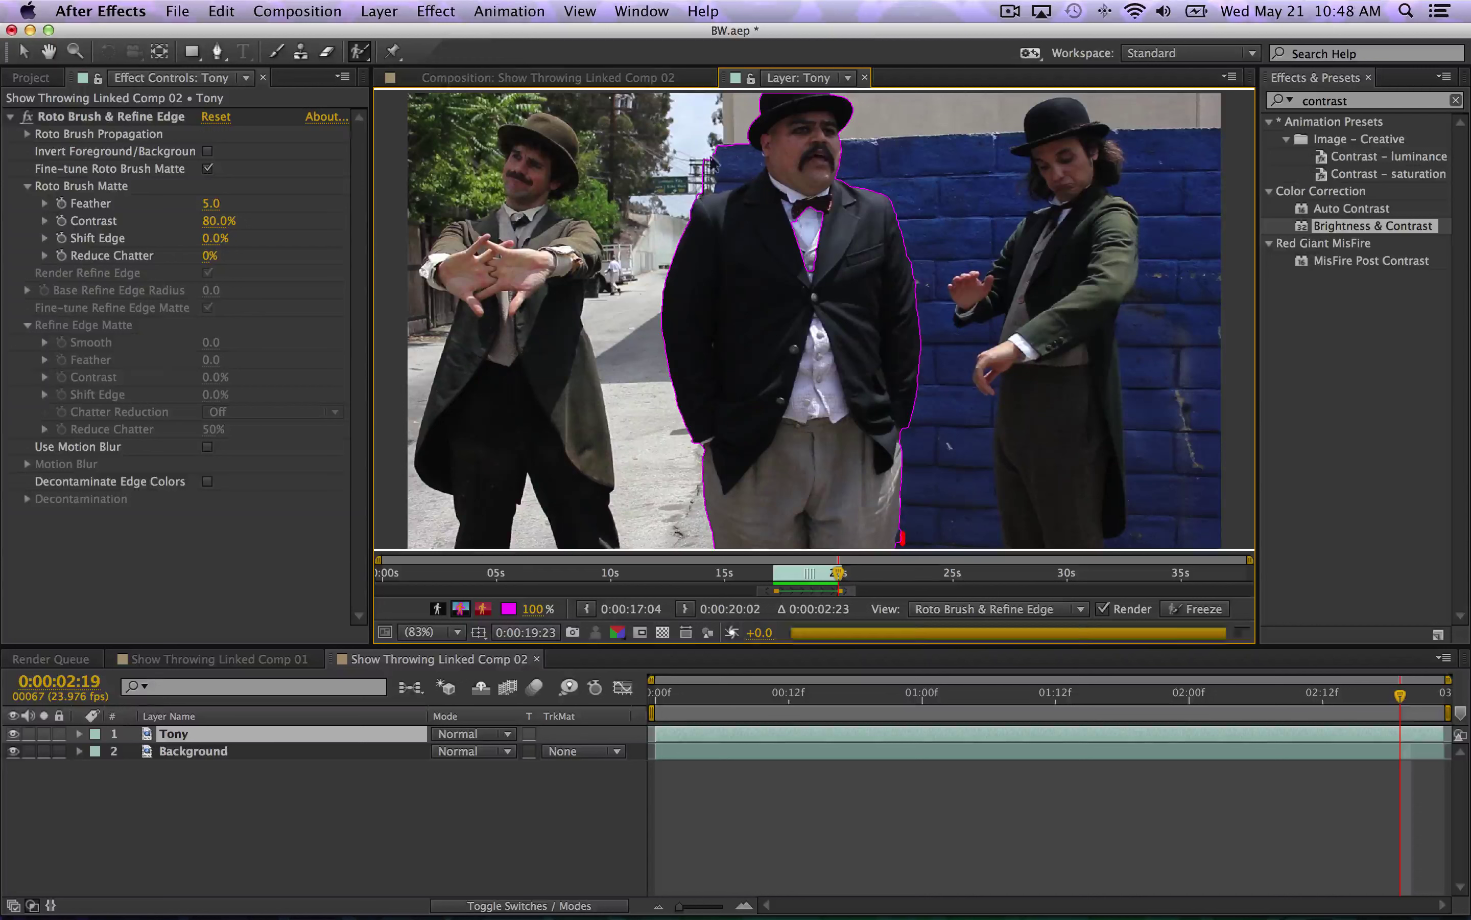
pyautogui.moveTo(698, 176)
pyautogui.mouseDown()
pyautogui.moveTo(738, 153)
pyautogui.moveTo(721, 122)
pyautogui.mouseUp()
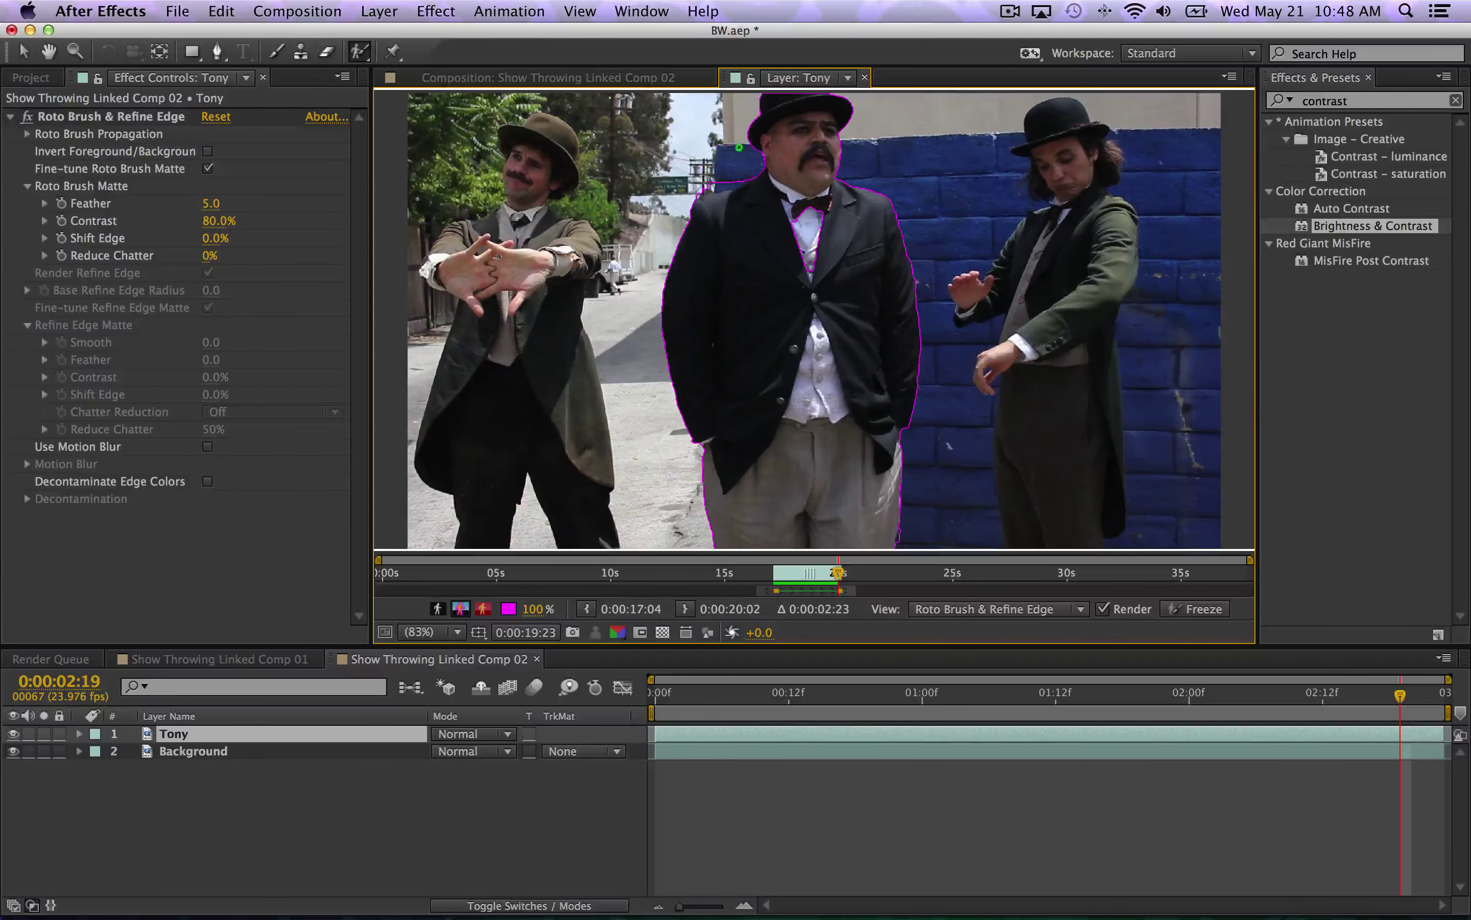
pyautogui.moveTo(711, 185); pyautogui.dragTo(684, 187)
# - Add the bow tie and upper shirt to the matte at 0:00:02:19, and propagate it to 0:00:02:22
pyautogui.press('pagedown')
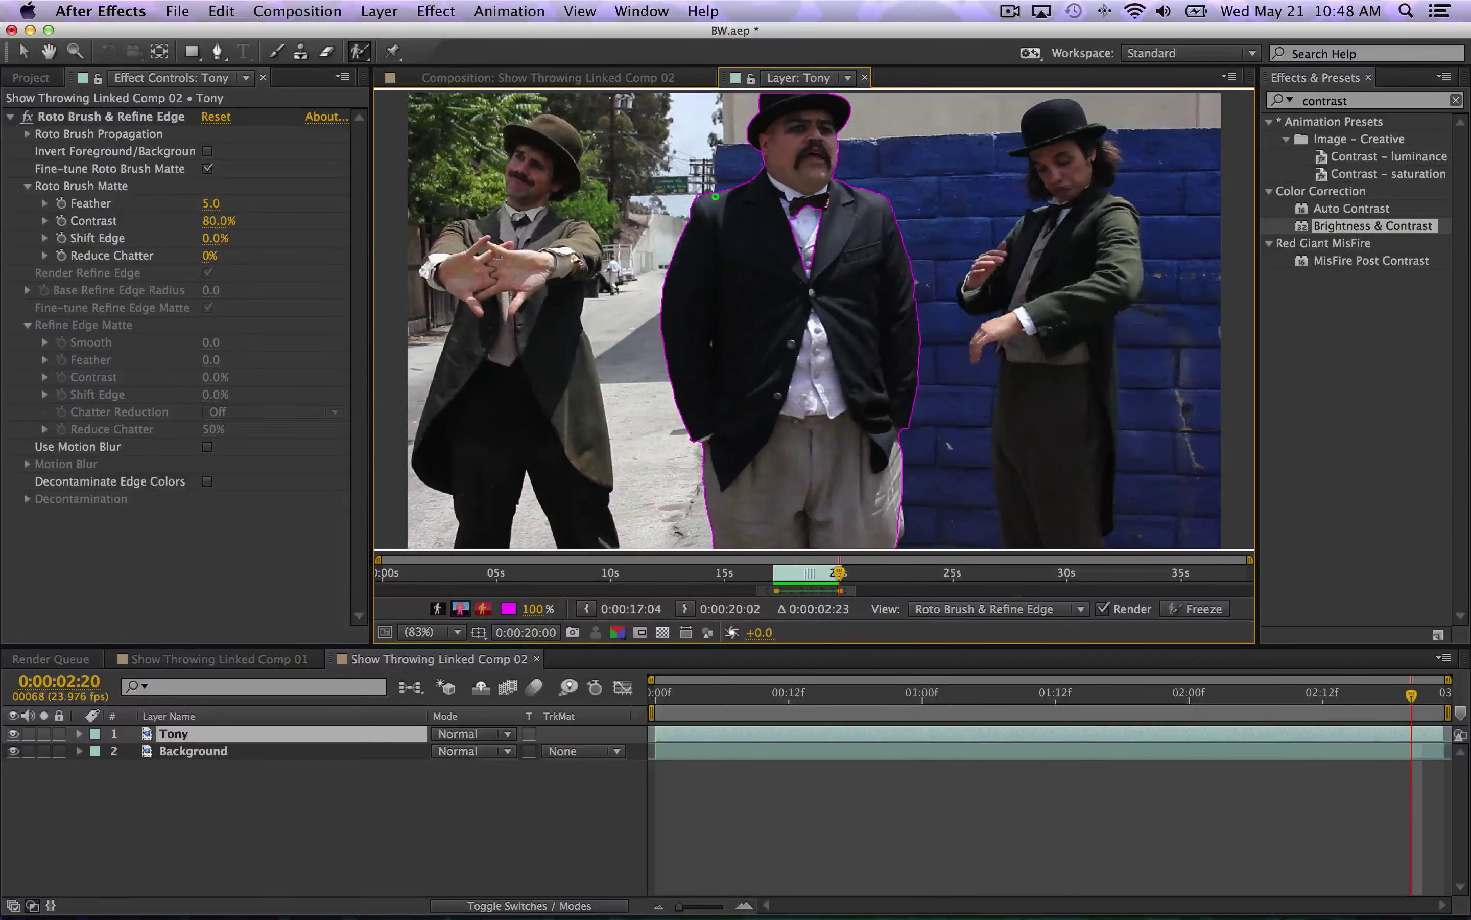
pyautogui.press('pageup')
pyautogui.moveTo(816, 190); pyautogui.dragTo(806, 290)
pyautogui.press('pagedown')
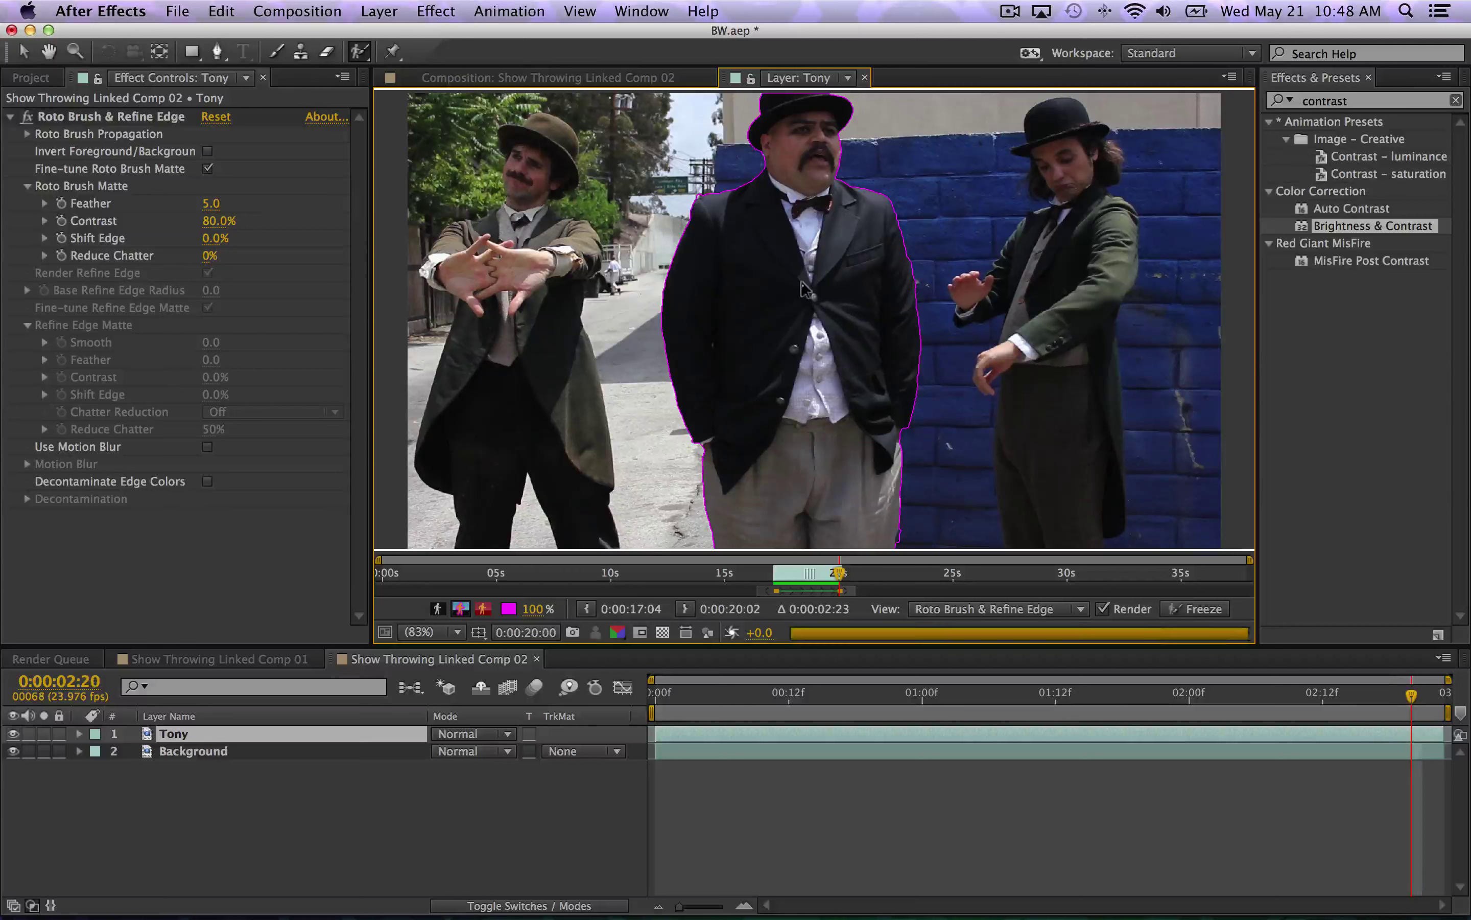
pyautogui.press('pagedown')
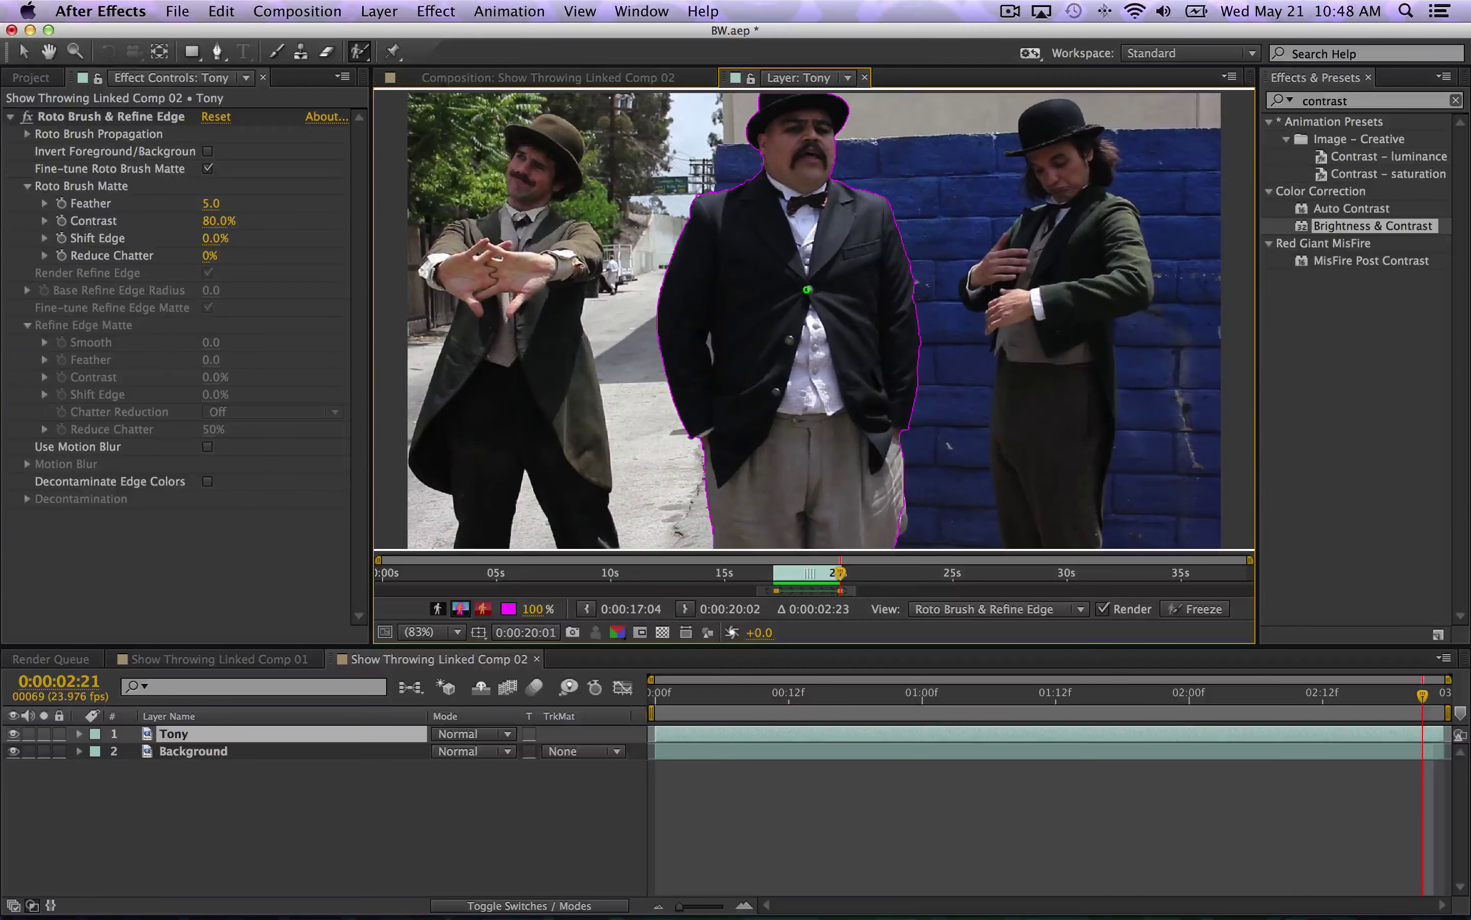
pyautogui.press('pagedown')
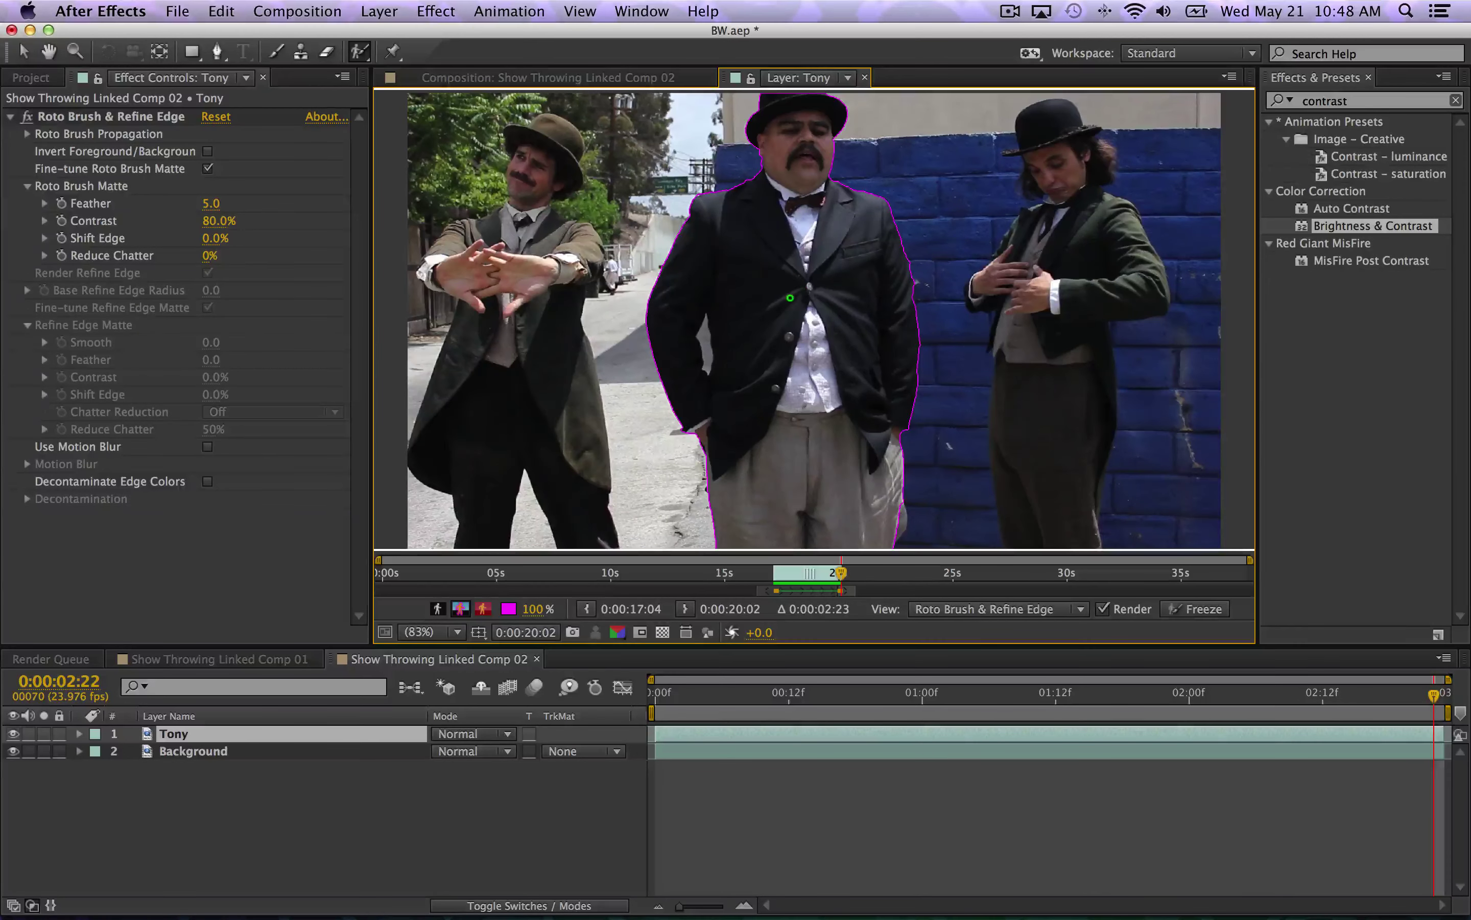
# - Propagate the matte to 0:00:03:00 and remove the street gap between the middle man's bent arm and coat
pyautogui.press('pagedown')
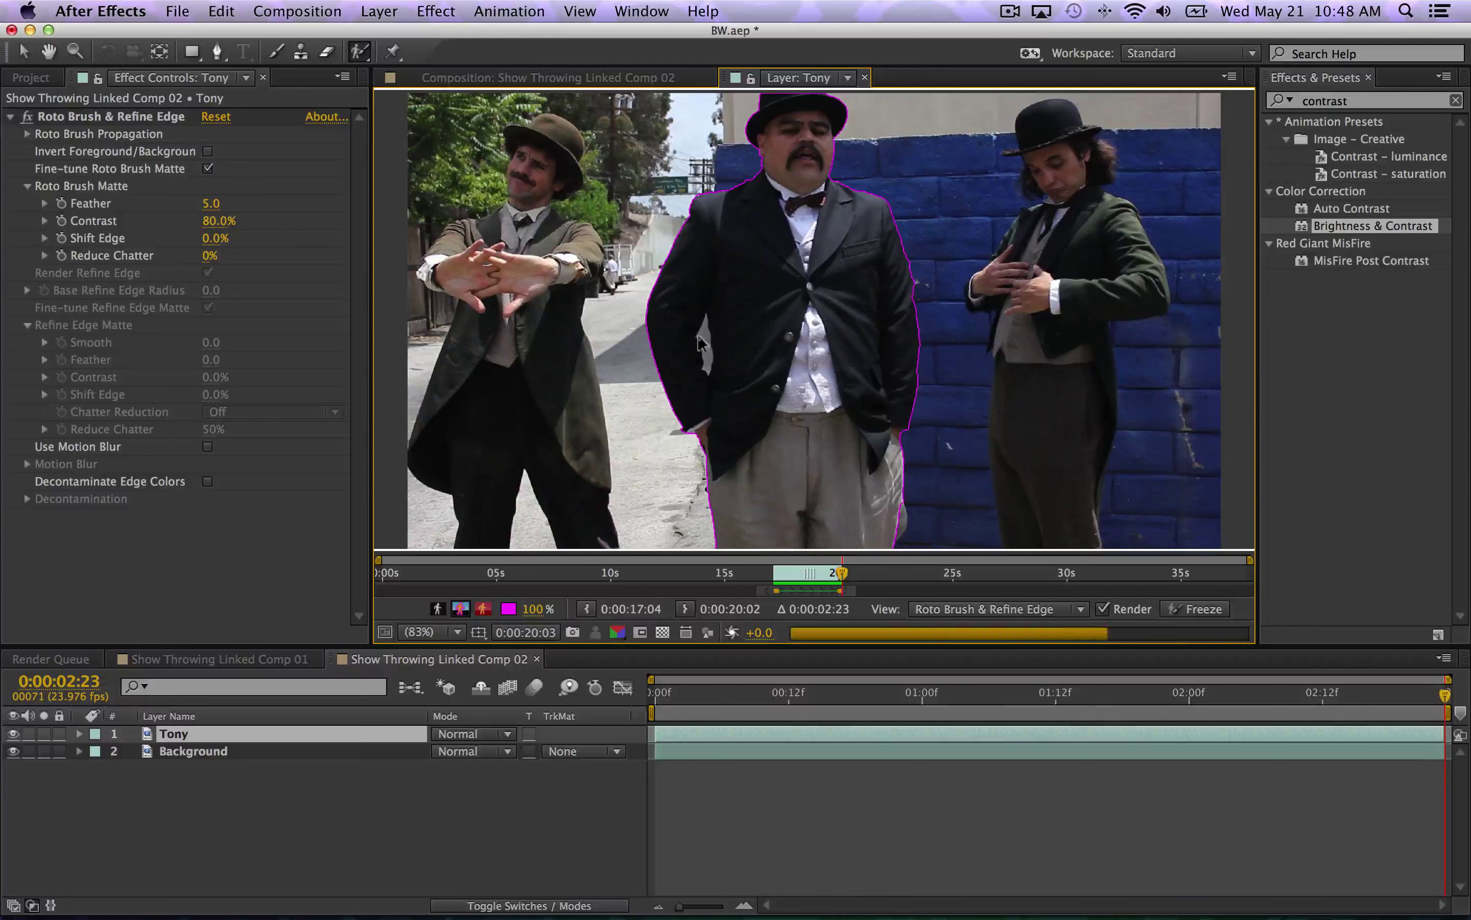
pyautogui.press('pagedown')
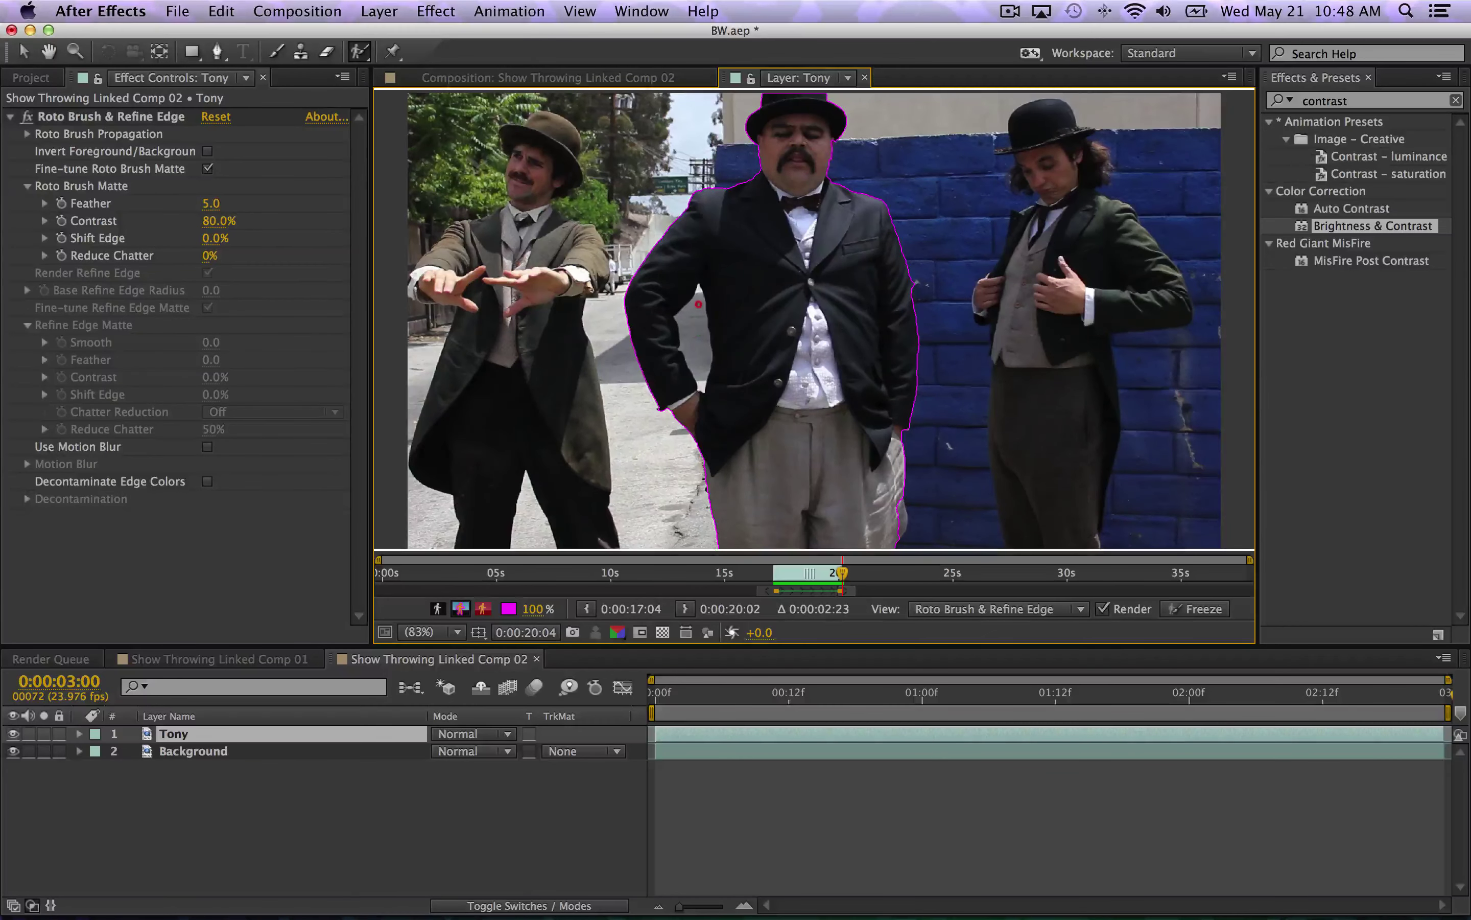
pyautogui.moveTo(696, 312)
pyautogui.mouseDown()
pyautogui.moveTo(695, 365)
pyautogui.moveTo(702, 316)
pyautogui.mouseUp()
# - Propagate the matte to 0:00:03:03, remove the street under the middle man's raised arm, and add his hand as foreground
pyautogui.press('pagedown')
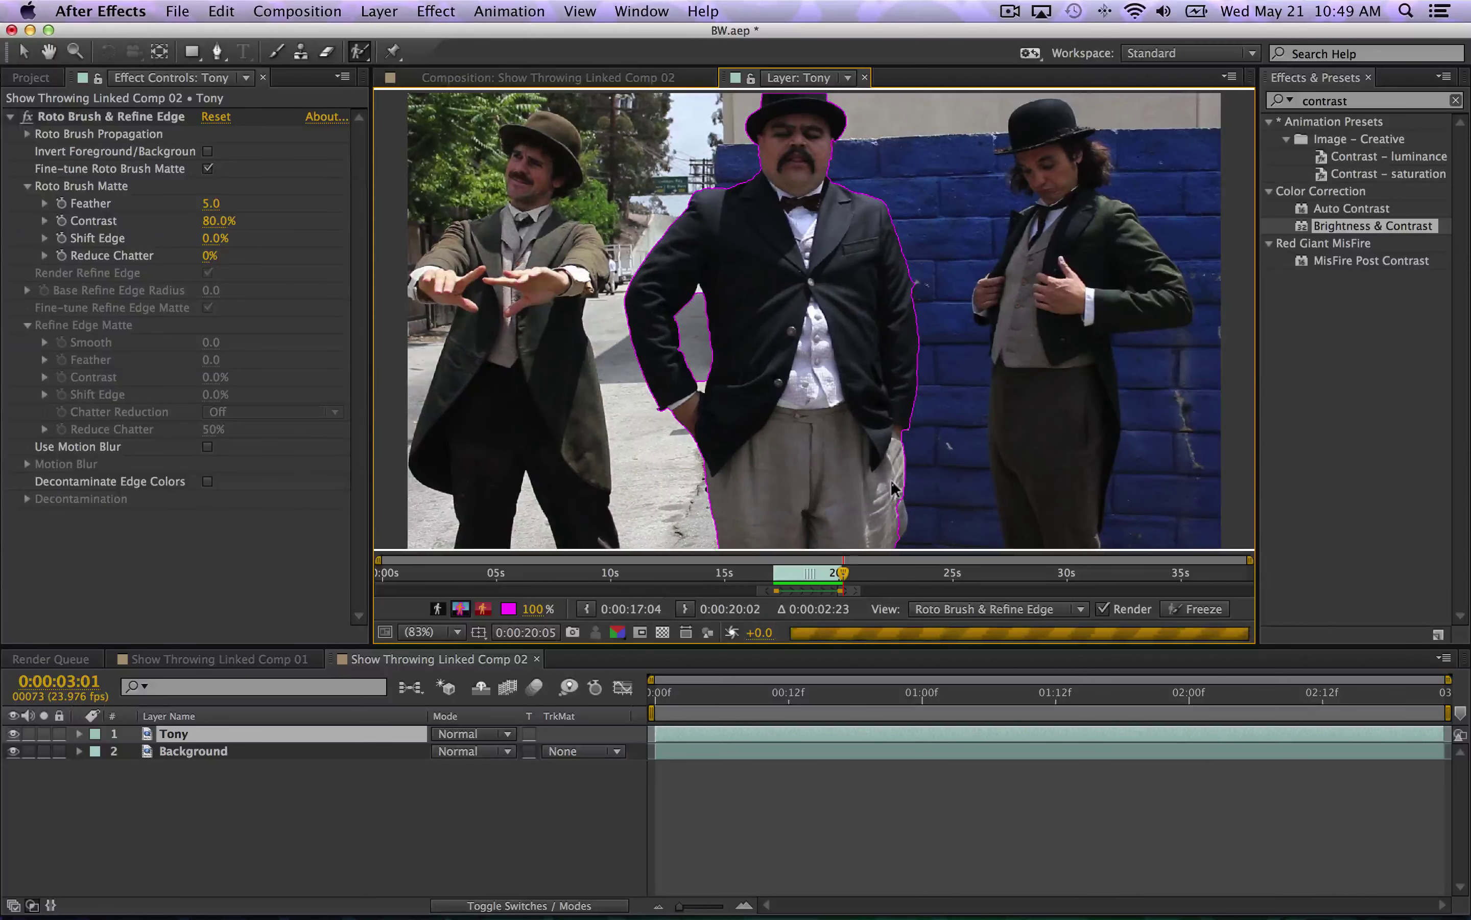
pyautogui.press('pagedown')
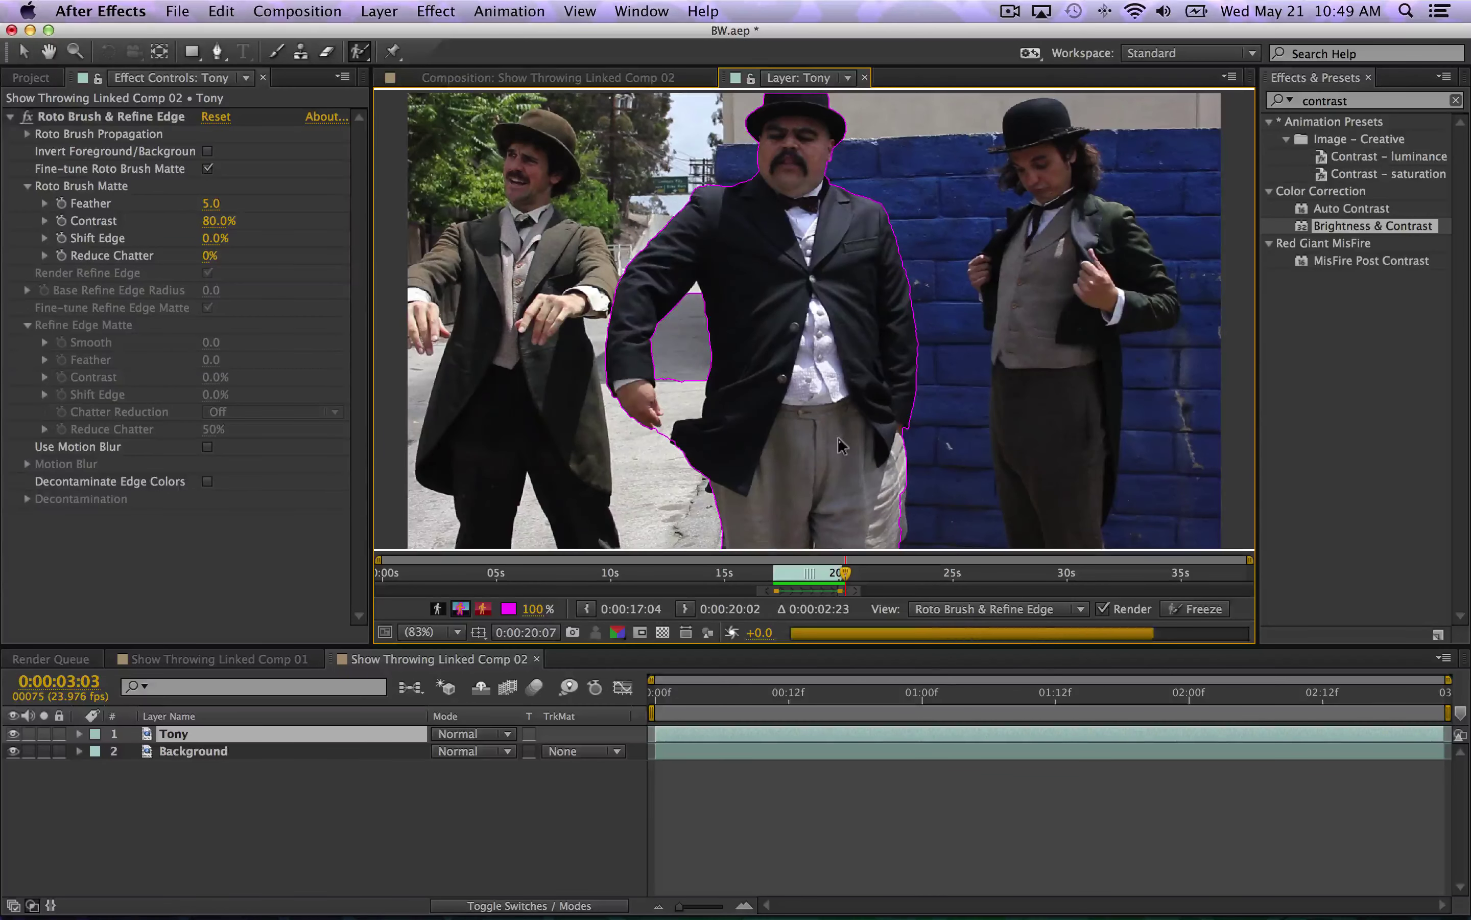
pyautogui.press('pagedown')
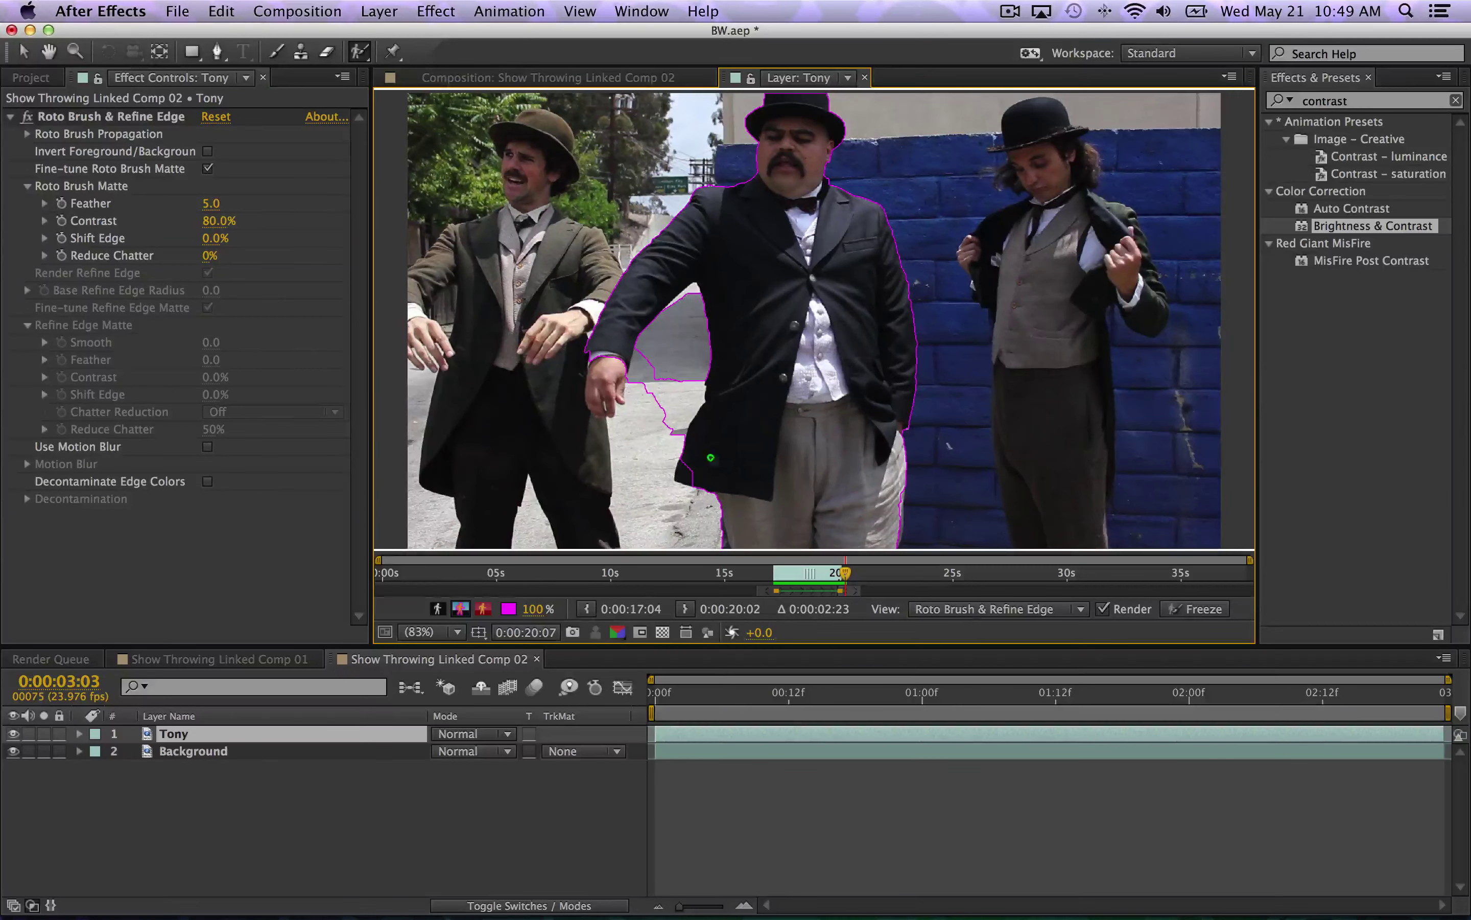
pyautogui.moveTo(681, 394)
pyautogui.mouseDown()
pyautogui.moveTo(651, 413)
pyautogui.moveTo(668, 355)
pyautogui.mouseUp()
pyautogui.moveTo(605, 390); pyautogui.dragTo(594, 369)
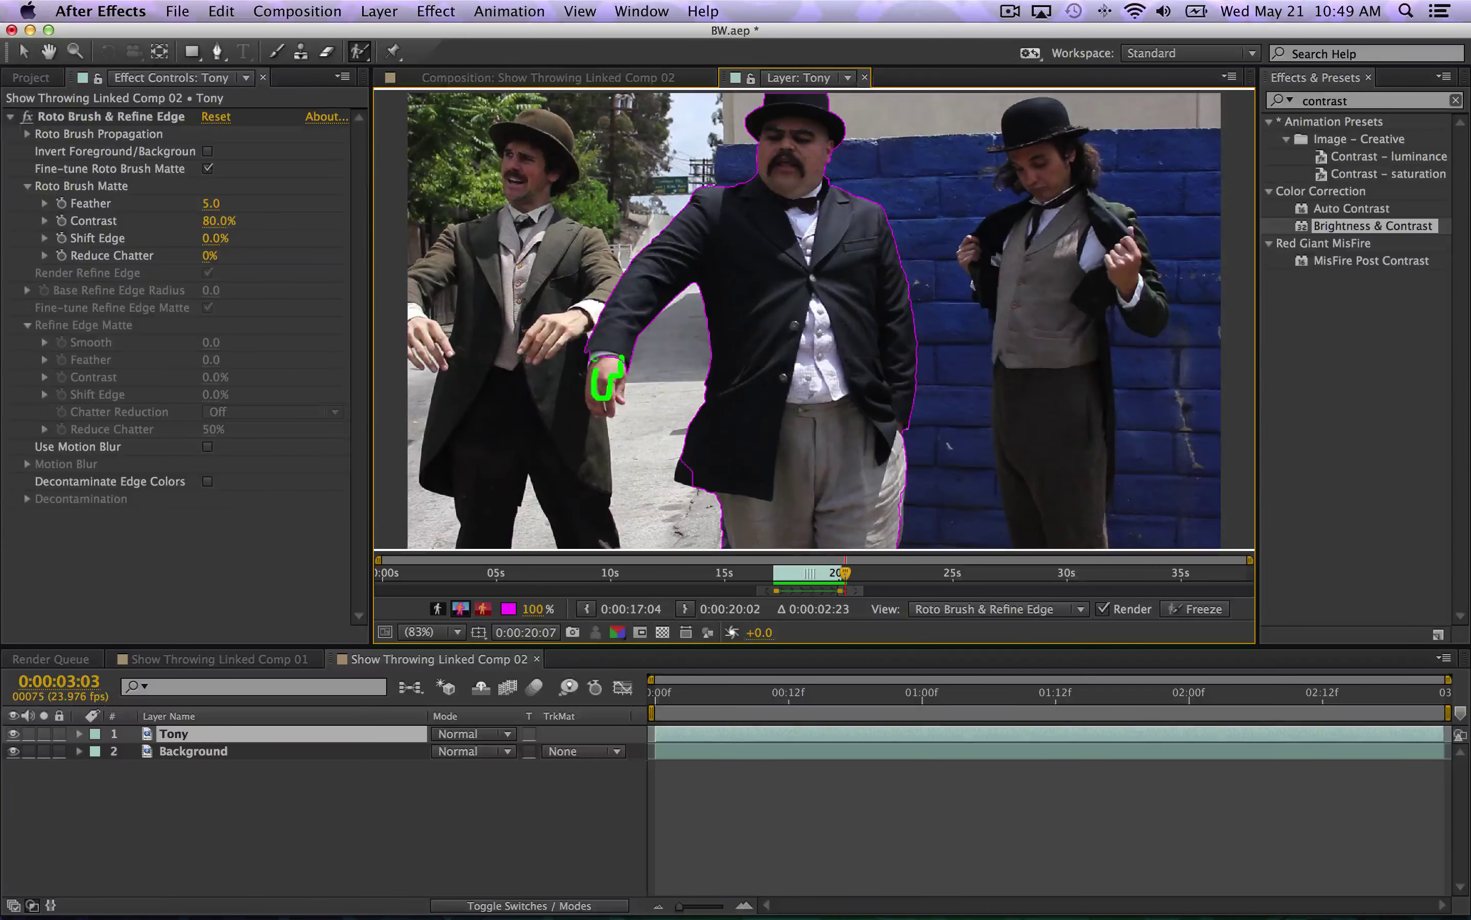
pyautogui.press('pageup')
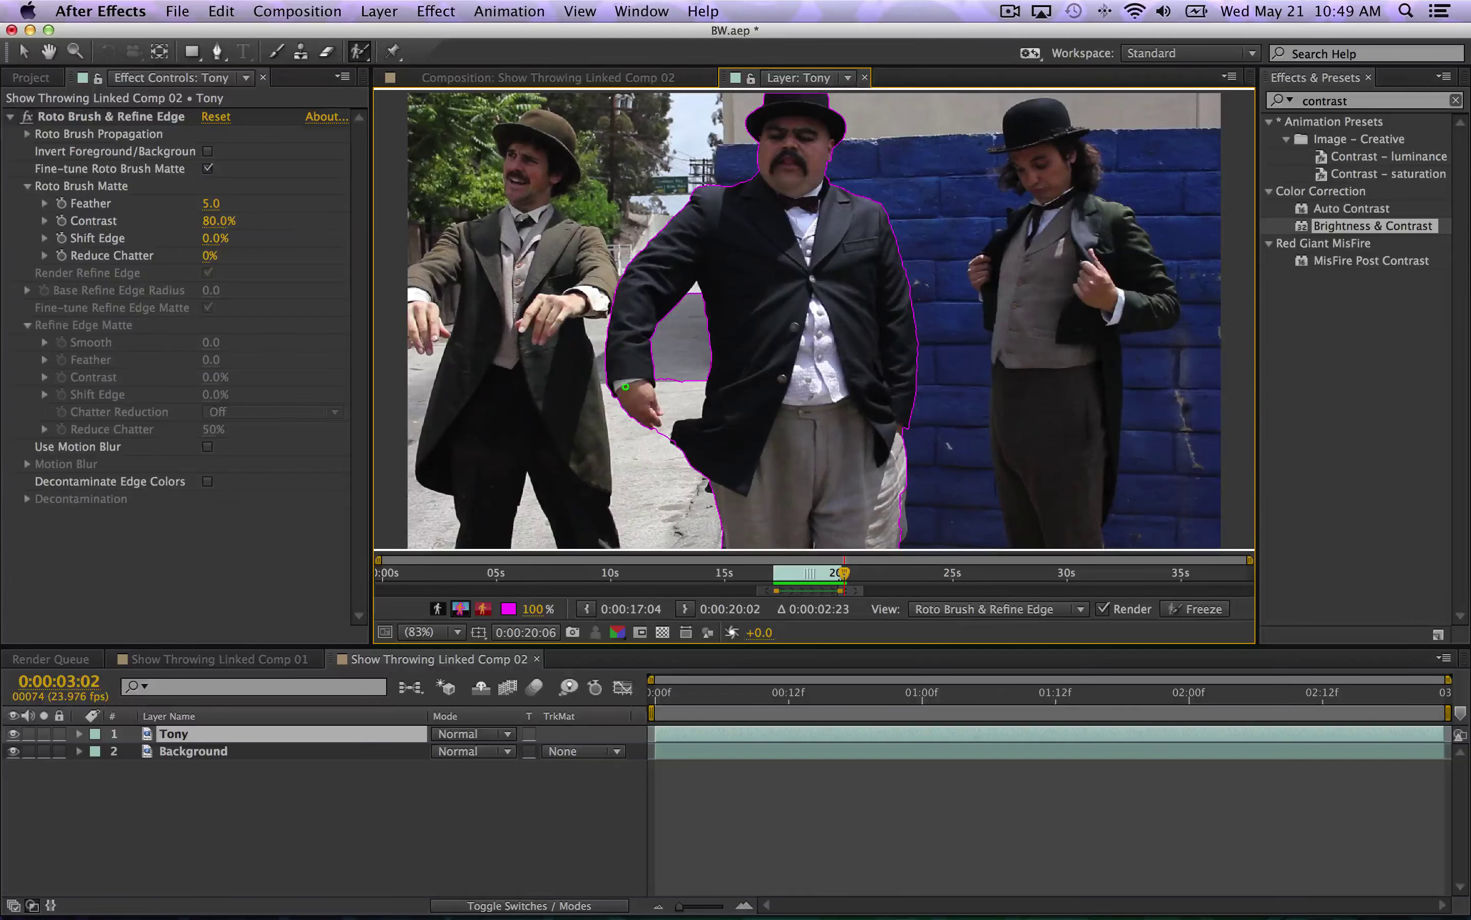
pyautogui.press('pagedown')
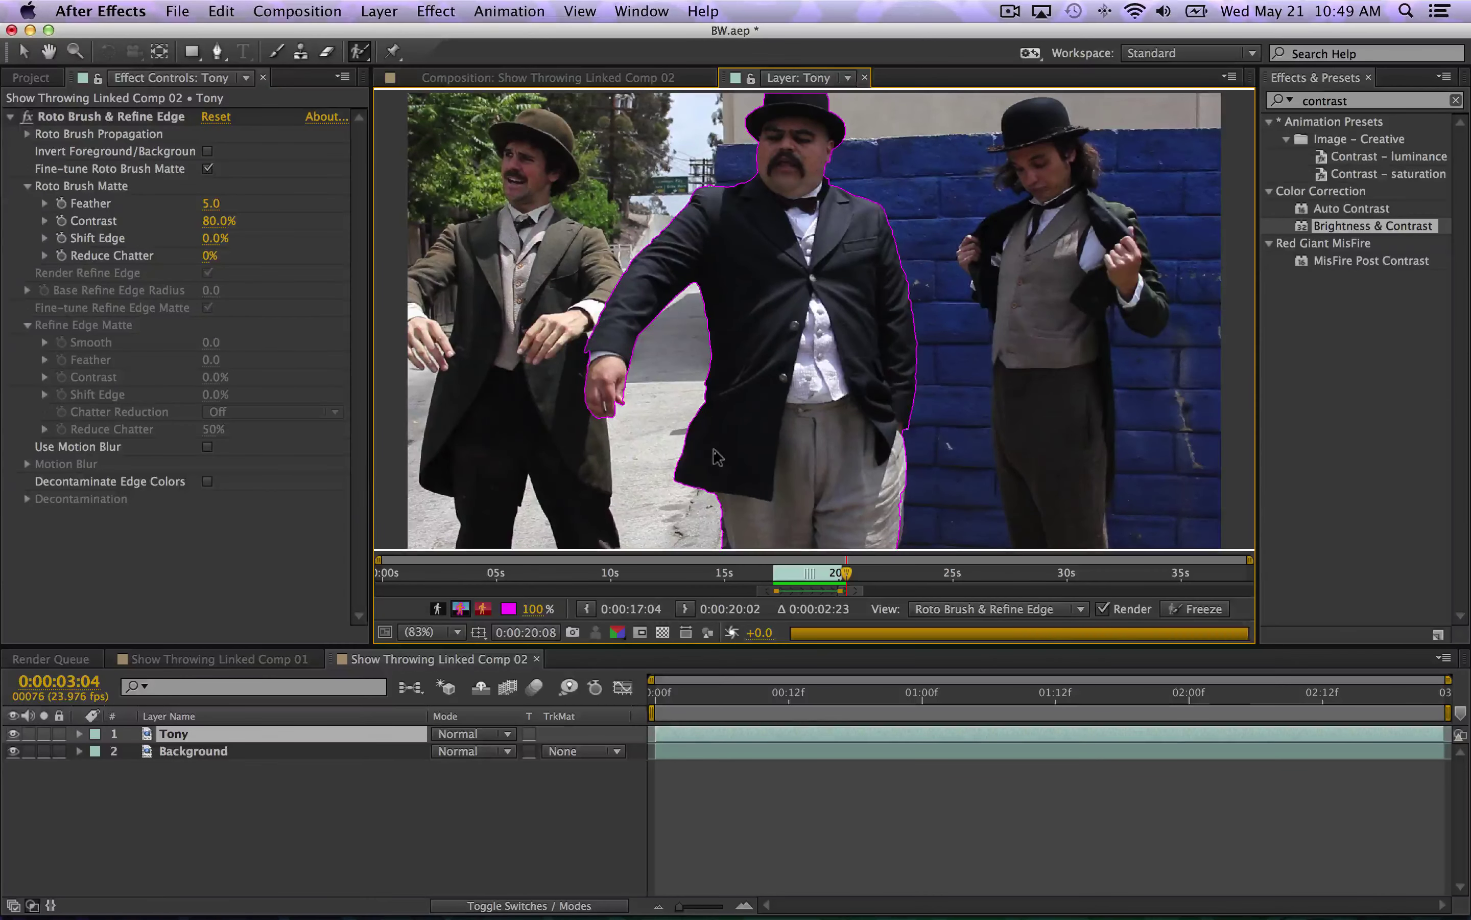
# - Remove the street and the neighbouring man's arm and hand from the matte at 0:00:03:04 and 0:00:03:05
pyautogui.press('pagedown')
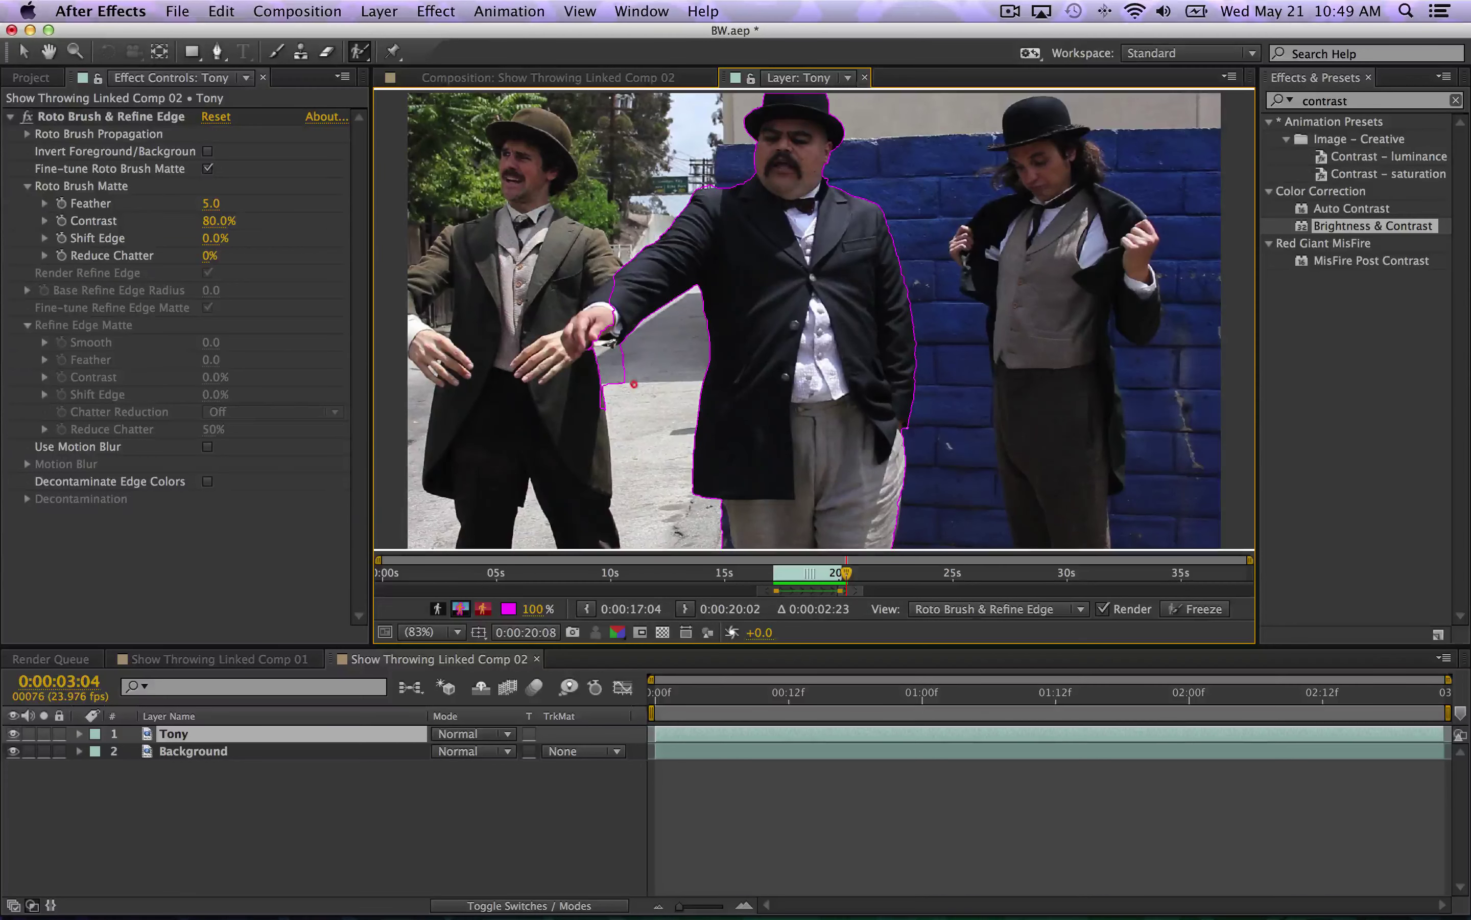
pyautogui.moveTo(634, 384)
pyautogui.mouseDown()
pyautogui.moveTo(601, 389)
pyautogui.moveTo(630, 346)
pyautogui.moveTo(594, 323)
pyautogui.moveTo(578, 333)
pyautogui.moveTo(617, 297)
pyautogui.mouseUp()
pyautogui.press('pagedown')
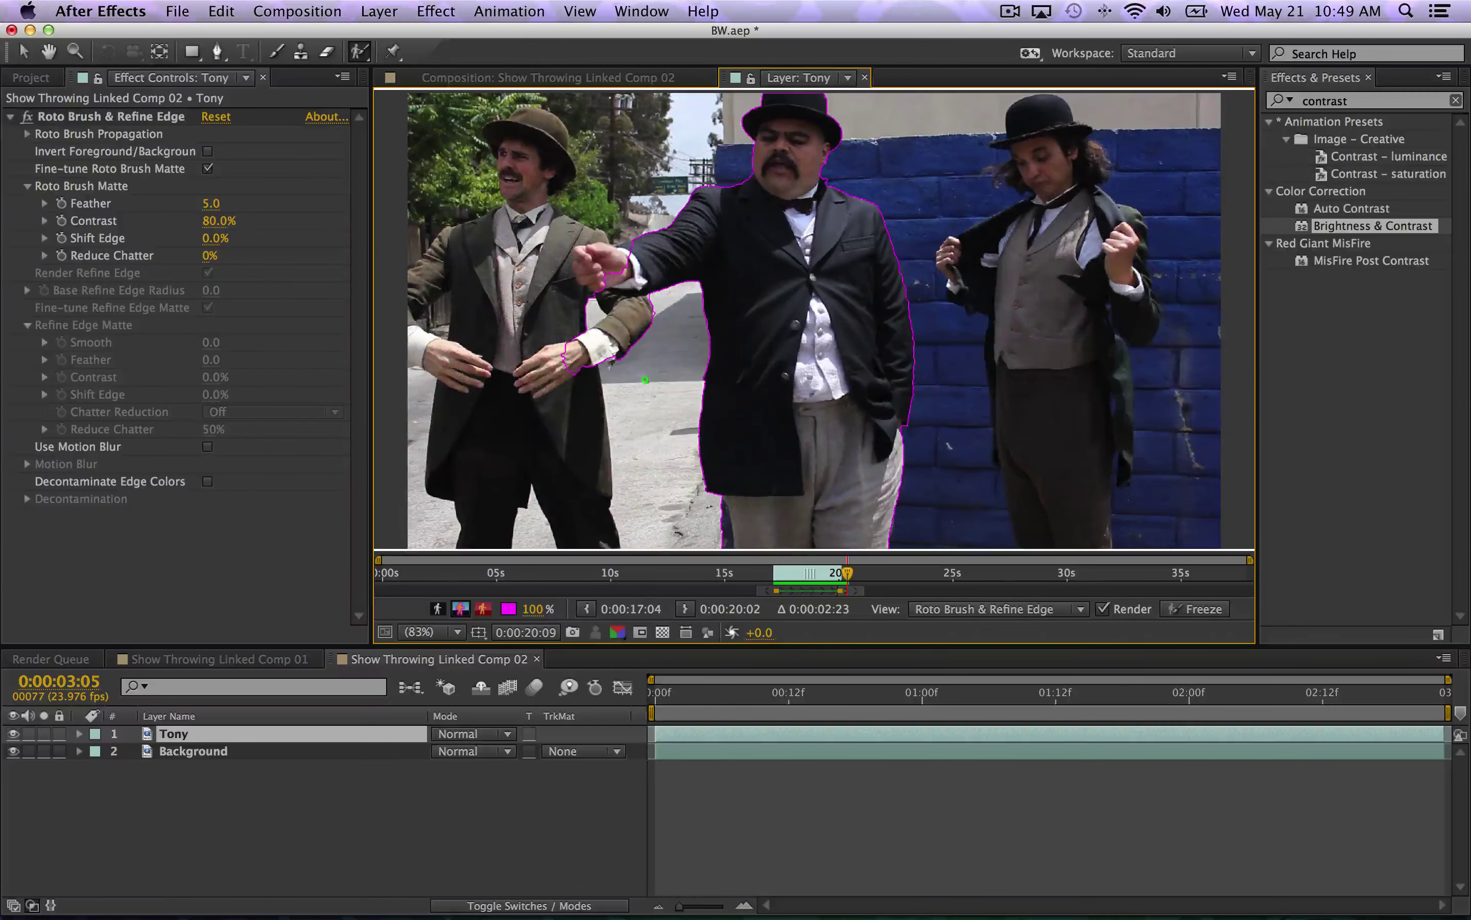
pyautogui.moveTo(558, 384)
pyautogui.mouseDown()
pyautogui.moveTo(587, 346)
pyautogui.moveTo(660, 314)
pyautogui.moveTo(576, 307)
pyautogui.mouseUp()
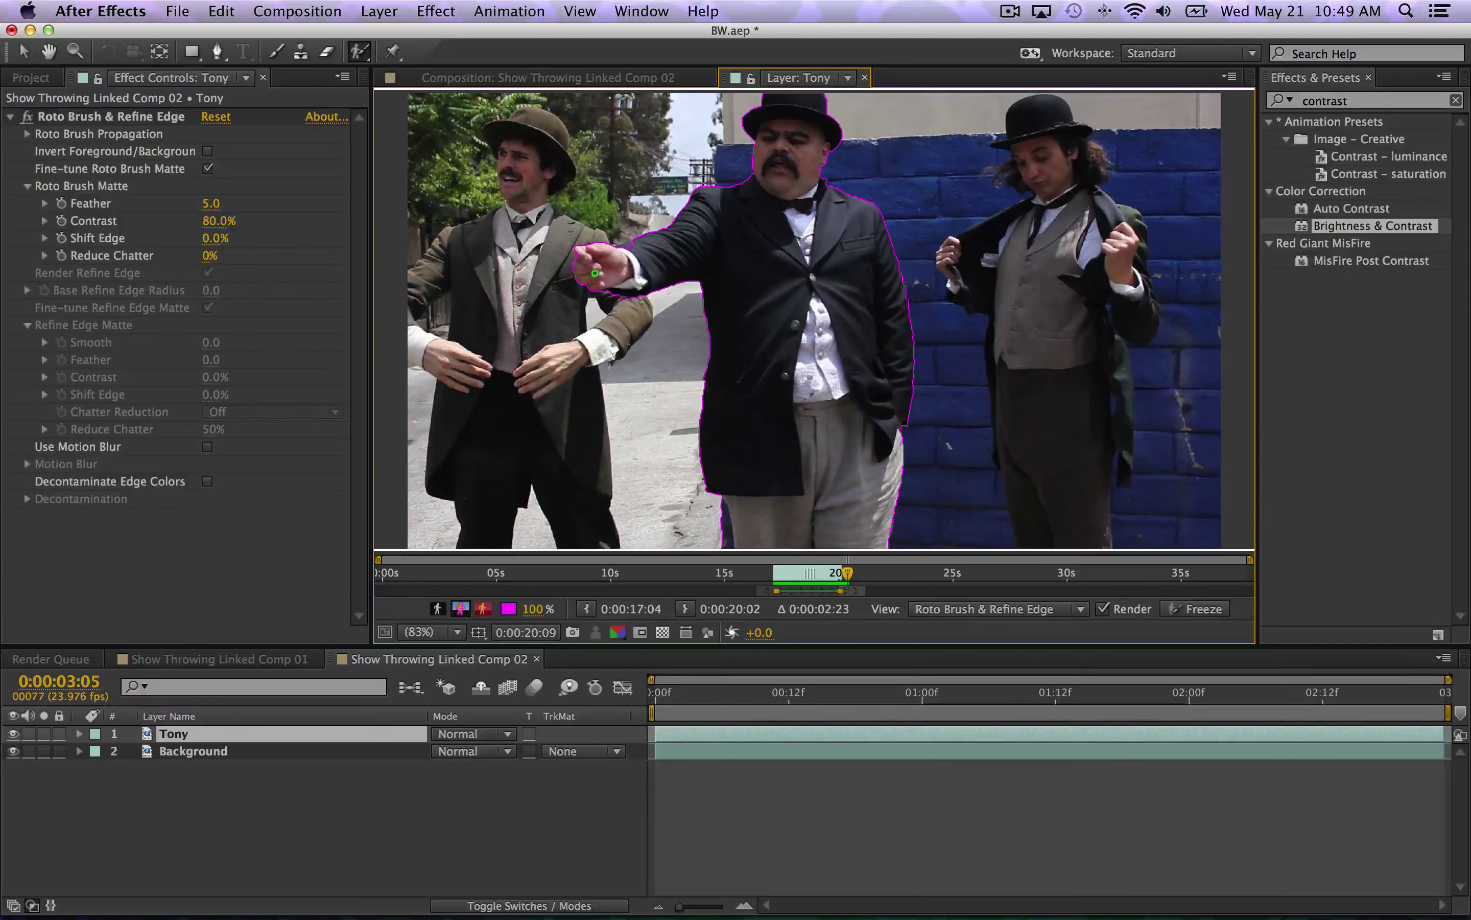
# - Correct the matte around the middle man's rising arm and hand at 0:00:03:06 and 0:00:03:07, and touch up his street-side trouser edge
pyautogui.press('pagedown')
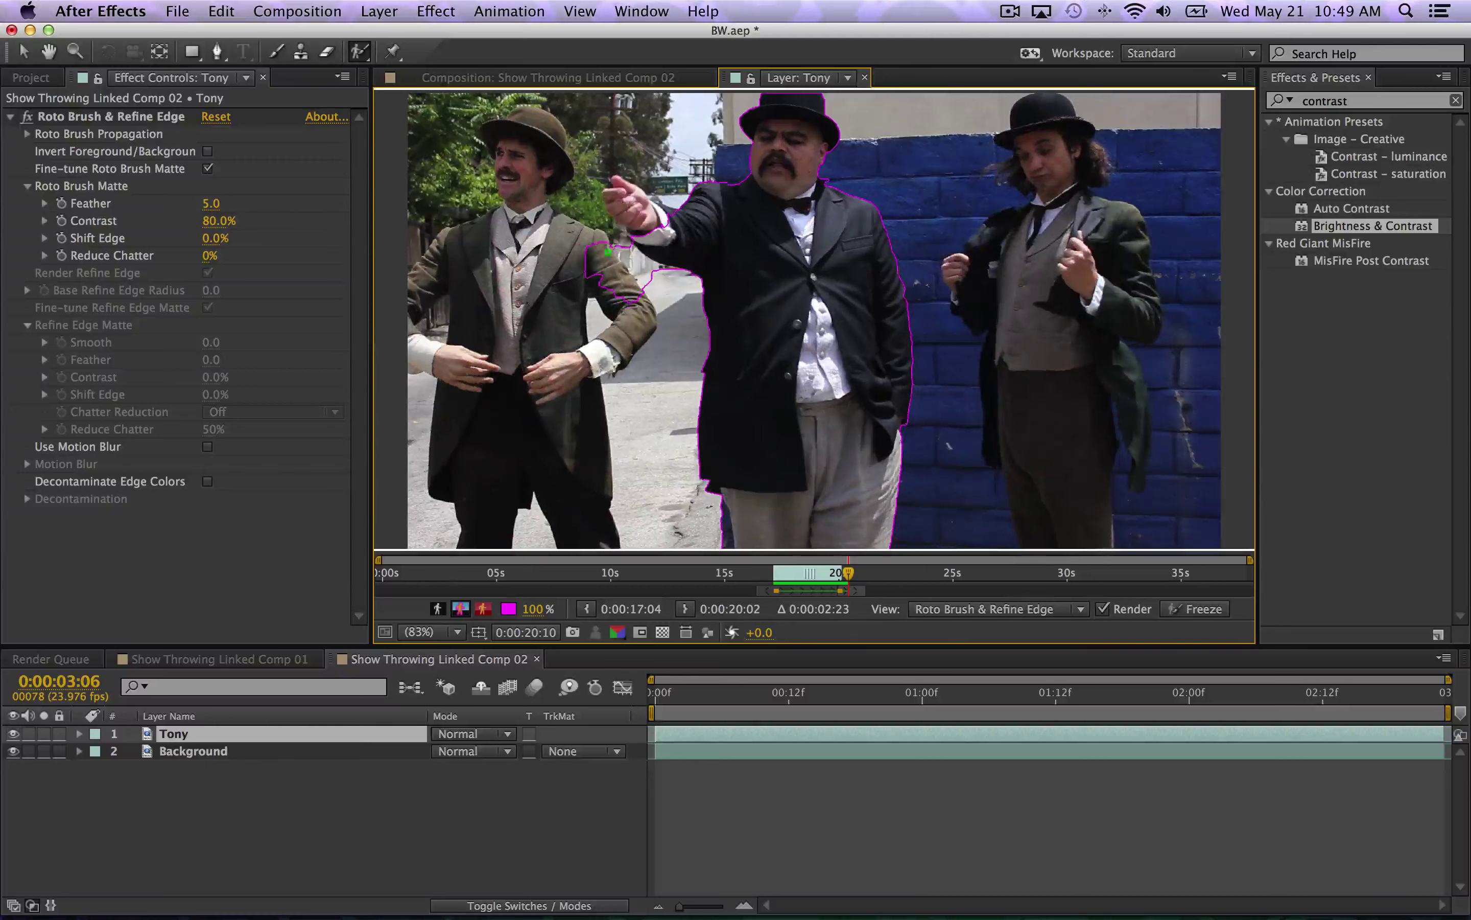
pyautogui.moveTo(660, 294)
pyautogui.mouseDown()
pyautogui.moveTo(600, 250)
pyautogui.moveTo(572, 242)
pyautogui.moveTo(595, 279)
pyautogui.moveTo(559, 251)
pyautogui.moveTo(643, 234)
pyautogui.moveTo(618, 201)
pyautogui.mouseUp()
pyautogui.press('pagedown')
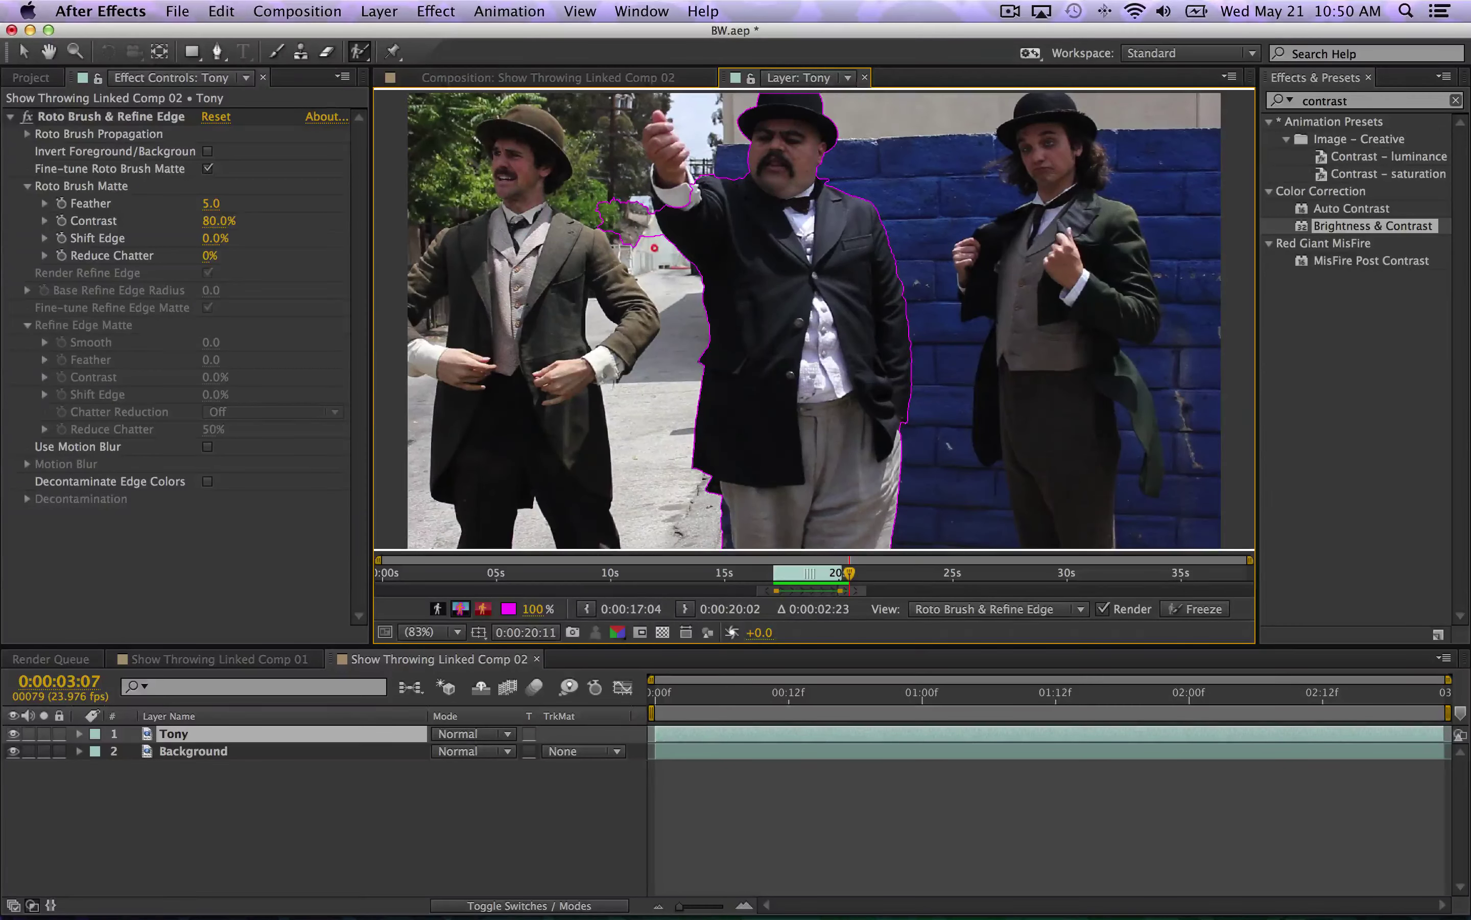
pyautogui.moveTo(652, 242)
pyautogui.mouseDown()
pyautogui.moveTo(635, 205)
pyautogui.moveTo(607, 225)
pyautogui.moveTo(630, 238)
pyautogui.moveTo(662, 207)
pyautogui.moveTo(660, 122)
pyautogui.moveTo(694, 205)
pyautogui.mouseUp()
pyautogui.moveTo(655, 191); pyautogui.dragTo(657, 196)
pyautogui.moveTo(709, 498); pyautogui.dragTo(723, 543)
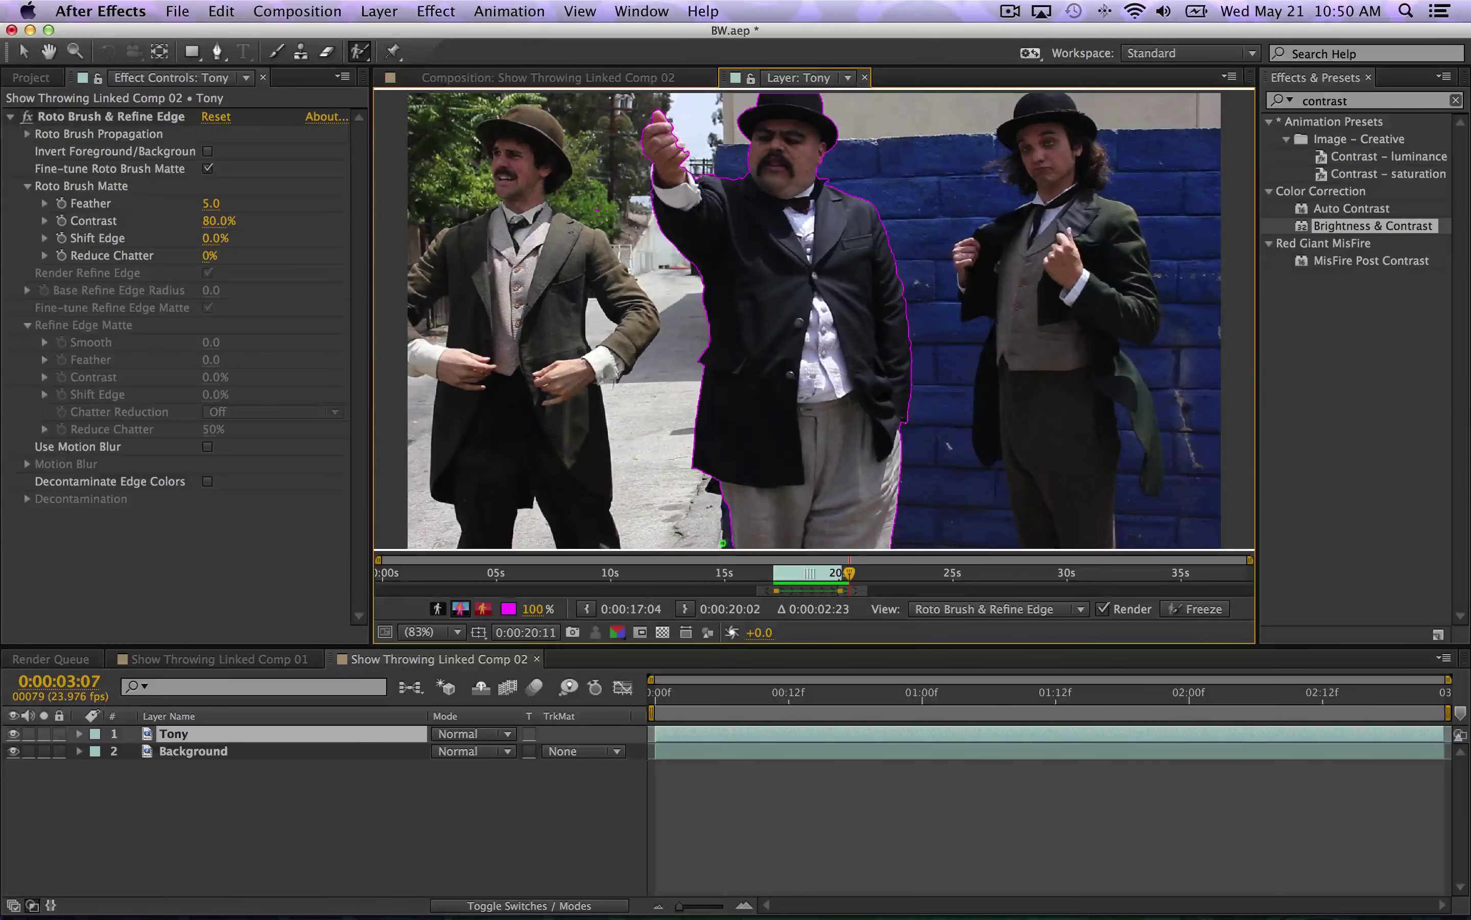
# - Clean up the matte around the middle man's raised hand and sleeve at 0:00:03:08 and 0:00:03:09, and propagate it to 0:00:03:10
pyautogui.press('pagedown')
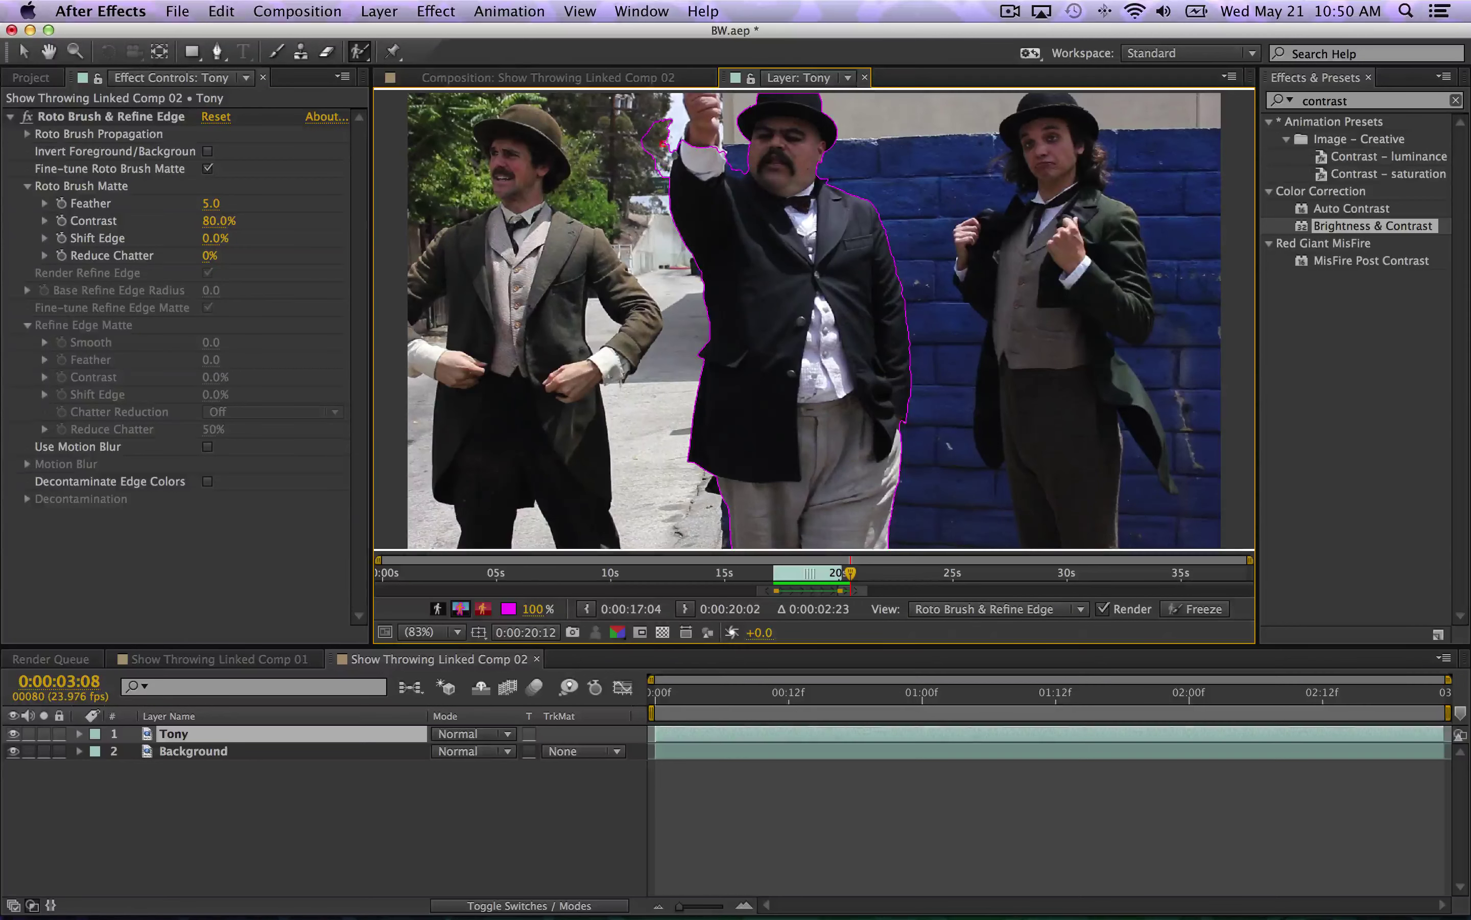
pyautogui.moveTo(673, 130)
pyautogui.mouseDown()
pyautogui.moveTo(628, 114)
pyautogui.moveTo(658, 139)
pyautogui.moveTo(652, 151)
pyautogui.moveTo(697, 123)
pyautogui.moveTo(695, 95)
pyautogui.moveTo(714, 154)
pyautogui.mouseUp()
pyautogui.moveTo(772, 915)
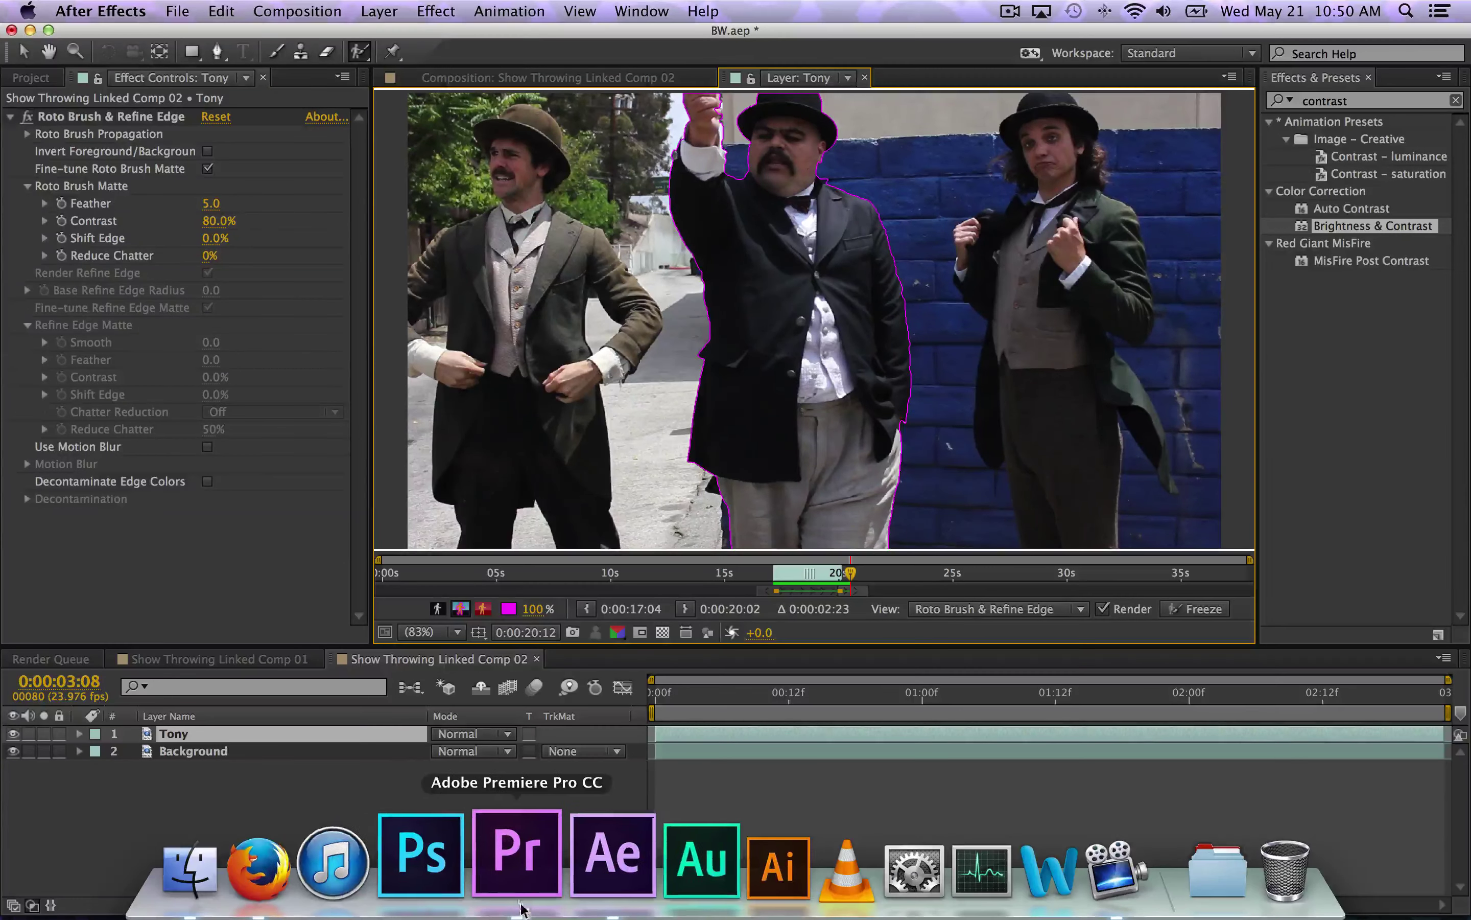
pyautogui.press('pagedown')
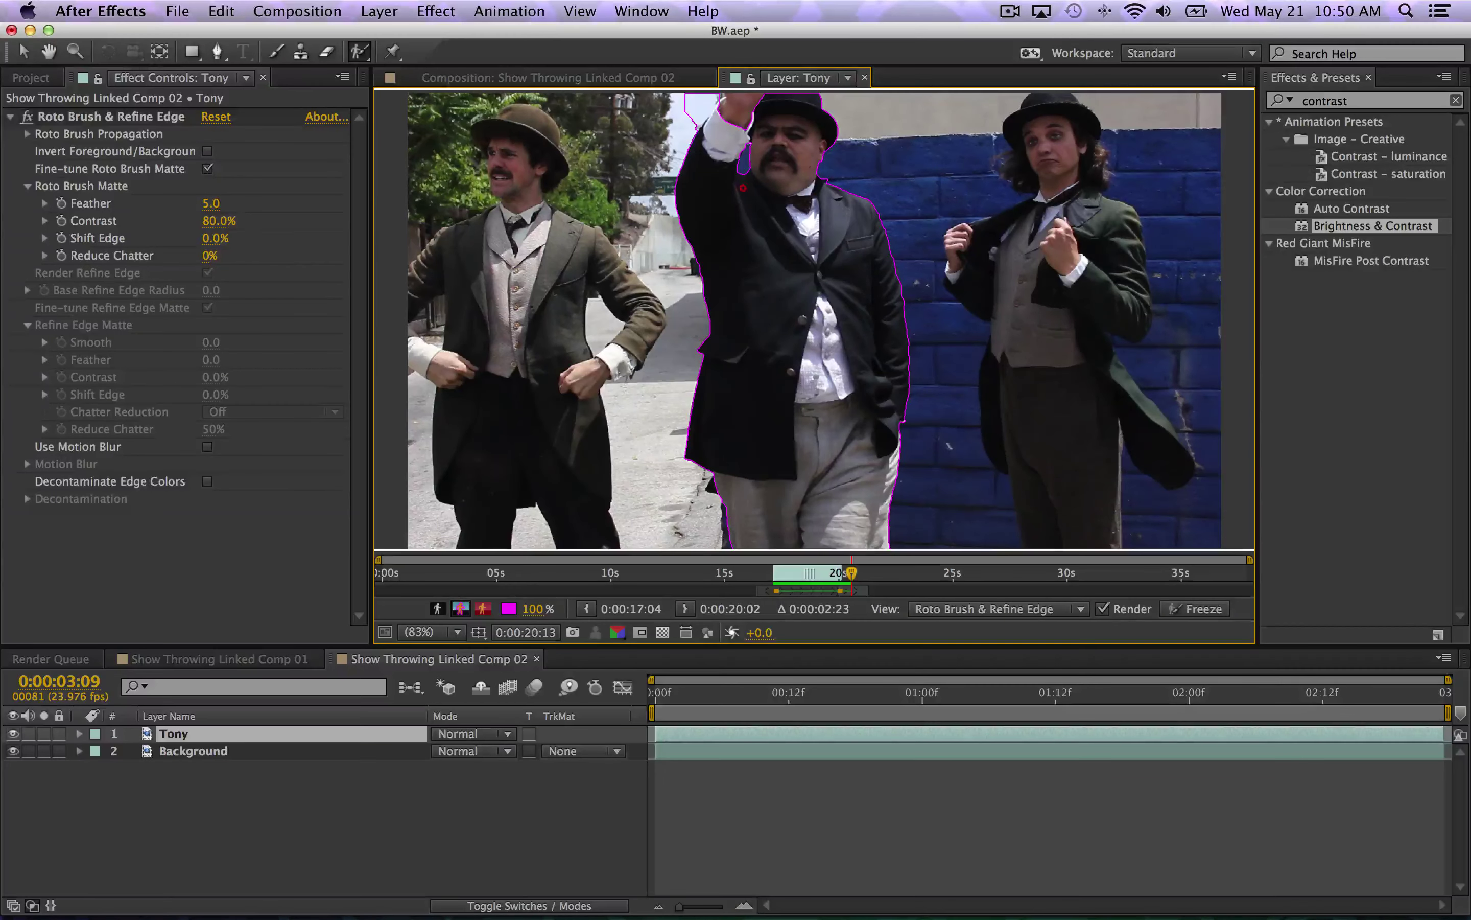
pyautogui.moveTo(684, 129); pyautogui.dragTo(700, 99)
pyautogui.moveTo(724, 138); pyautogui.dragTo(726, 96)
pyautogui.press('pagedown')
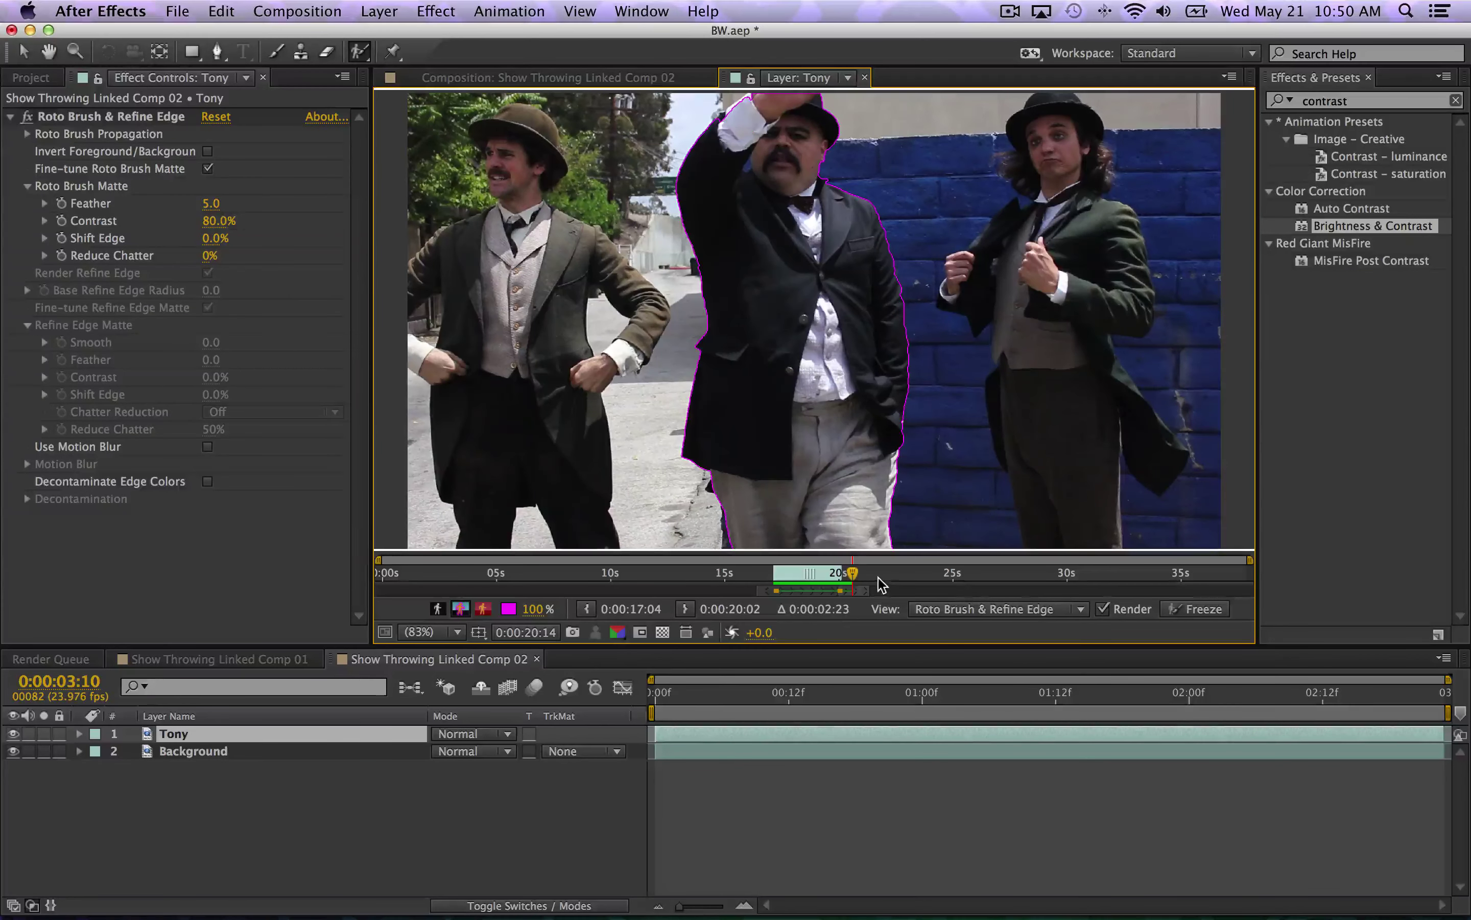
# - Scrub the layer and composition times to compare the end of the rotoscoped range with the end of the composition
pyautogui.moveTo(852, 573); pyautogui.dragTo(832, 575)
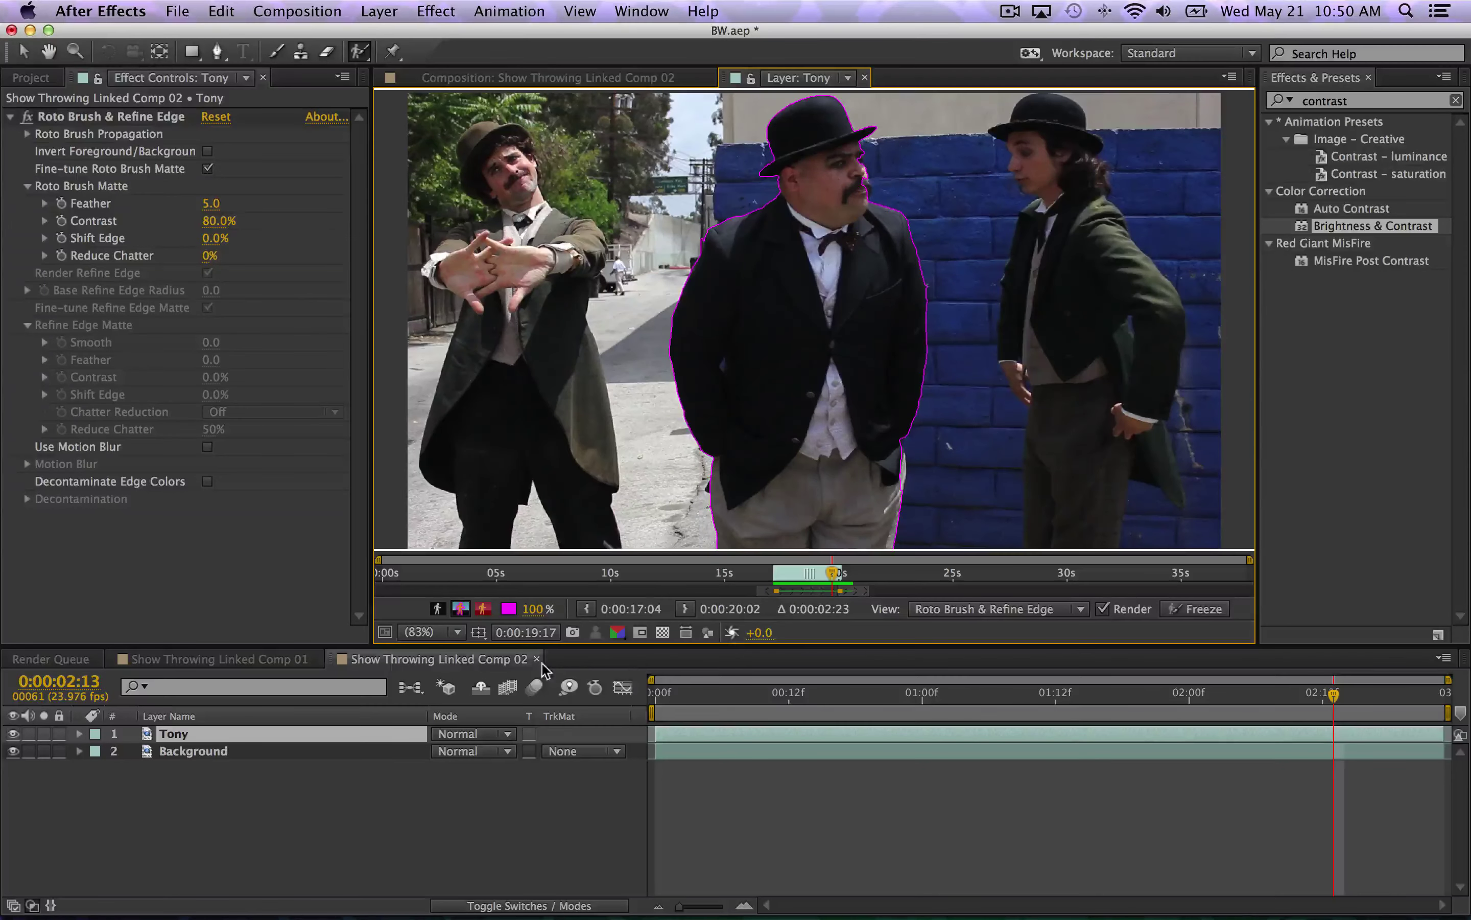
pyautogui.click(426, 812)
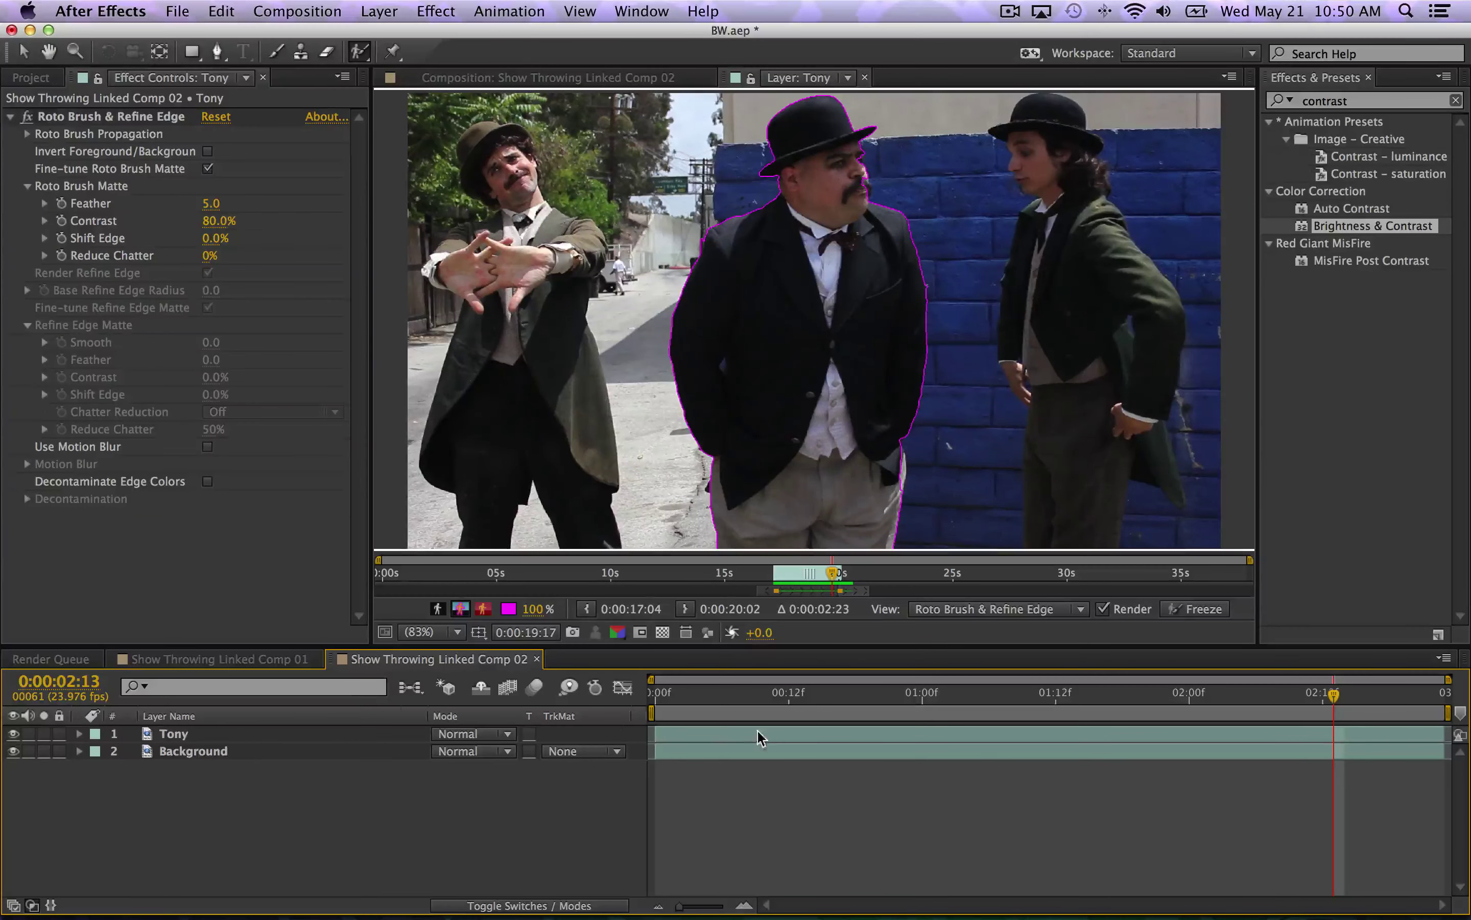
pyautogui.moveTo(1331, 693); pyautogui.dragTo(1462, 692)
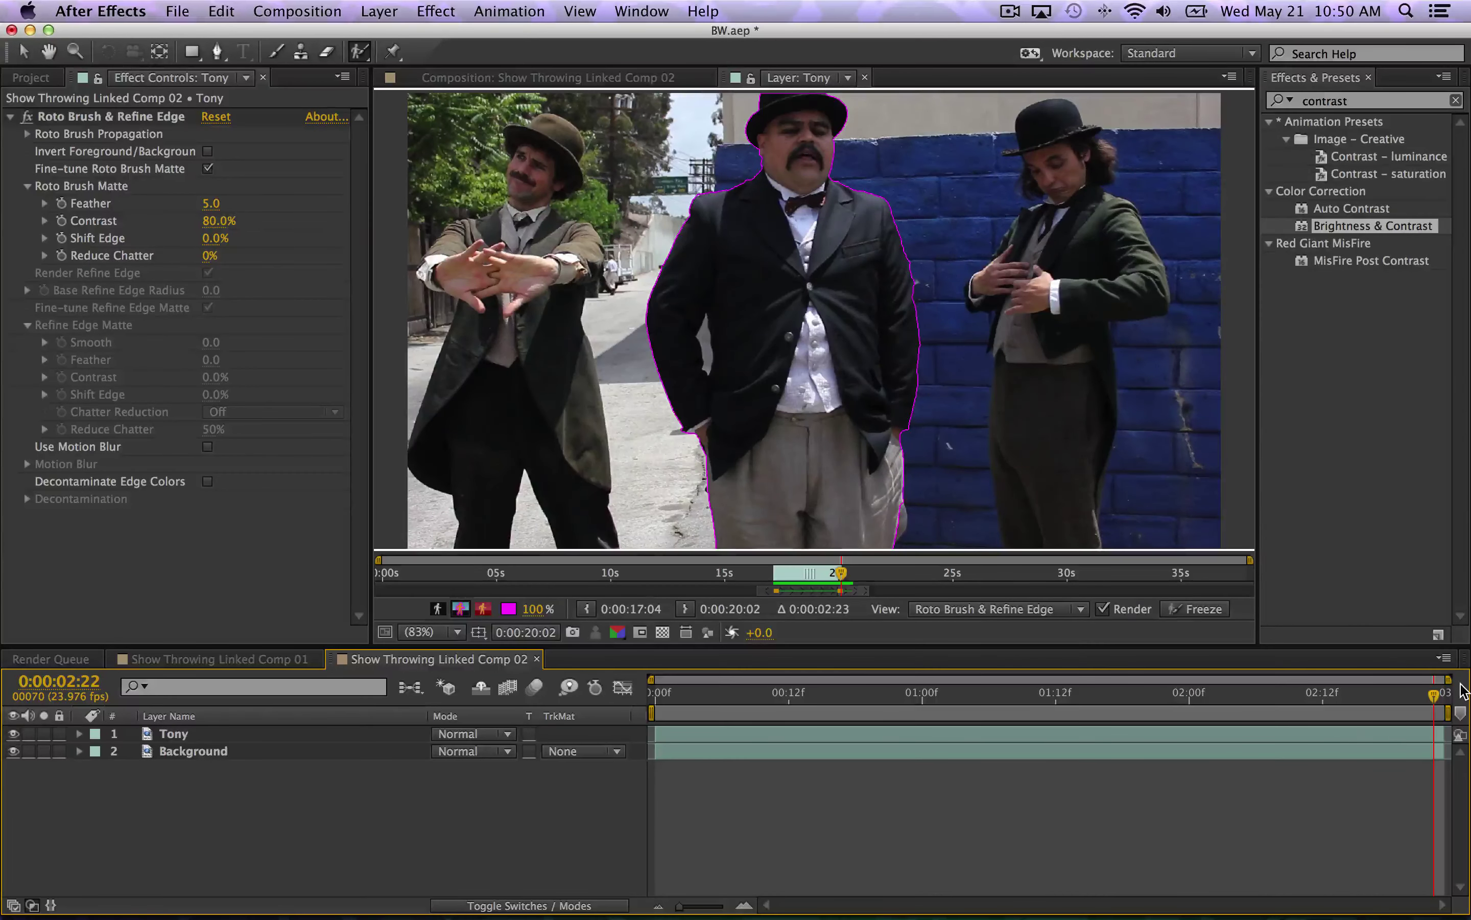
pyautogui.moveTo(1433, 695)
pyautogui.mouseDown()
pyautogui.moveTo(1334, 701)
pyautogui.moveTo(1433, 699)
pyautogui.mouseUp()
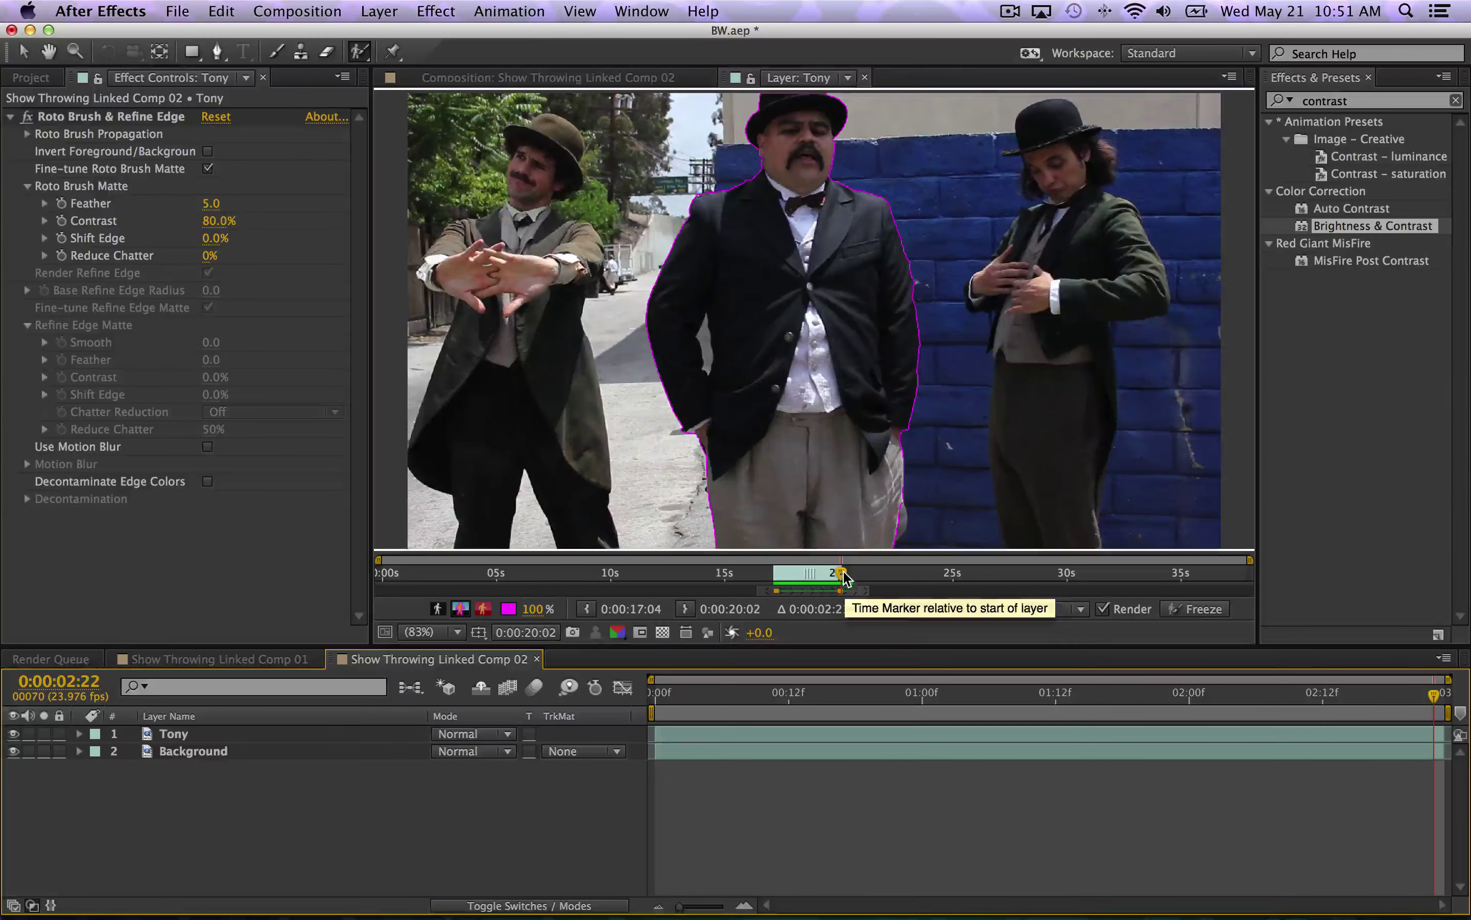
pyautogui.moveTo(842, 572); pyautogui.dragTo(857, 572)
pyautogui.click(890, 572)
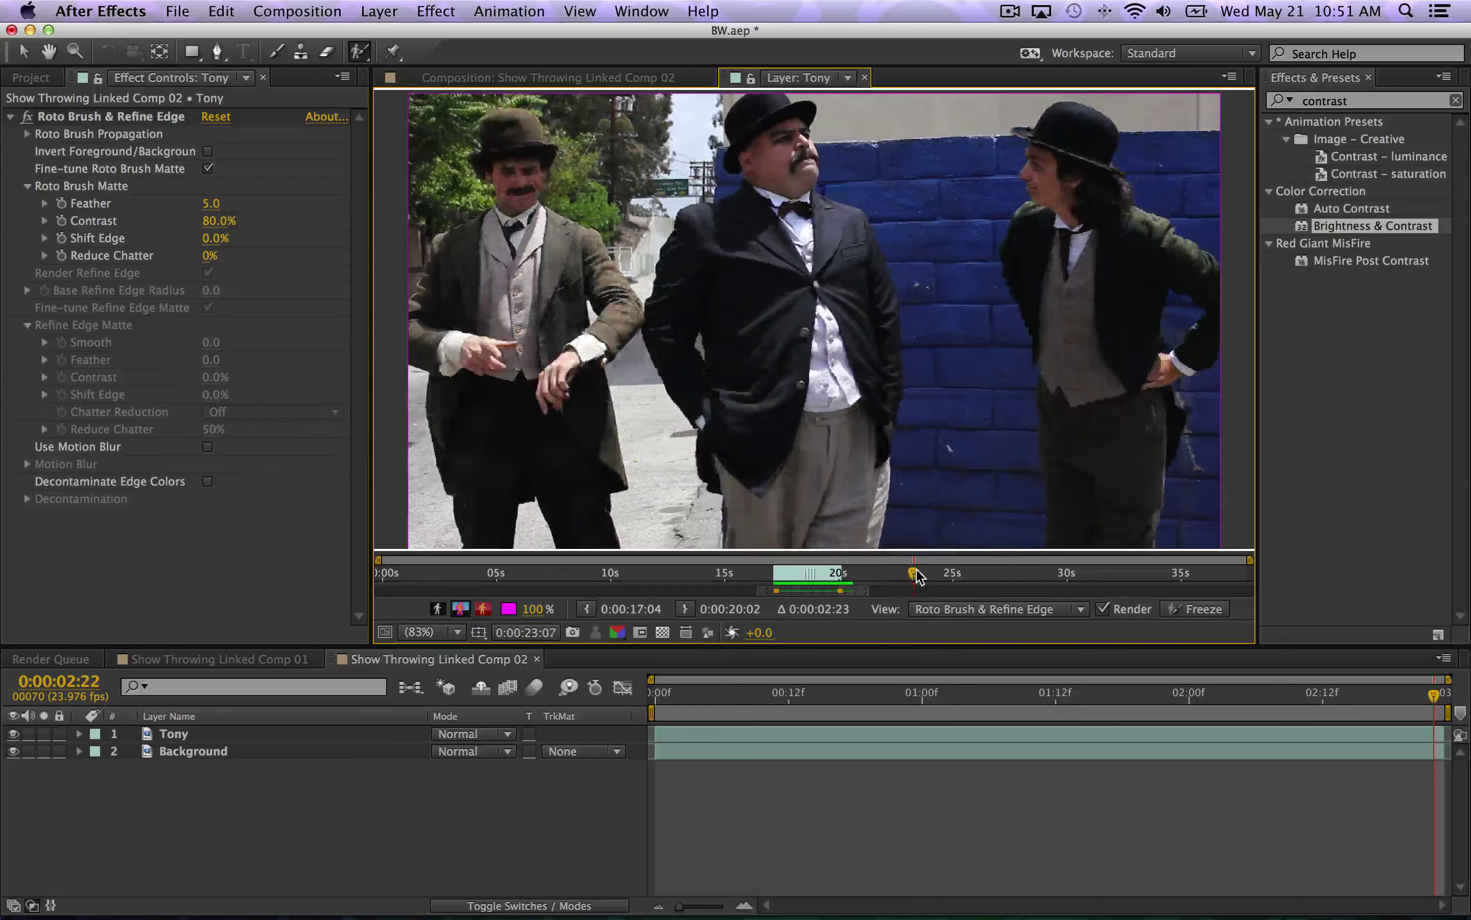
pyautogui.click(843, 574)
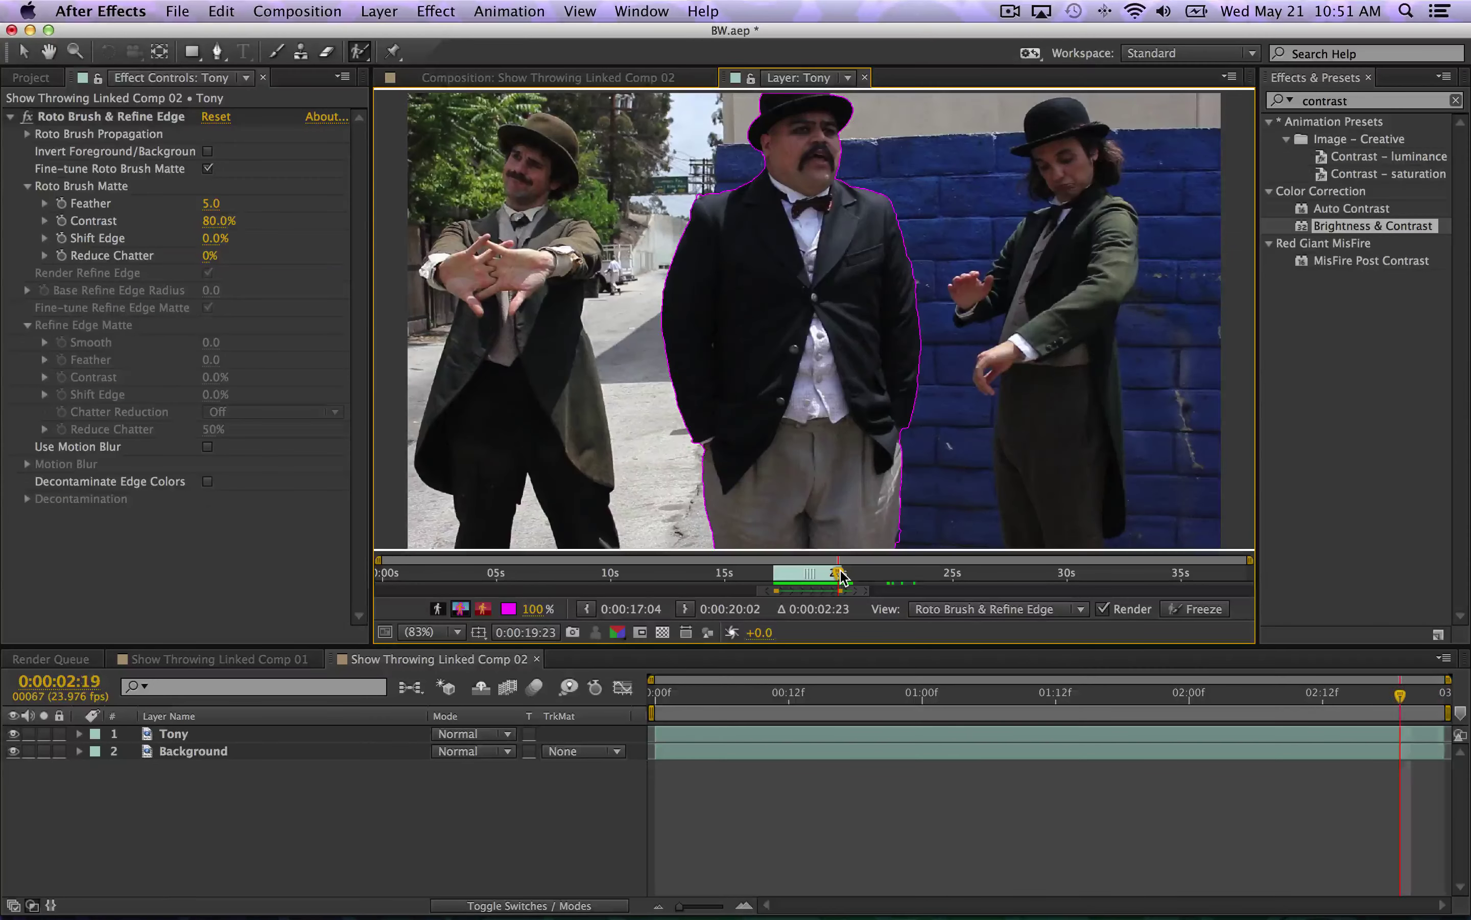
pyautogui.moveTo(1394, 698); pyautogui.dragTo(1448, 702)
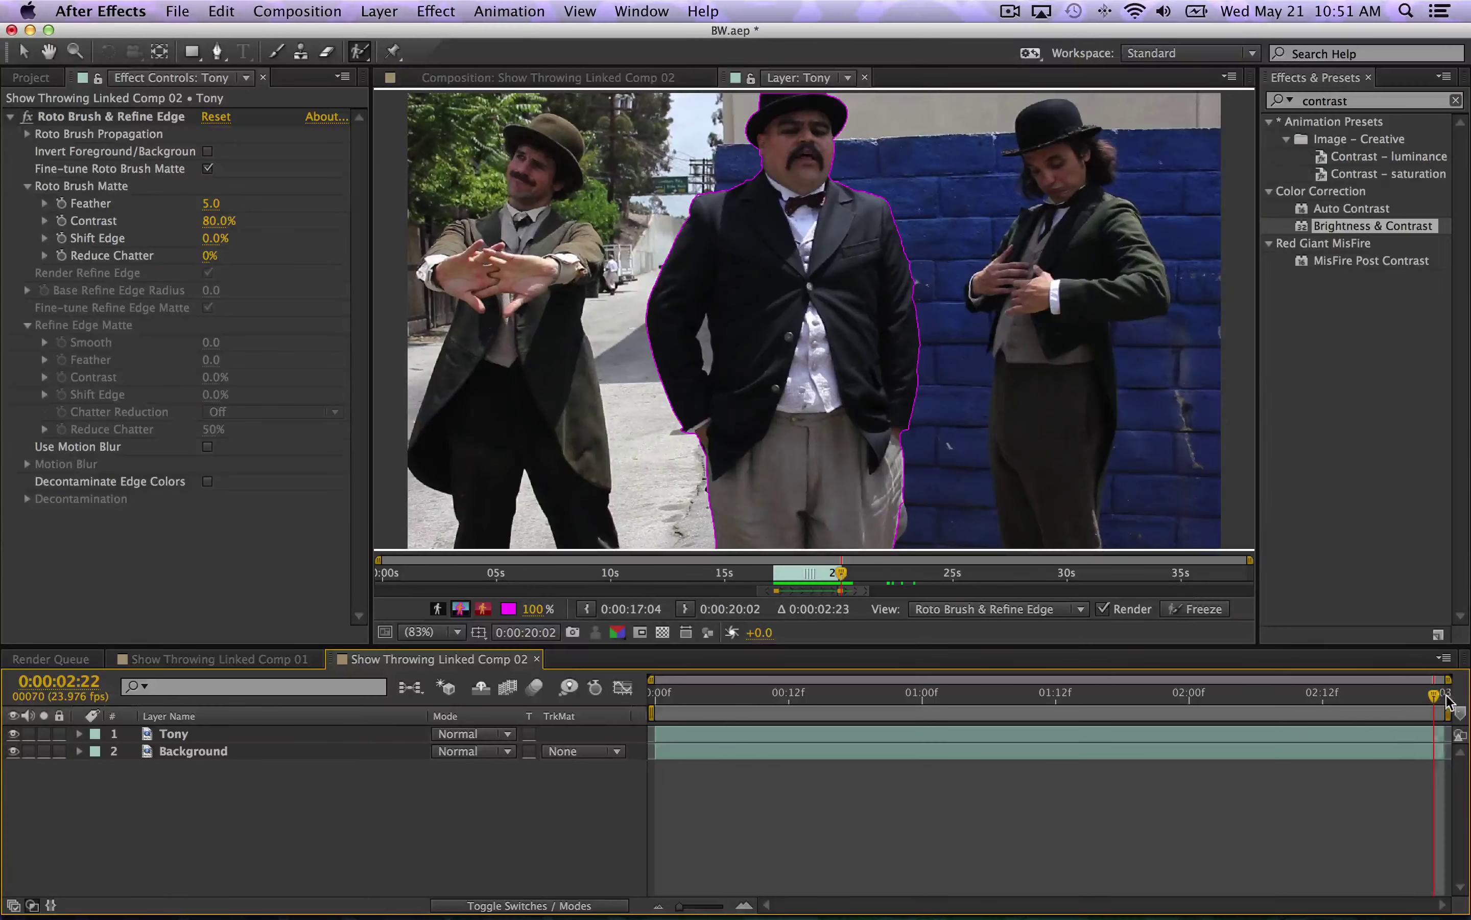
# - Show the composition at 0:00:01:03 in Half resolution, and hide and reshow the Background layer to inspect the cut-out
pyautogui.click(523, 79)
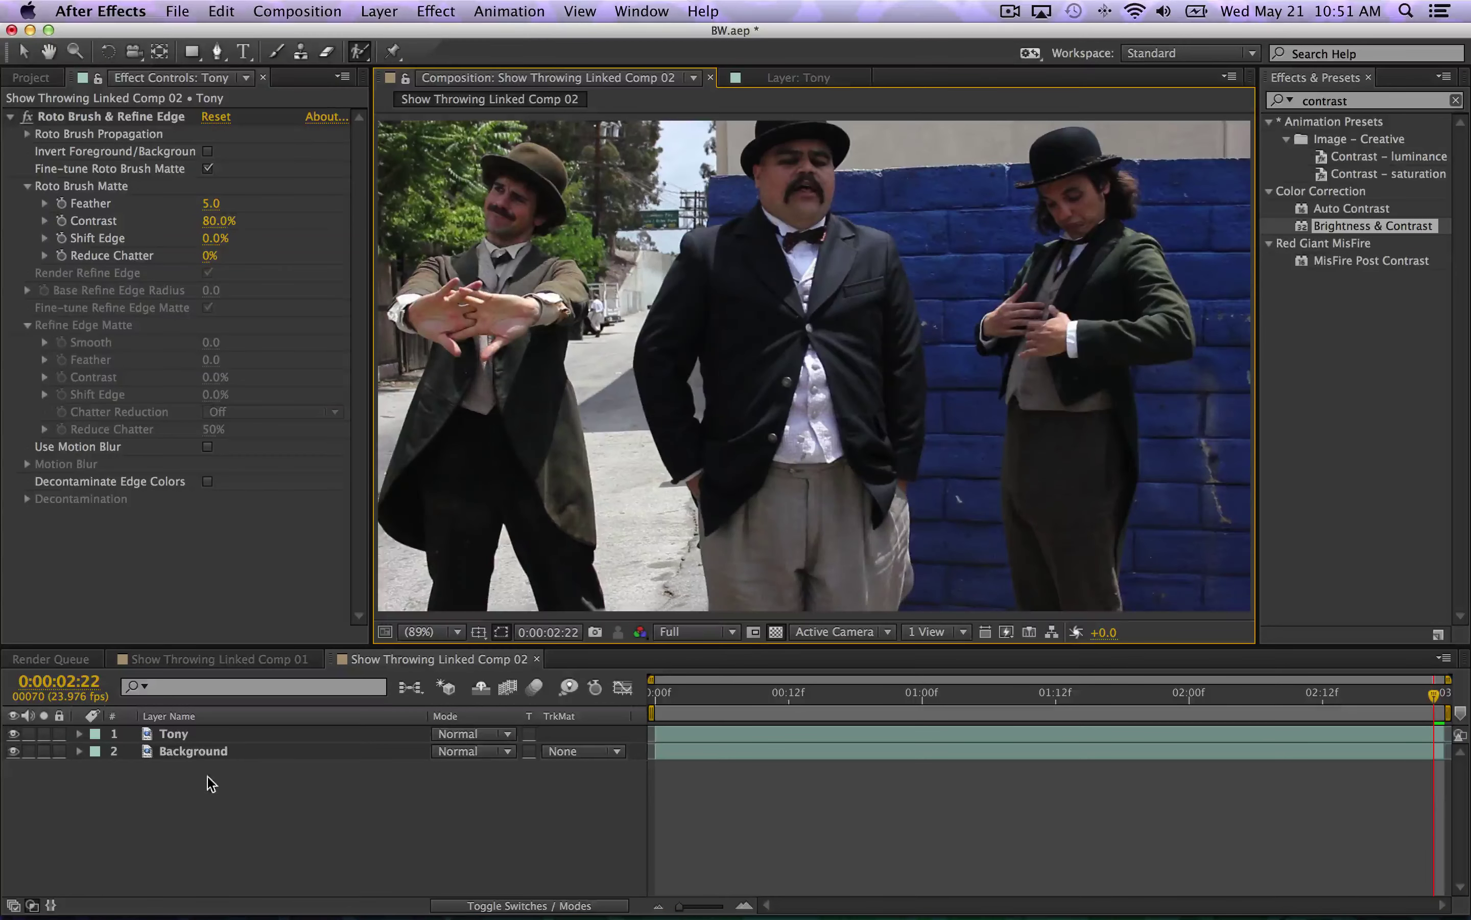
pyautogui.click(193, 730)
pyautogui.click(14, 767)
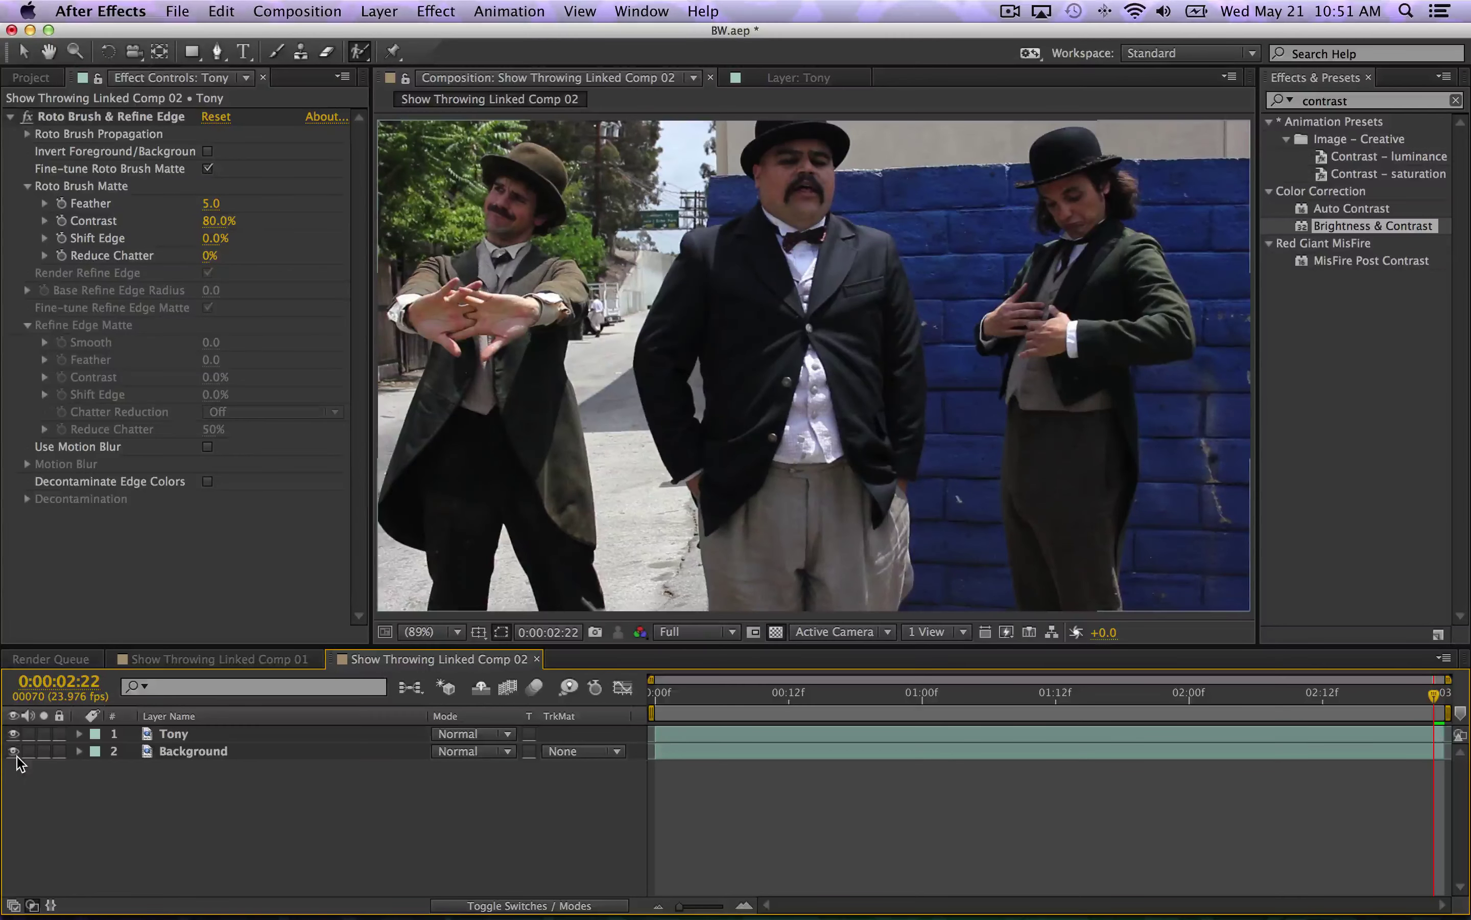
pyautogui.click(957, 700)
pyautogui.click(729, 632)
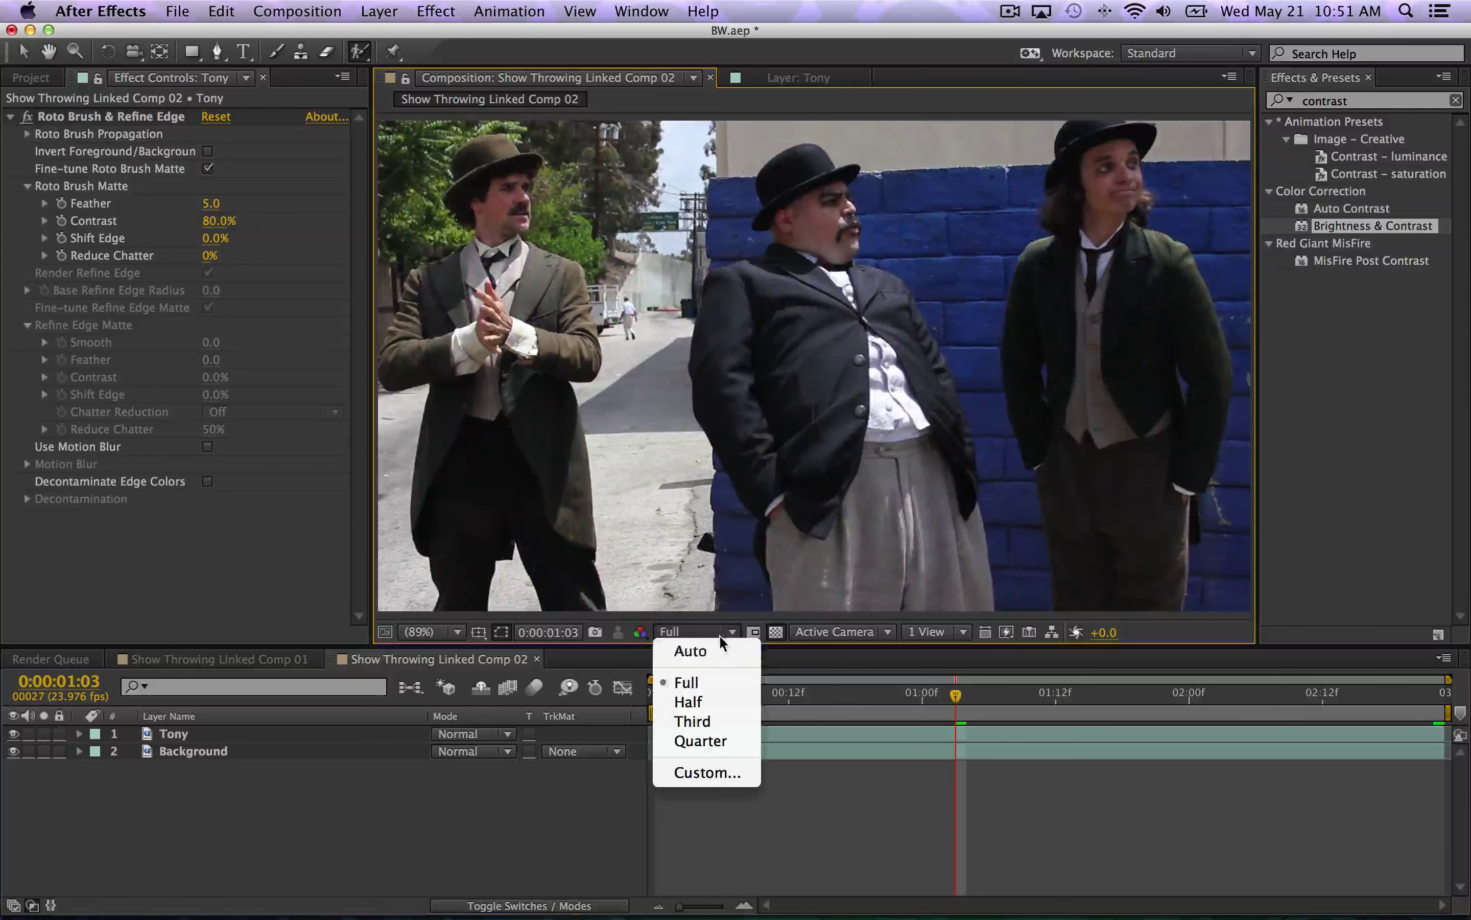
pyautogui.click(722, 702)
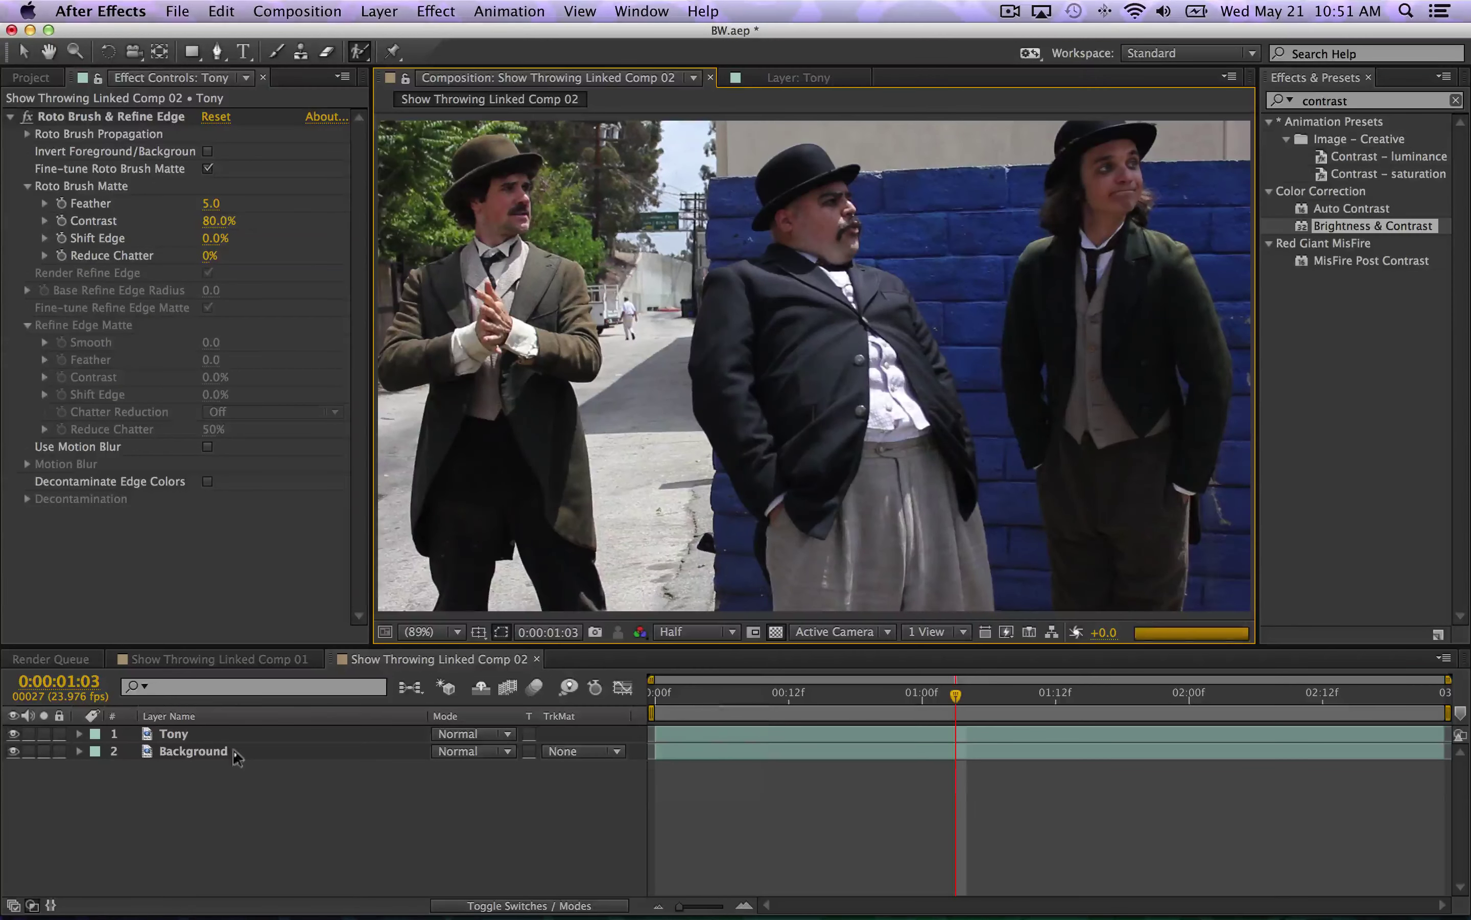
pyautogui.click(13, 752)
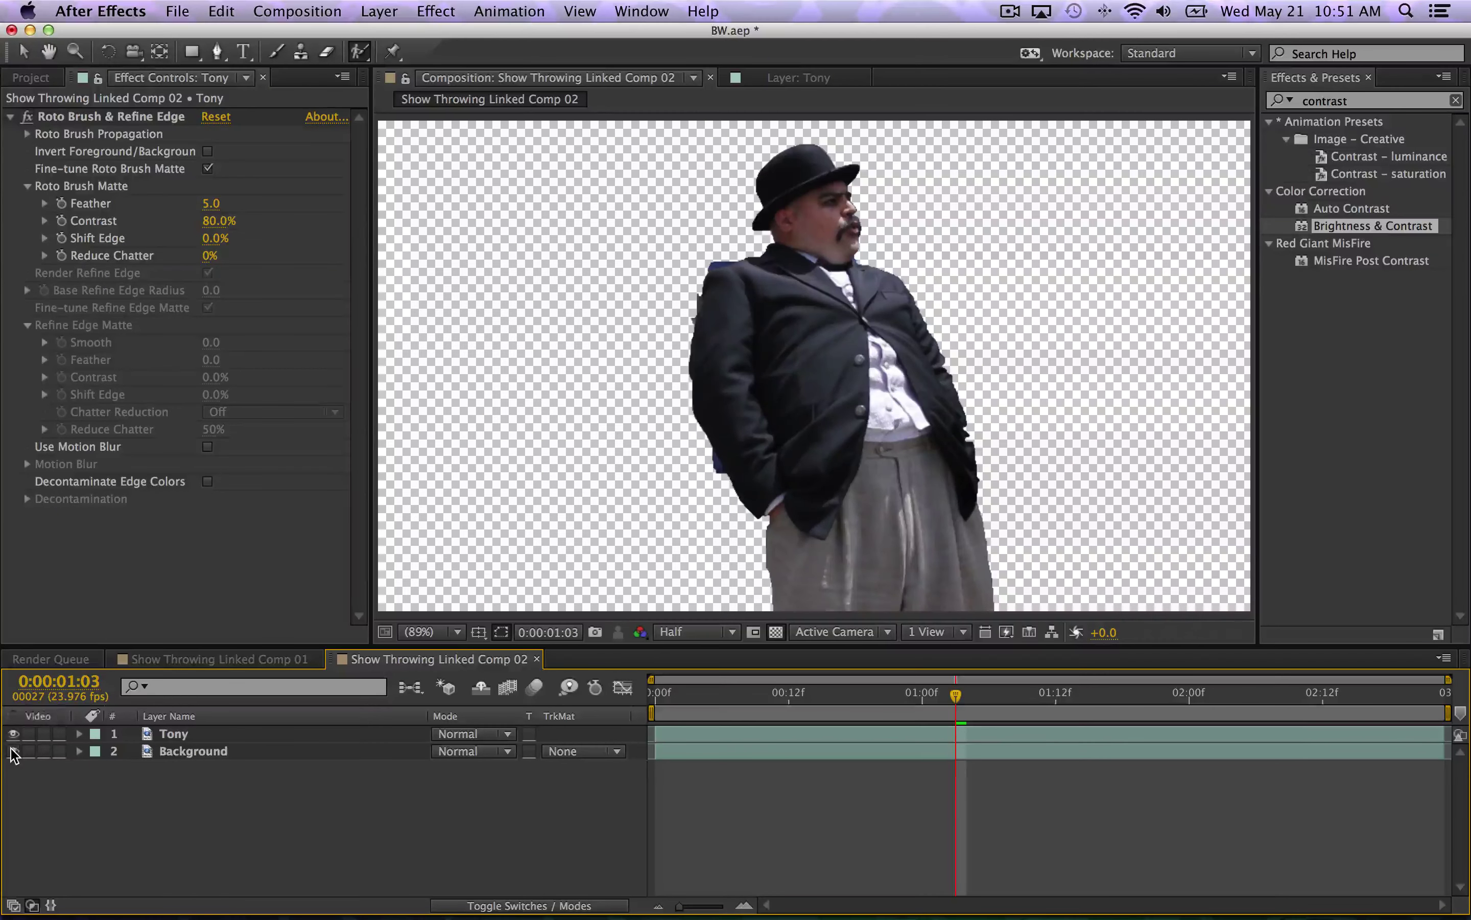
pyautogui.click(12, 751)
# - Apply Color Balance (HLS) to the middle man's rotoscoped layer and set its Saturation to -98.0
pyautogui.press('super+5')
pyautogui.write('hls')
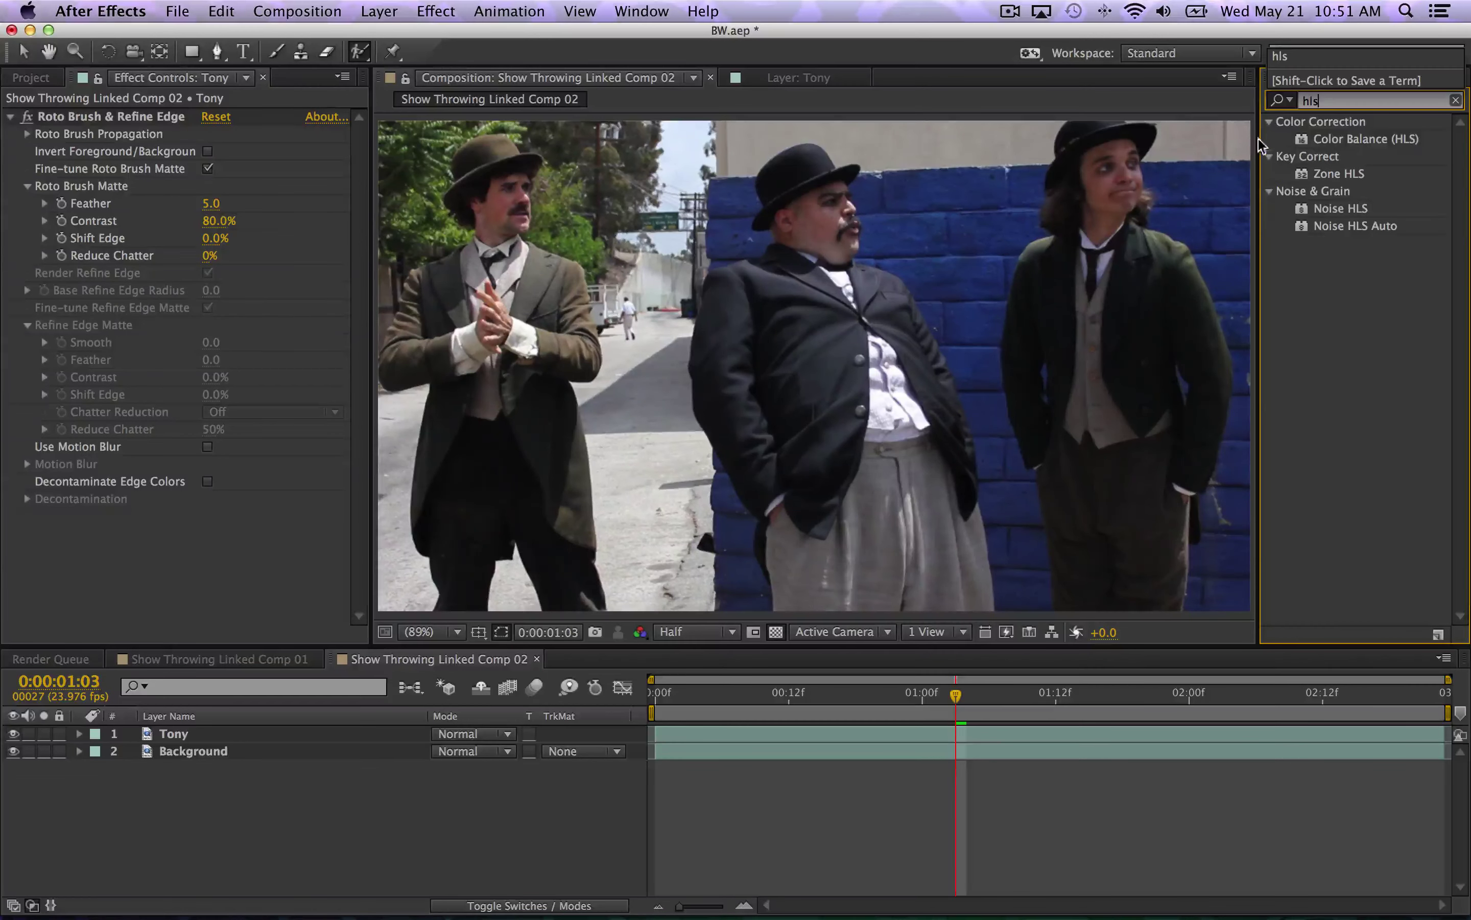
pyautogui.moveTo(1366, 138); pyautogui.dragTo(1002, 734)
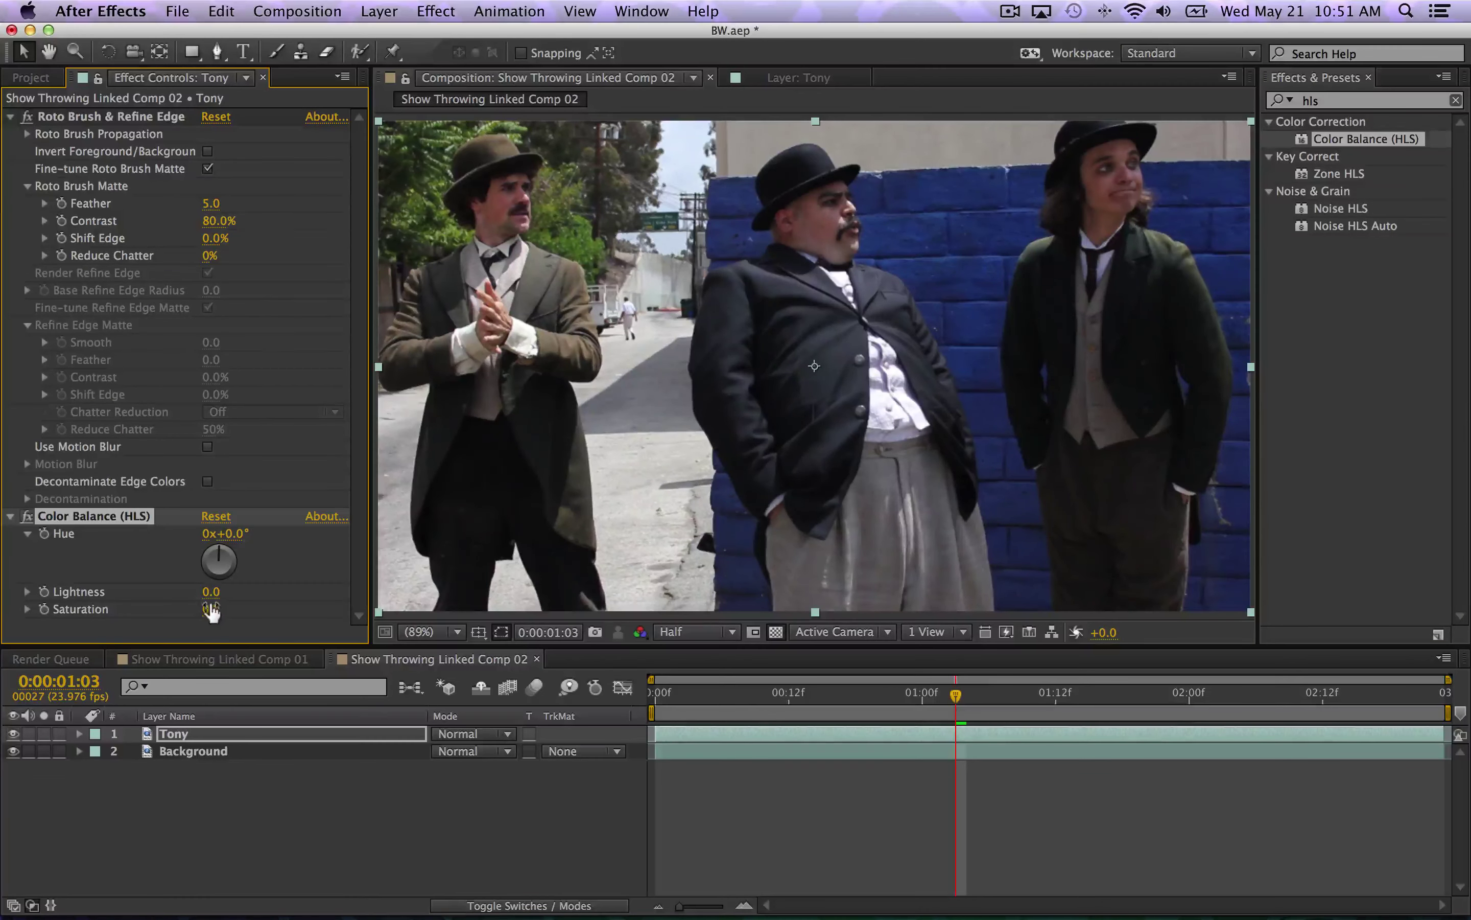
pyautogui.moveTo(211, 609); pyautogui.dragTo(8, 613)
pyautogui.click(267, 842)
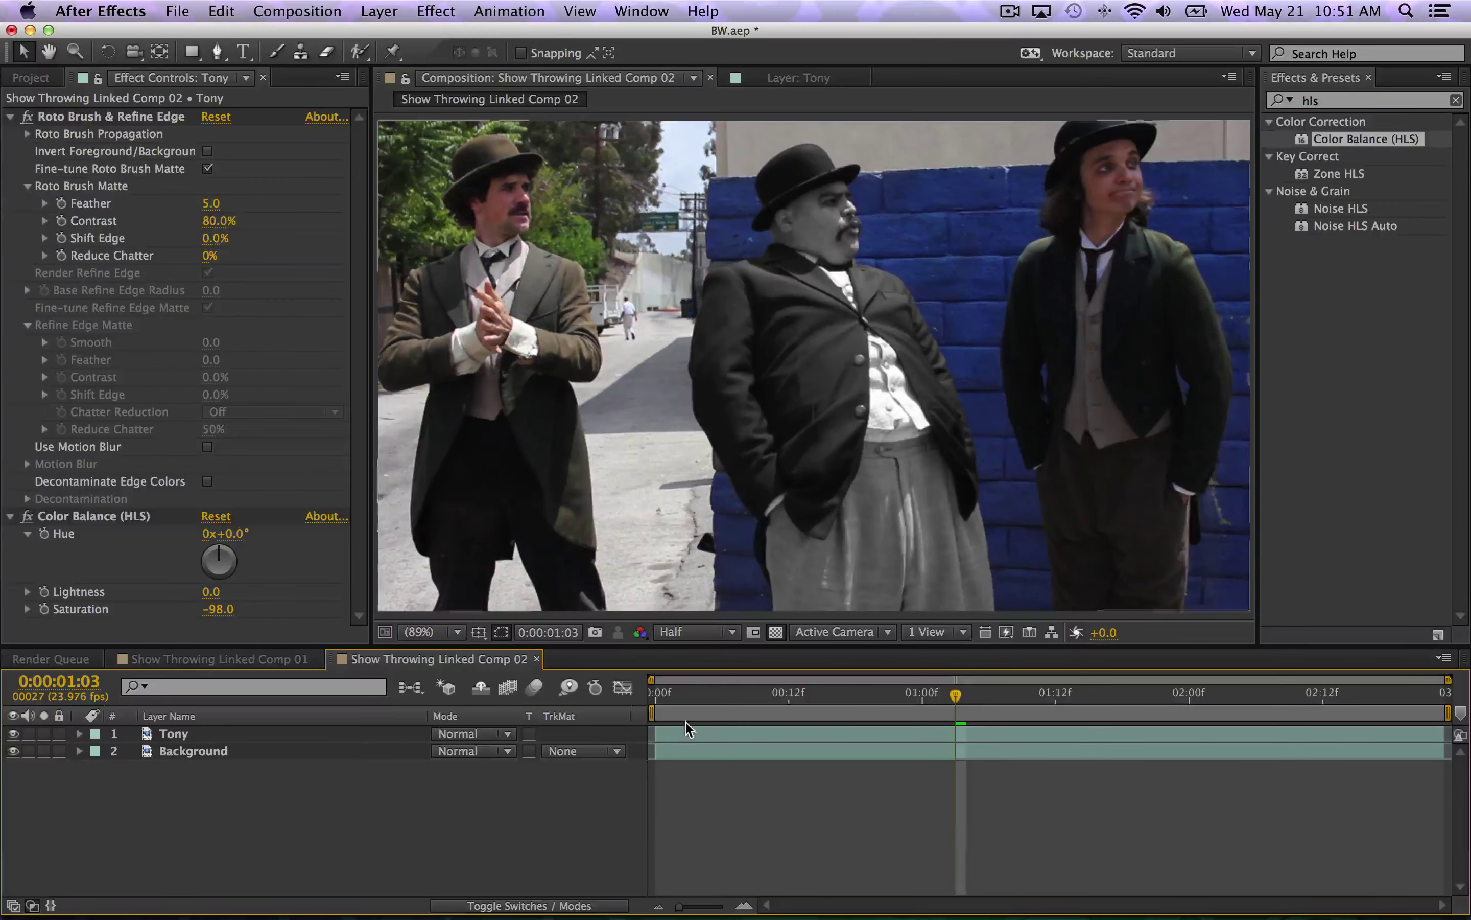
# - Play a RAM preview of Show Throwing Linked Comp 02 from 0:00:00:02 and replay it to check the desaturated middle man
pyautogui.click(659, 698)
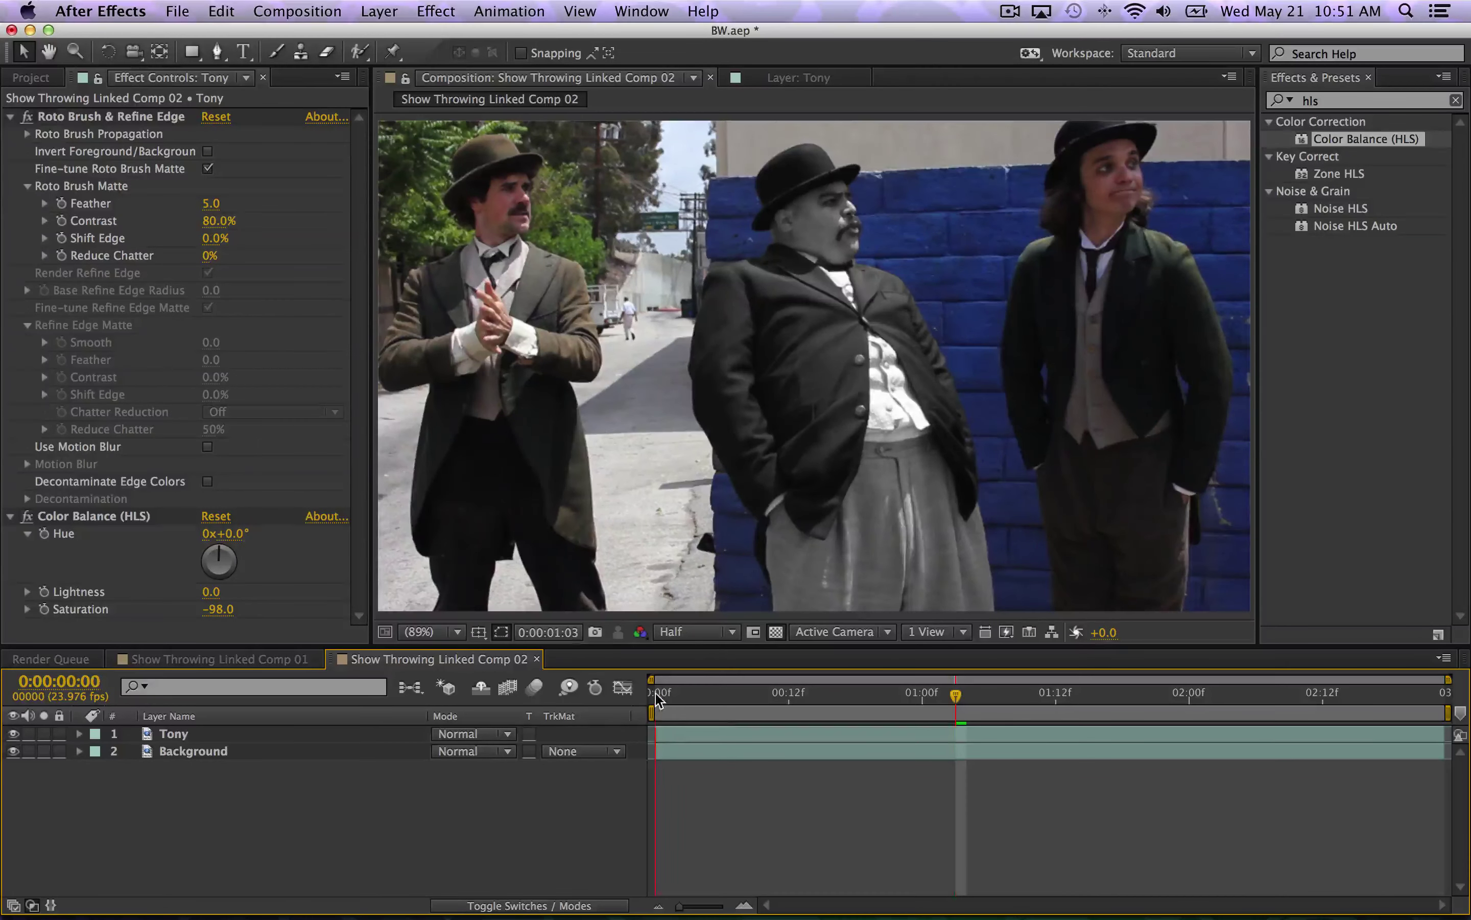
pyautogui.moveTo(658, 699); pyautogui.dragTo(676, 694)
pyautogui.click(693, 632)
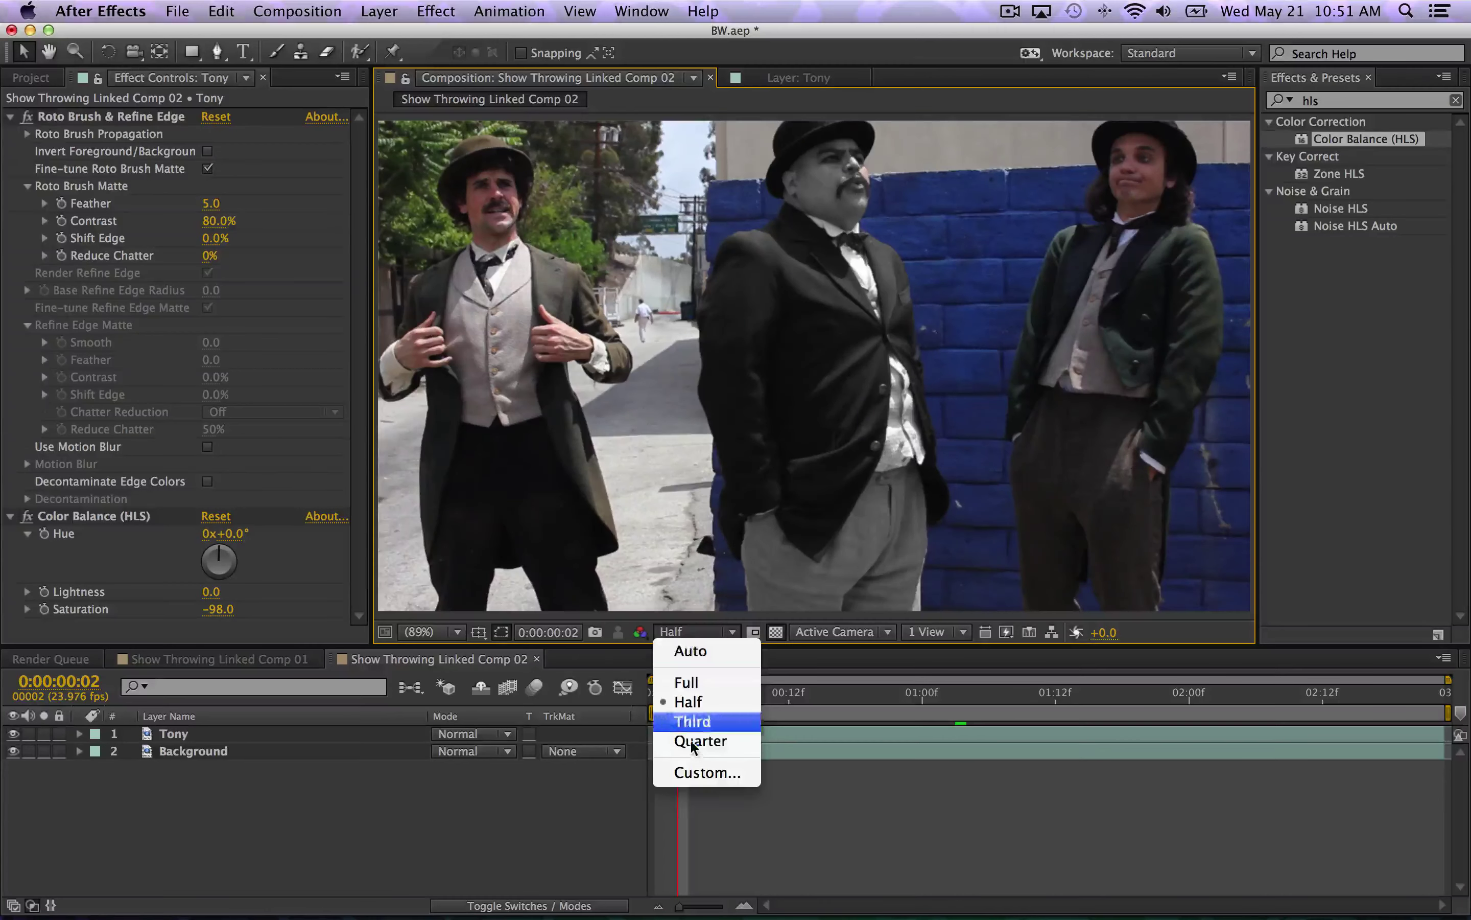
pyautogui.click(564, 815)
pyautogui.press('KP_0')
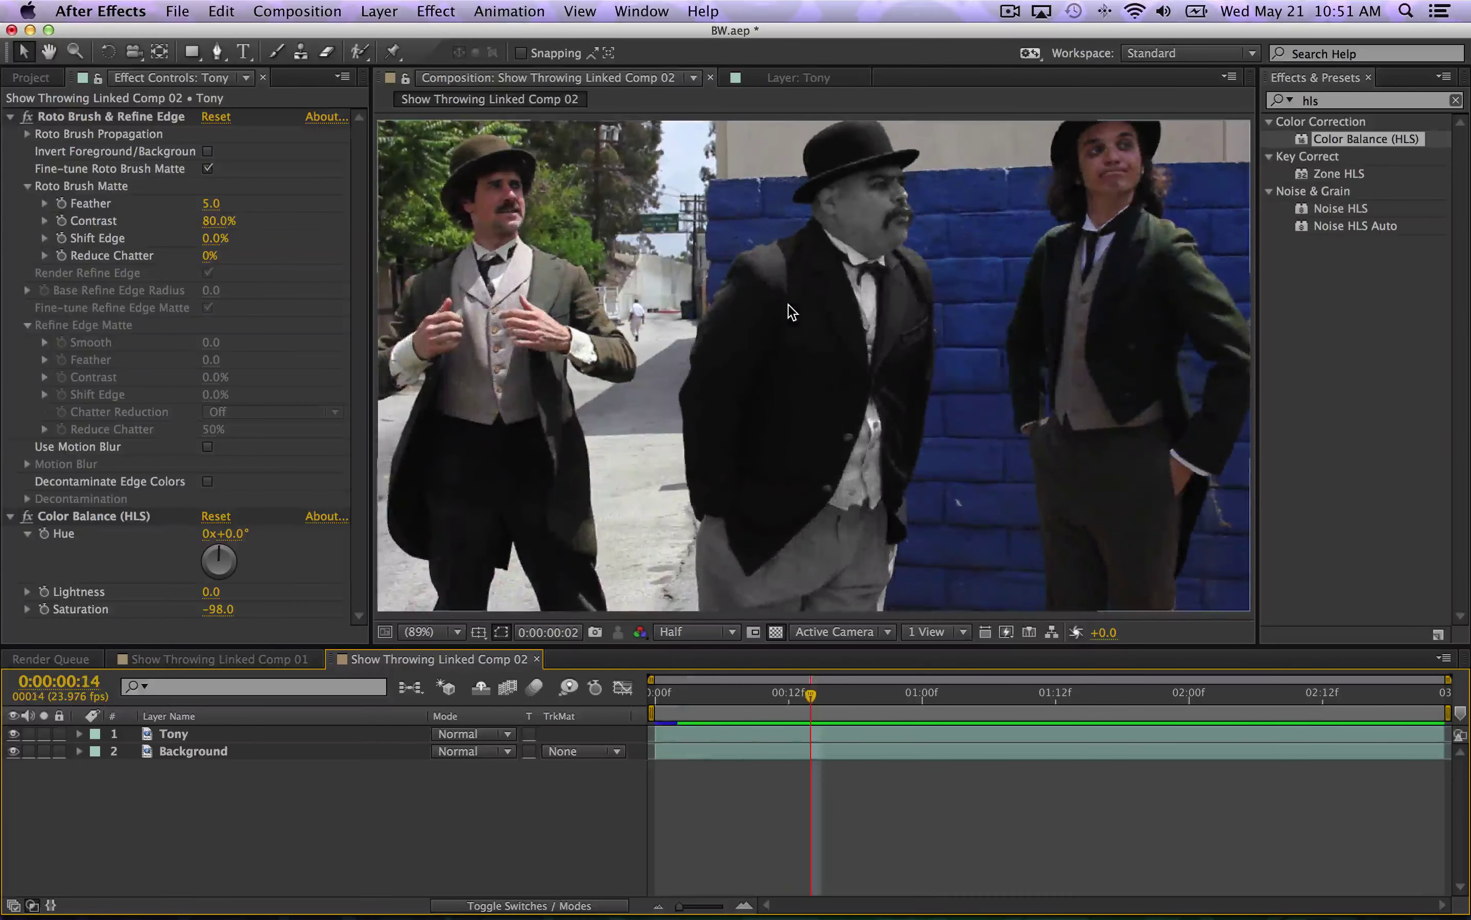
pyautogui.click(678, 695)
pyautogui.press('KP_0')
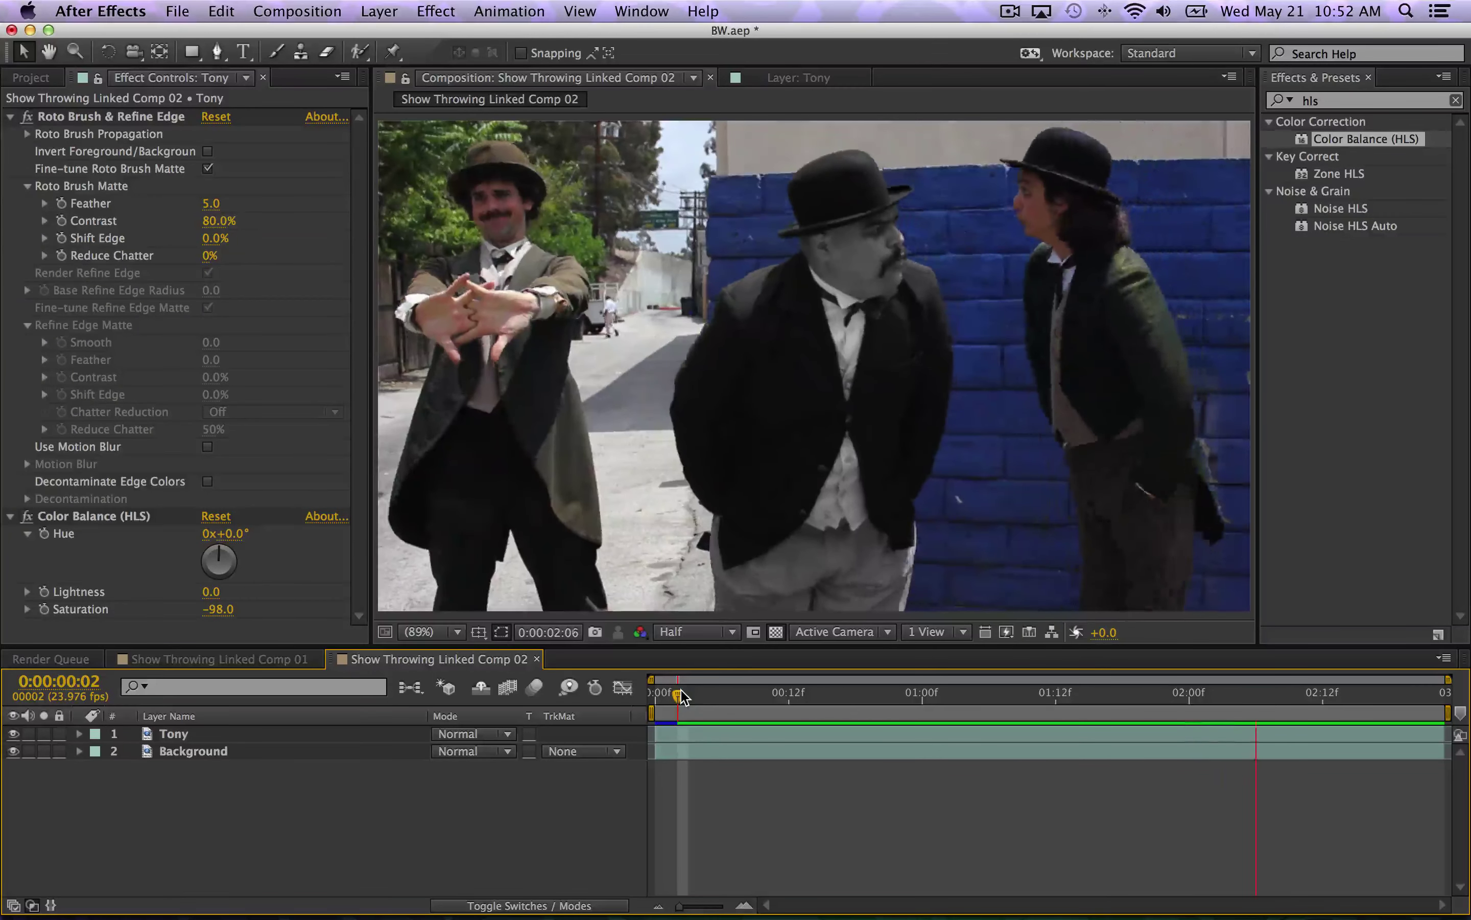
pyautogui.press('space')
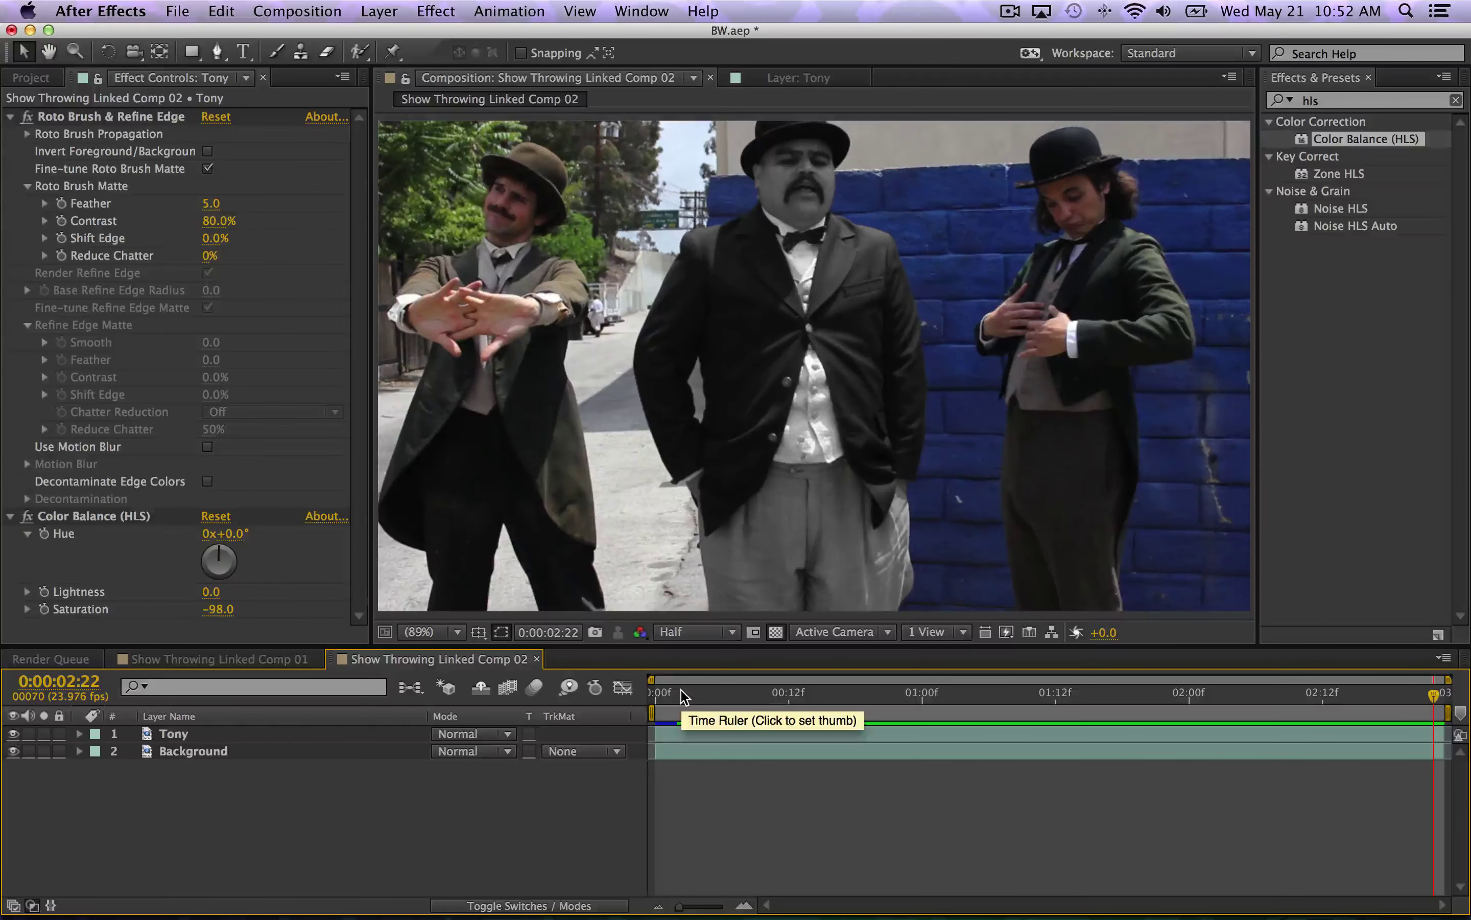
# - Save the BW.aep project
pyautogui.press('super+s')
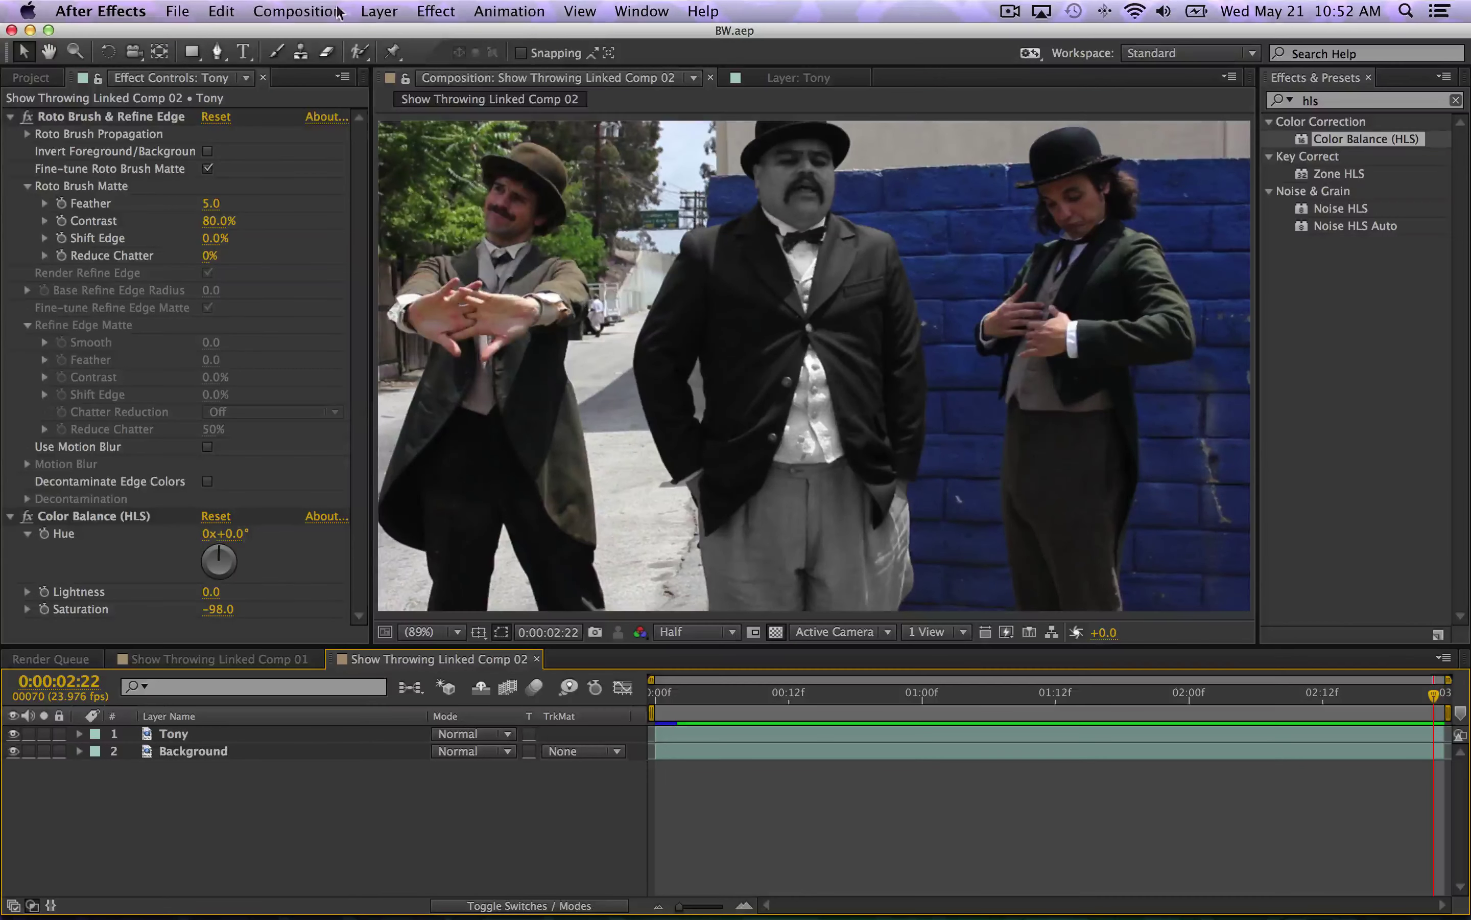
pyautogui.click(316, 10)
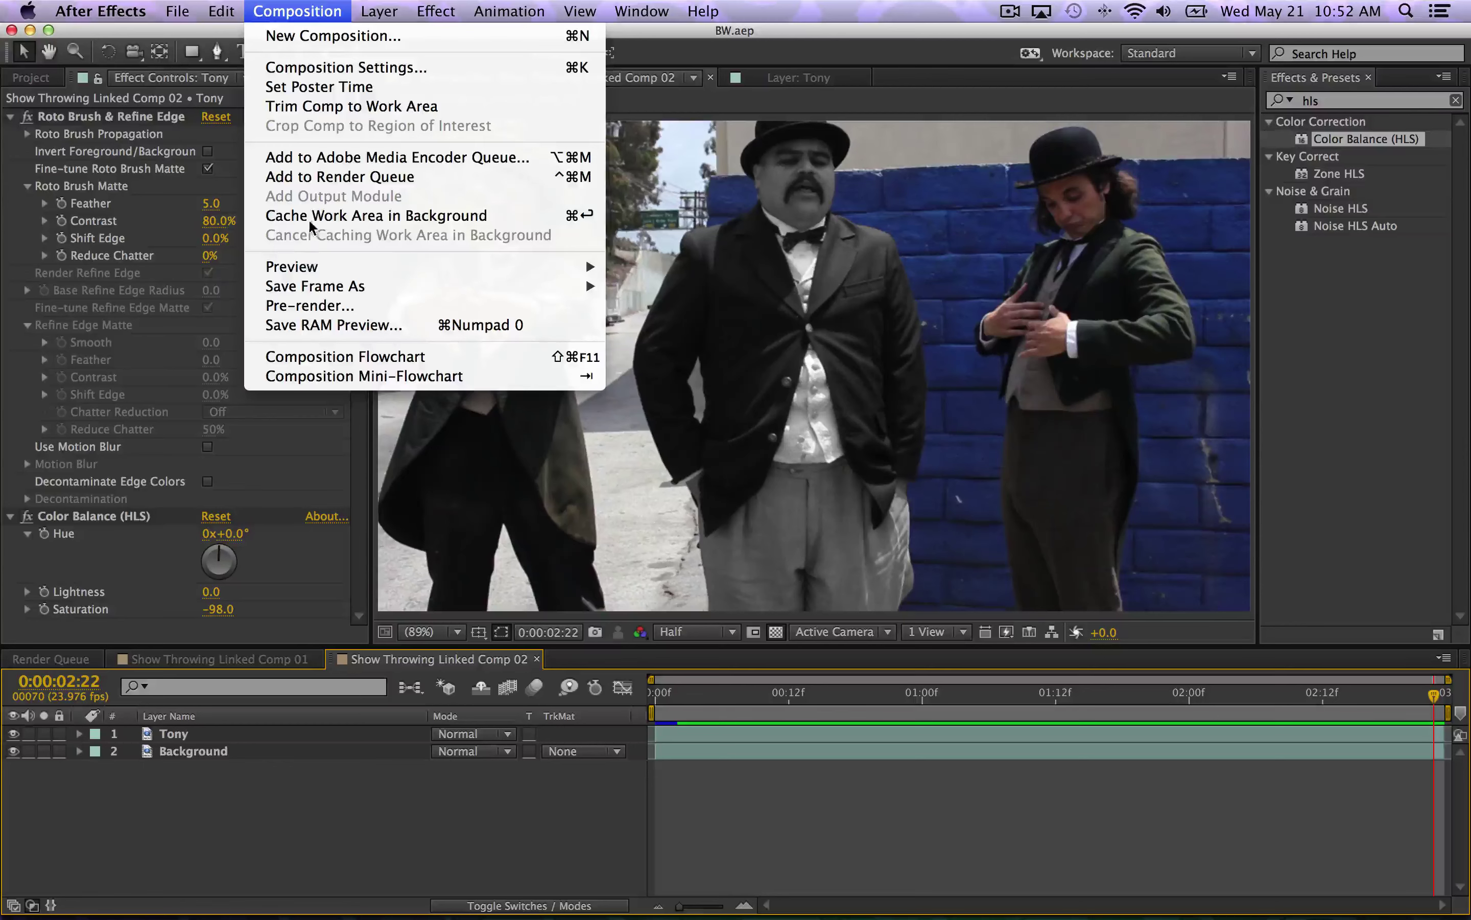
pyautogui.click(317, 810)
# - Switch to Premiere Pro to look at the linked compositions in the joycamp test sequence, and return to After Effects
pyautogui.moveTo(444, 910)
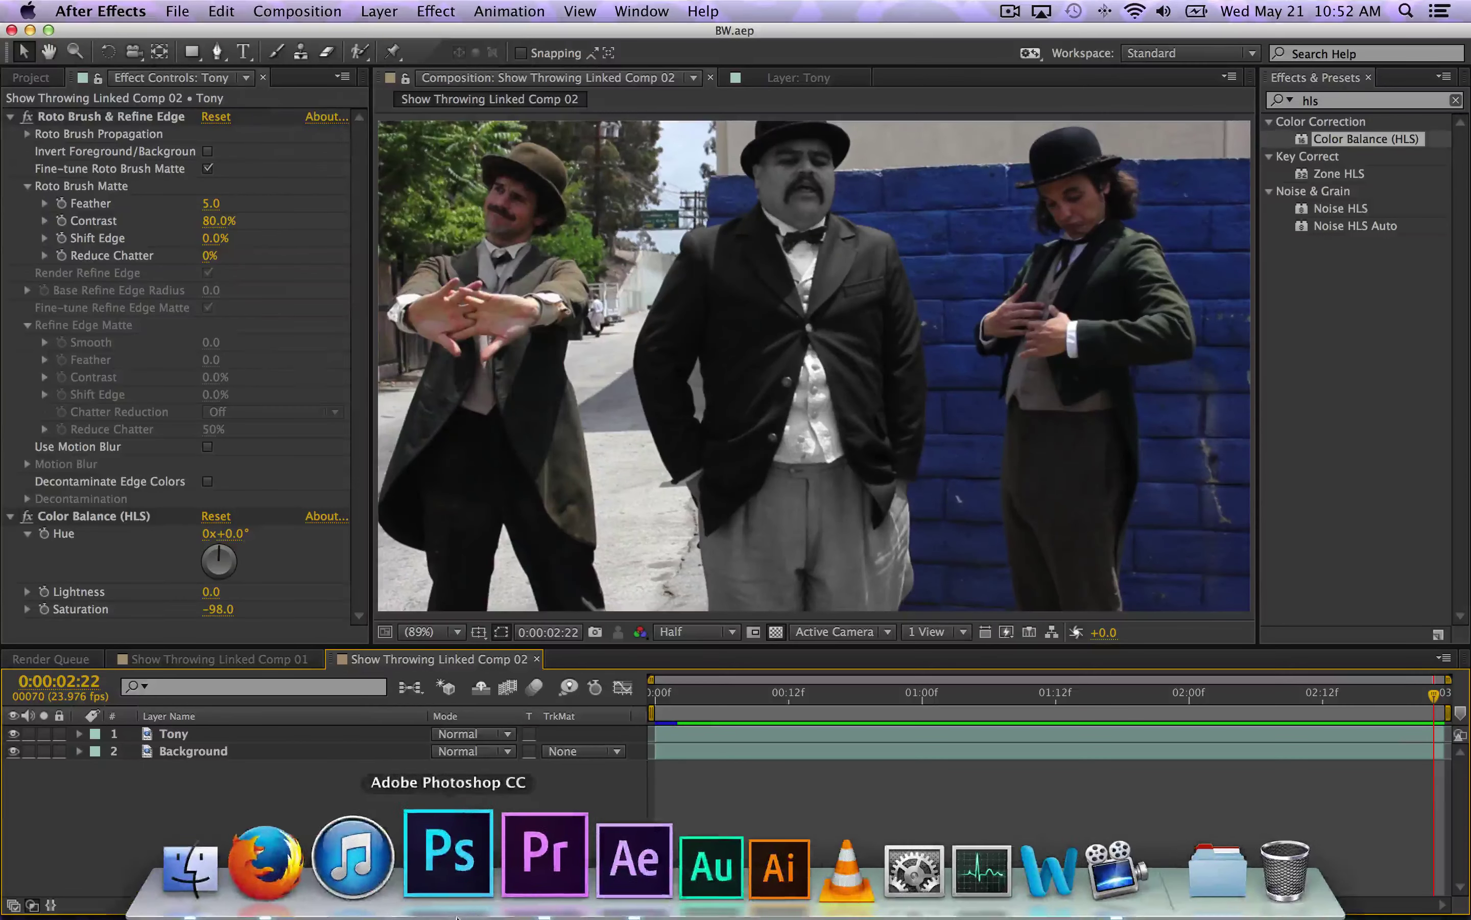
pyautogui.click(514, 892)
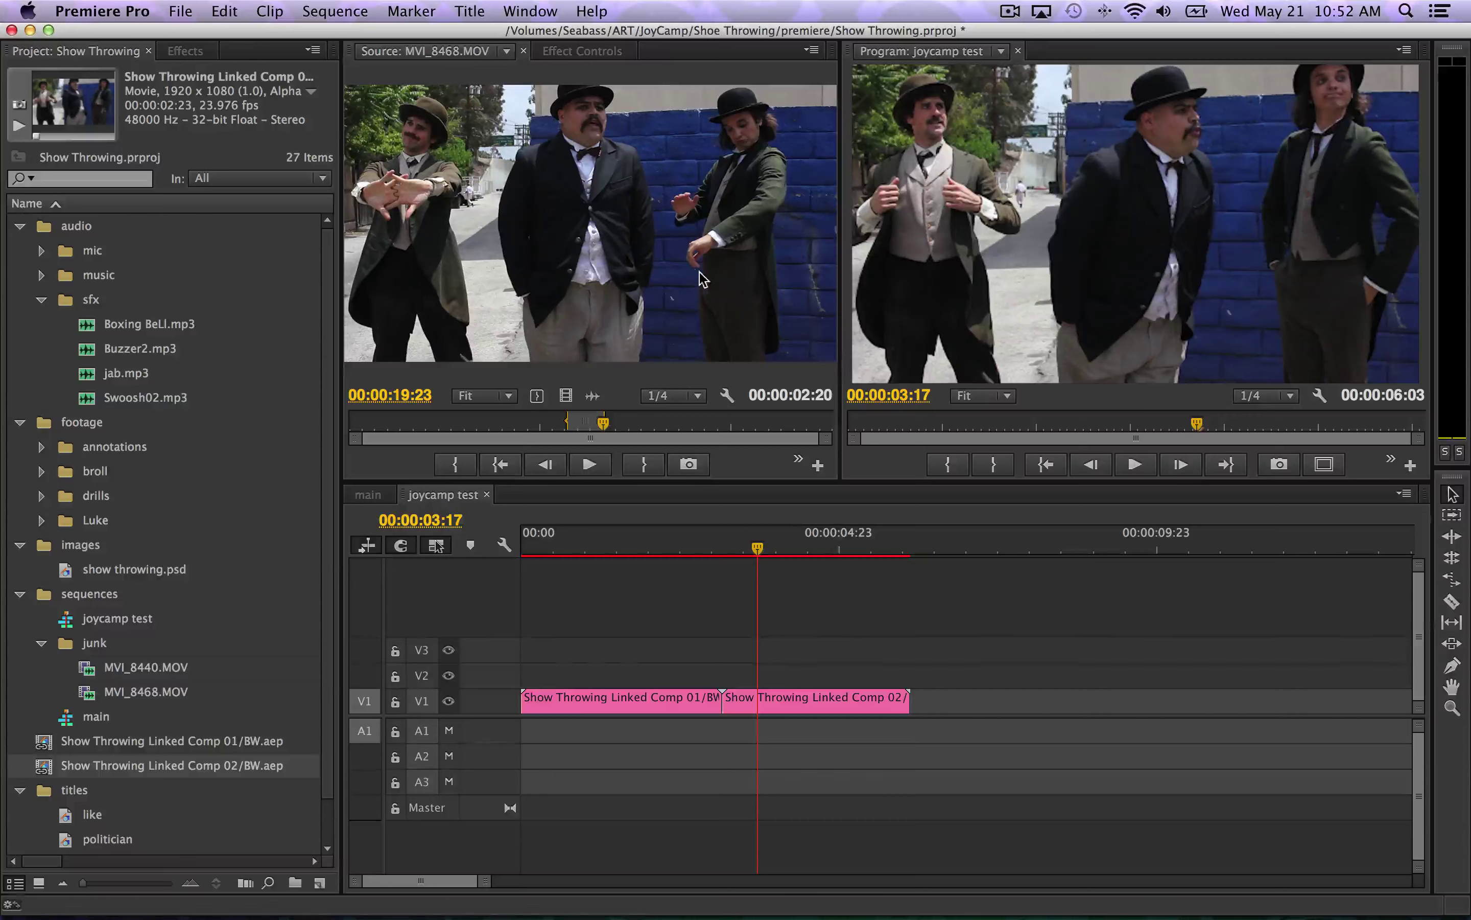
pyautogui.moveTo(581, 907)
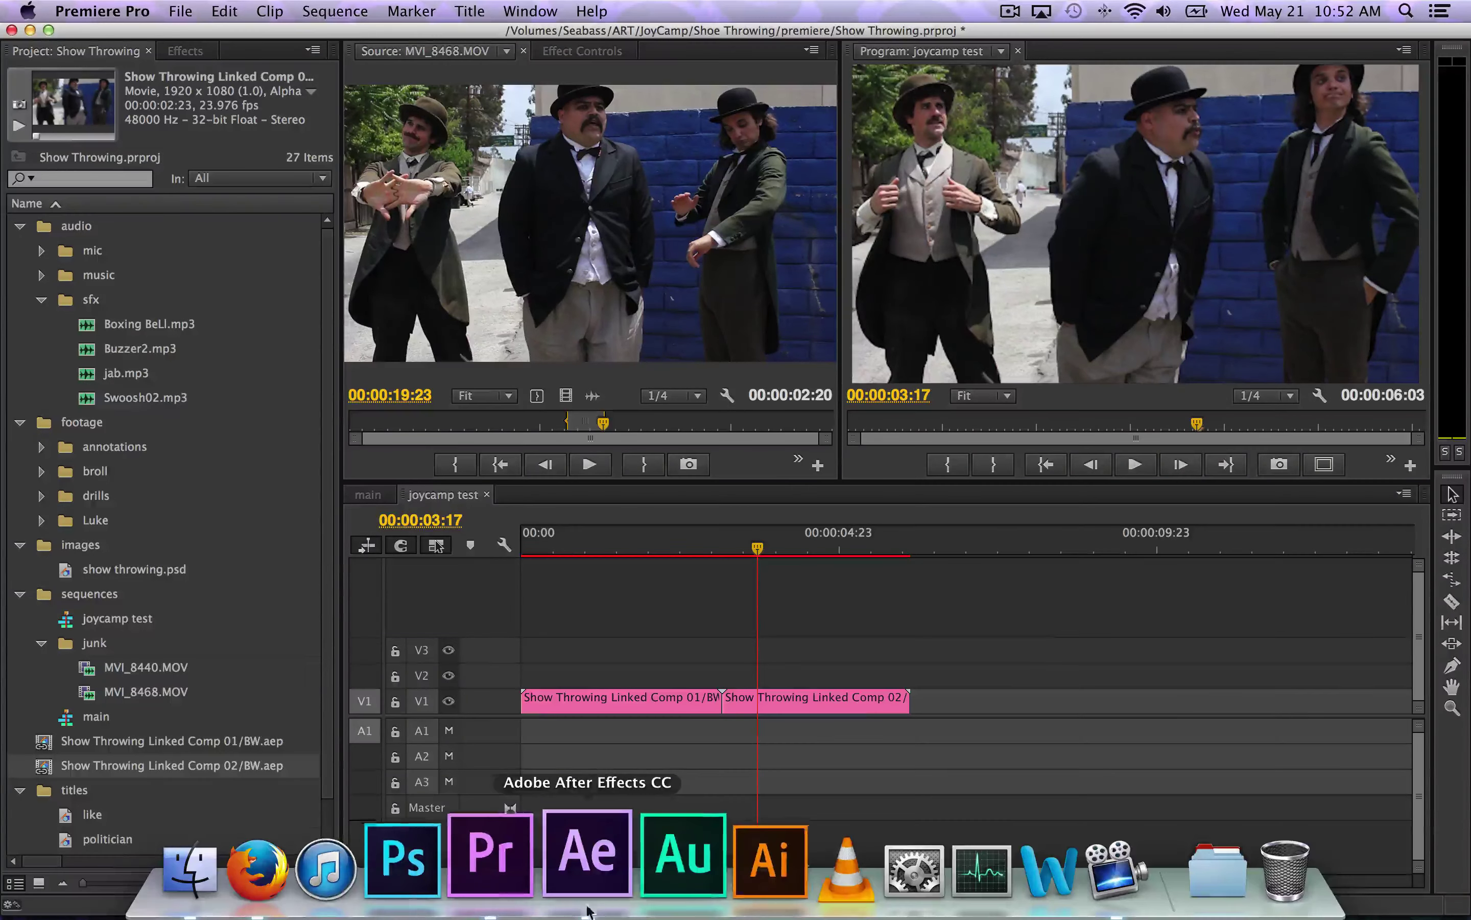
pyautogui.click(581, 875)
pyautogui.click(496, 869)
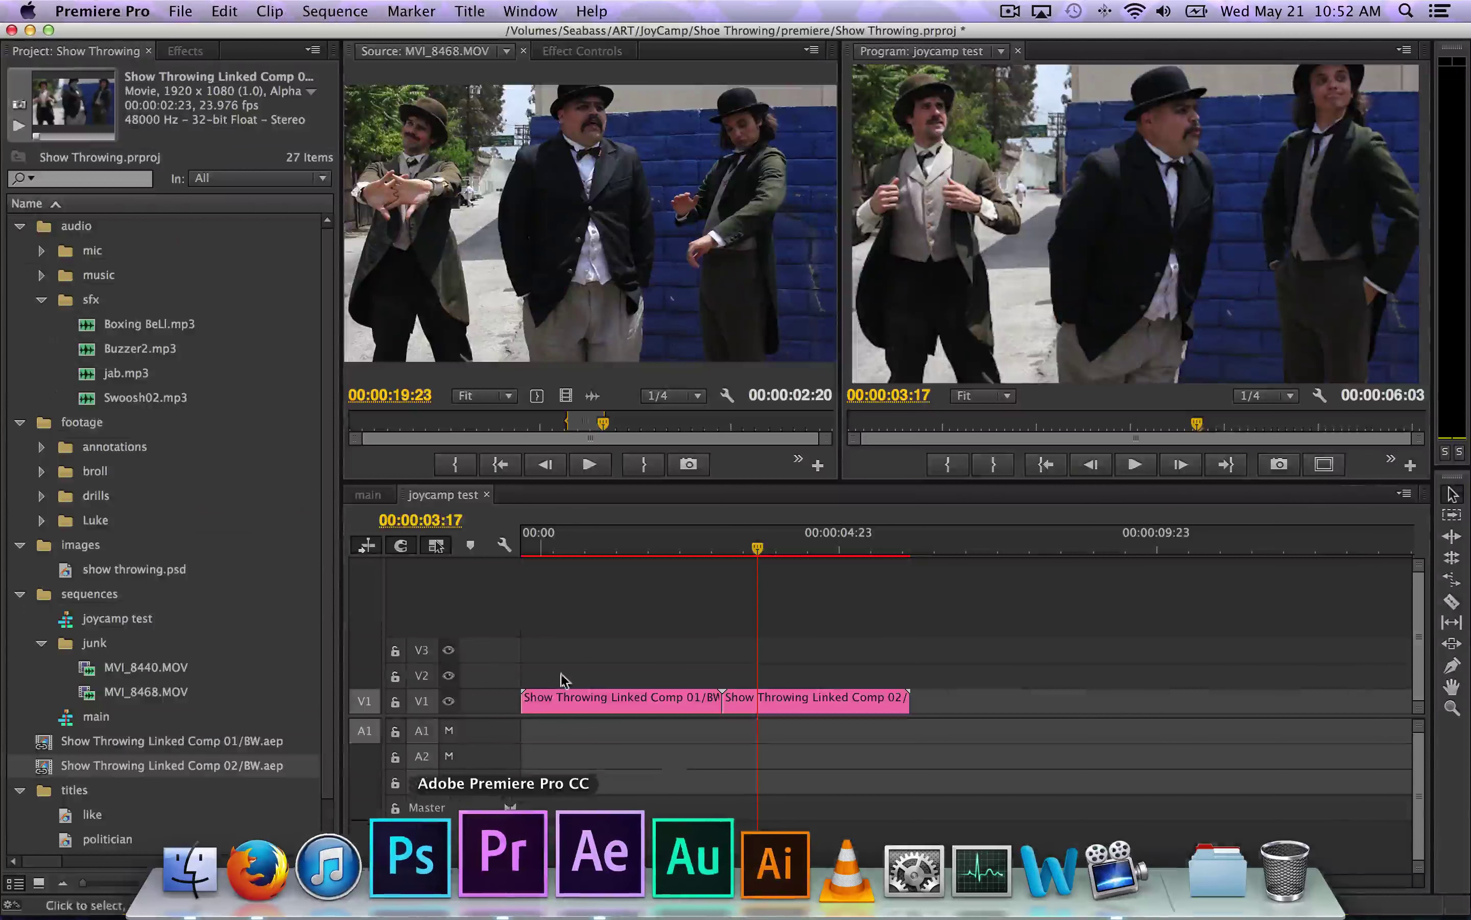
pyautogui.moveTo(578, 913)
pyautogui.click(583, 869)
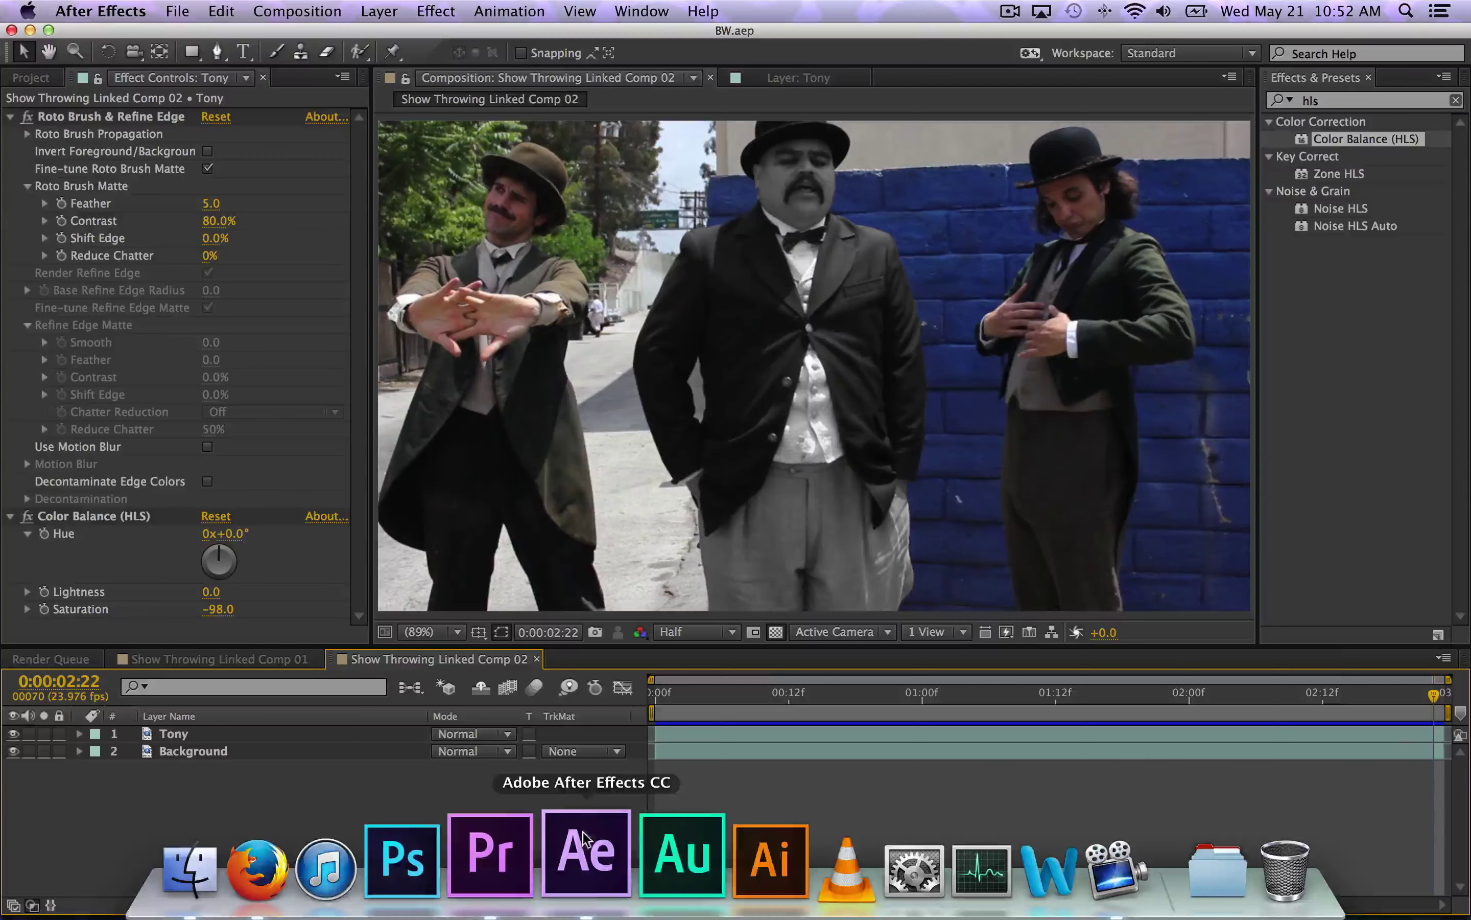
pyautogui.moveTo(503, 916)
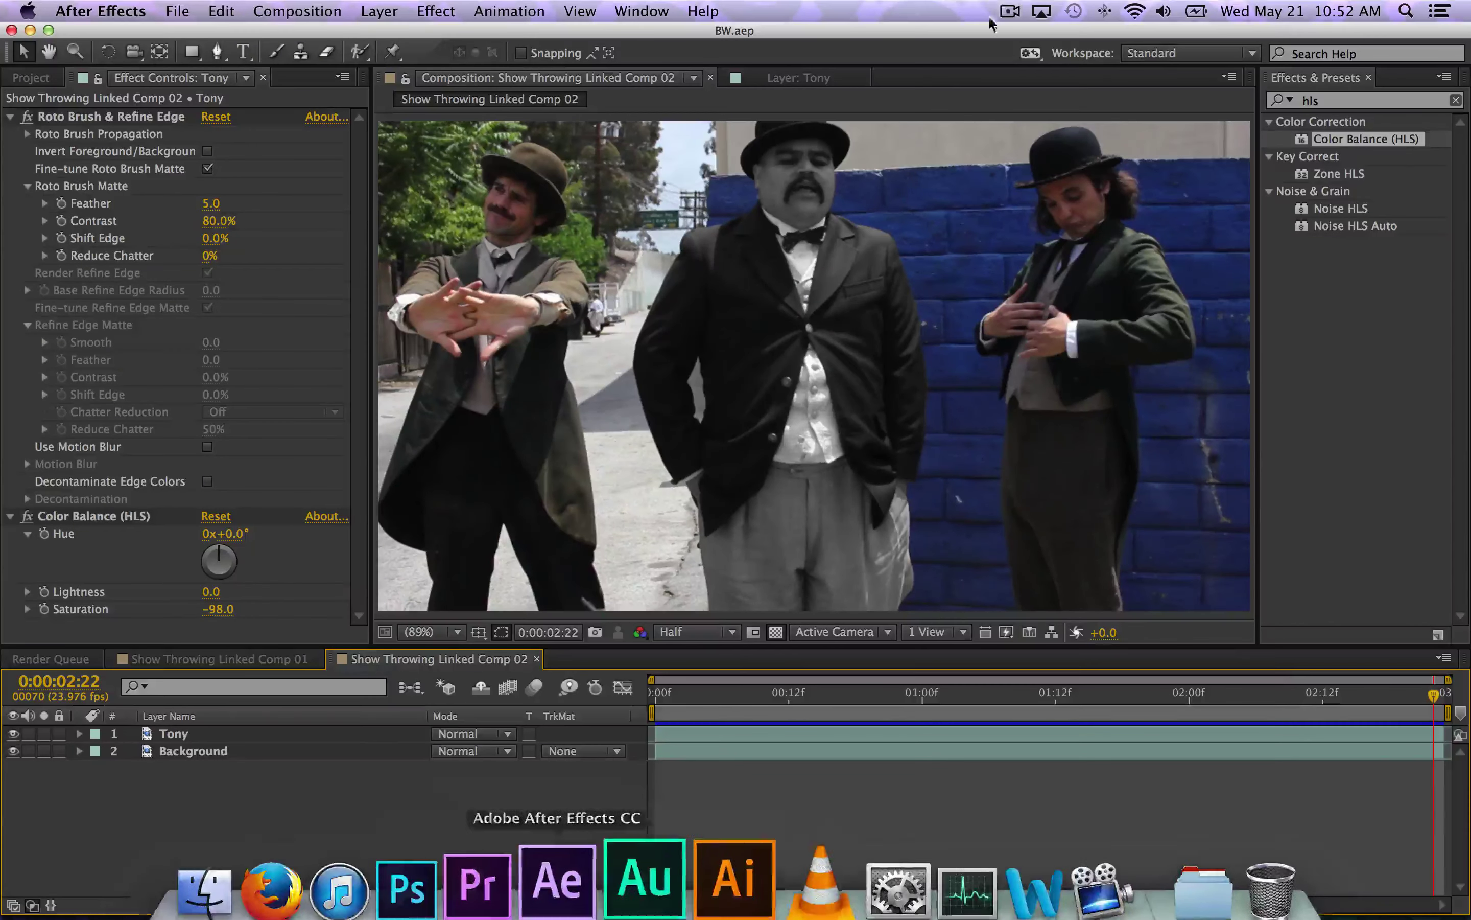
pyautogui.click(1010, 12)
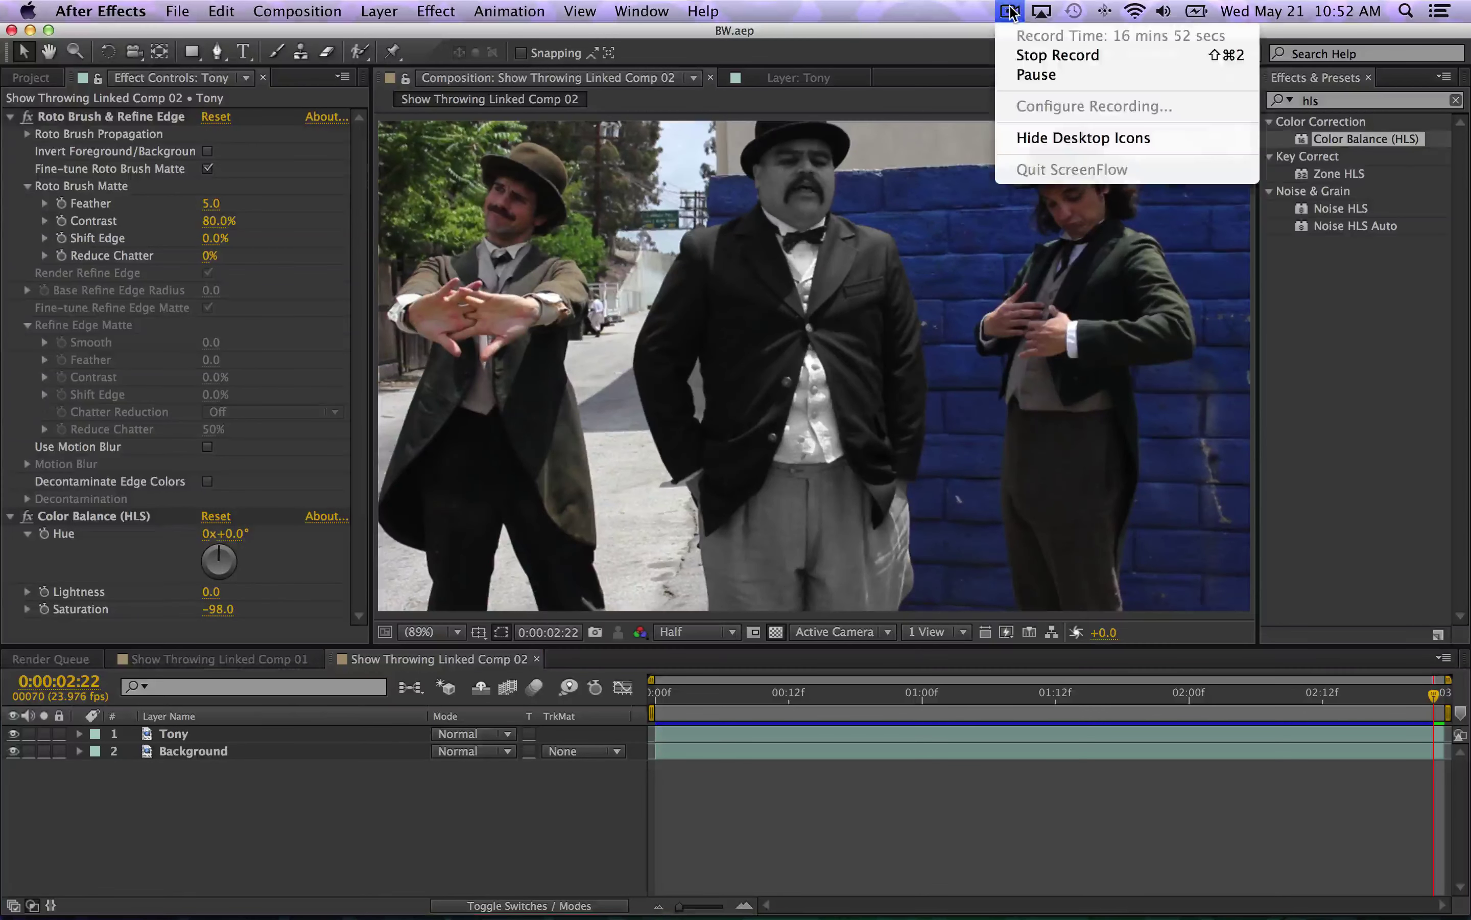